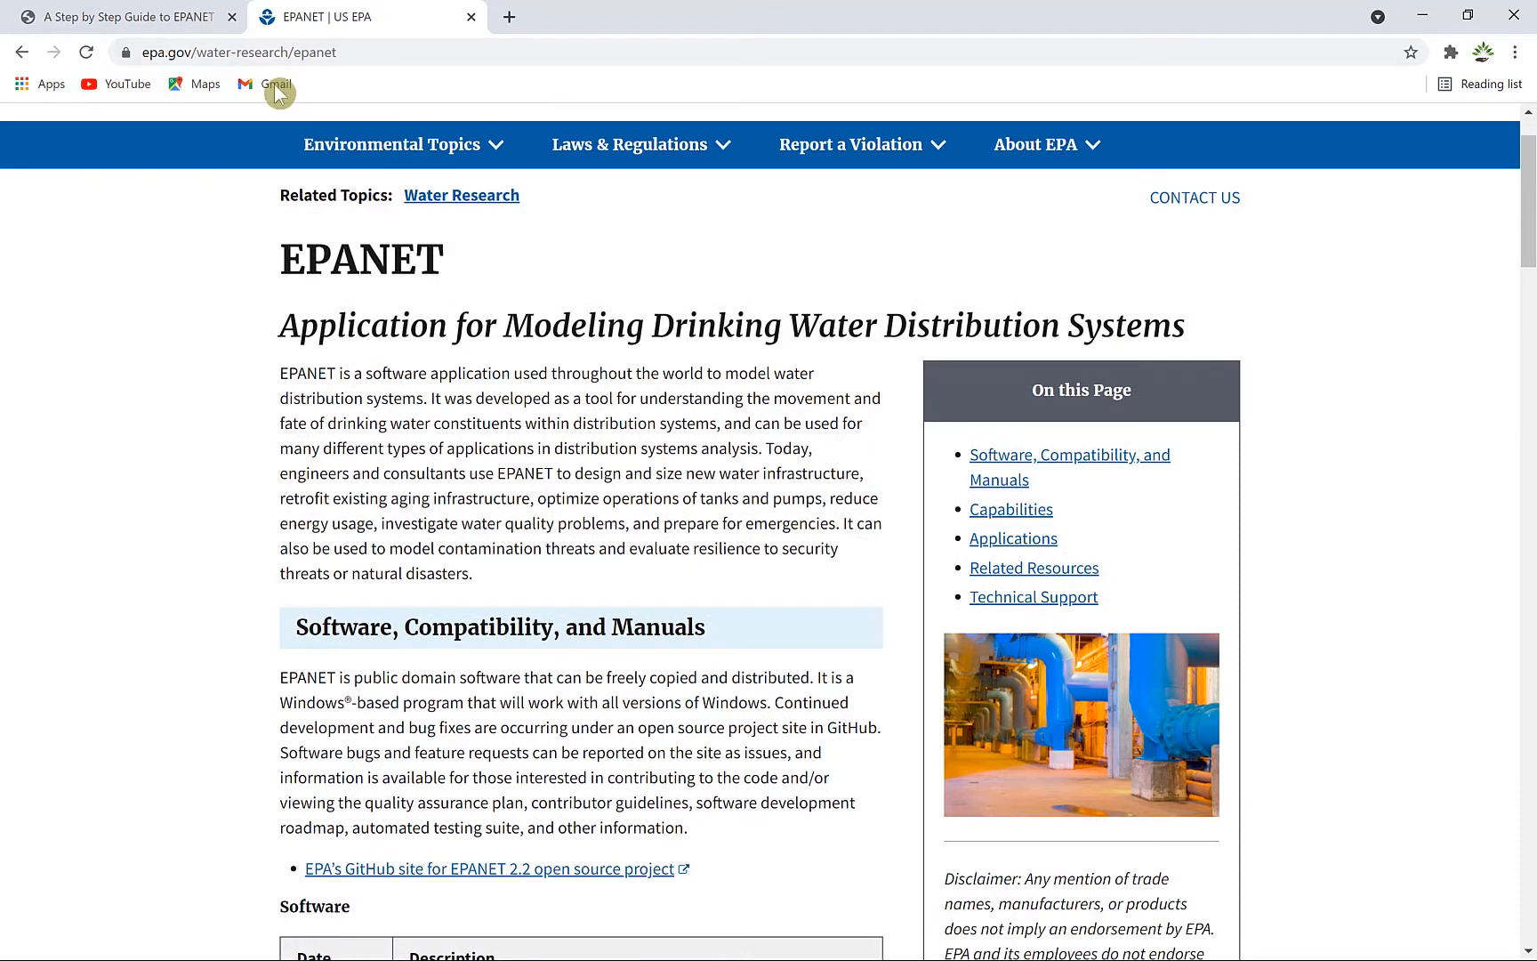
Download the self-extracting installation program for EPANET 2.2 (EXE) from the Software table.
scroll(585, 460, "down", 3)
scroll(584, 459, "down", 1)
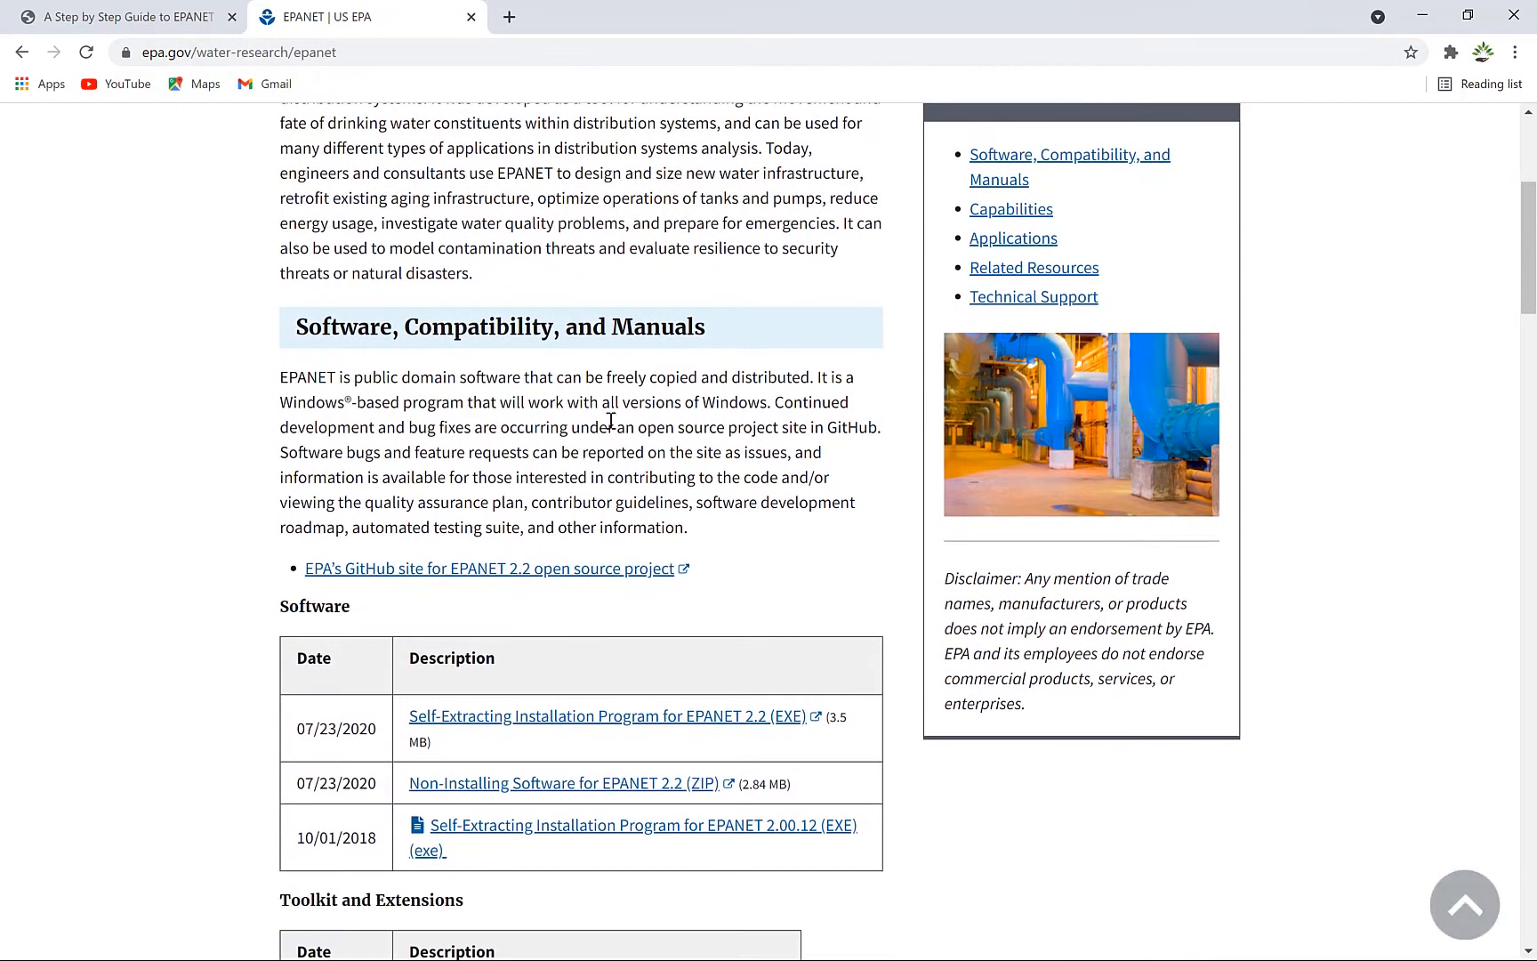
scroll(558, 481, "down", 2)
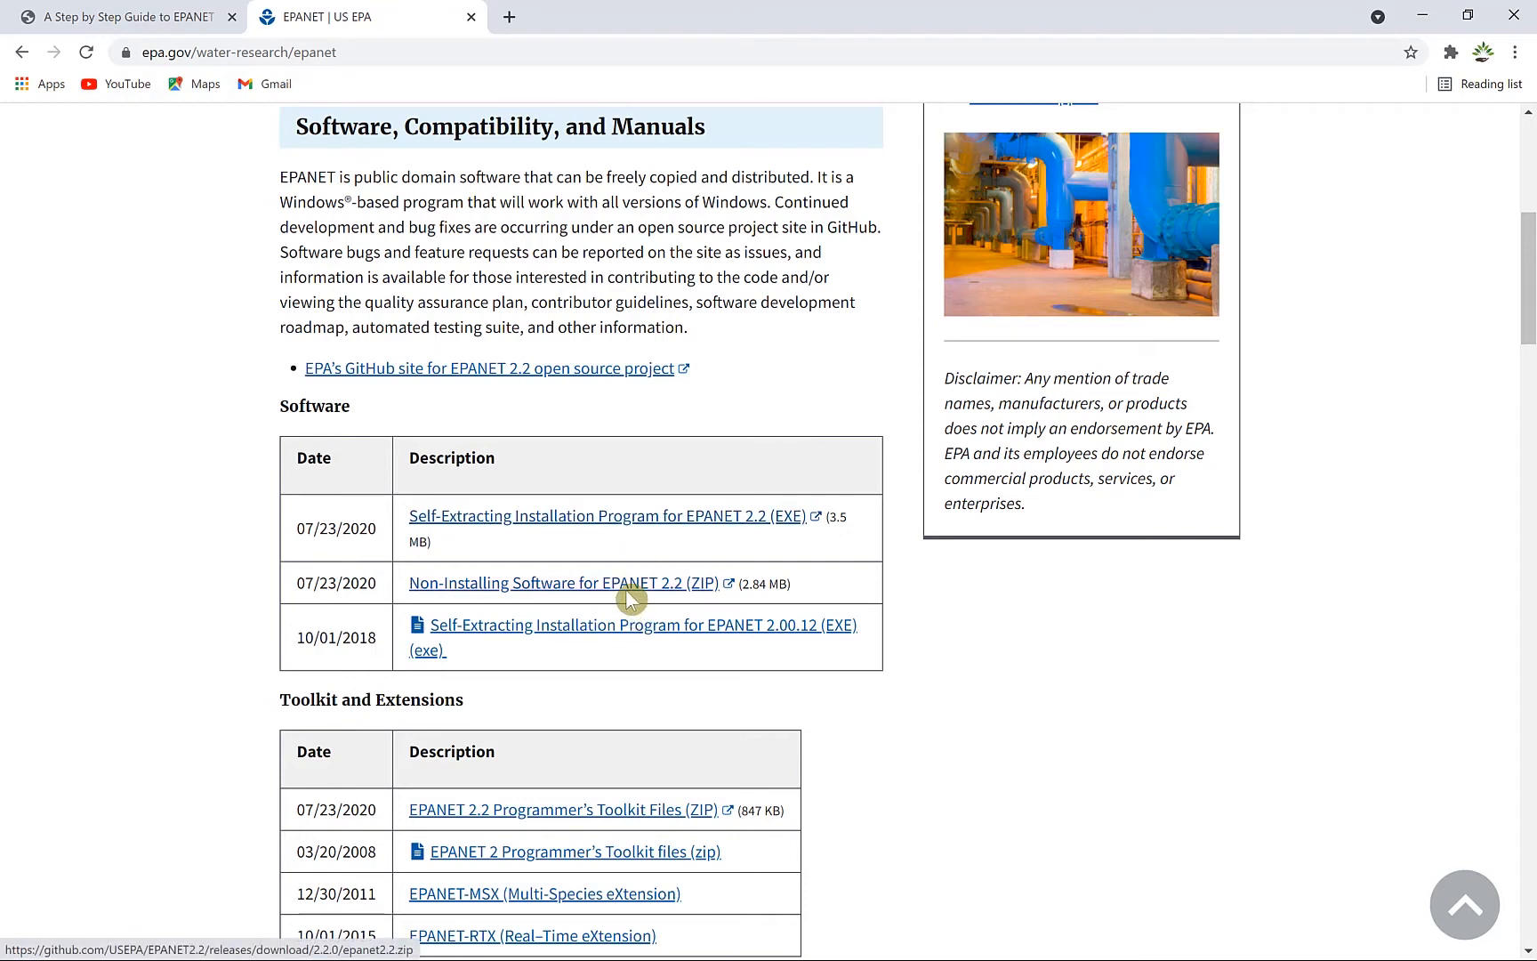
left_click(614, 514)
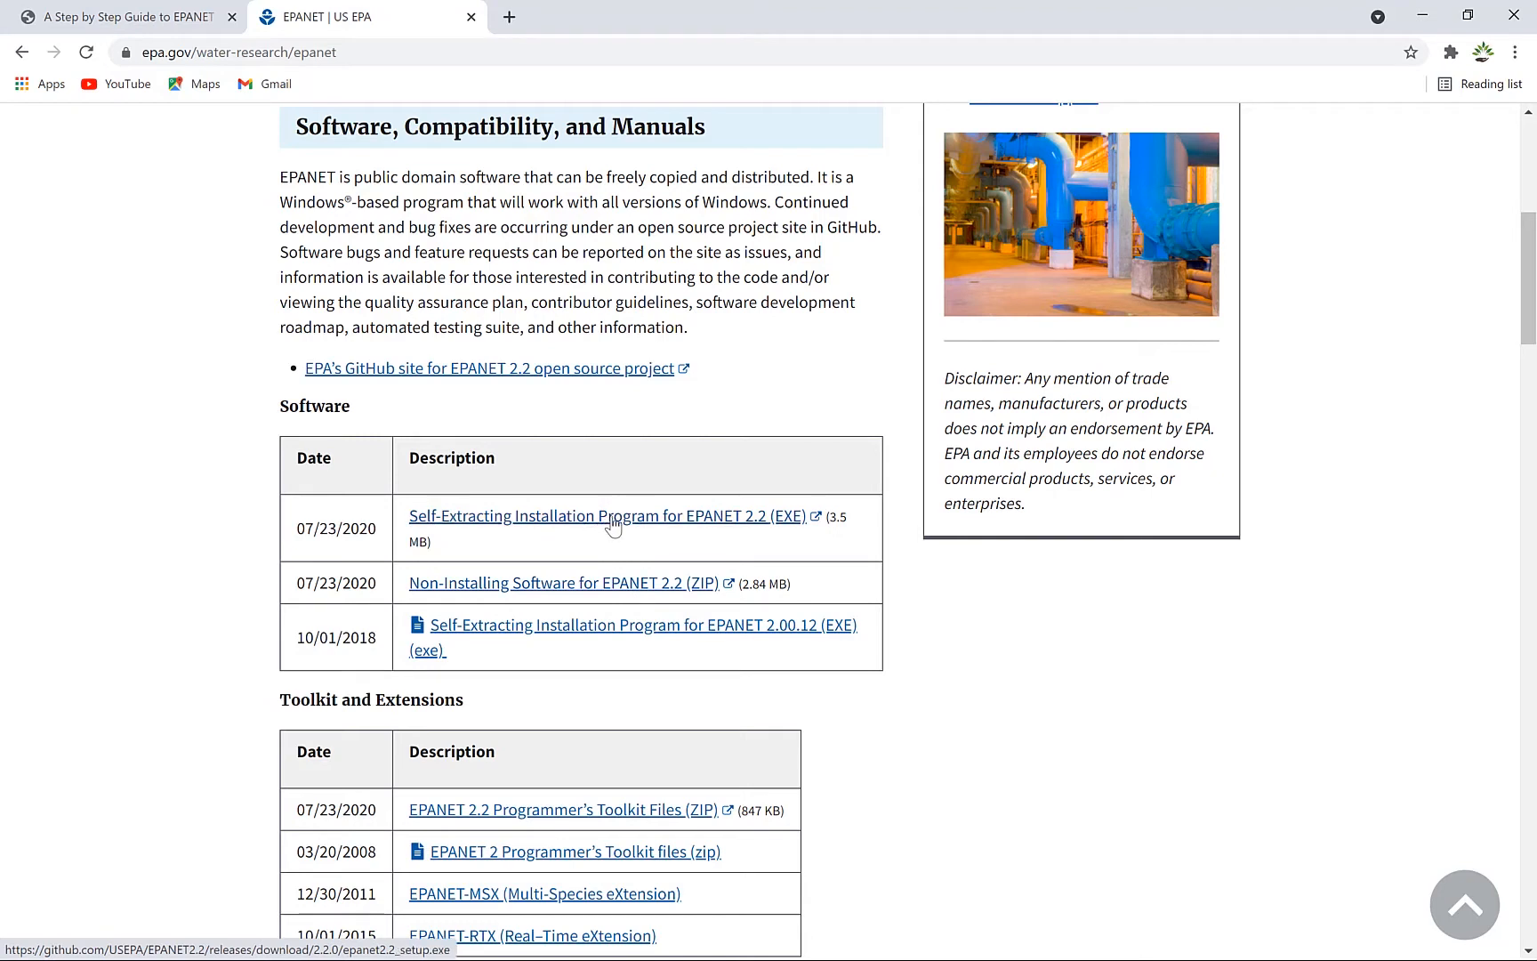
left_click(613, 523)
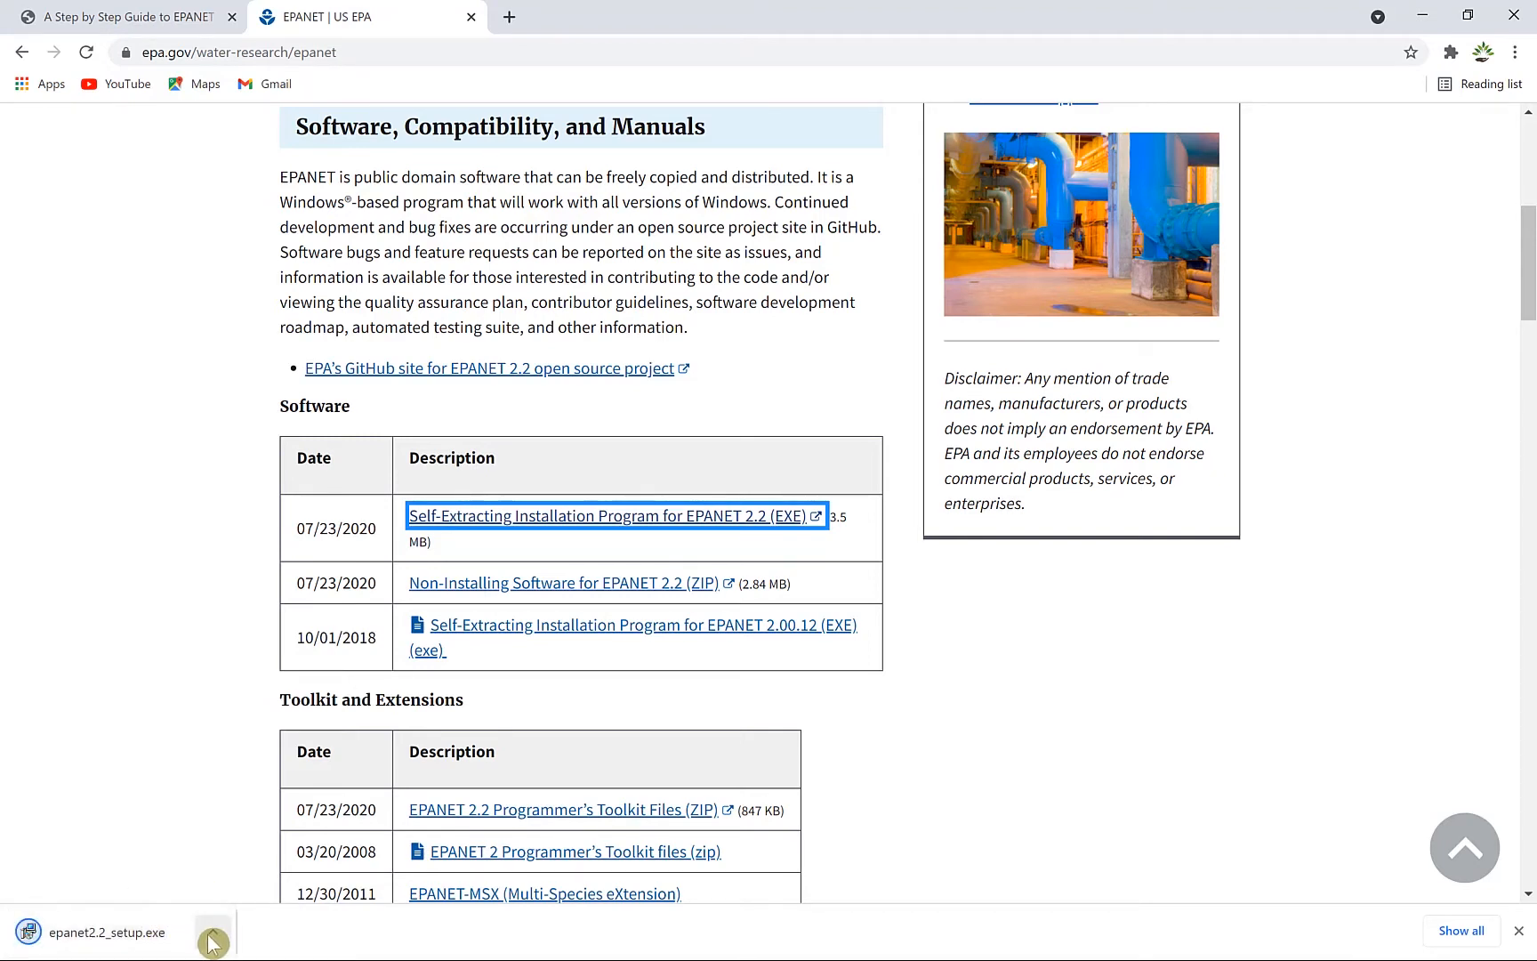
Show the downloaded epanet2.2_setup file in its folder, run the installer with permission granted, and close the Downloads window.
left_click(213, 934)
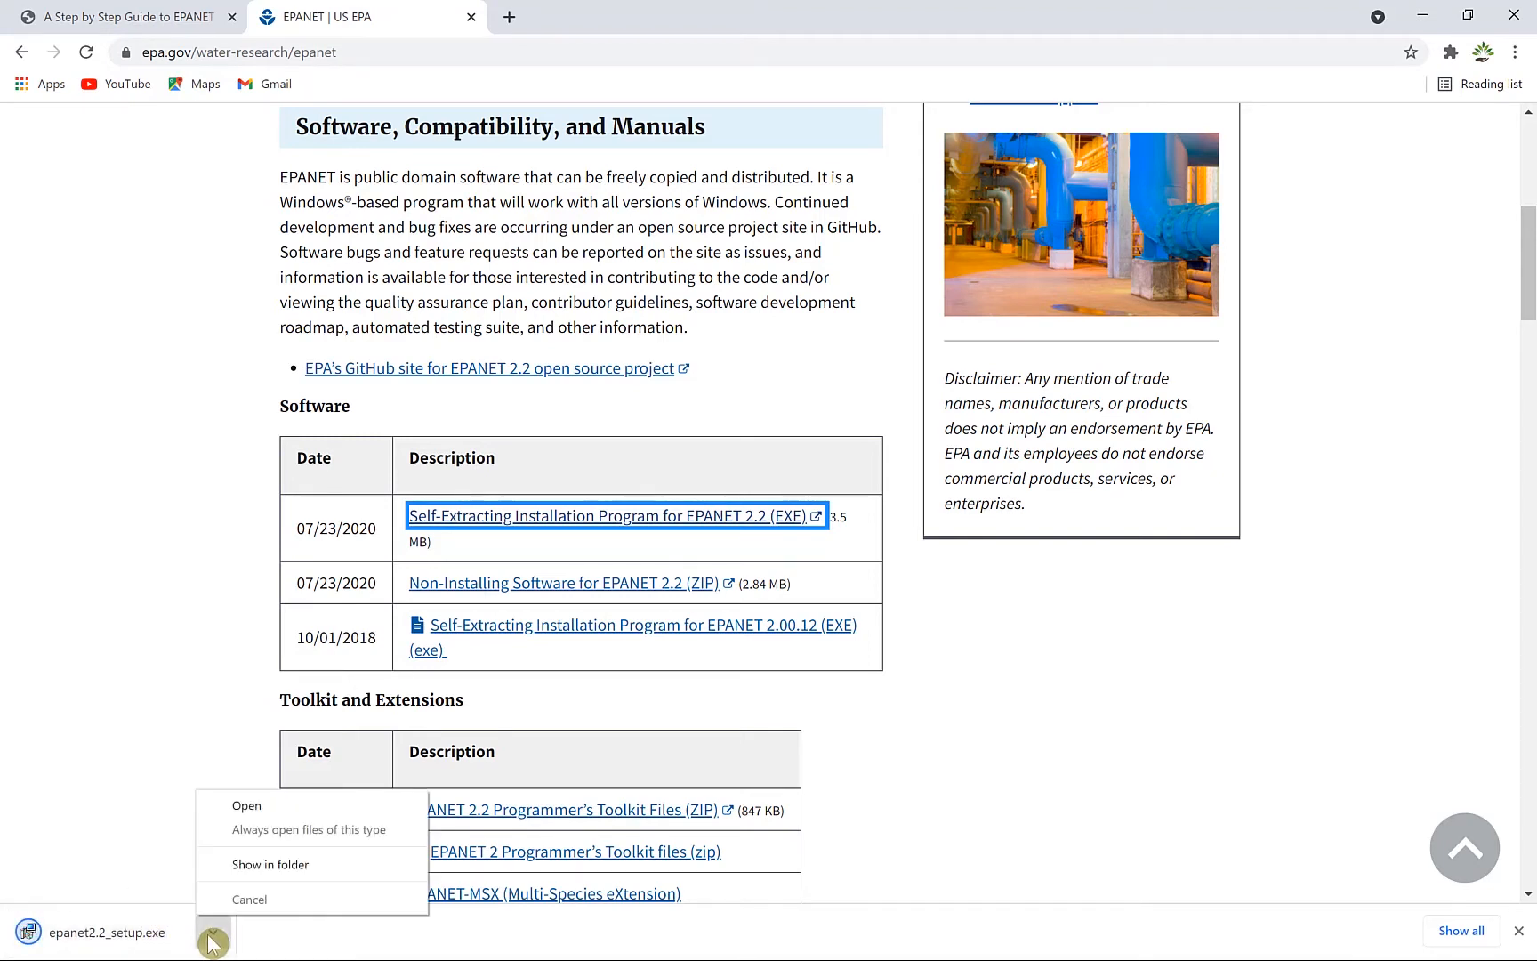
left_click(273, 865)
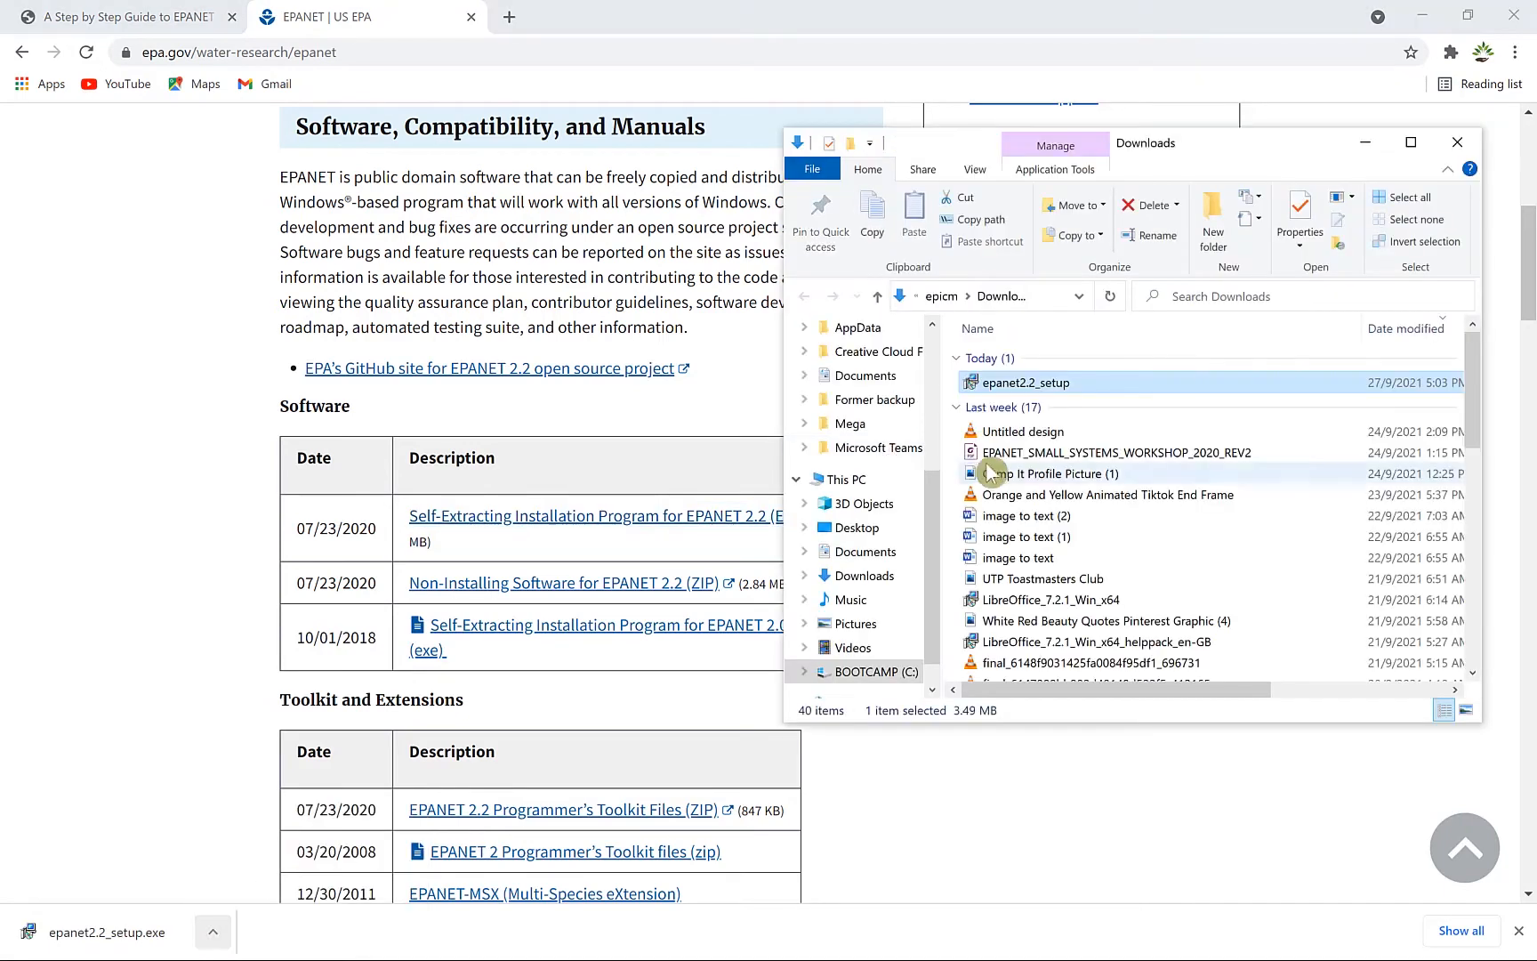
double_click(1049, 384)
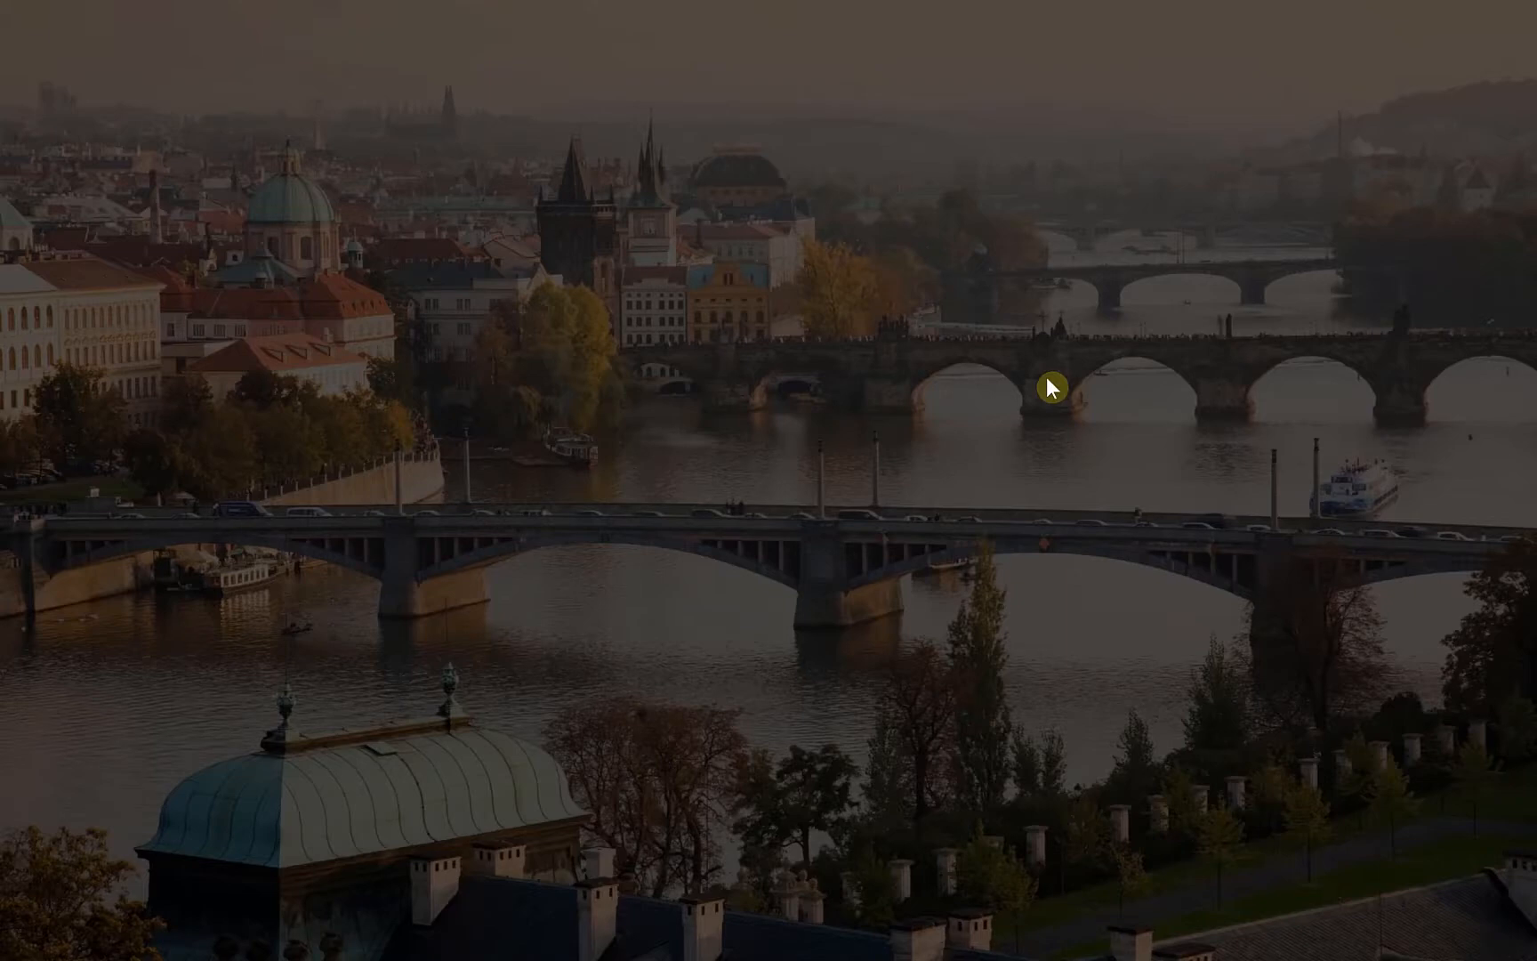
left_click(956, 345)
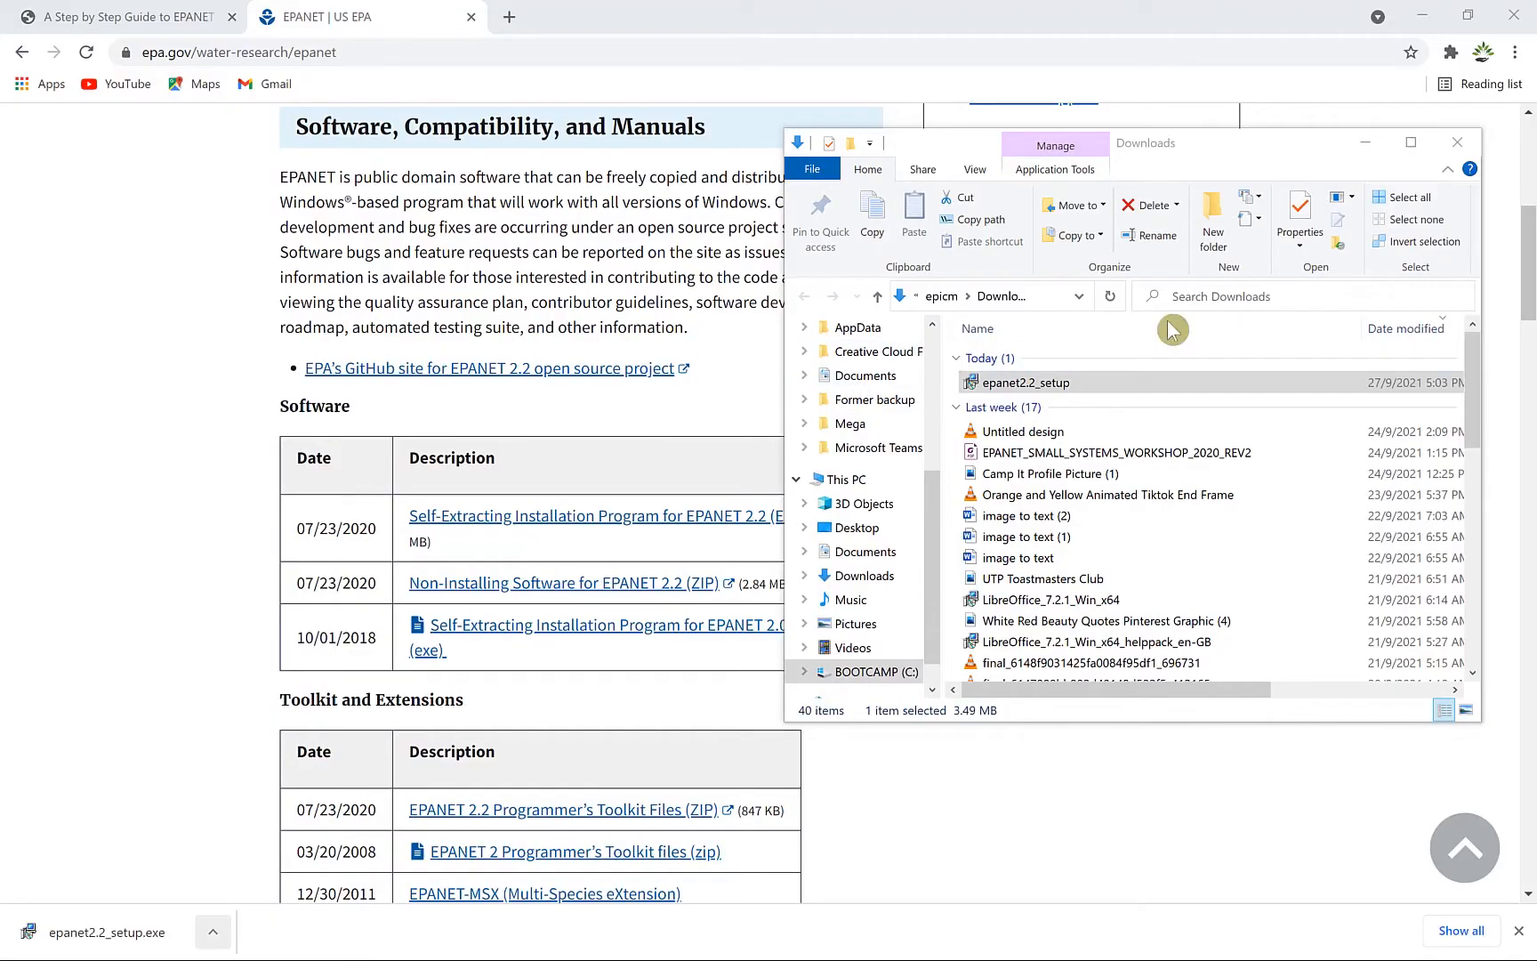
left_click(1497, 131)
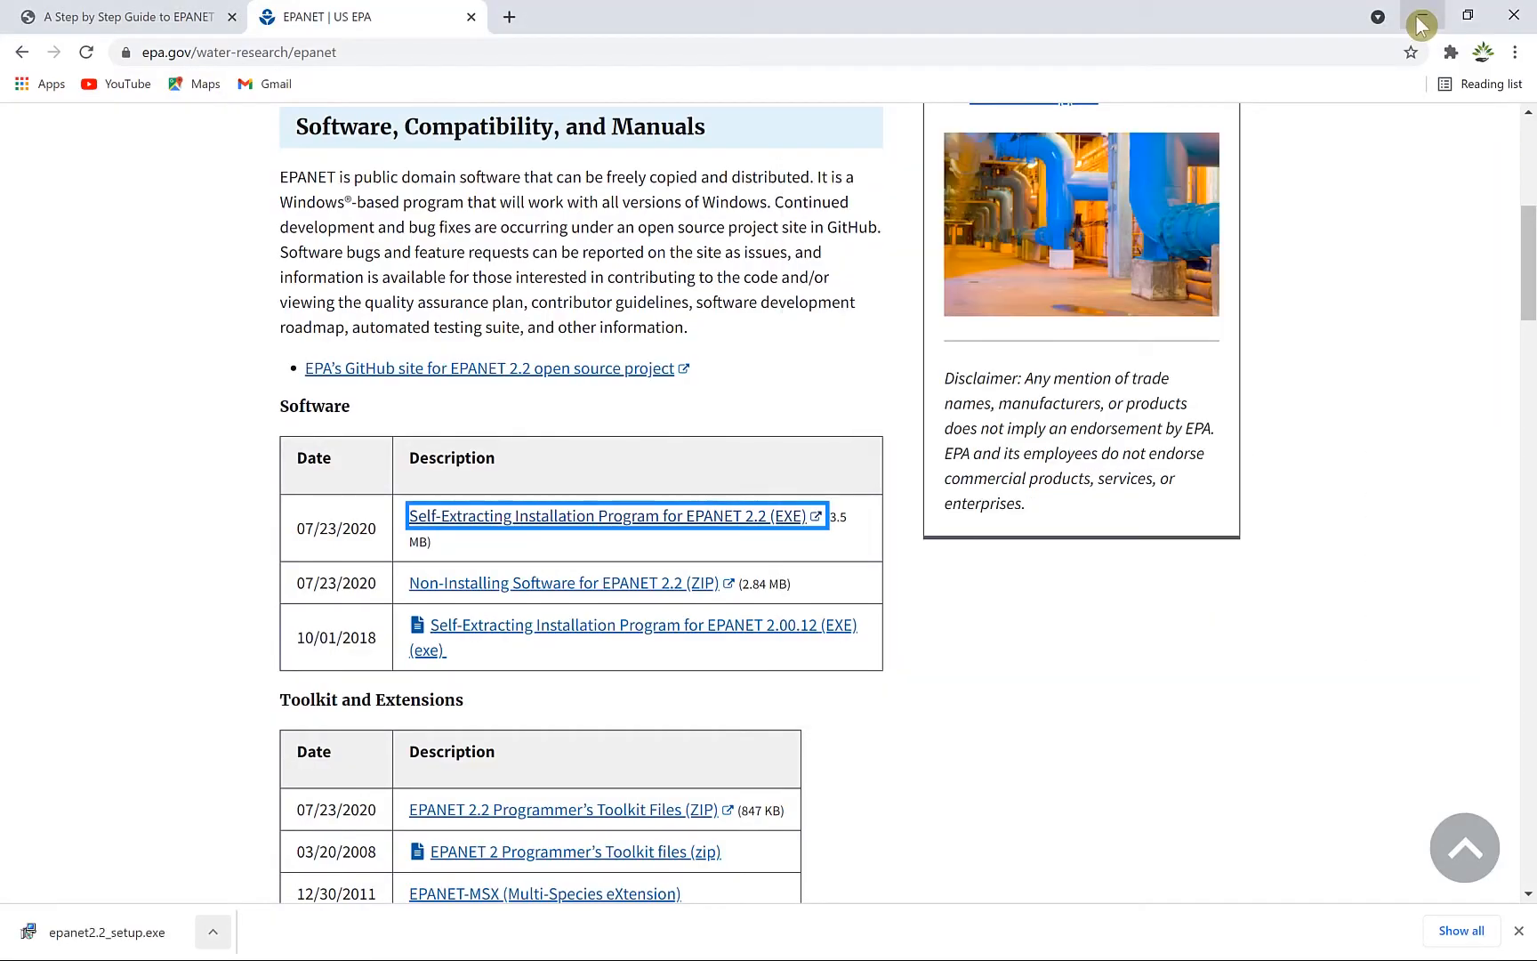
Minimize the browser and launch the installed EPANET 2.2 application by searching for it in Windows.
left_click(1421, 25)
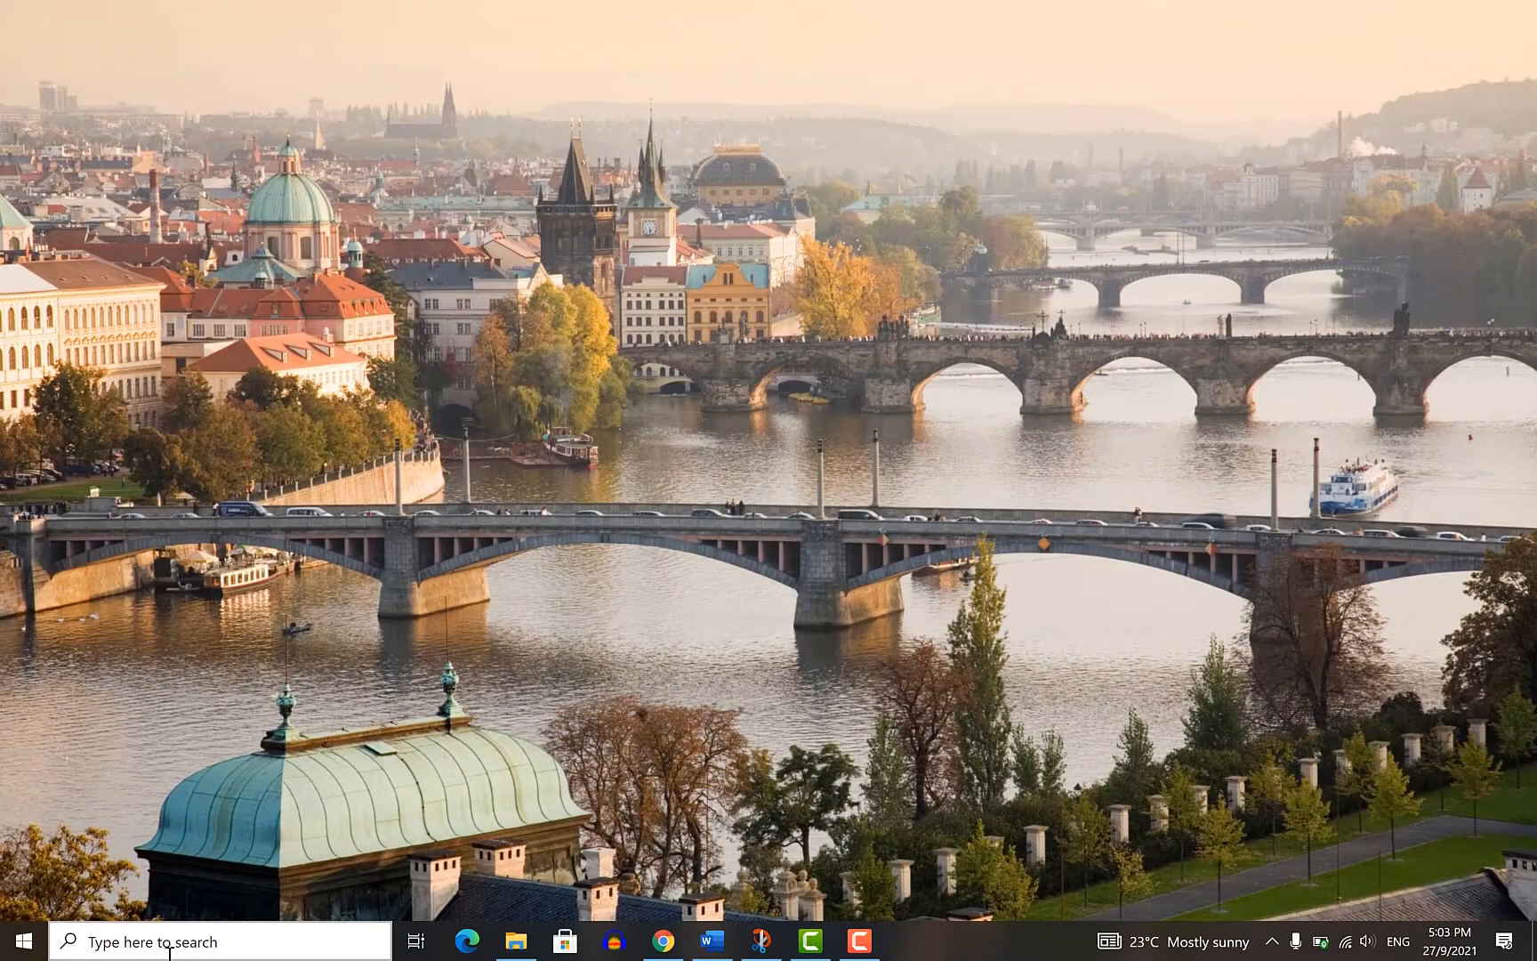
left_click(169, 943)
type("ep")
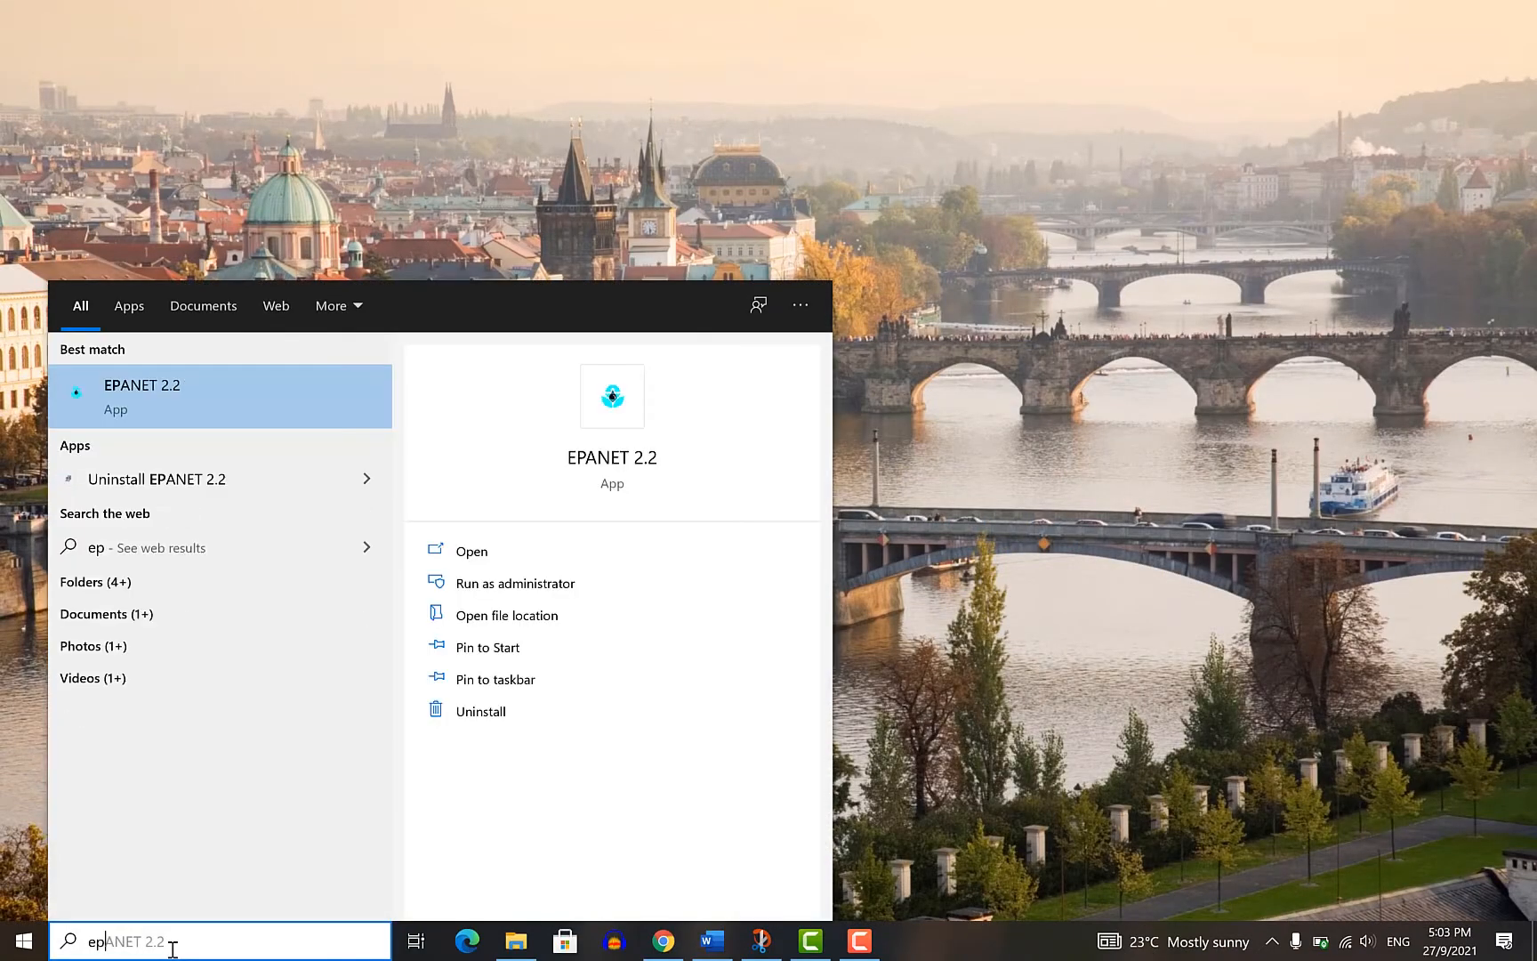
key("Return")
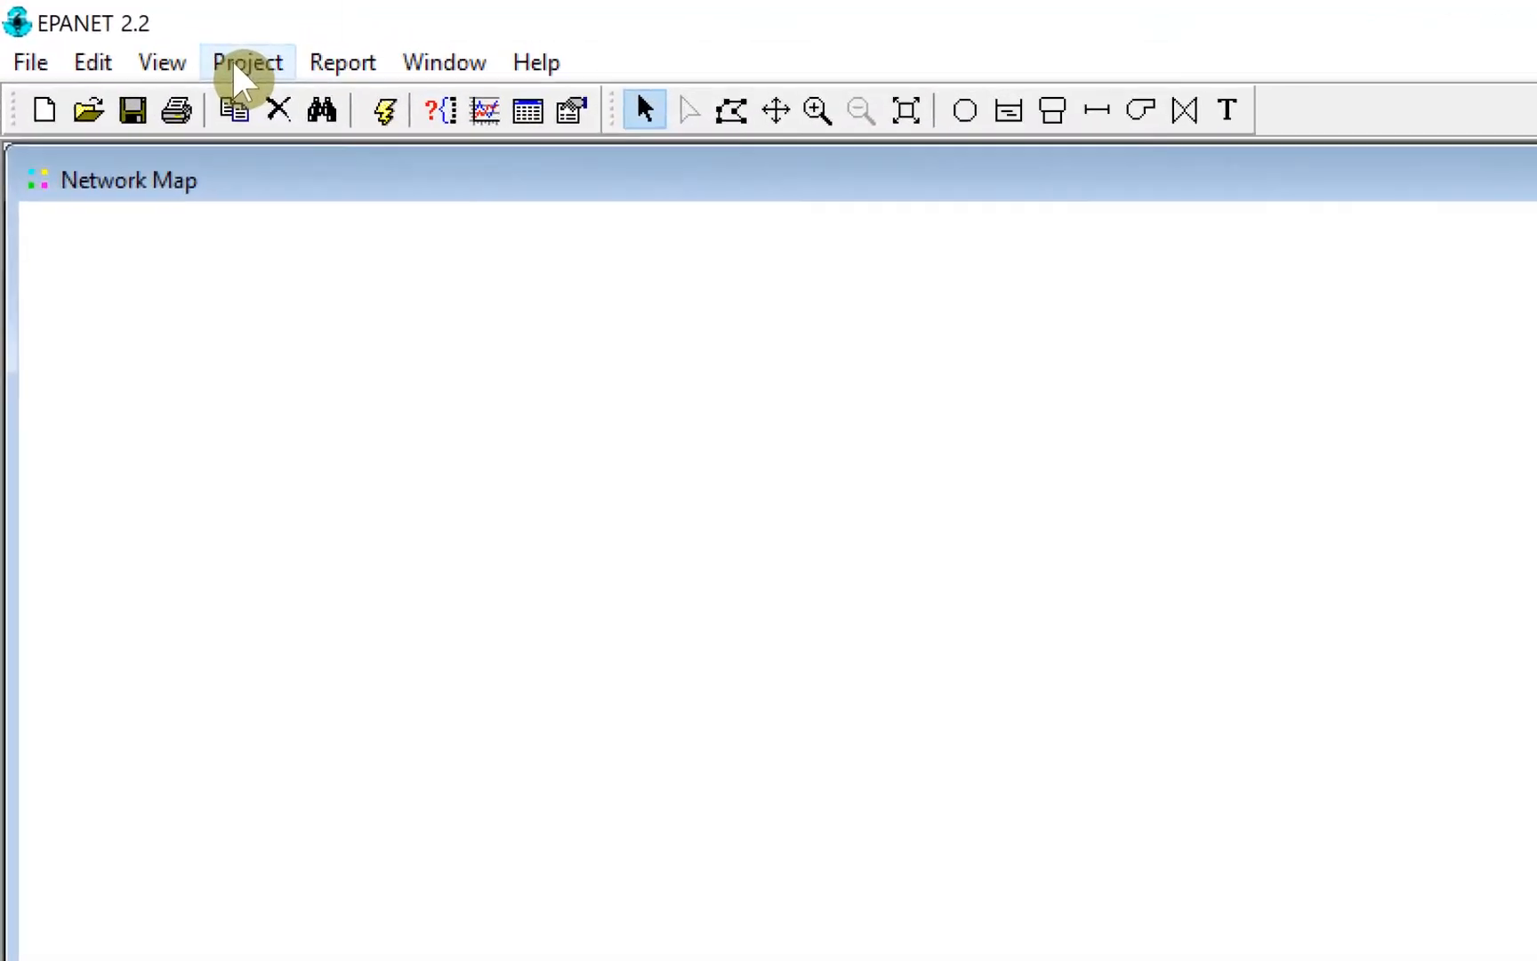
Open the project defaults and review the object ID prefixes down to the ID increment.
left_click(238, 64)
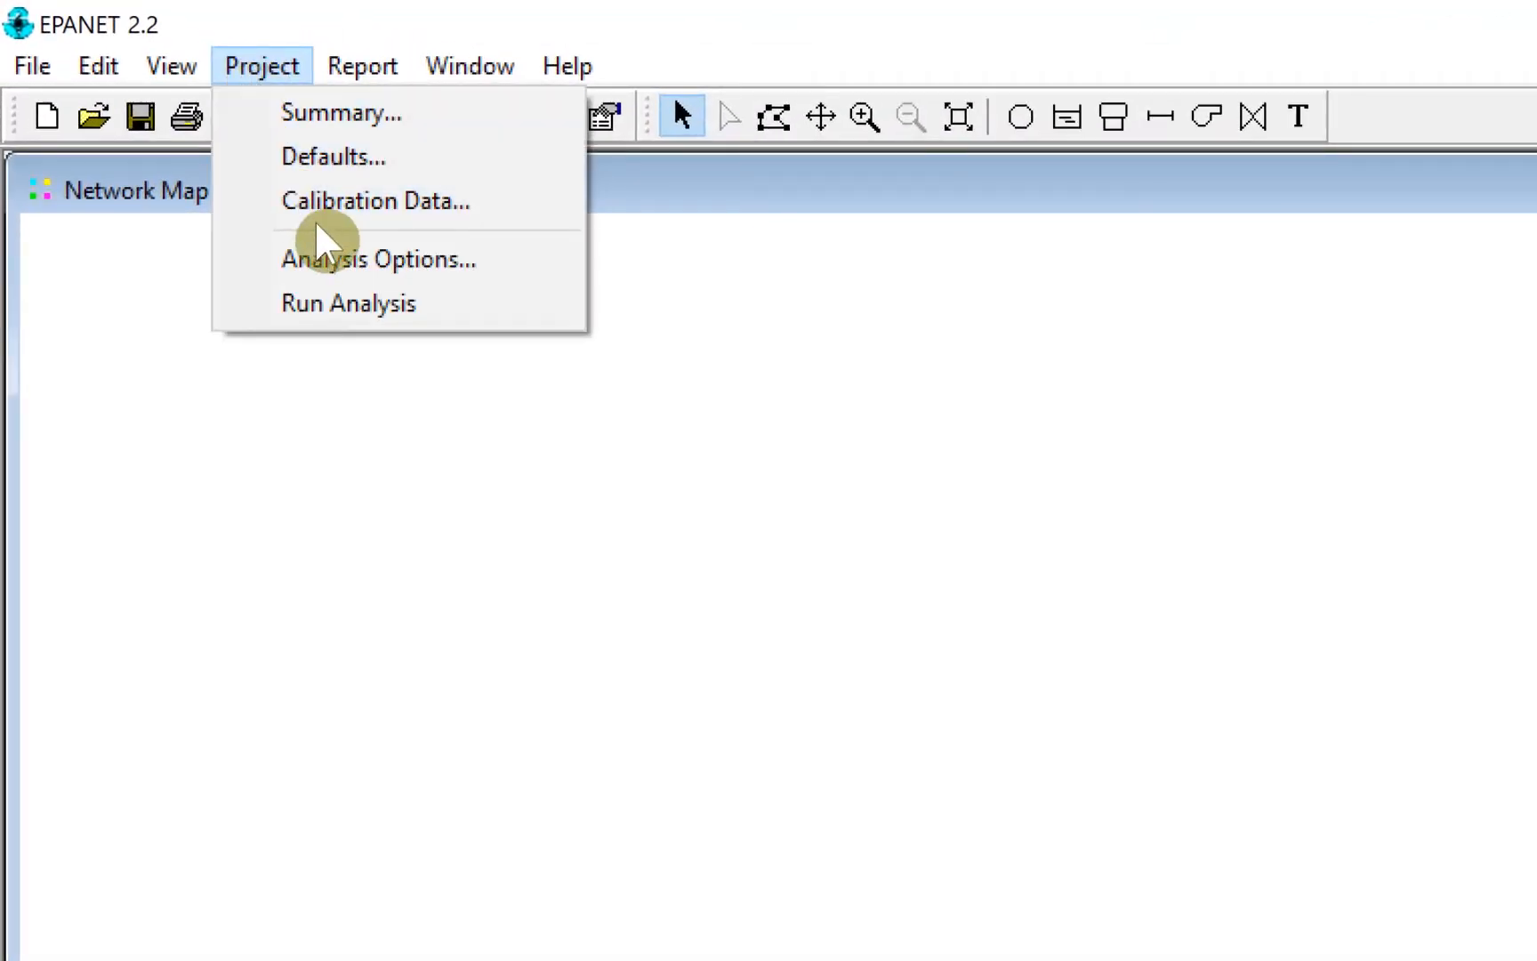
left_click(306, 167)
left_click_drag(1439, 630, 1356, 490)
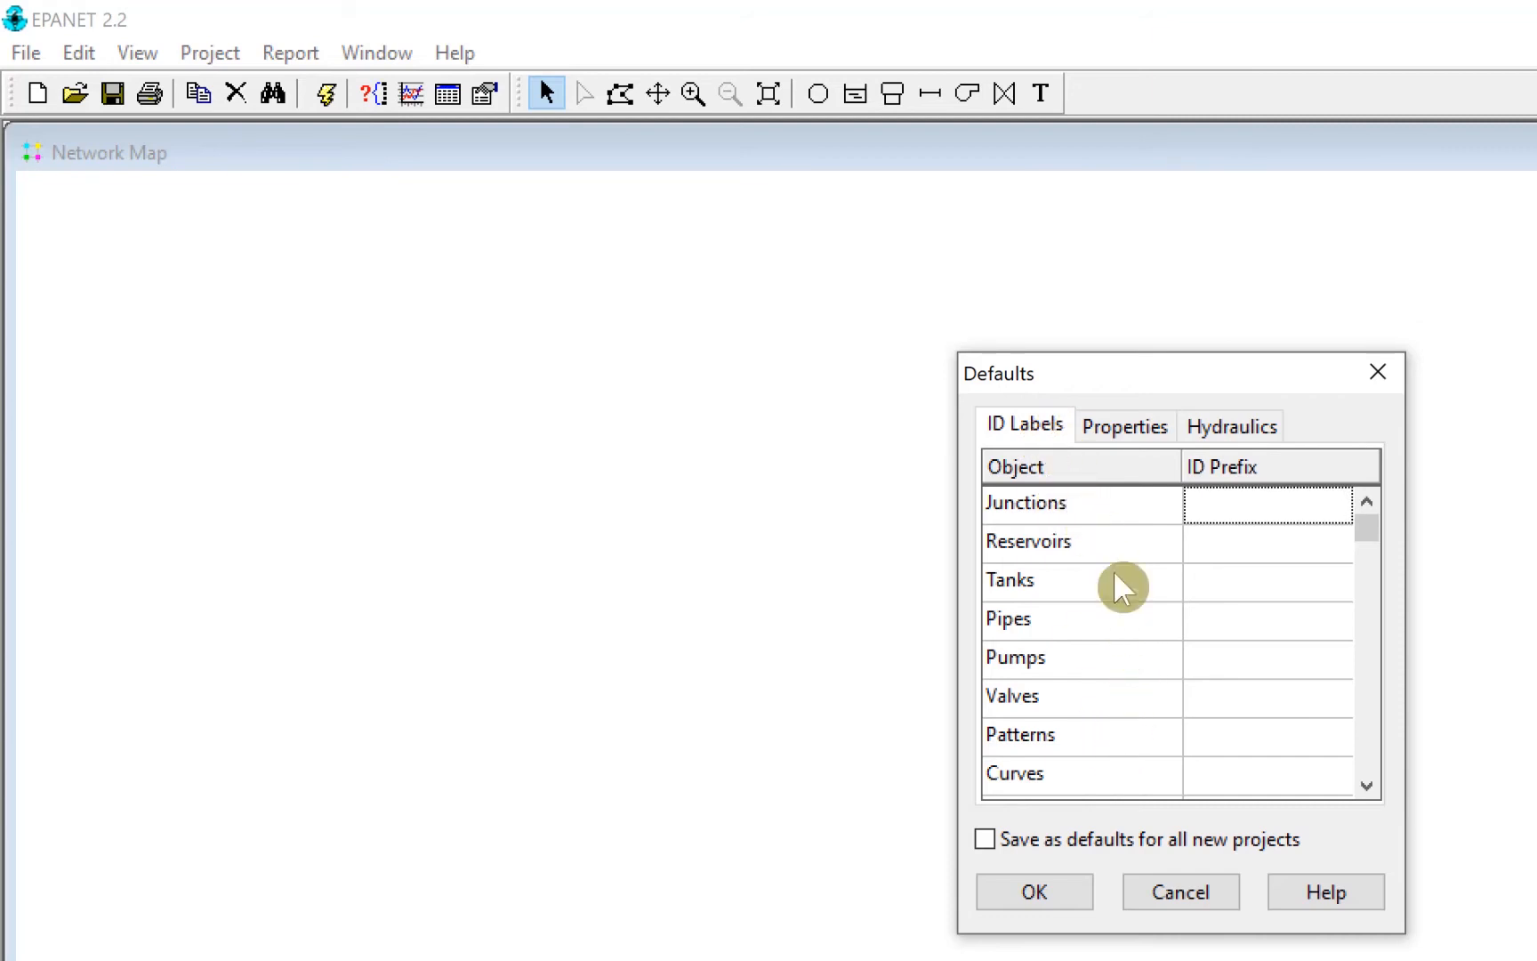
left_click_drag(1367, 528, 1376, 739)
left_click_drag(1377, 805, 1375, 803)
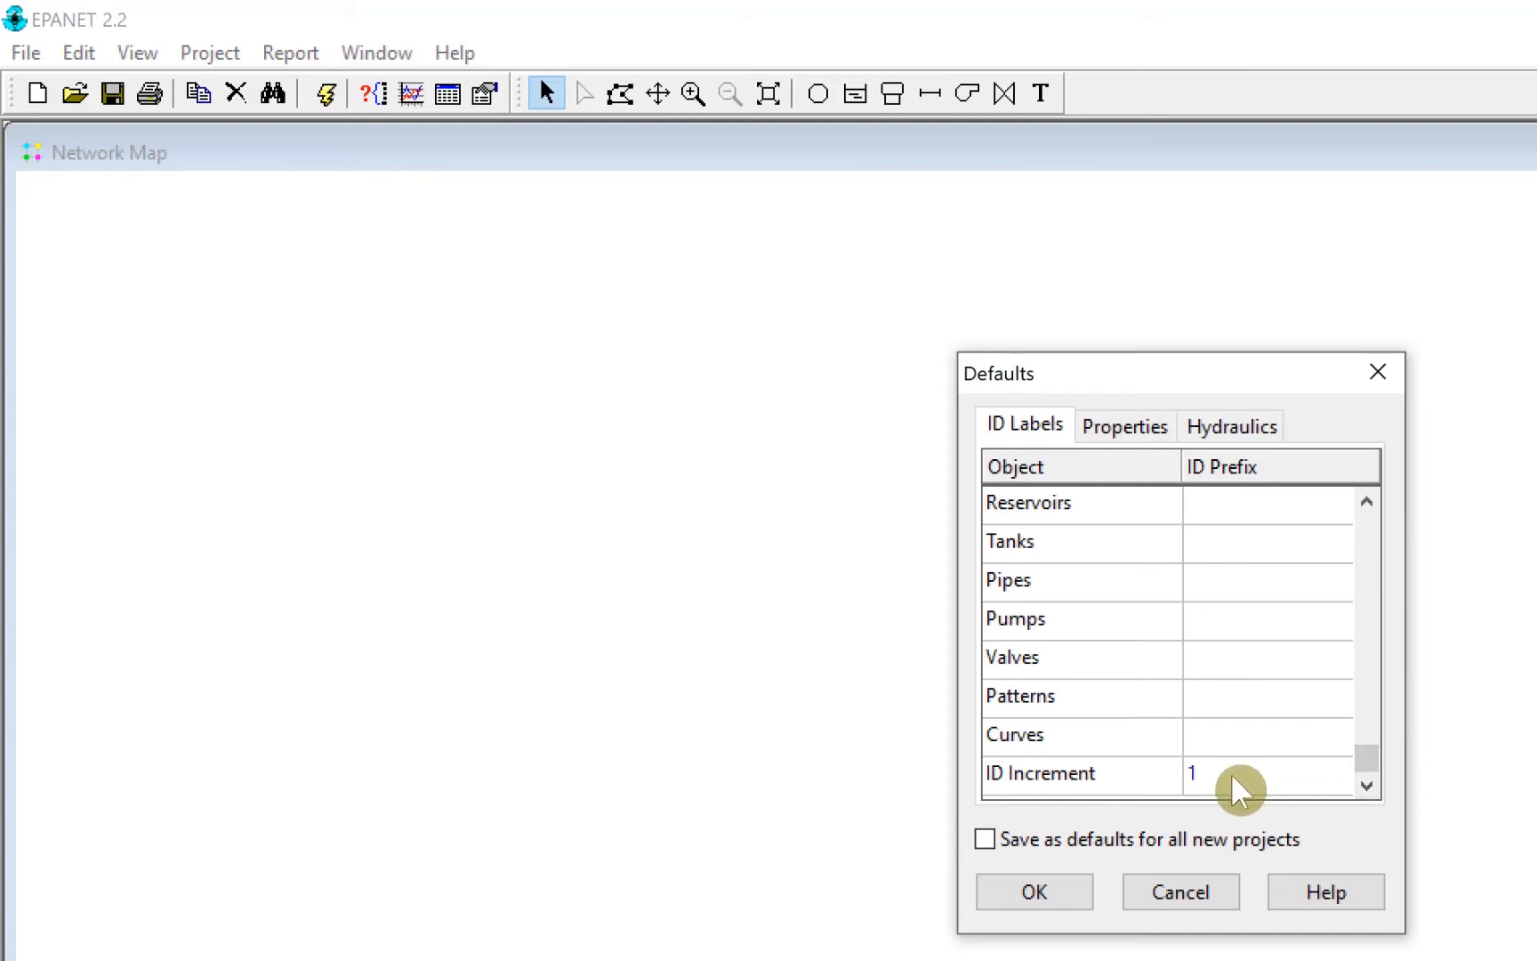
Display the default property values and check the Word problem statement for node elevation, pipe roughness, headloss formula and the pipe lengths in Table 1.
left_click(1122, 427)
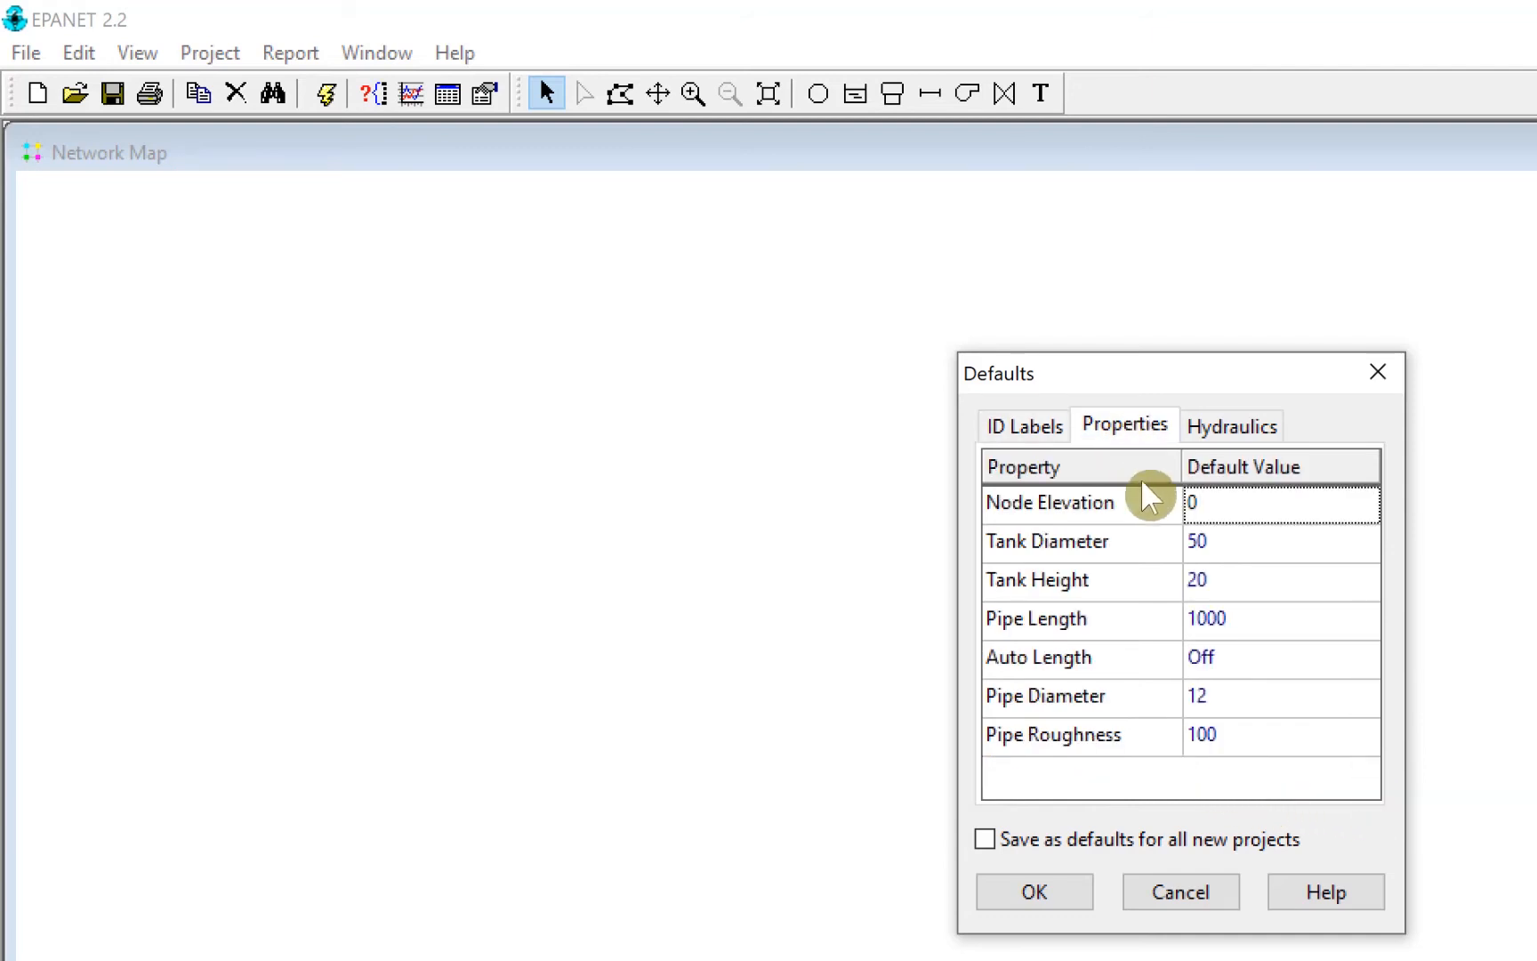
key("BackSpace")
key("alt+Tab")
scroll(640, 614, "right", 2)
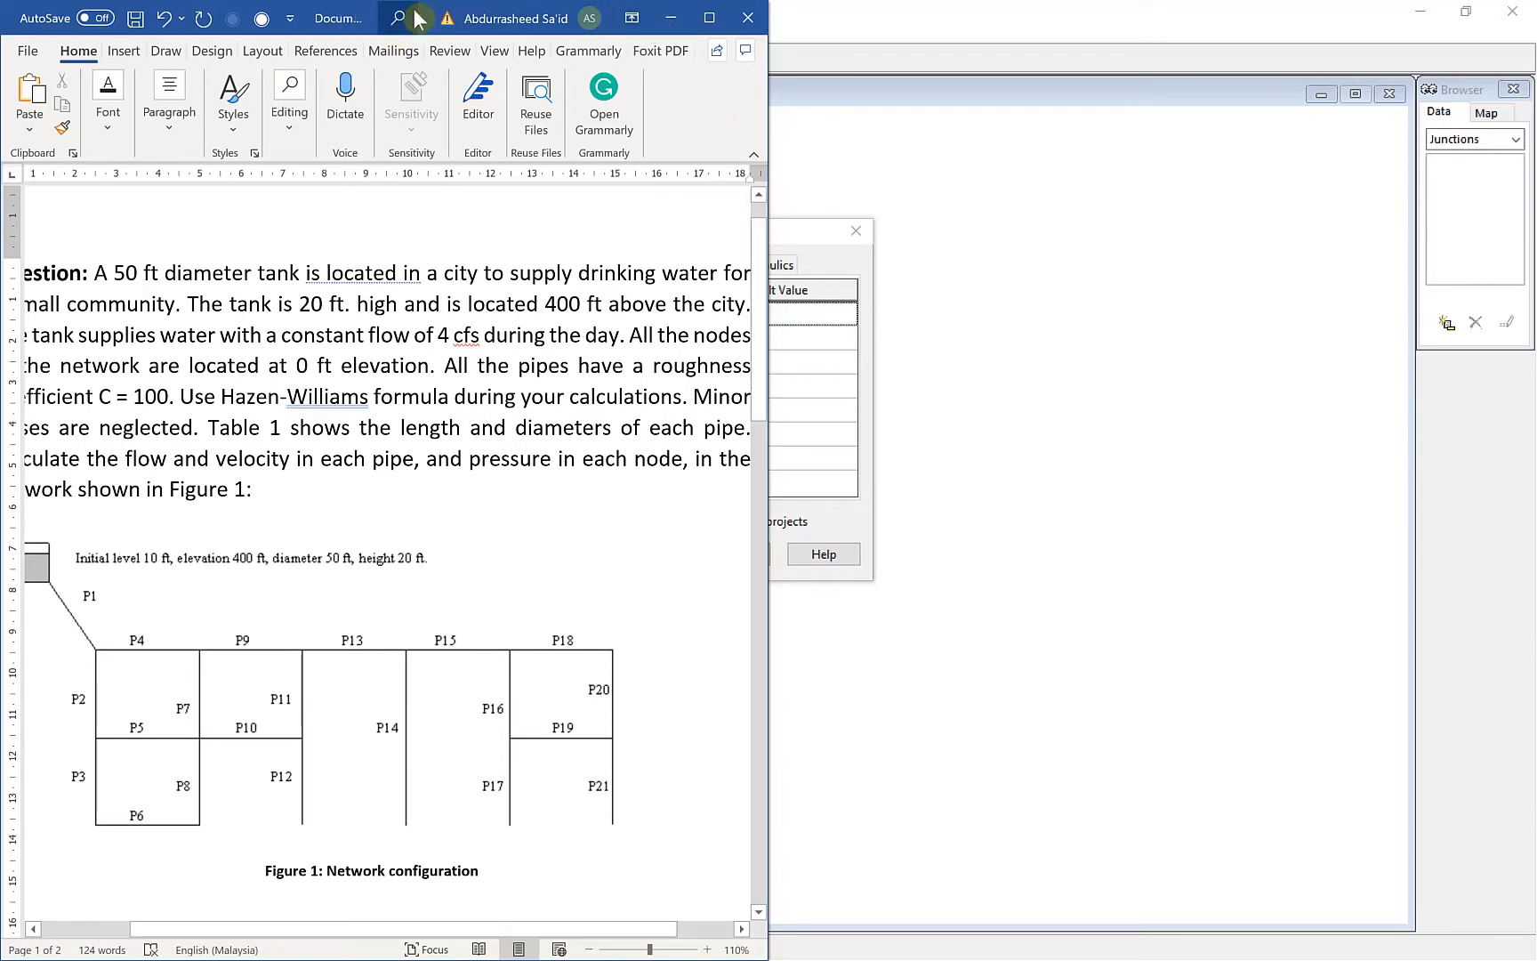
left_click(673, 17)
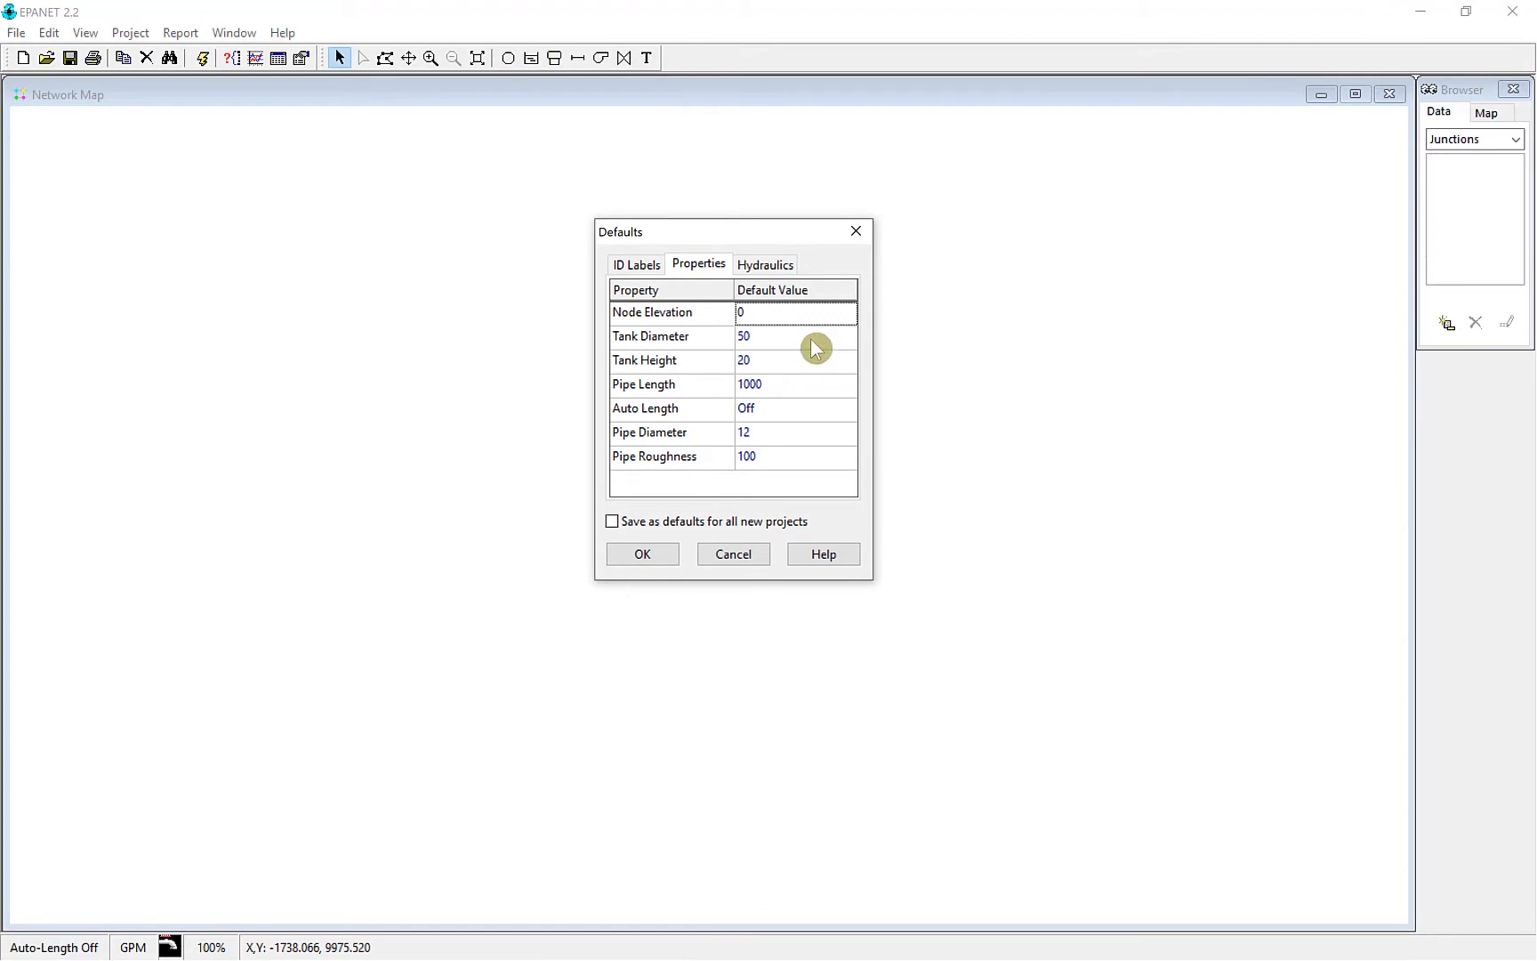
key("alt+Tab")
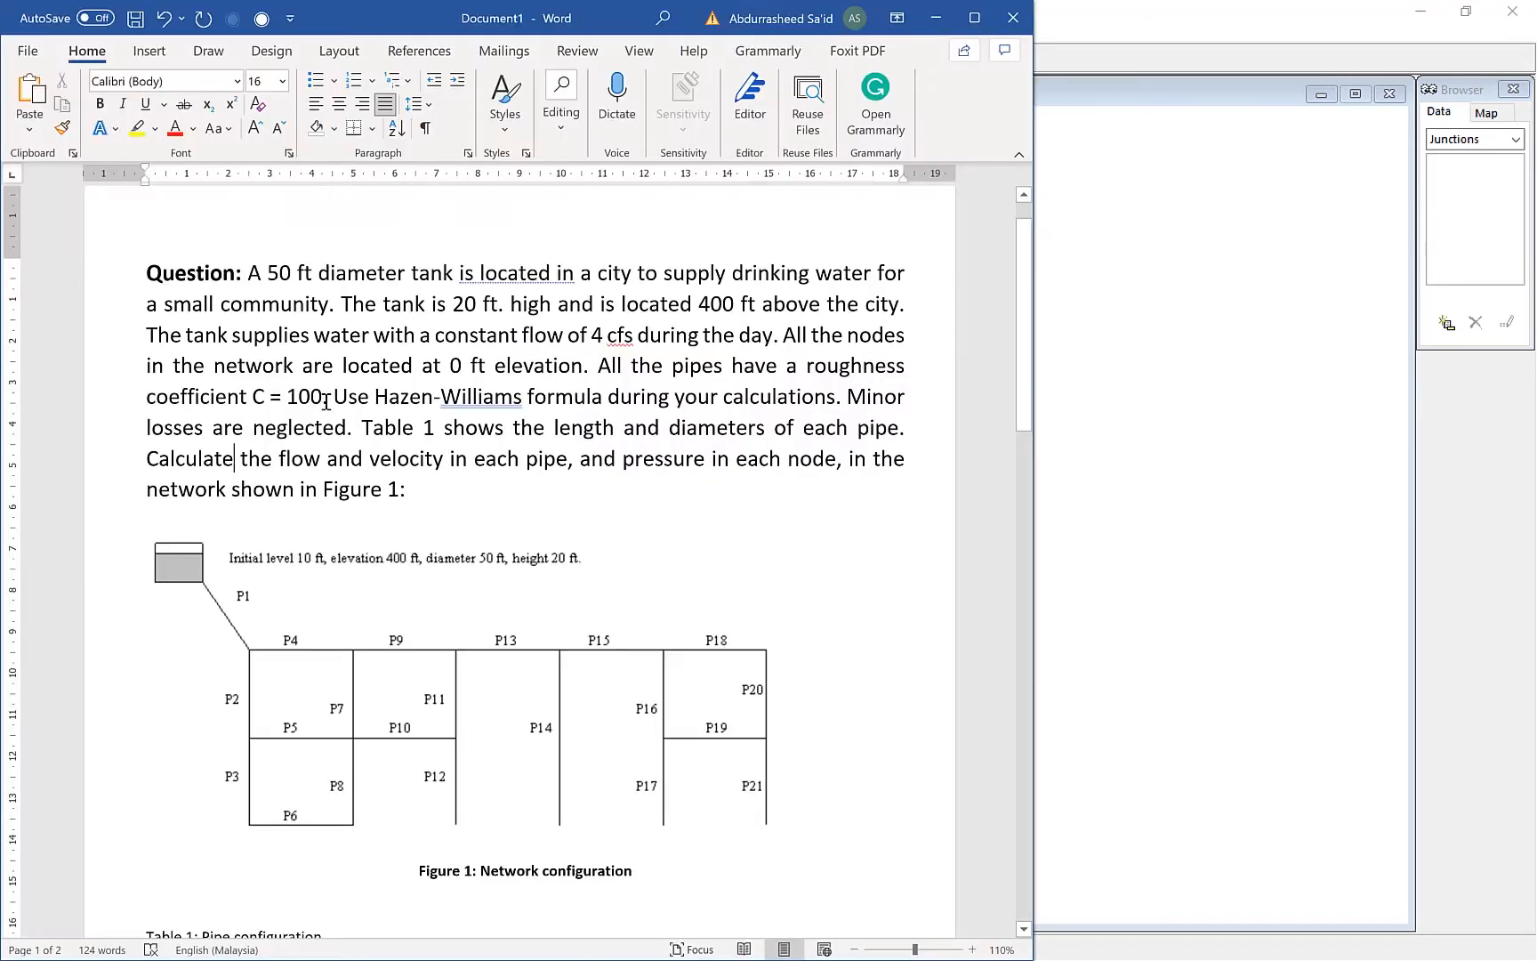
left_click_drag(441, 367, 528, 366)
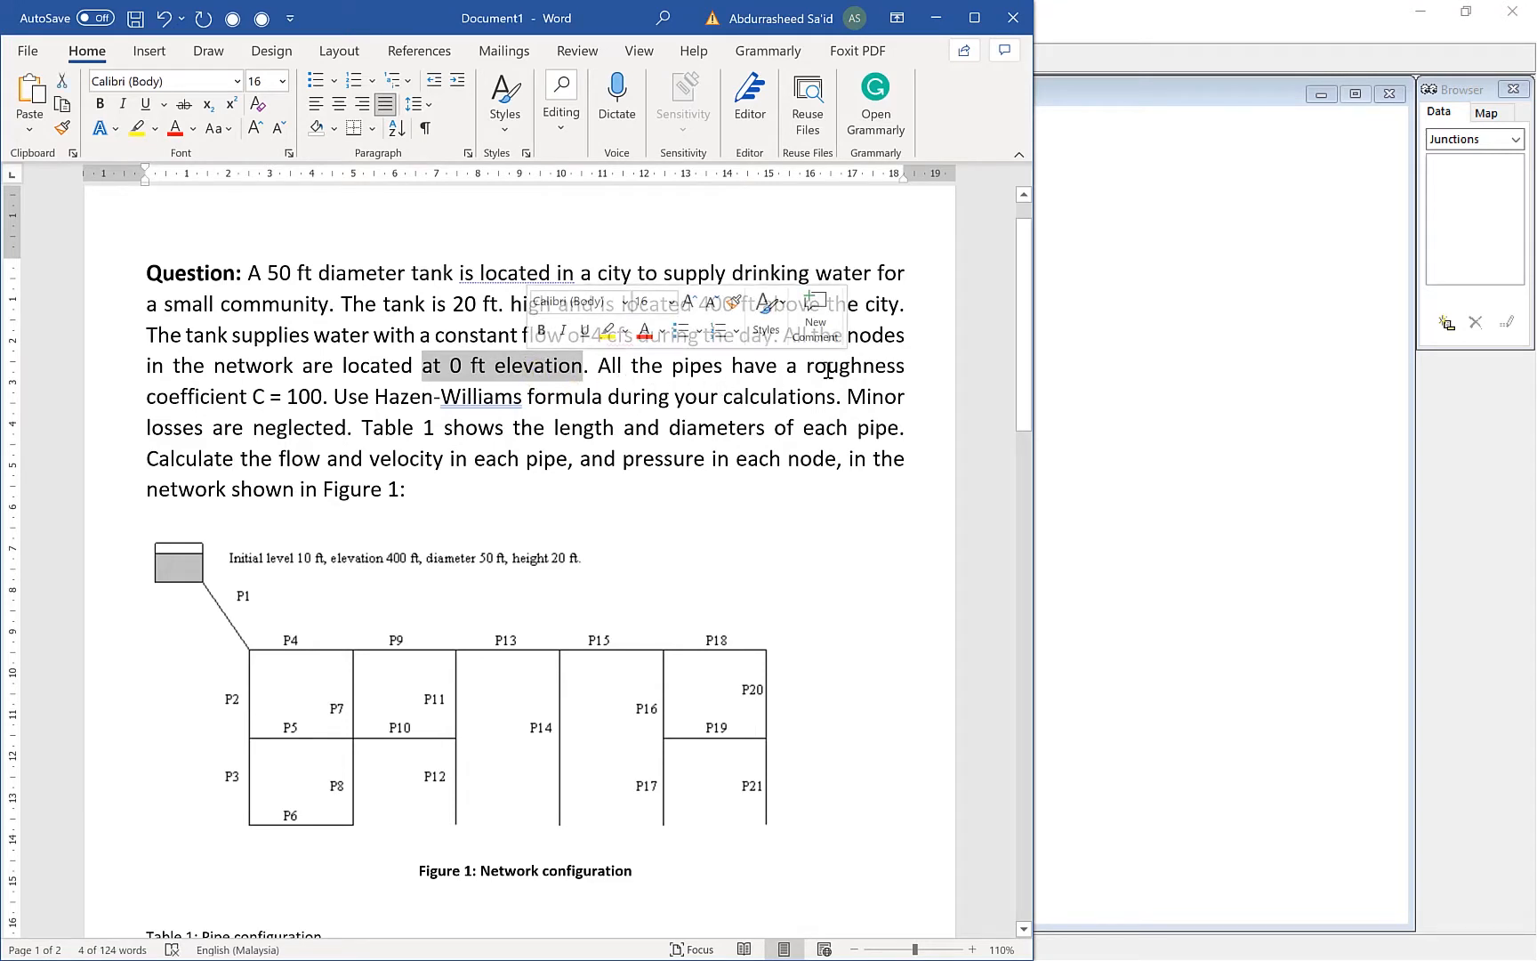
left_click_drag(270, 398, 303, 398)
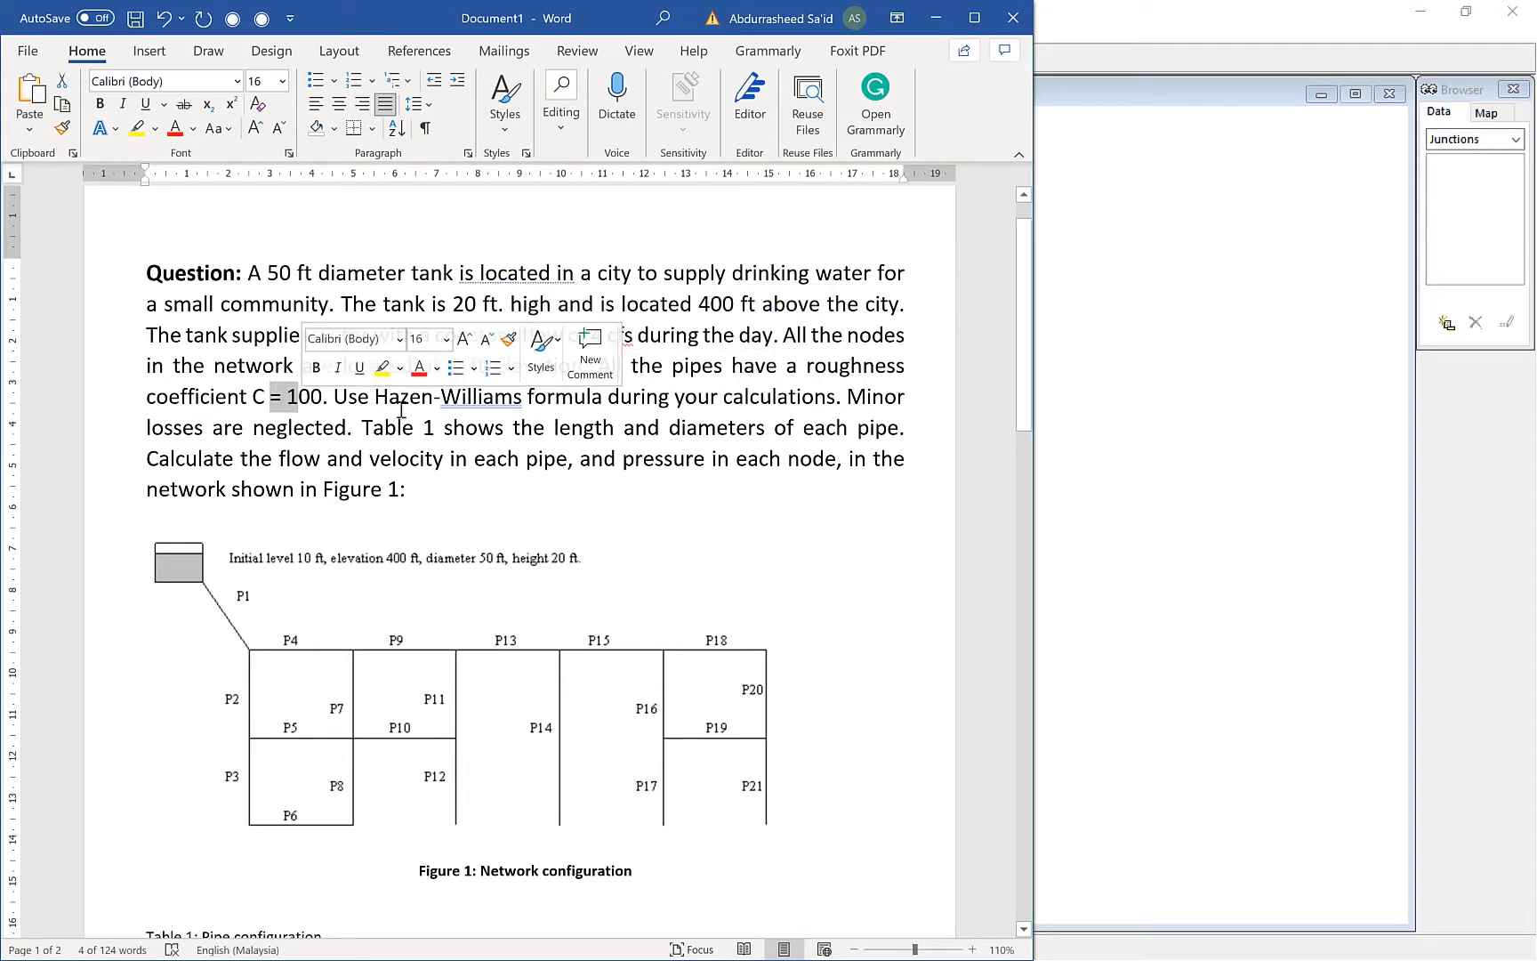
left_click_drag(467, 398, 525, 400)
scroll(446, 476, "down", 6)
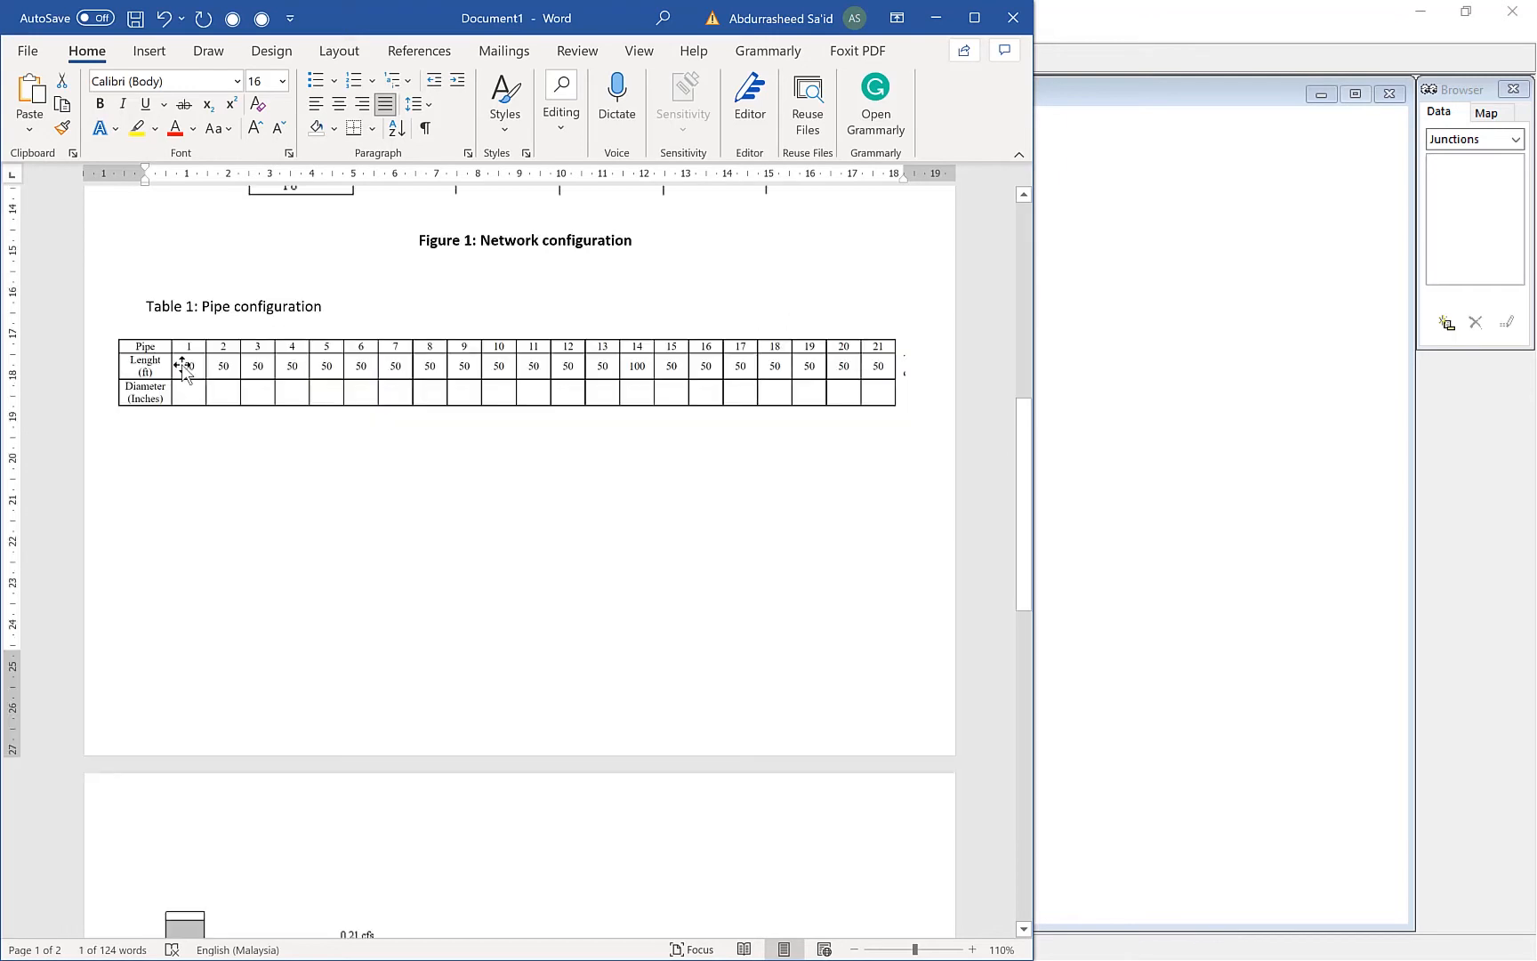
left_click(941, 25)
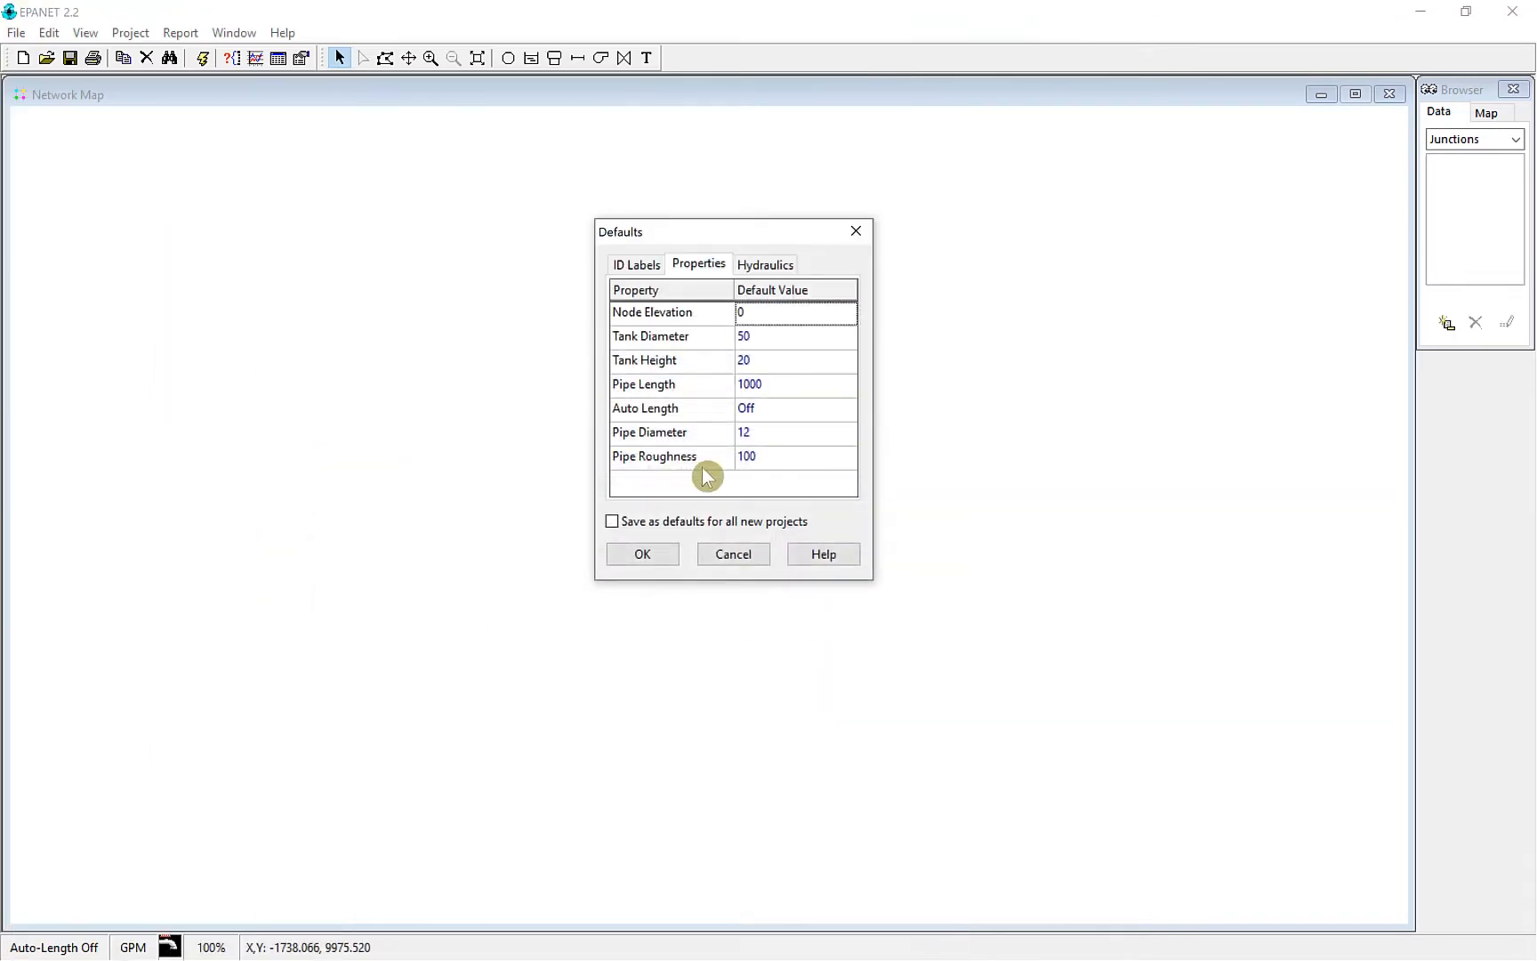
Set the default pipe length to 50 and the default flow units to CFS, and accept the project defaults.
left_click(764, 384)
type("50")
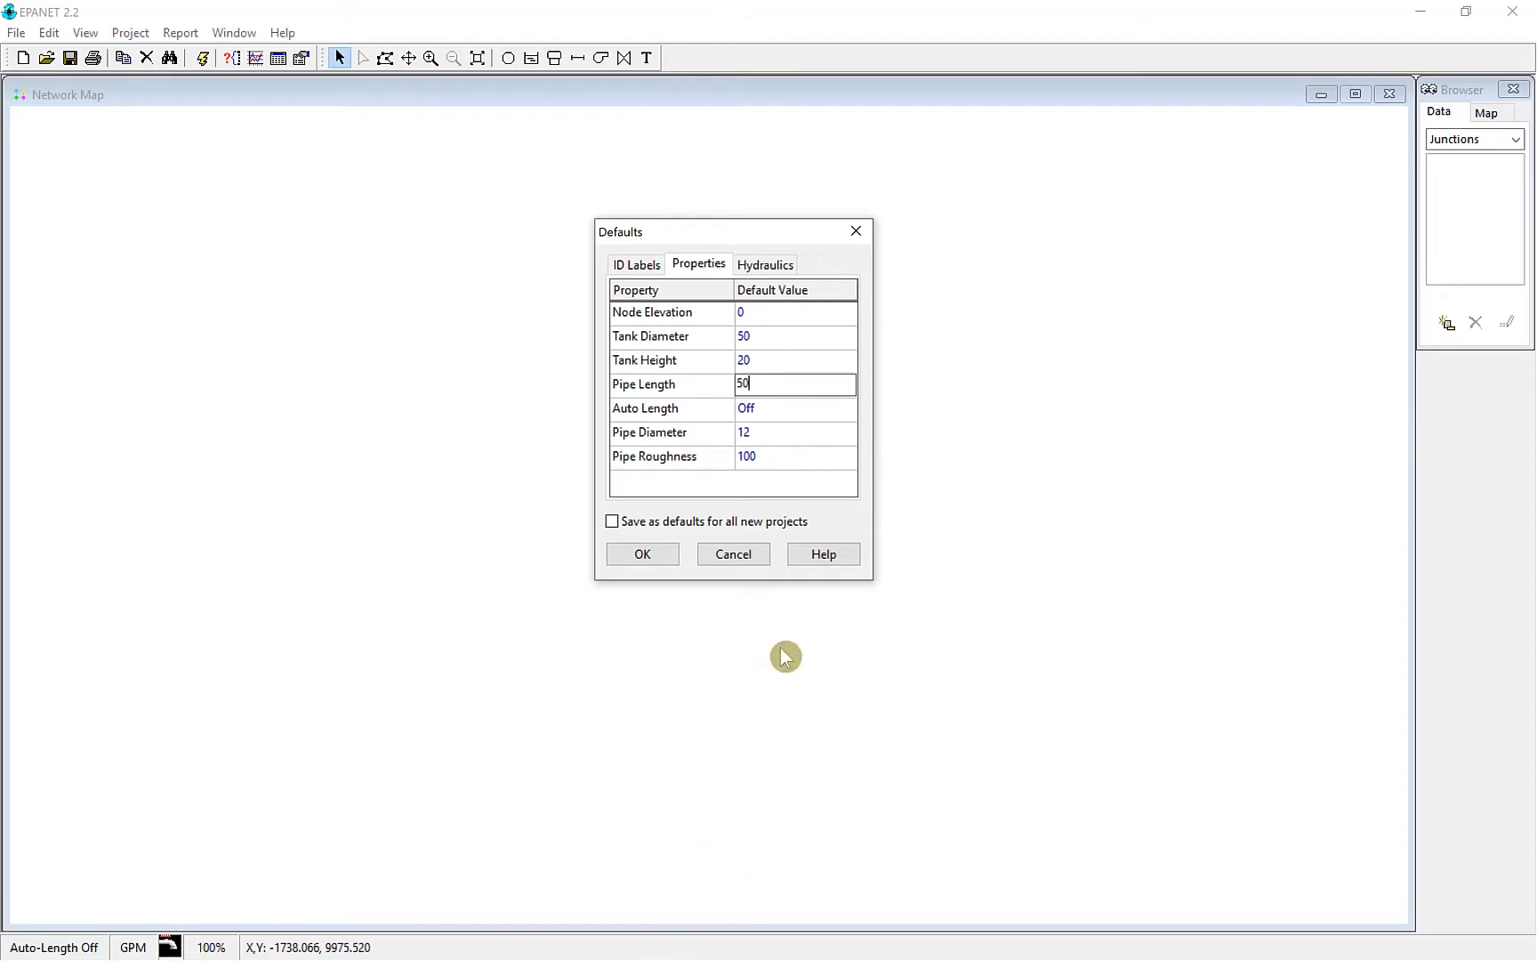
left_click(761, 264)
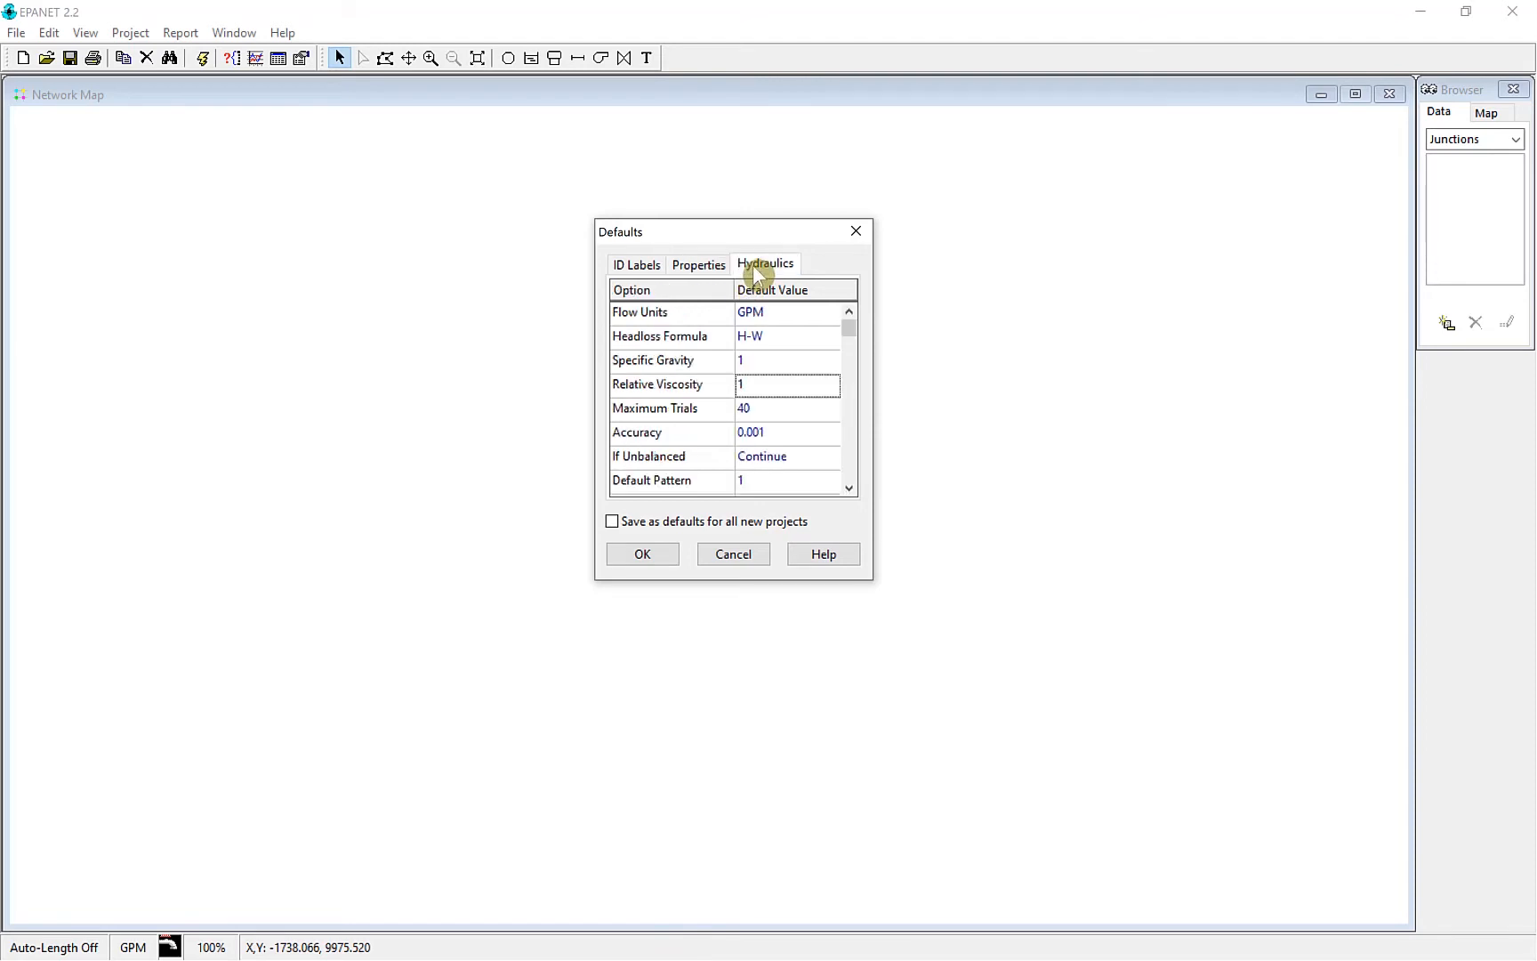
left_click(782, 319)
left_click(792, 320)
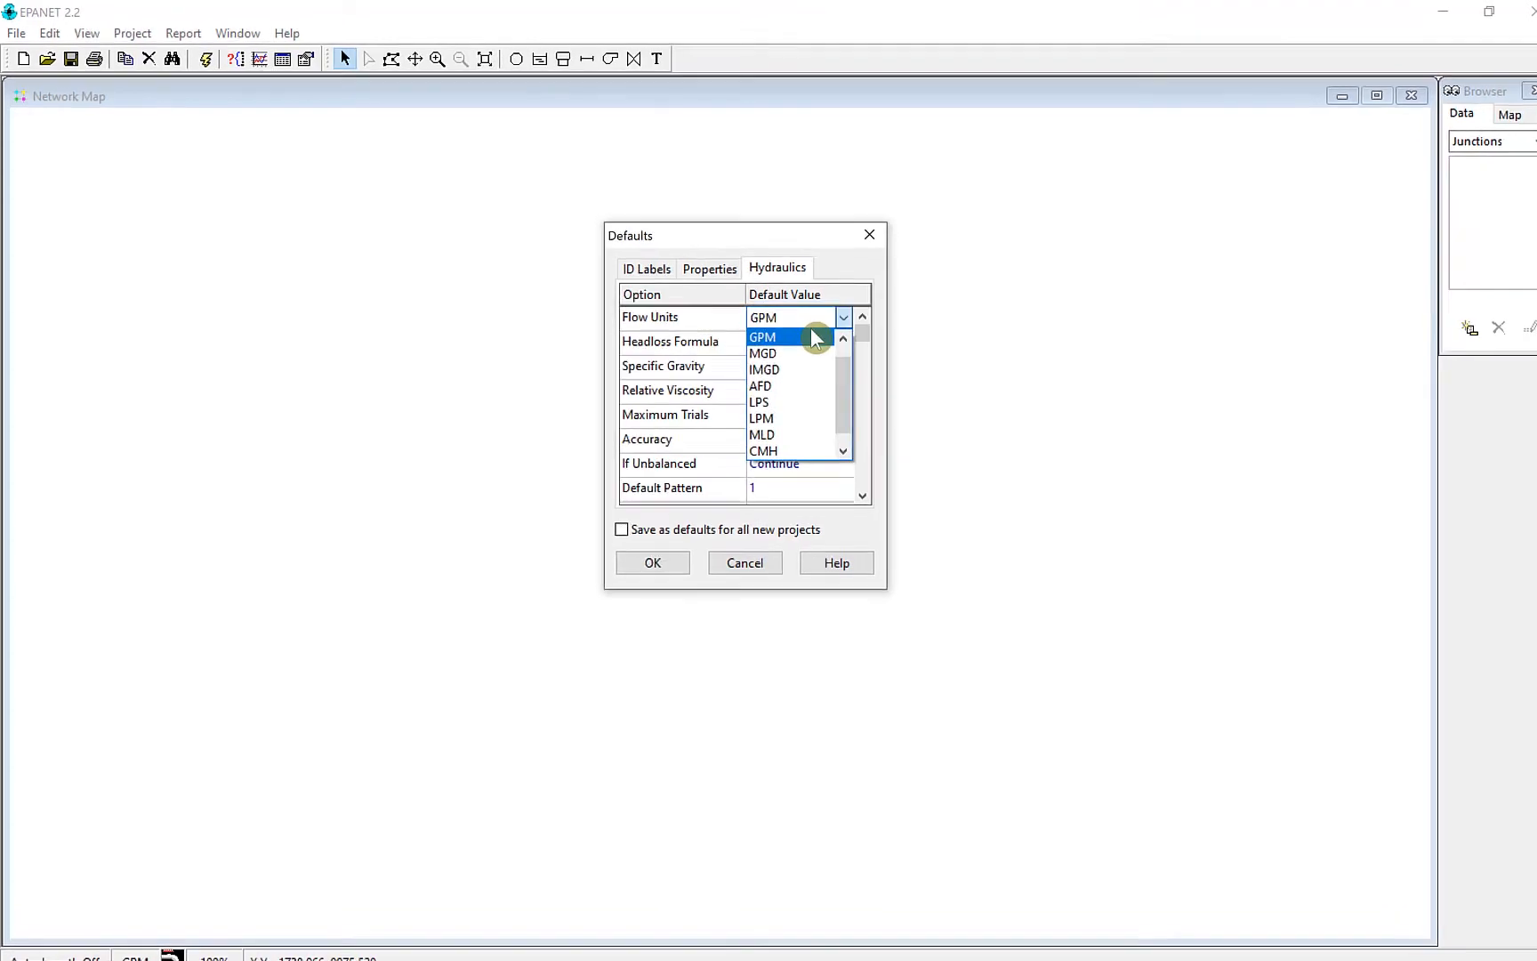
scroll(813, 335, "up", 1)
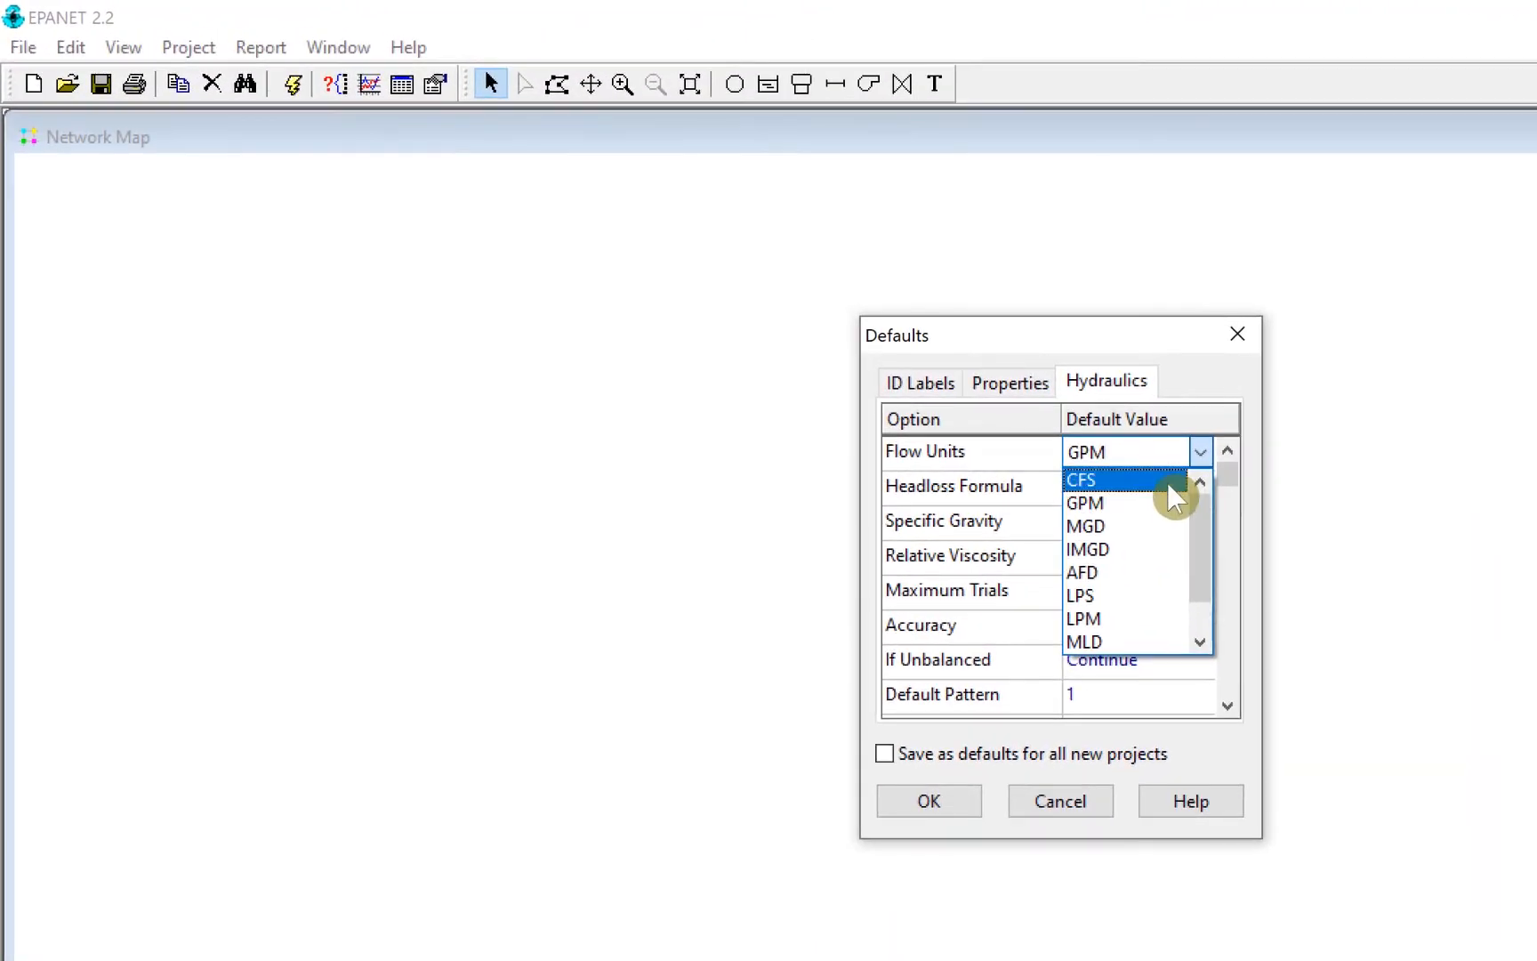
left_click(1147, 482)
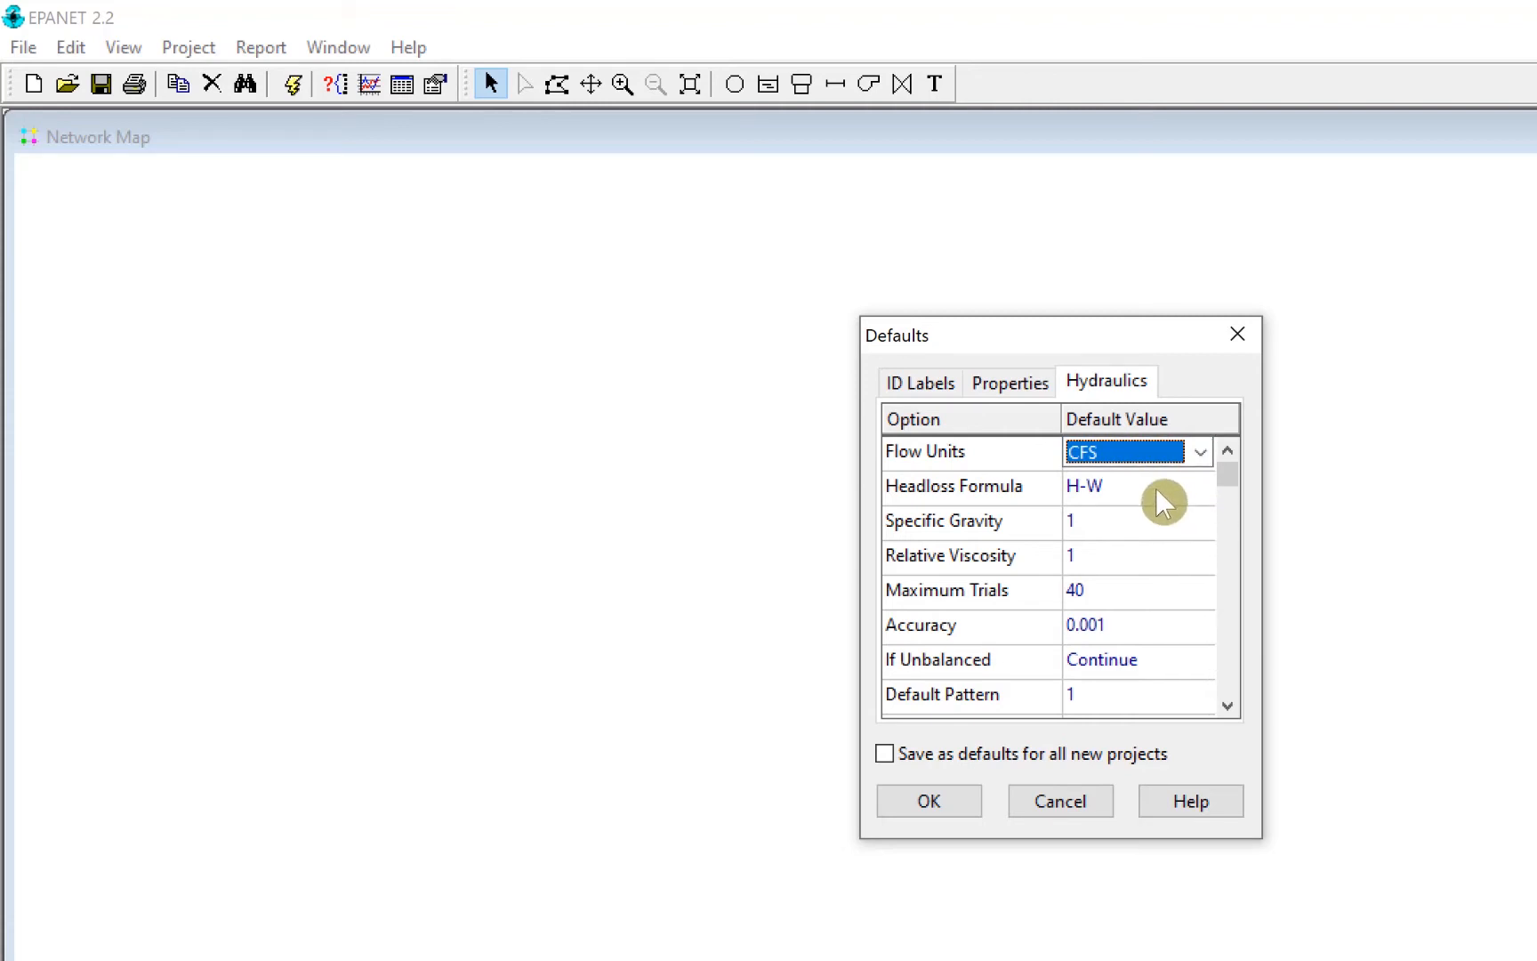
left_click_drag(1235, 468, 1201, 463)
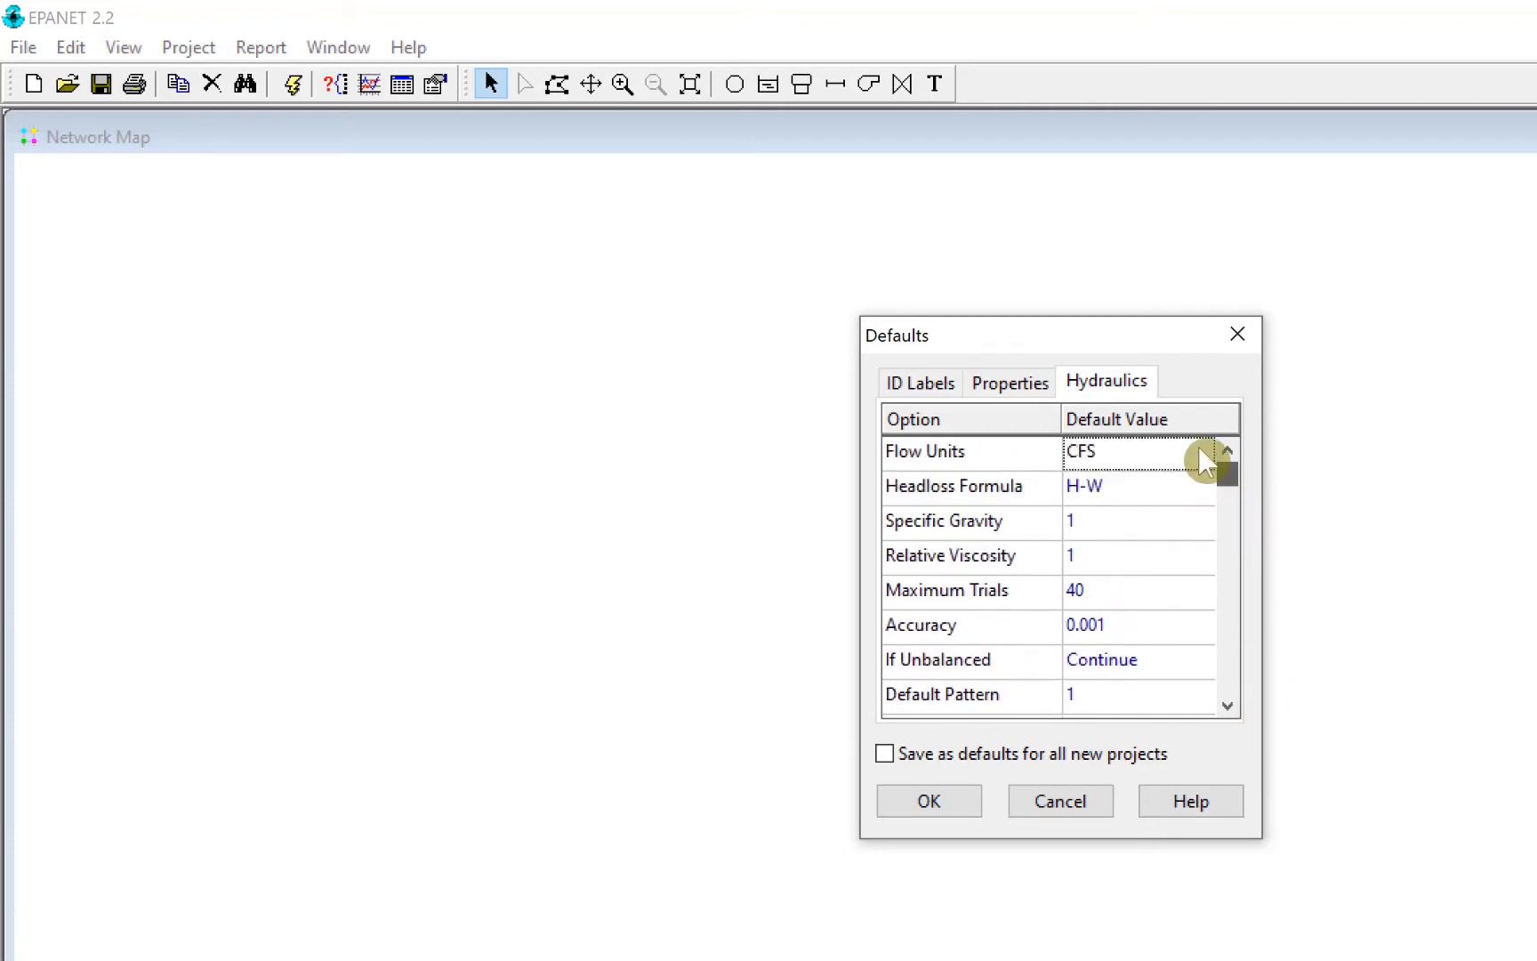
left_click(937, 805)
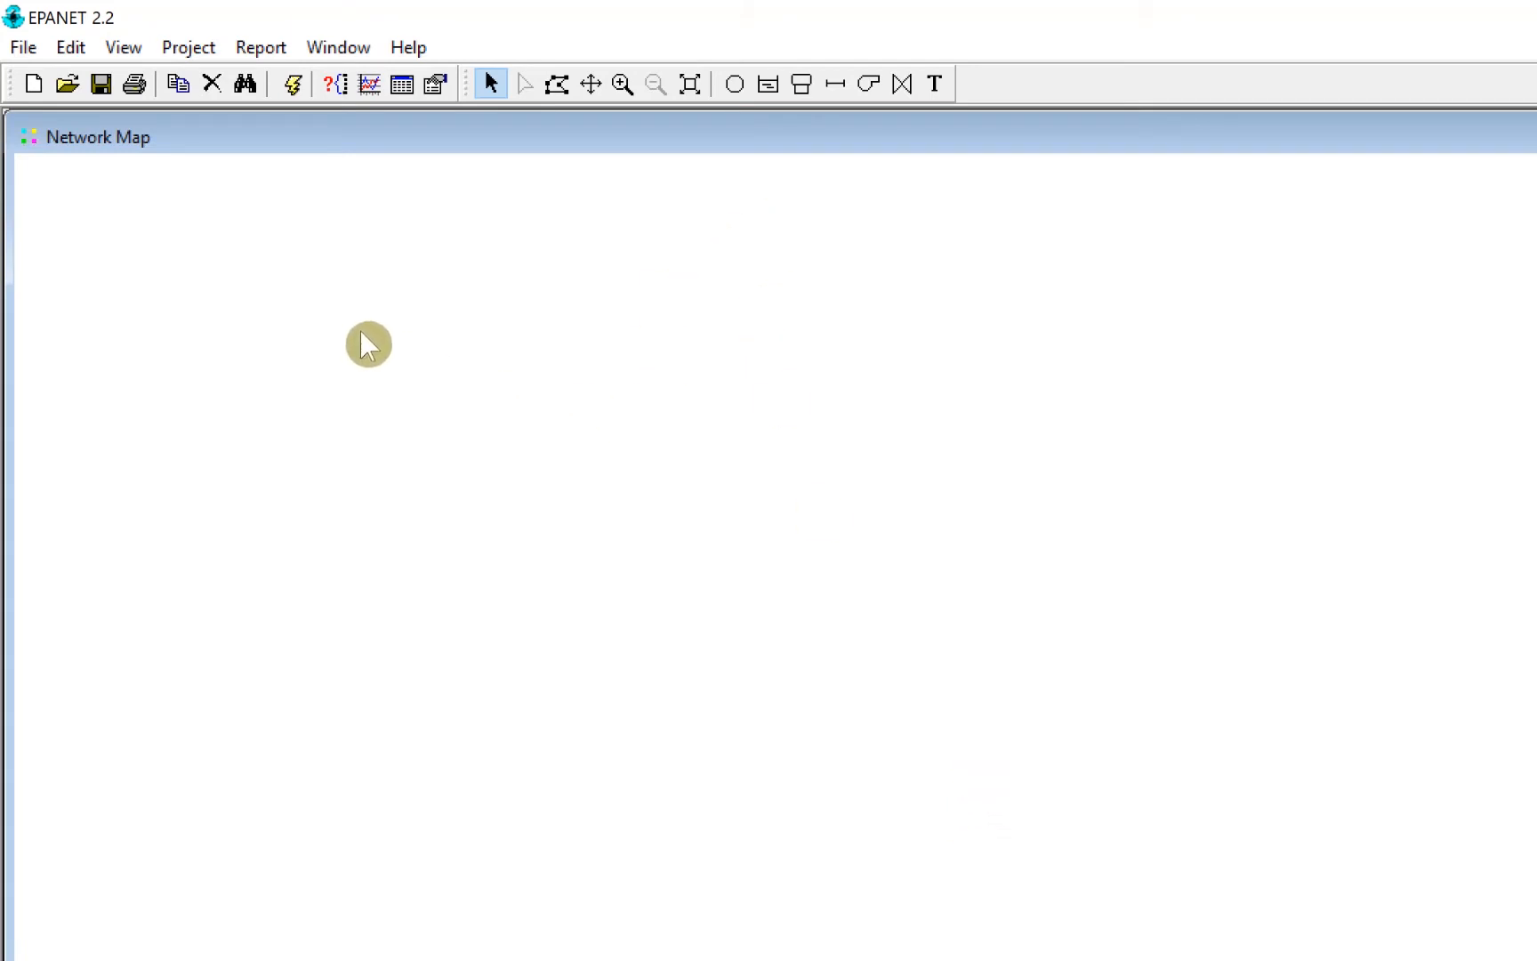
Review the general preferences and the decimal formats for node and link parameters, and accept the preferences.
left_click(24, 49)
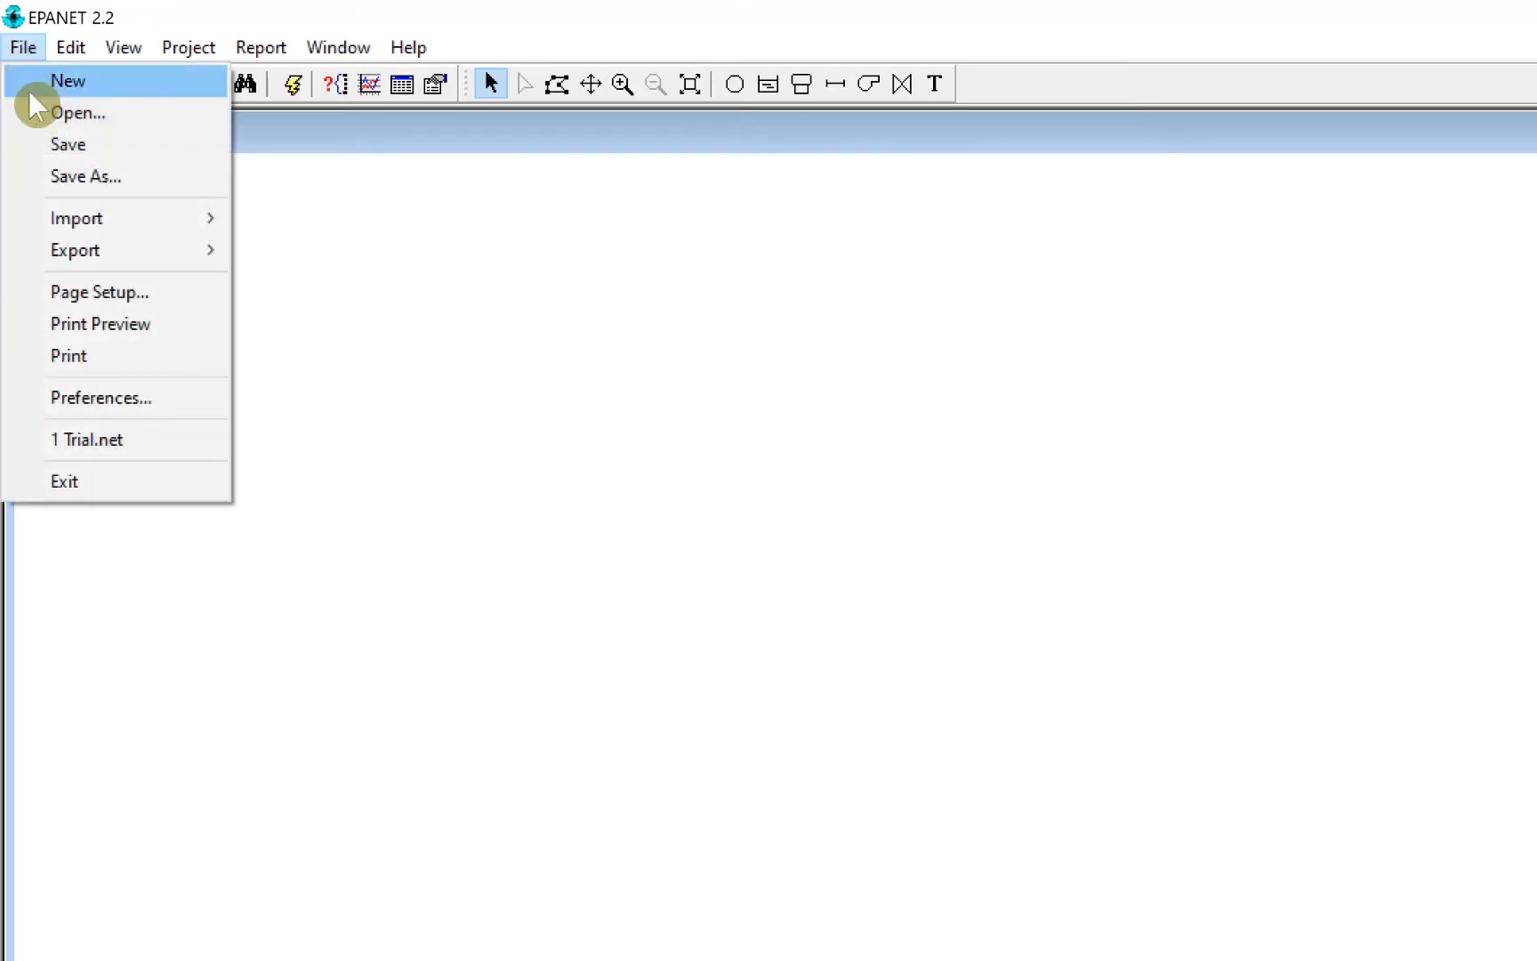
left_click(175, 406)
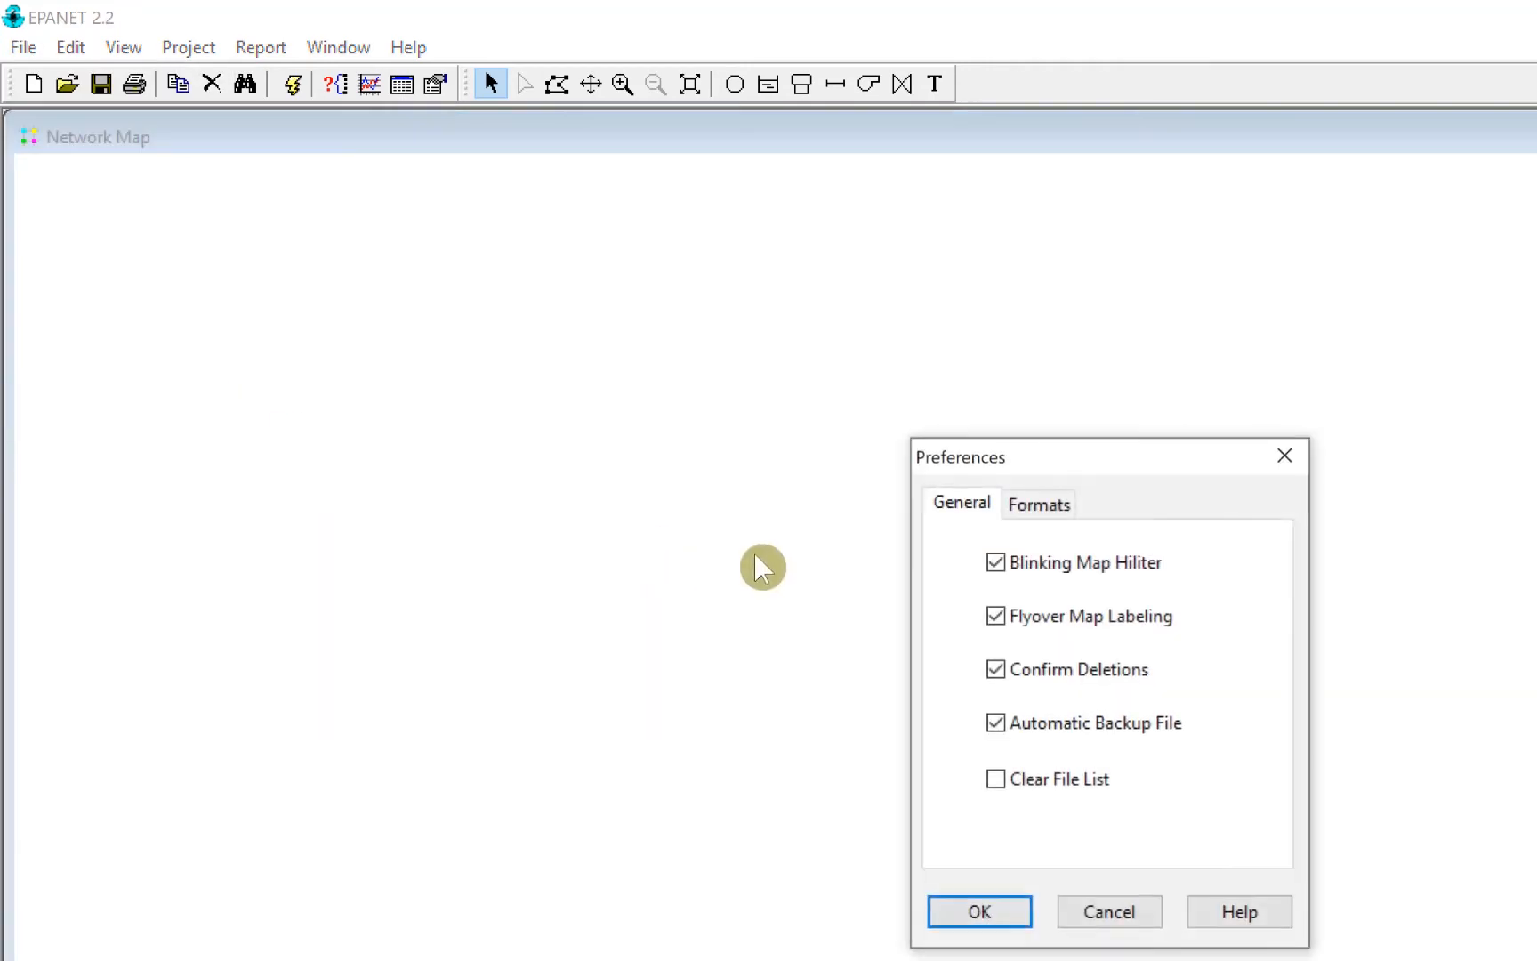
left_click(996, 615)
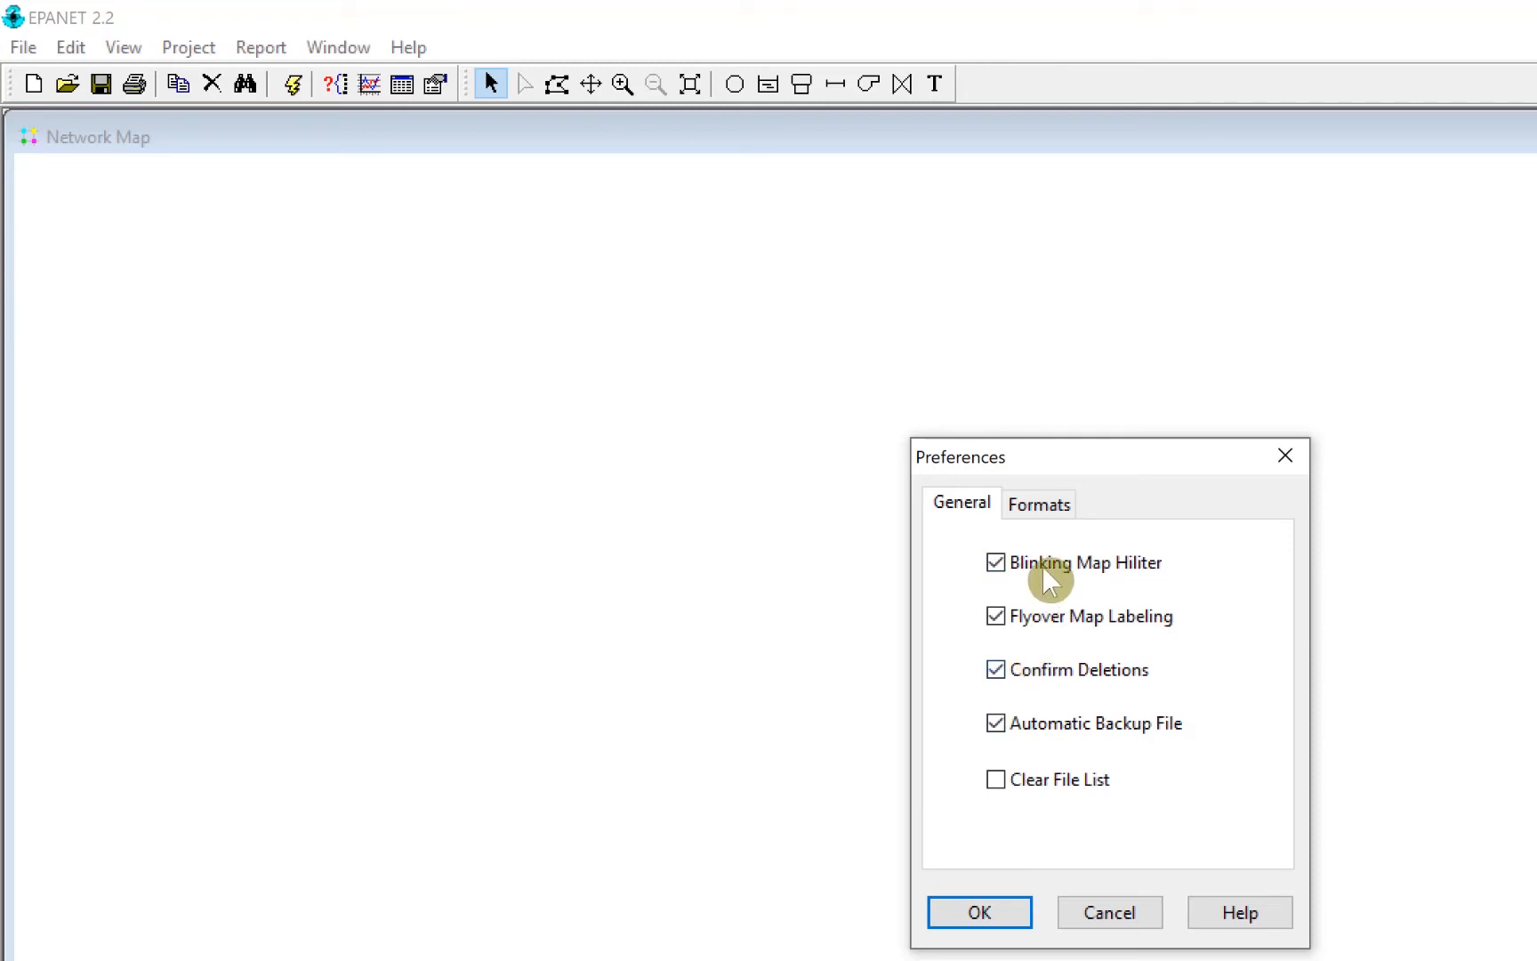
left_click(1042, 518)
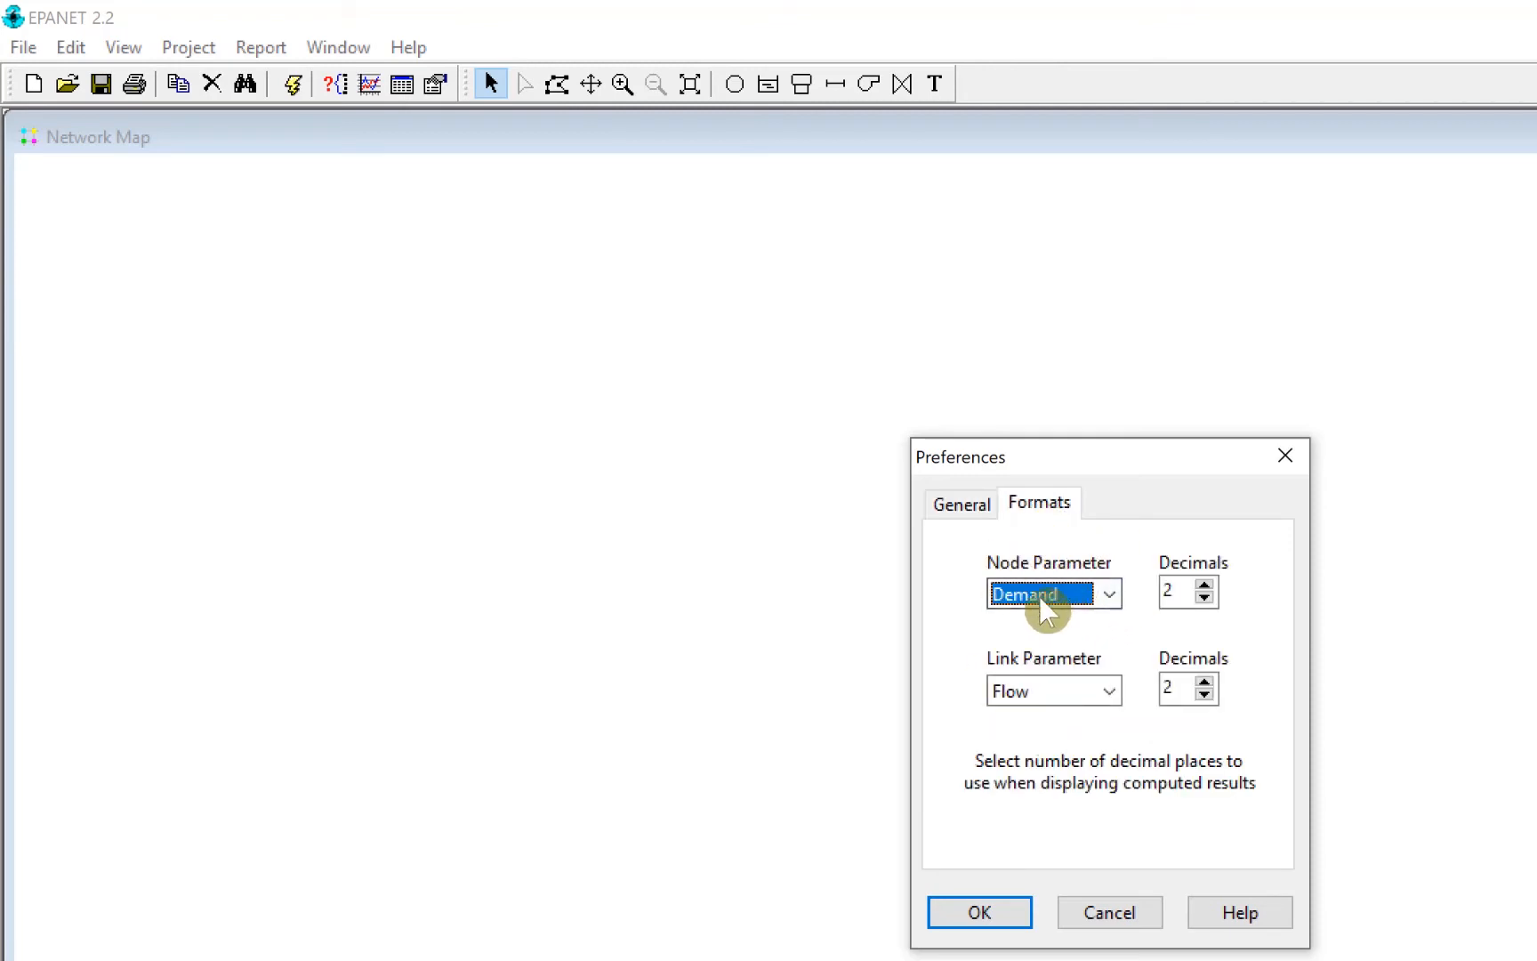
left_click(1001, 915)
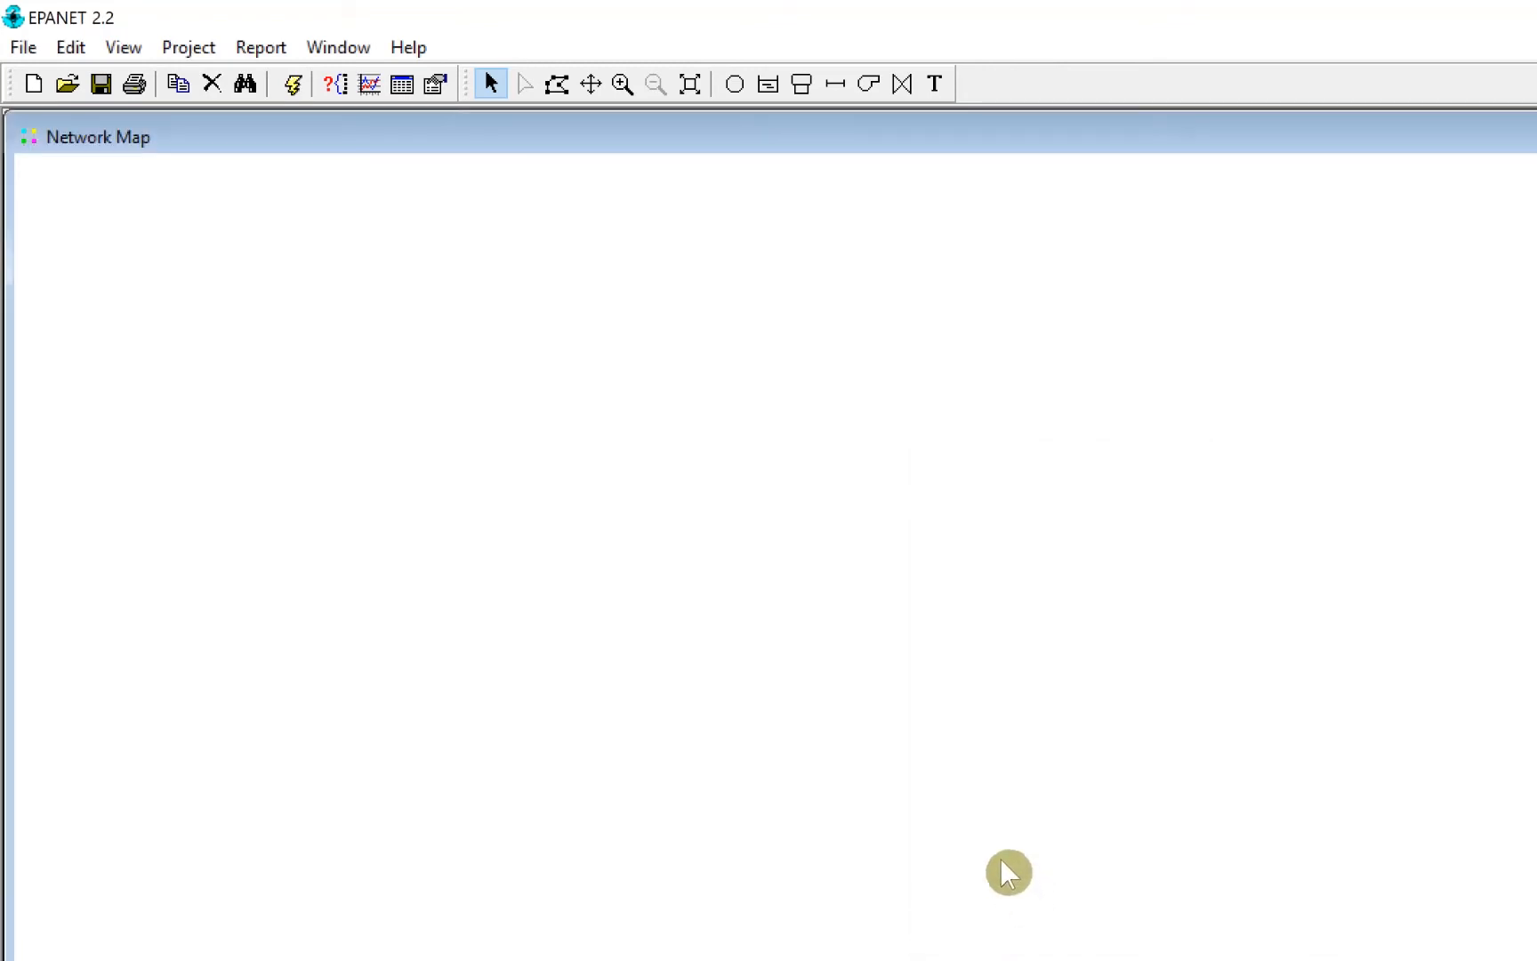
Switch to Word, examine the pipe layout in Figure 1 and the junction numbering in Figure 2, and return to EPANET.
key("super")
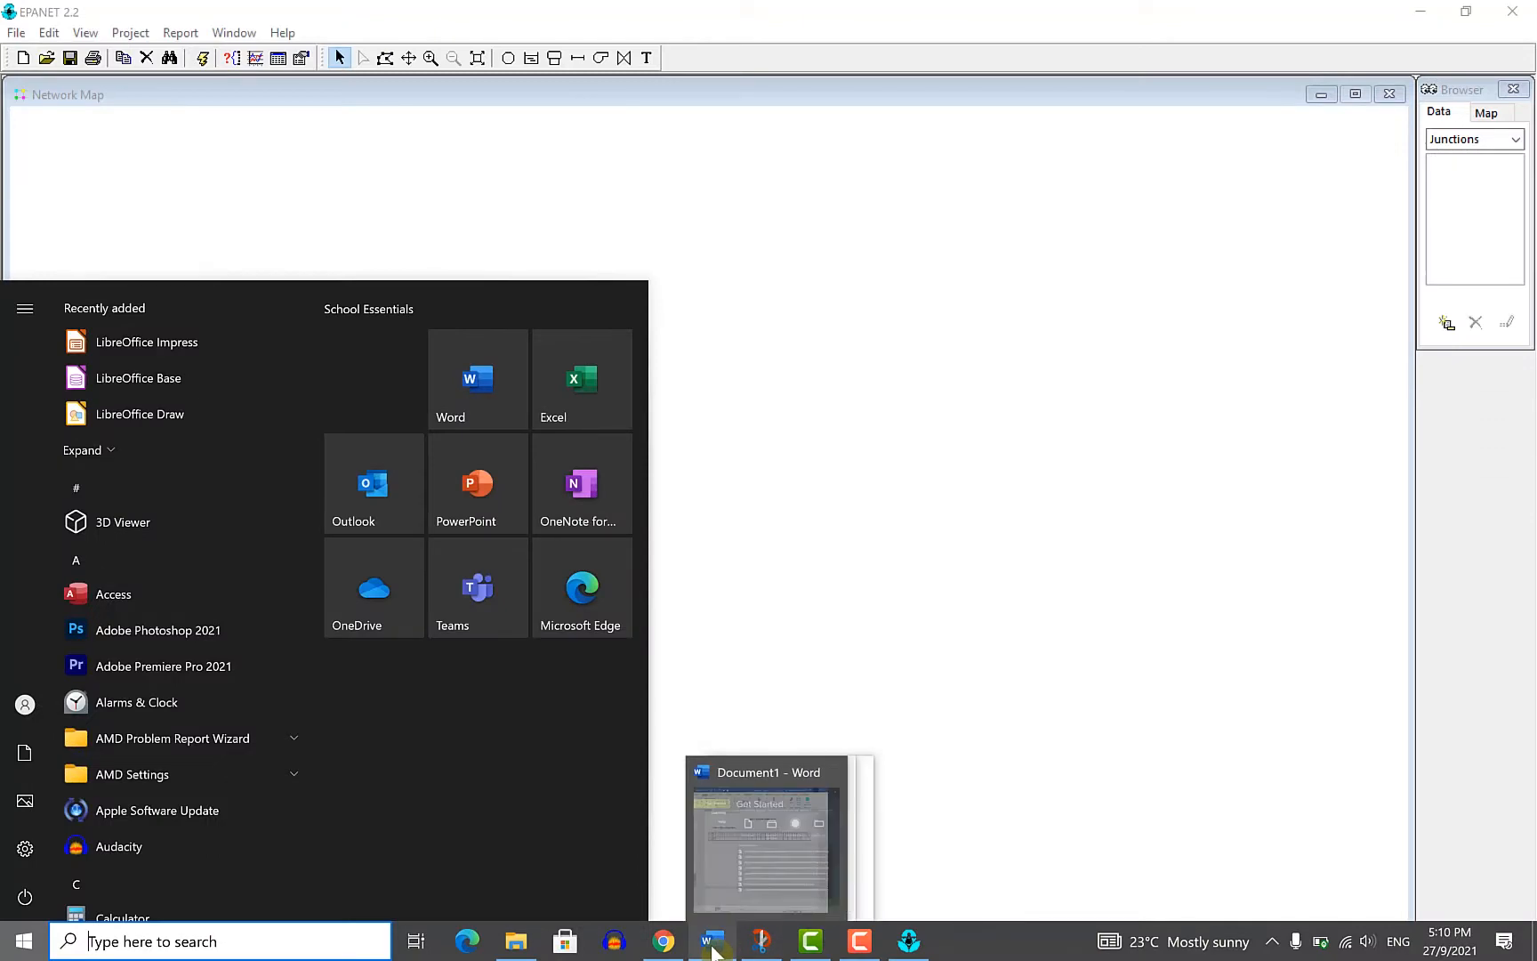
left_click(717, 940)
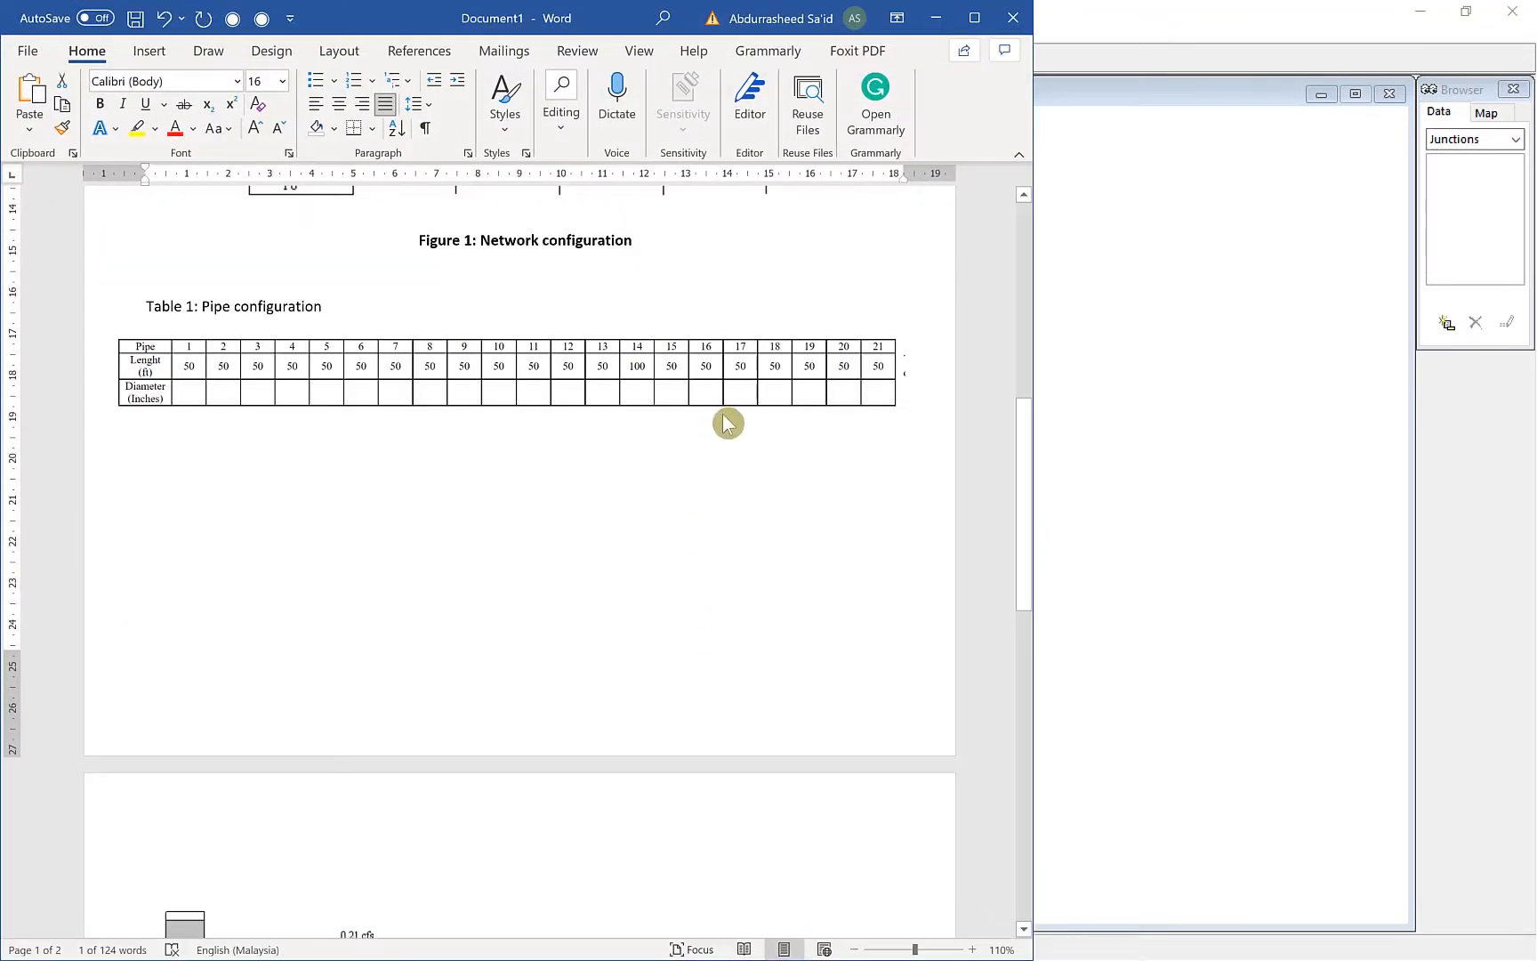
scroll(736, 517, "up", 7)
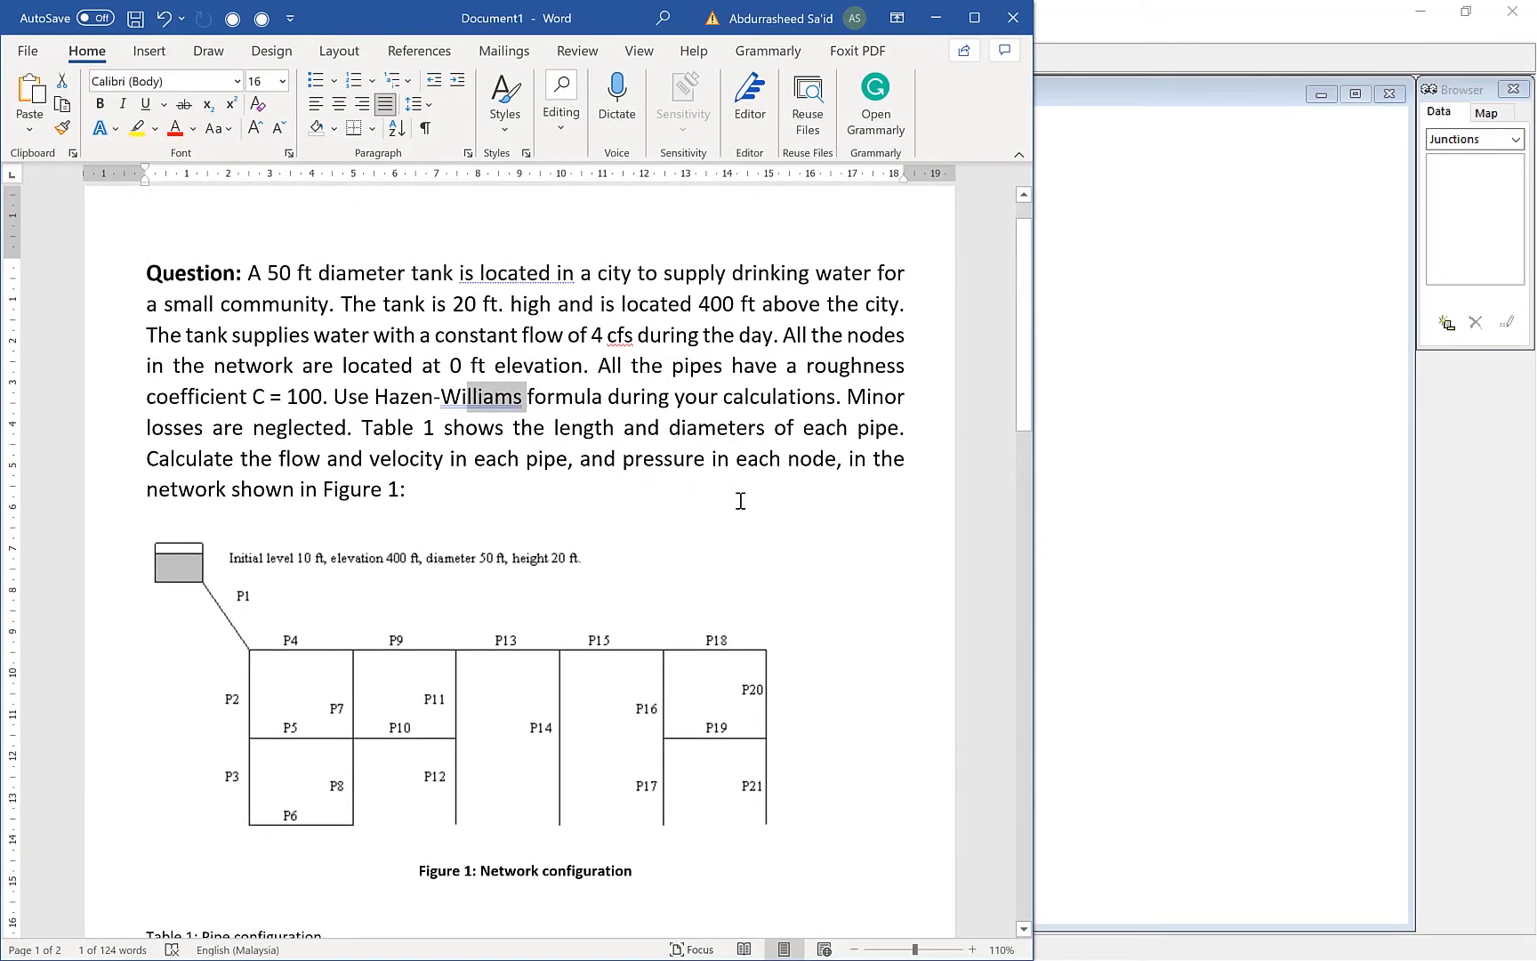
scroll(685, 552, "down", 3)
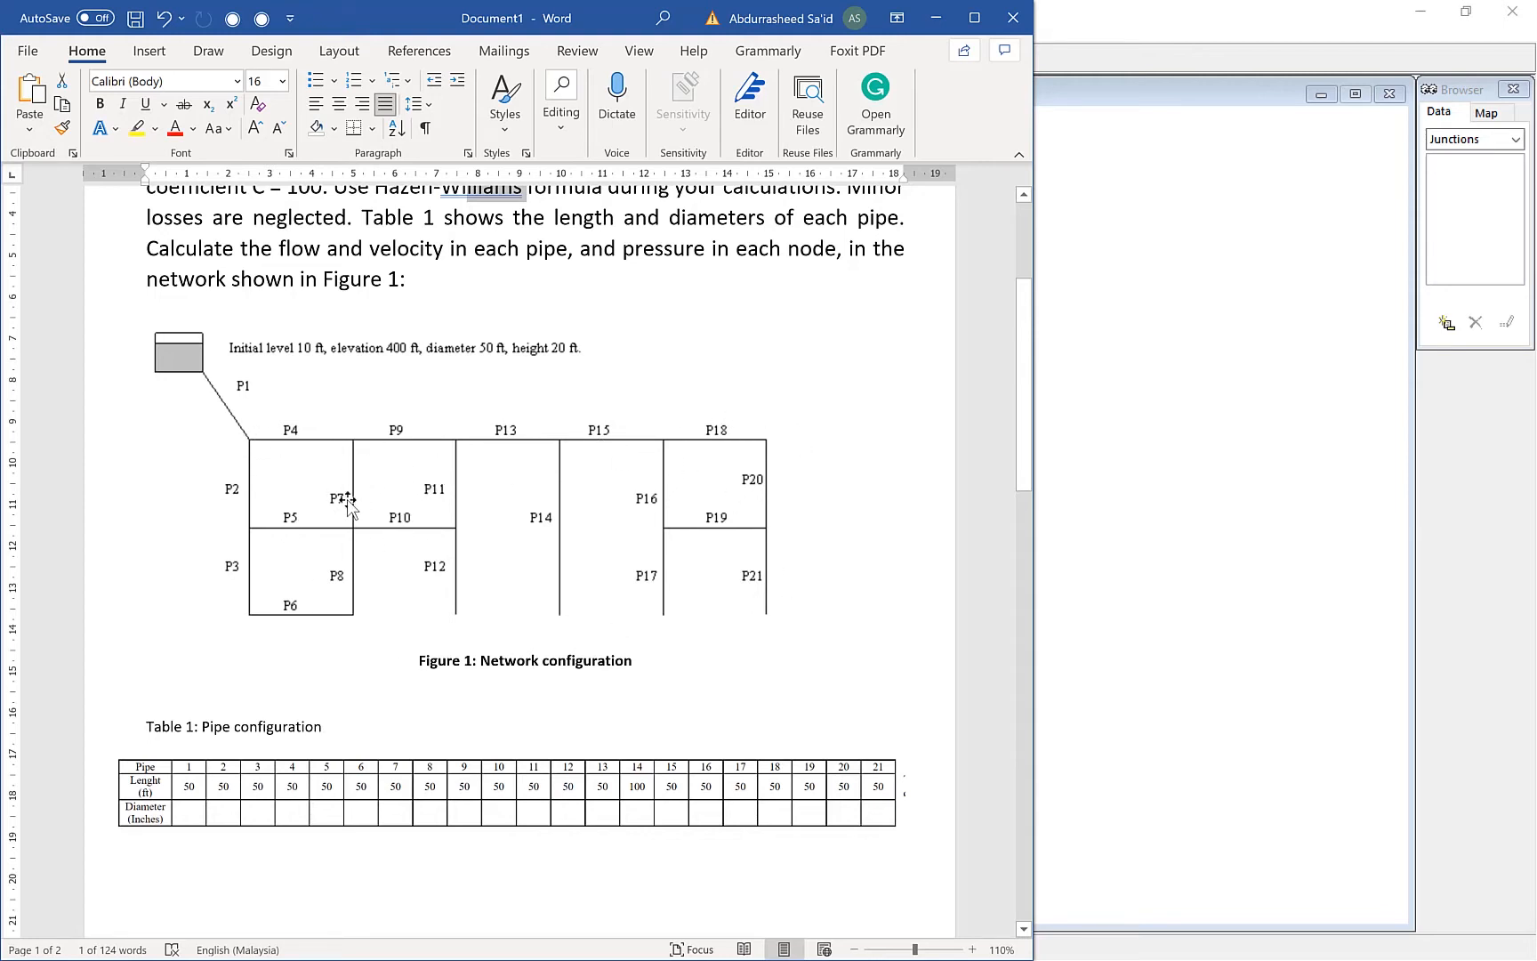
scroll(385, 570, "down", 10)
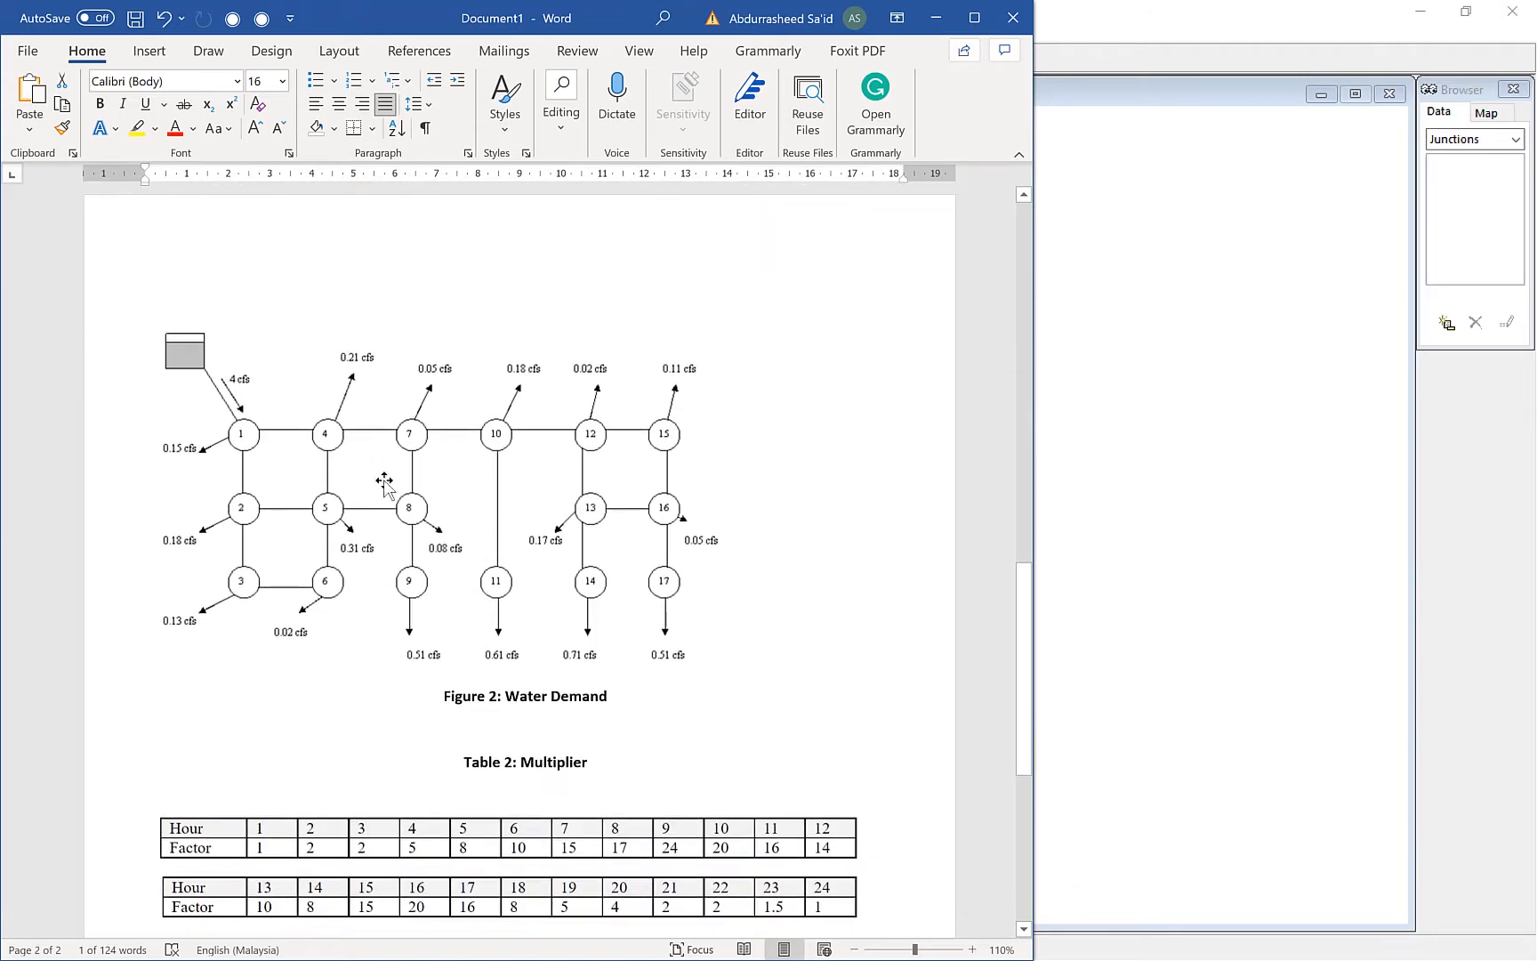
scroll(425, 456, "up", 1)
scroll(477, 489, "up", 12)
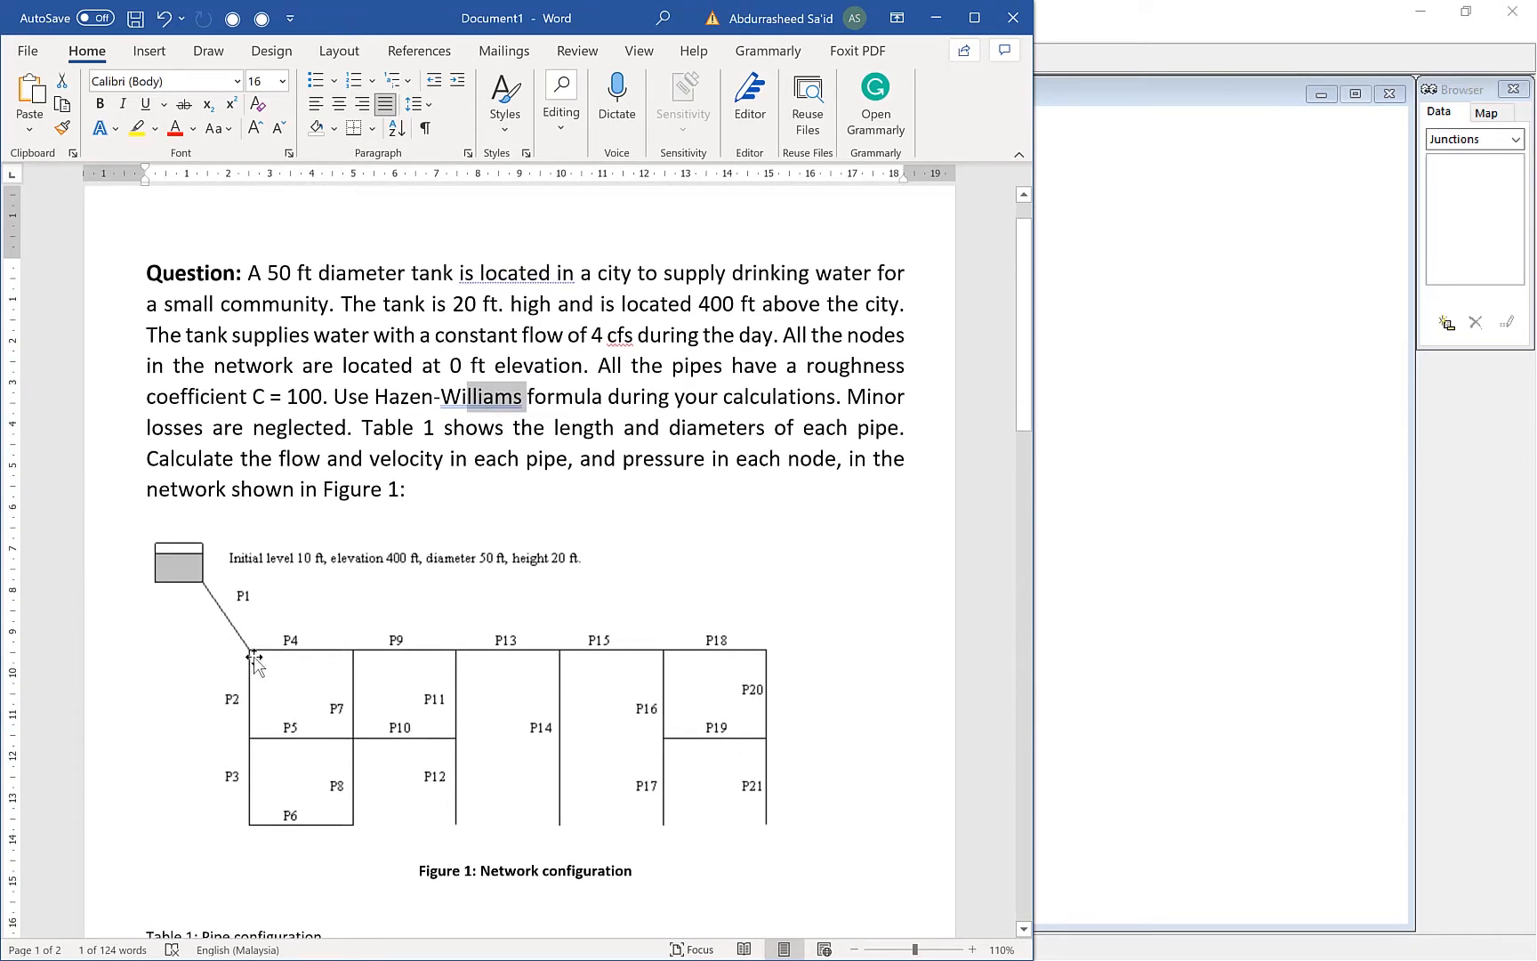
scroll(253, 658, "down", 9)
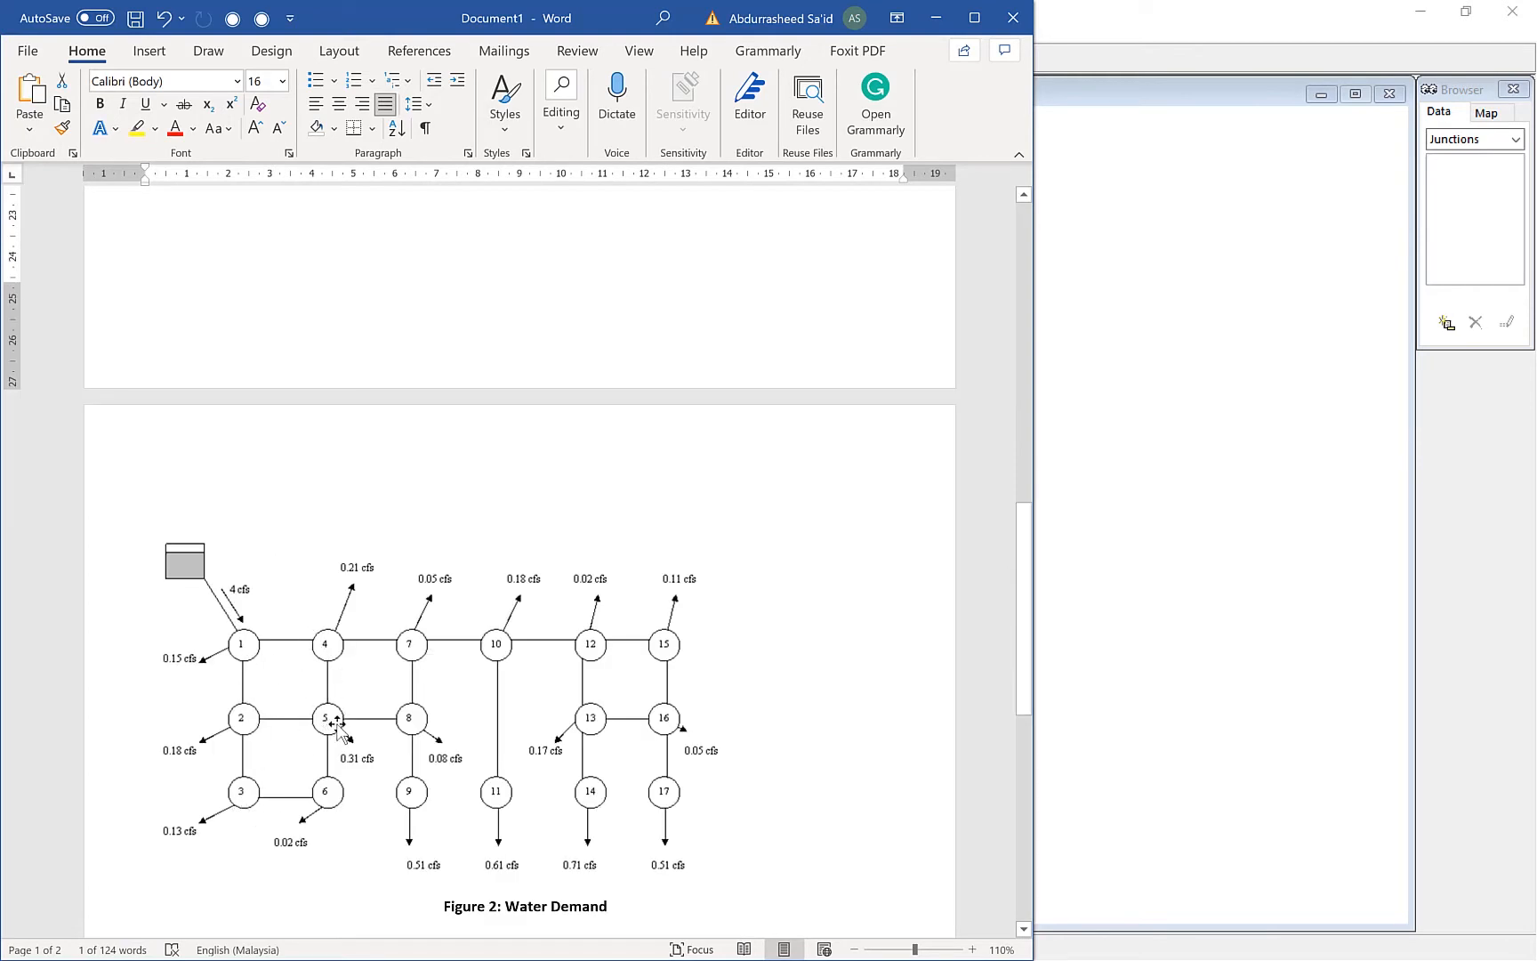
scroll(395, 720, "down", 3)
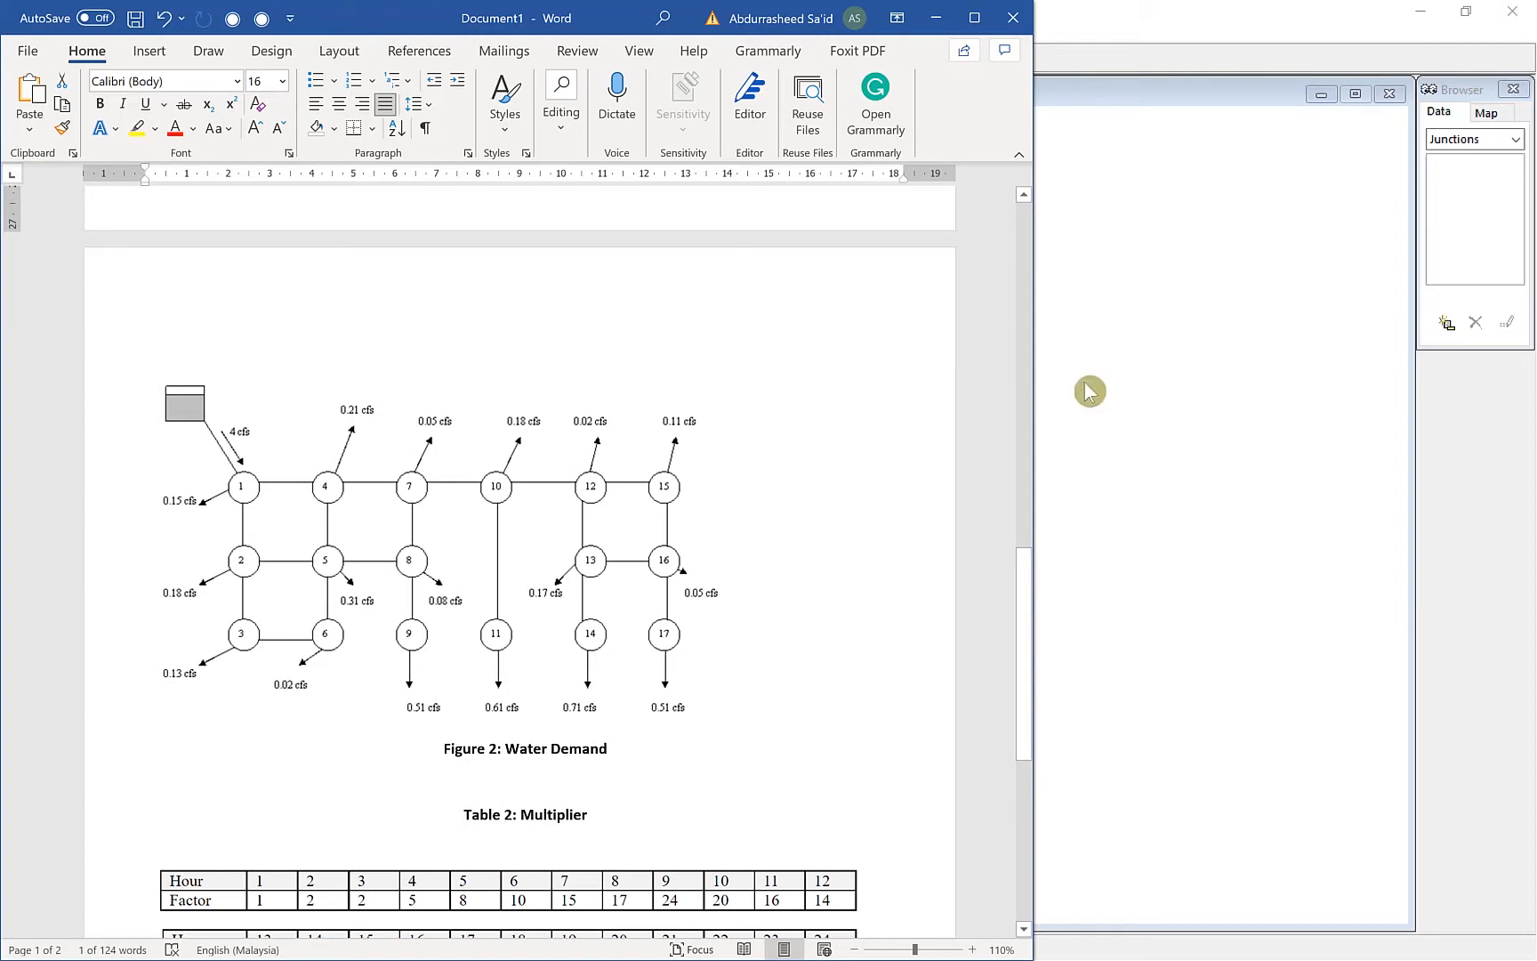
left_click(1158, 349)
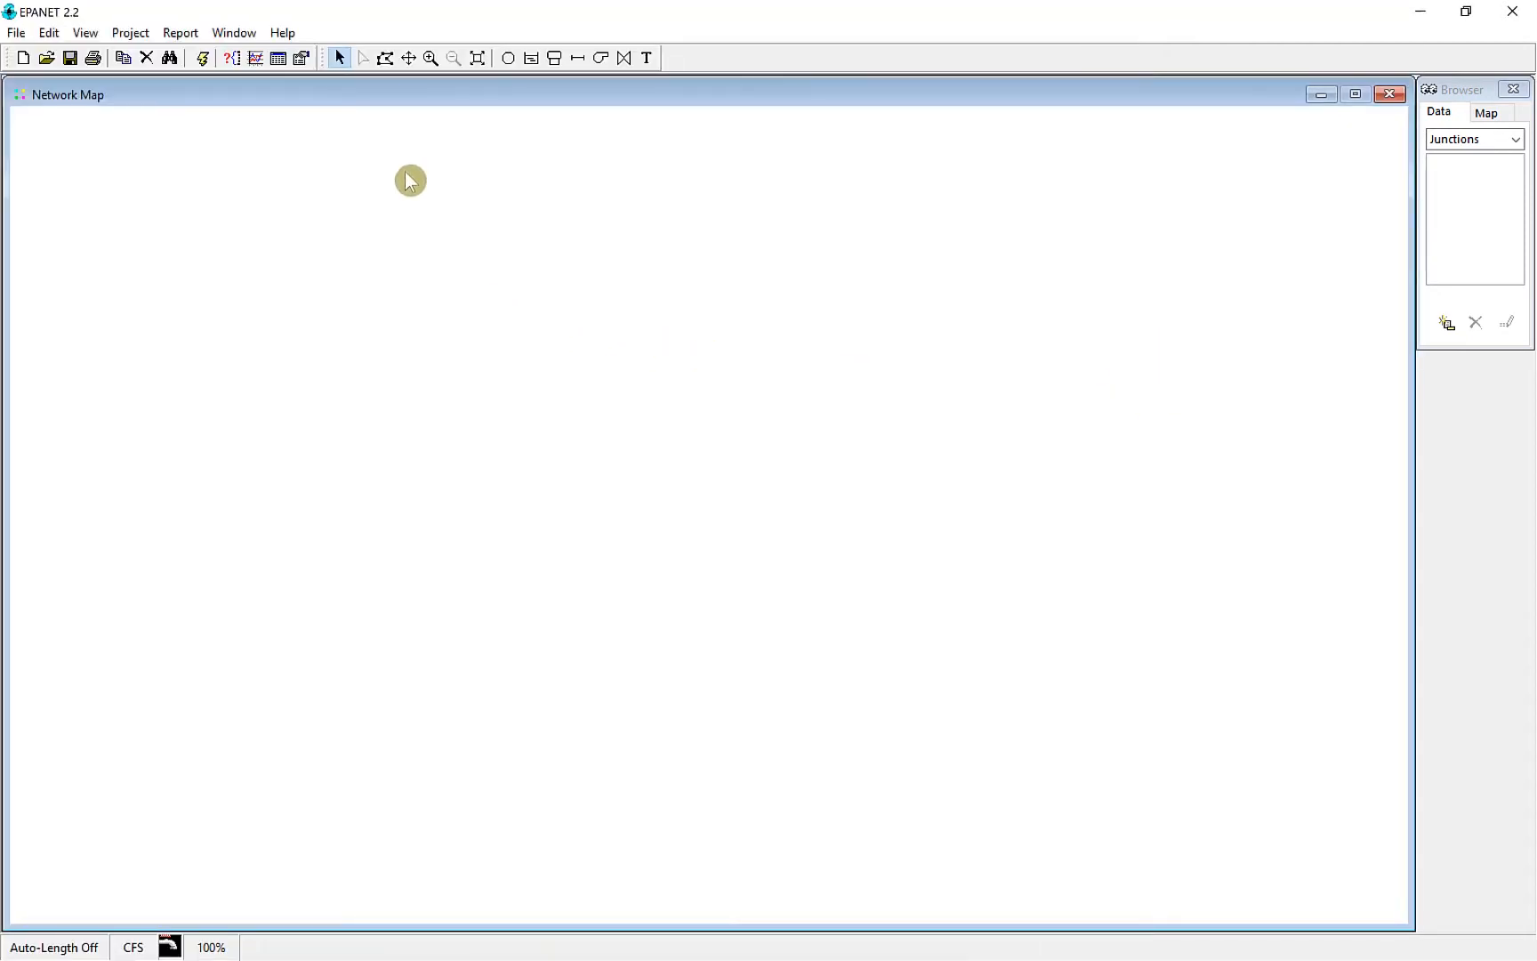
Place junctions 1 to 6 on the network map in two columns of three, following the Figure 2 layout.
left_click(508, 59)
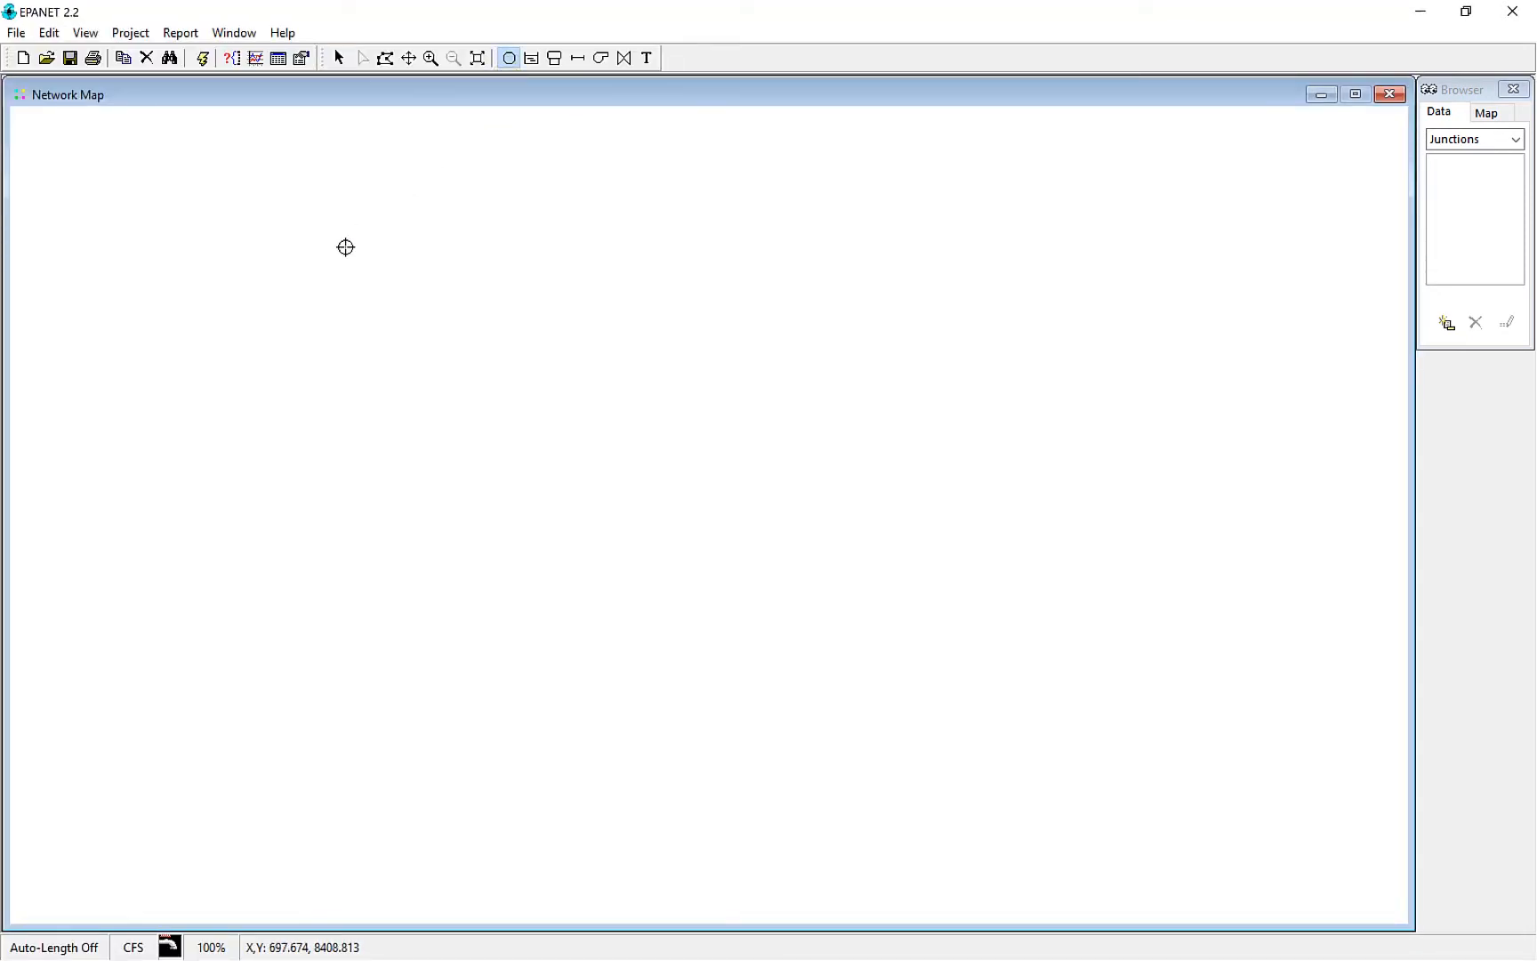
left_click(284, 278)
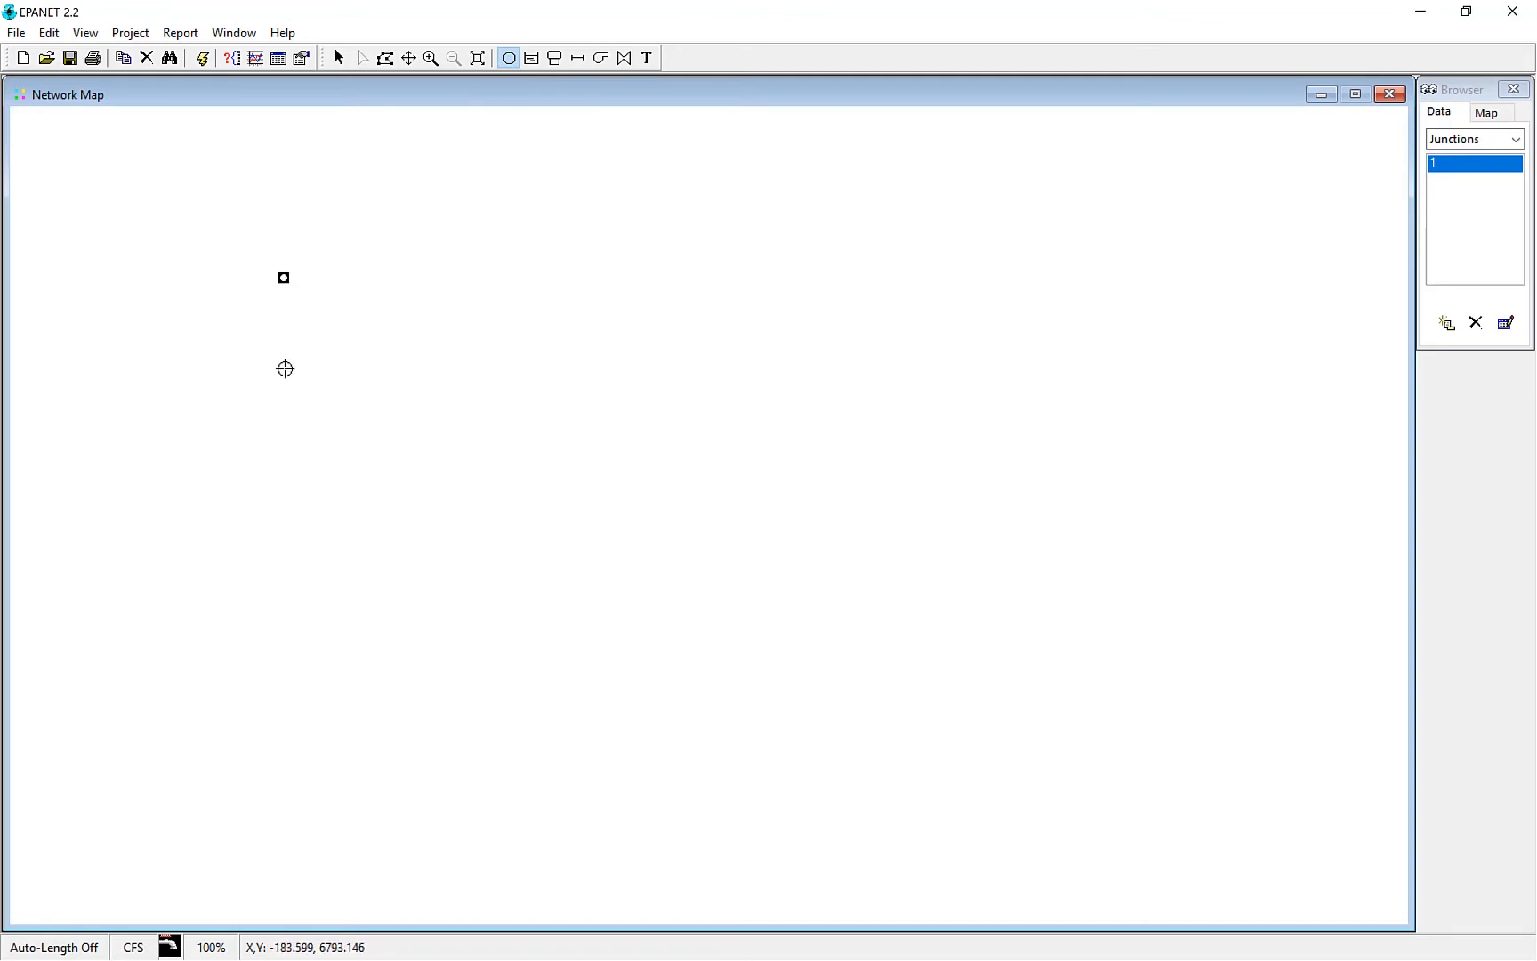
left_click(290, 372)
left_click(299, 510)
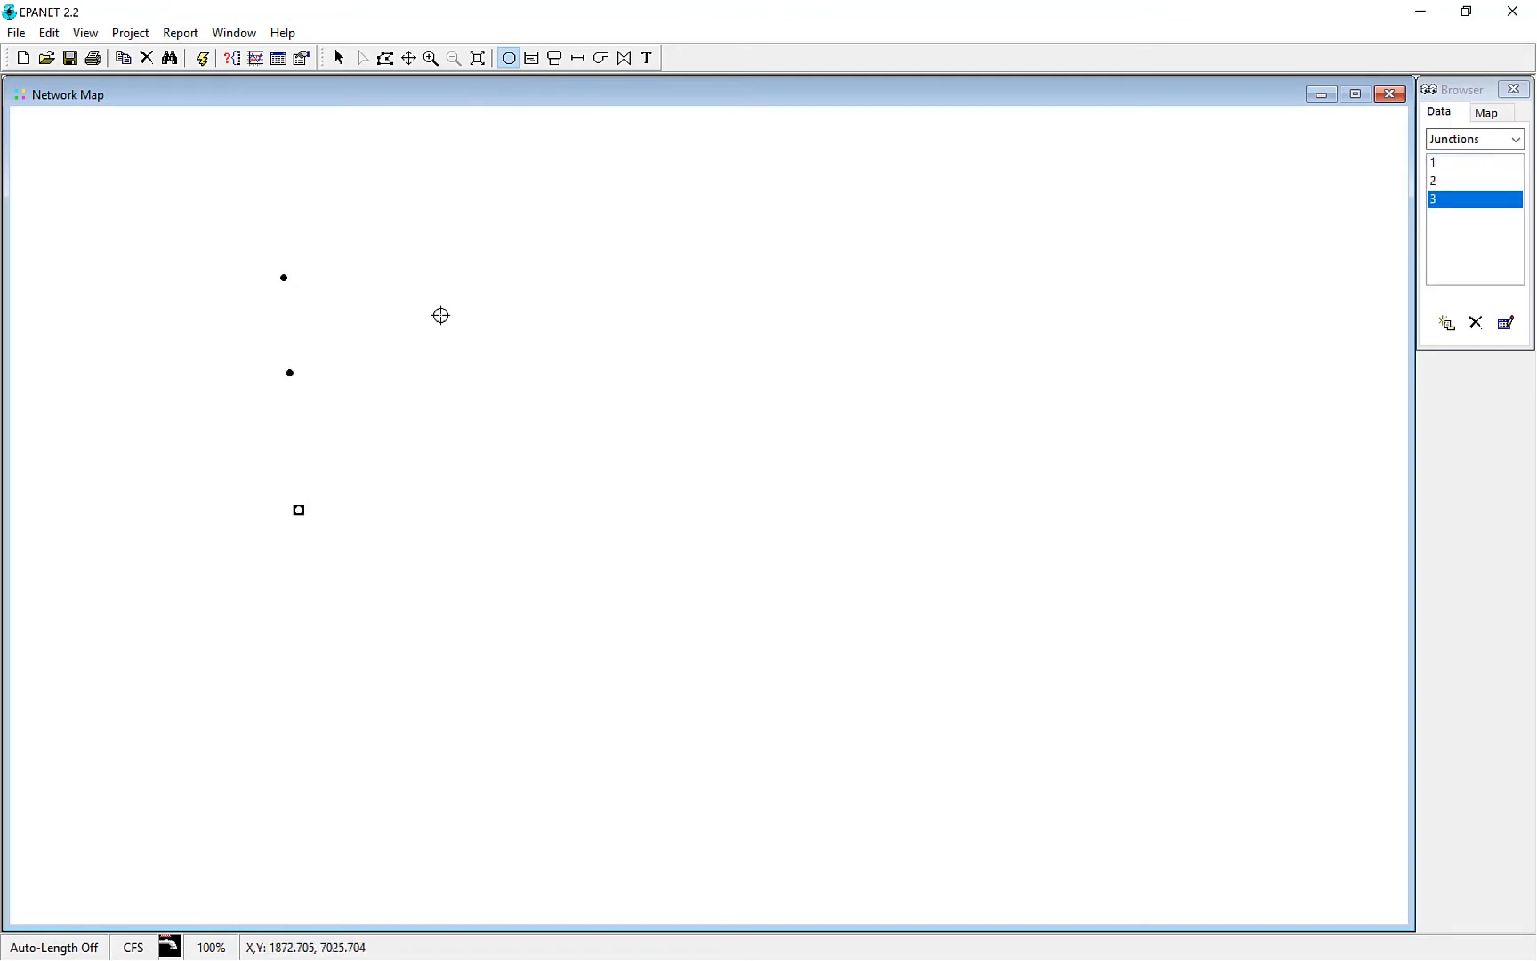
left_click(452, 281)
left_click(461, 377)
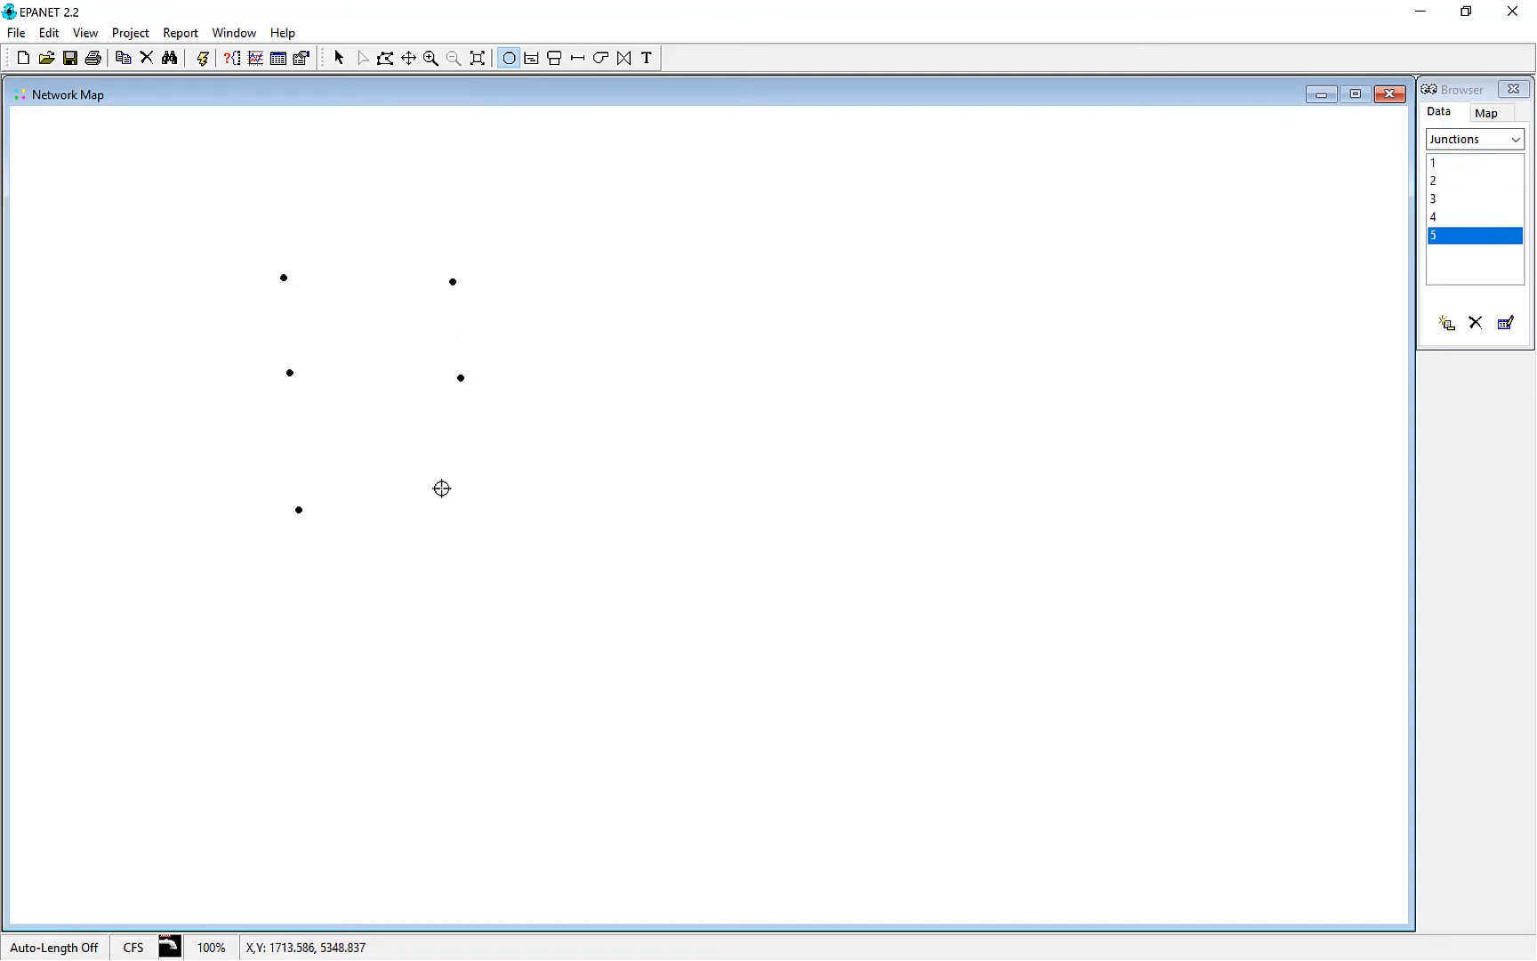
left_click(451, 492)
Place junctions 7 to 9 as a third column and junctions 10 and 11 as a two-node fourth column.
left_click(581, 281)
left_click(587, 393)
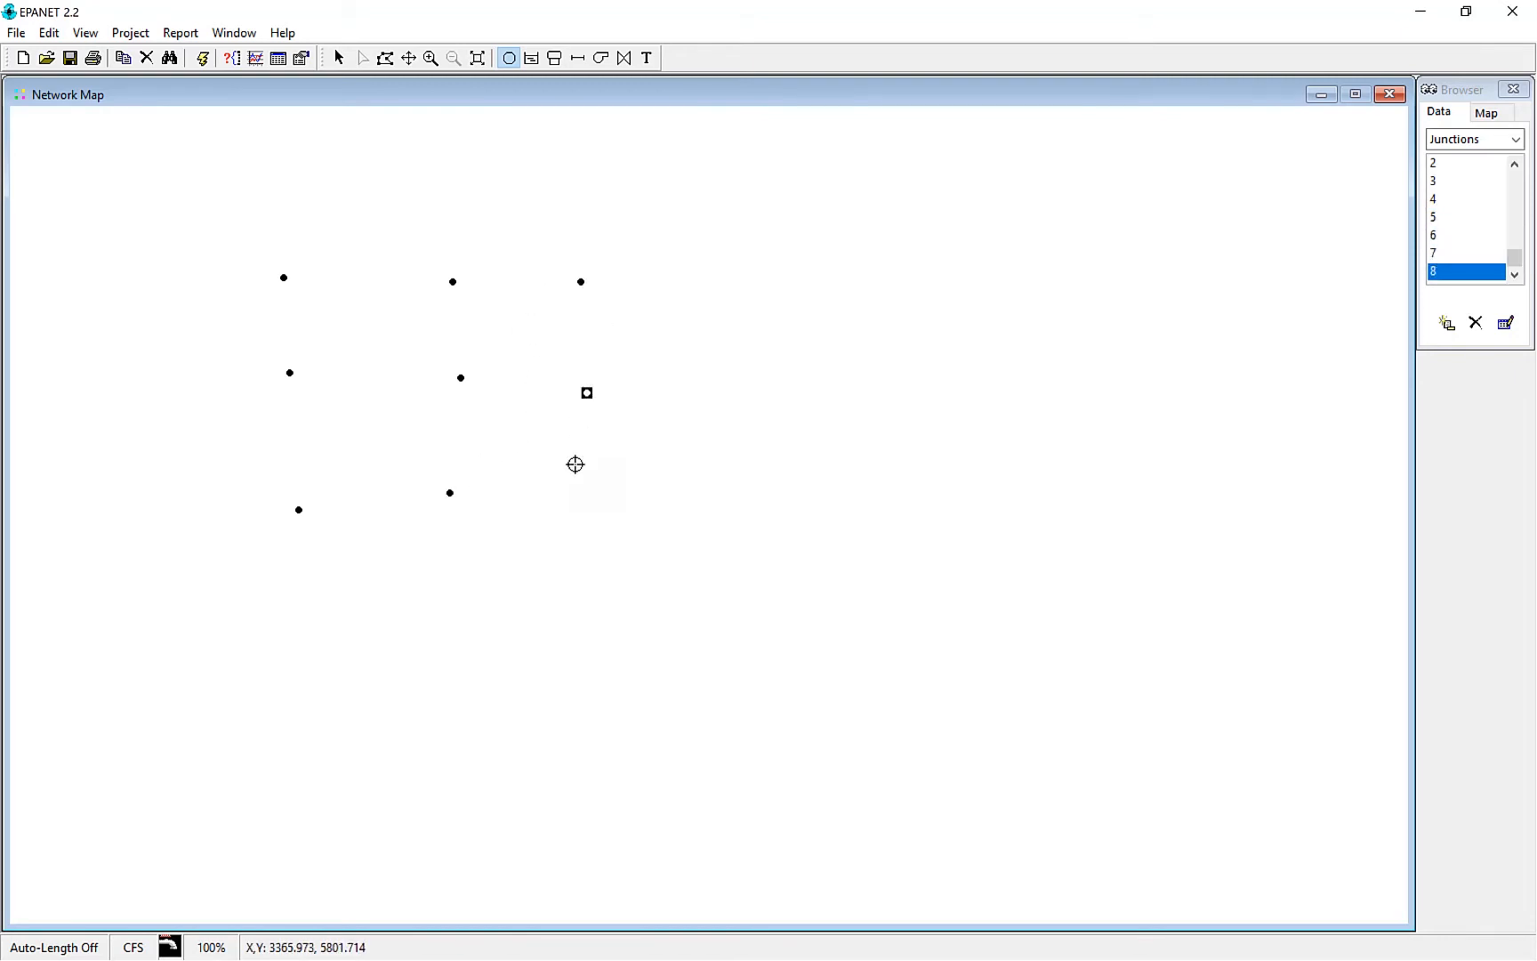
left_click(581, 507)
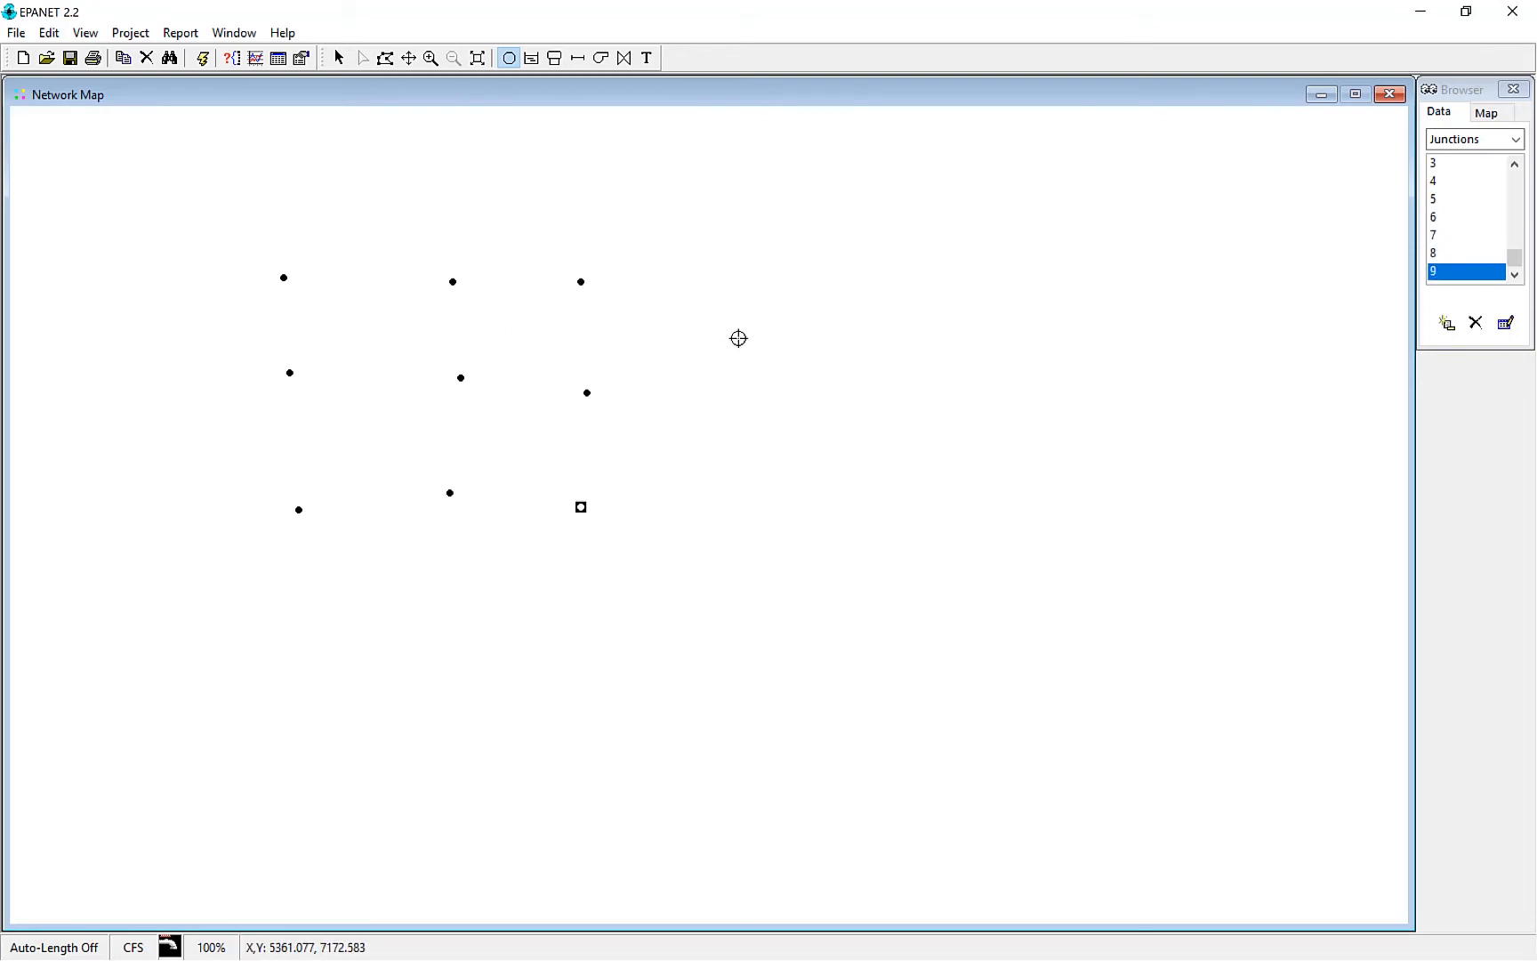
left_click(782, 281)
left_click(775, 502)
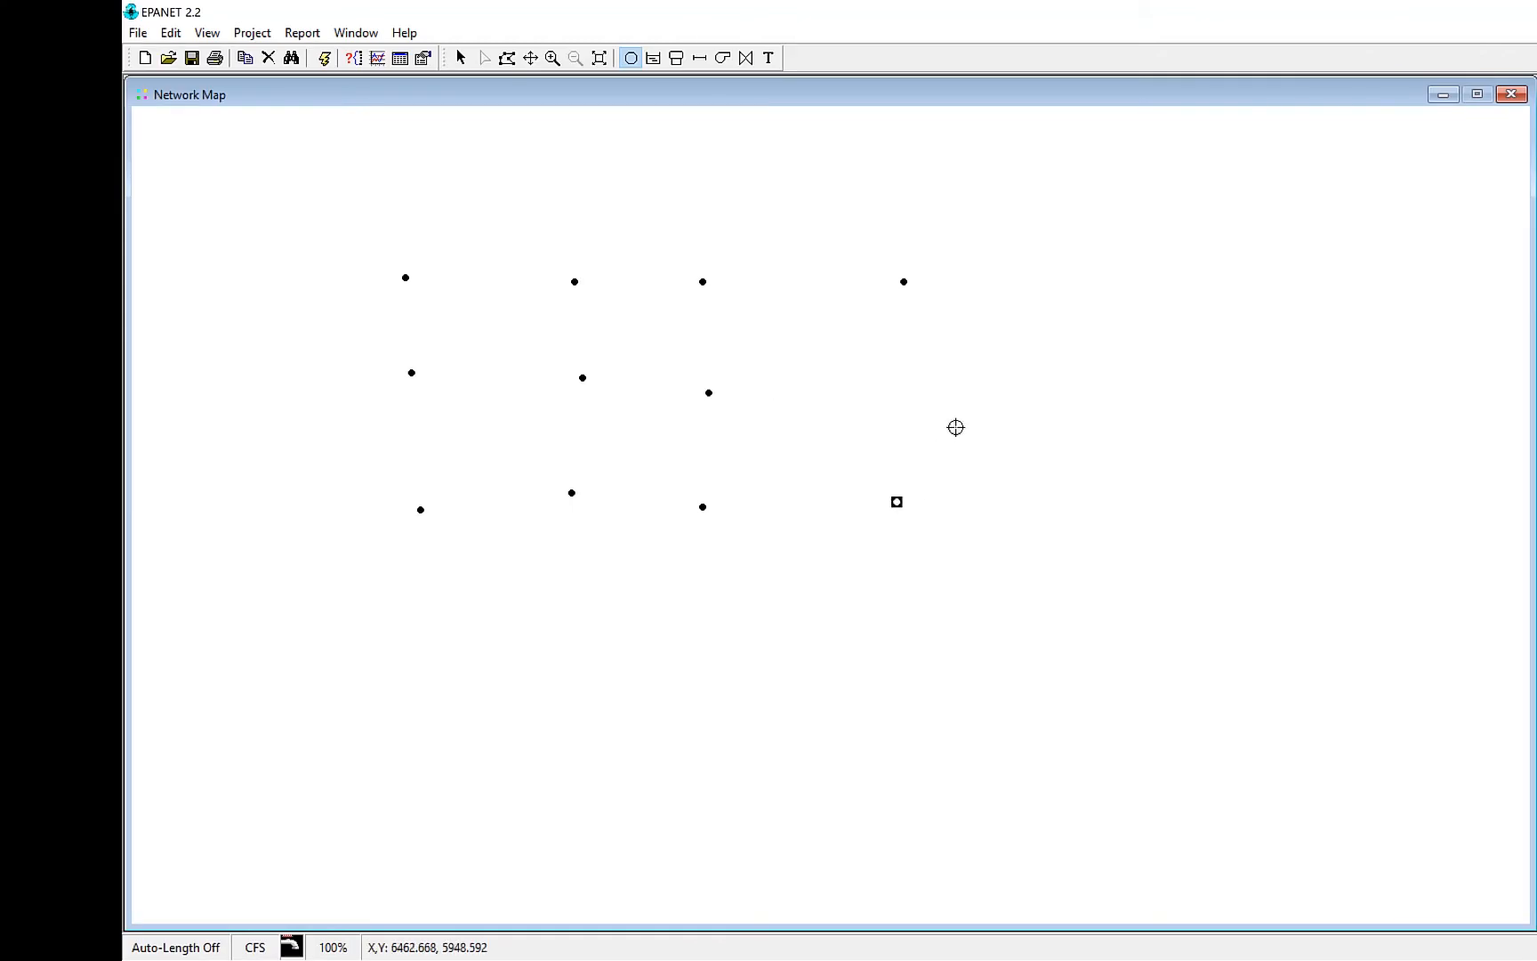
Place junctions 12 to 14 and 15 to 17 as the last two columns of three on the network map.
left_click(1058, 283)
left_click(1056, 504)
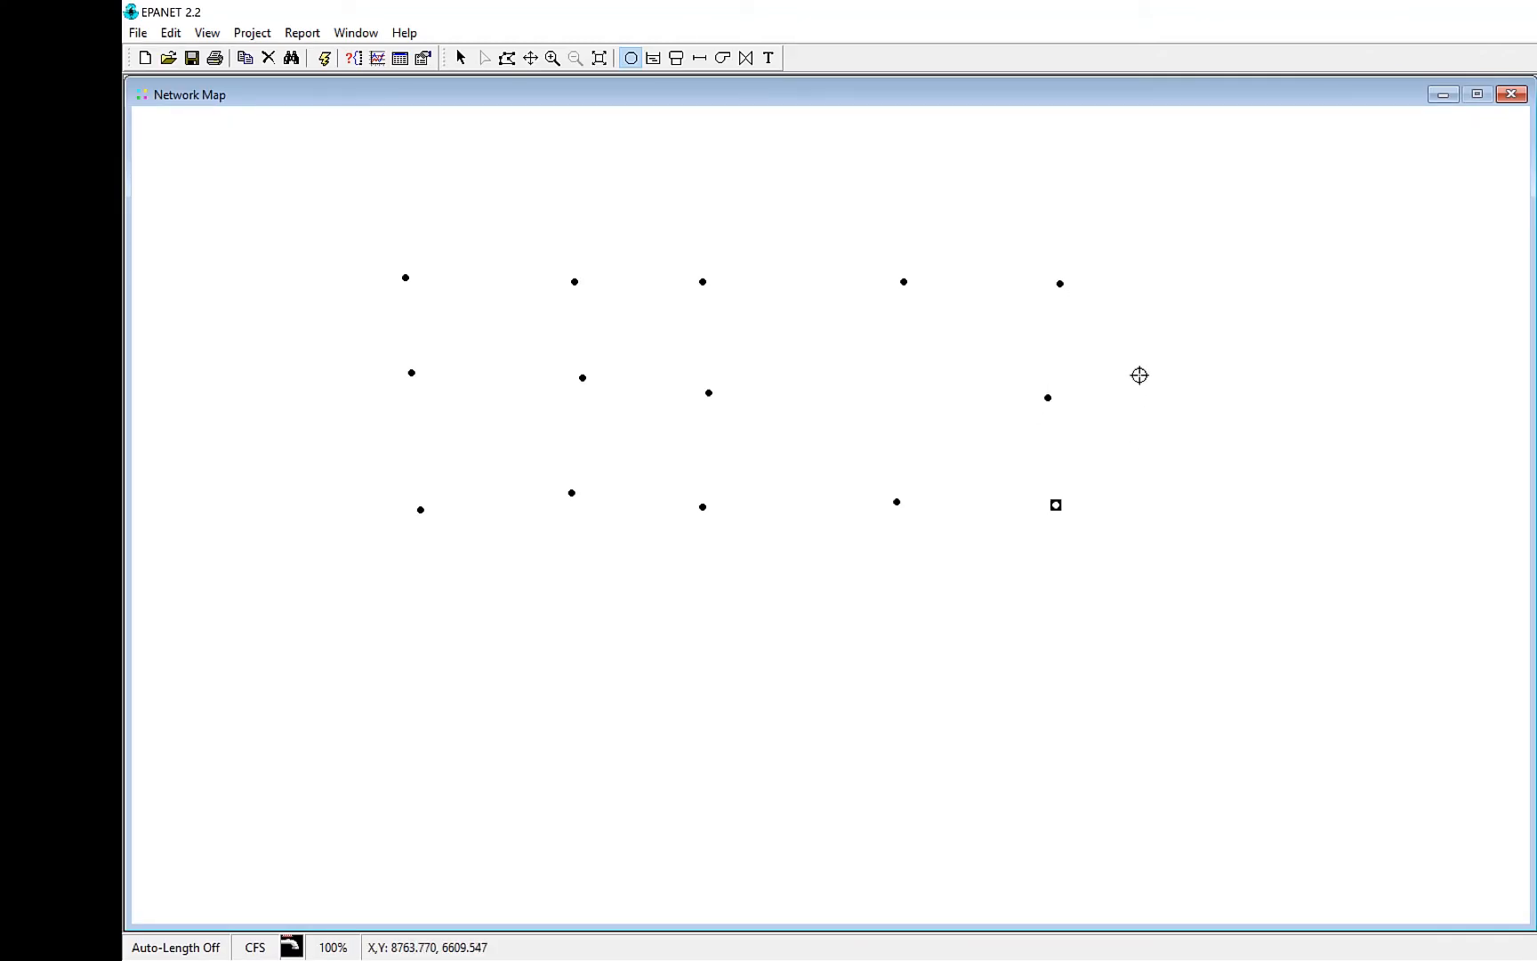
left_click(1200, 278)
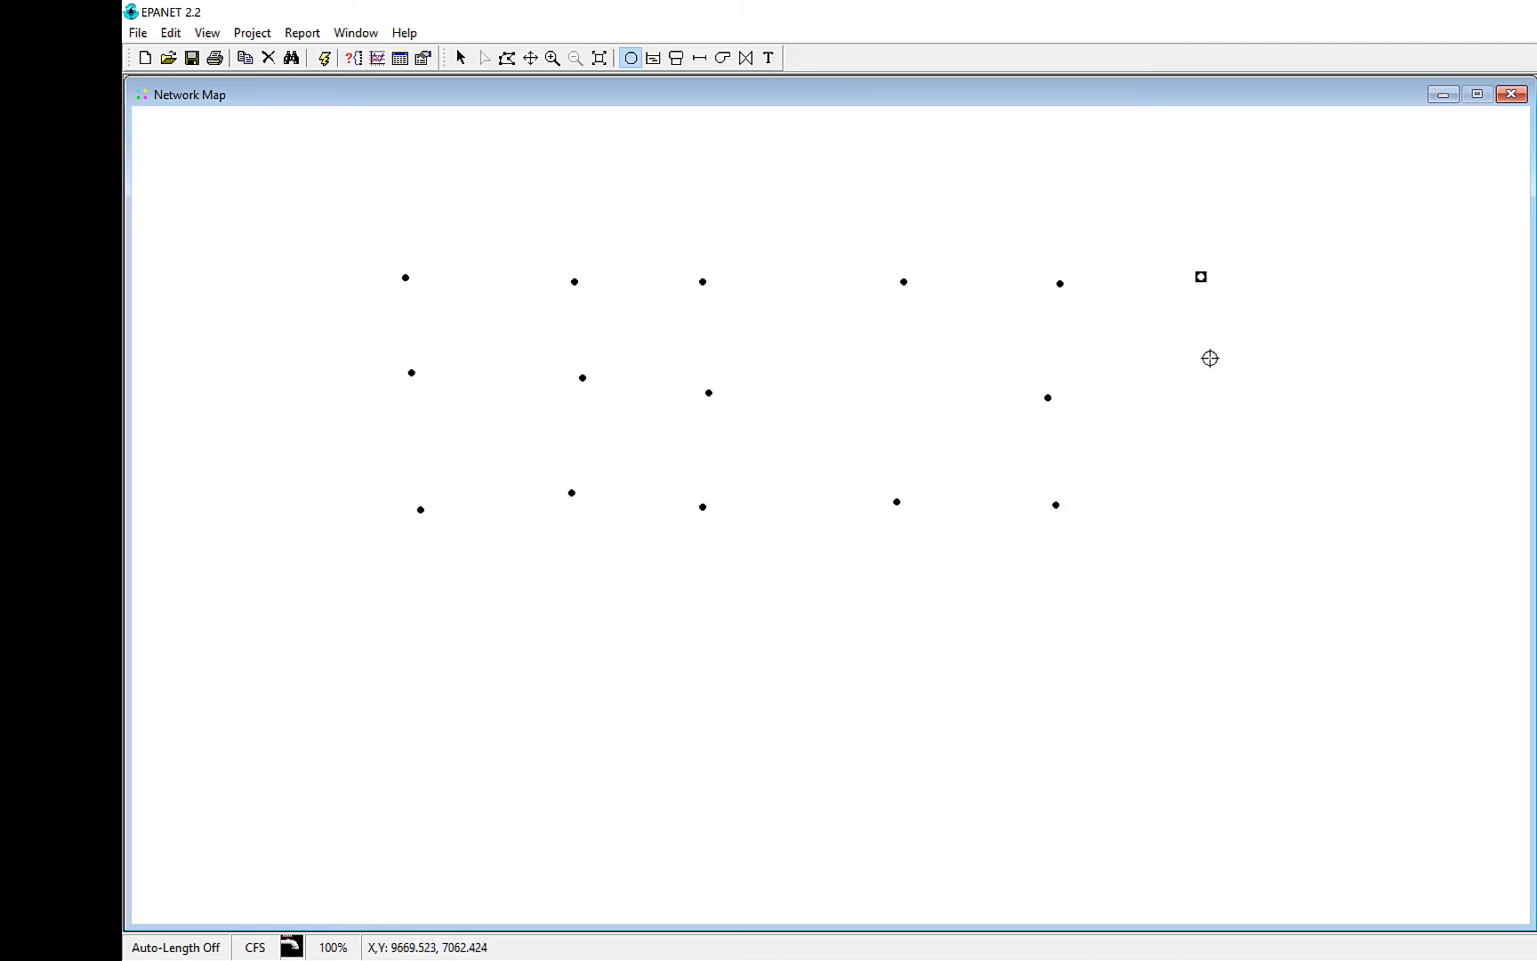
left_click(1199, 518)
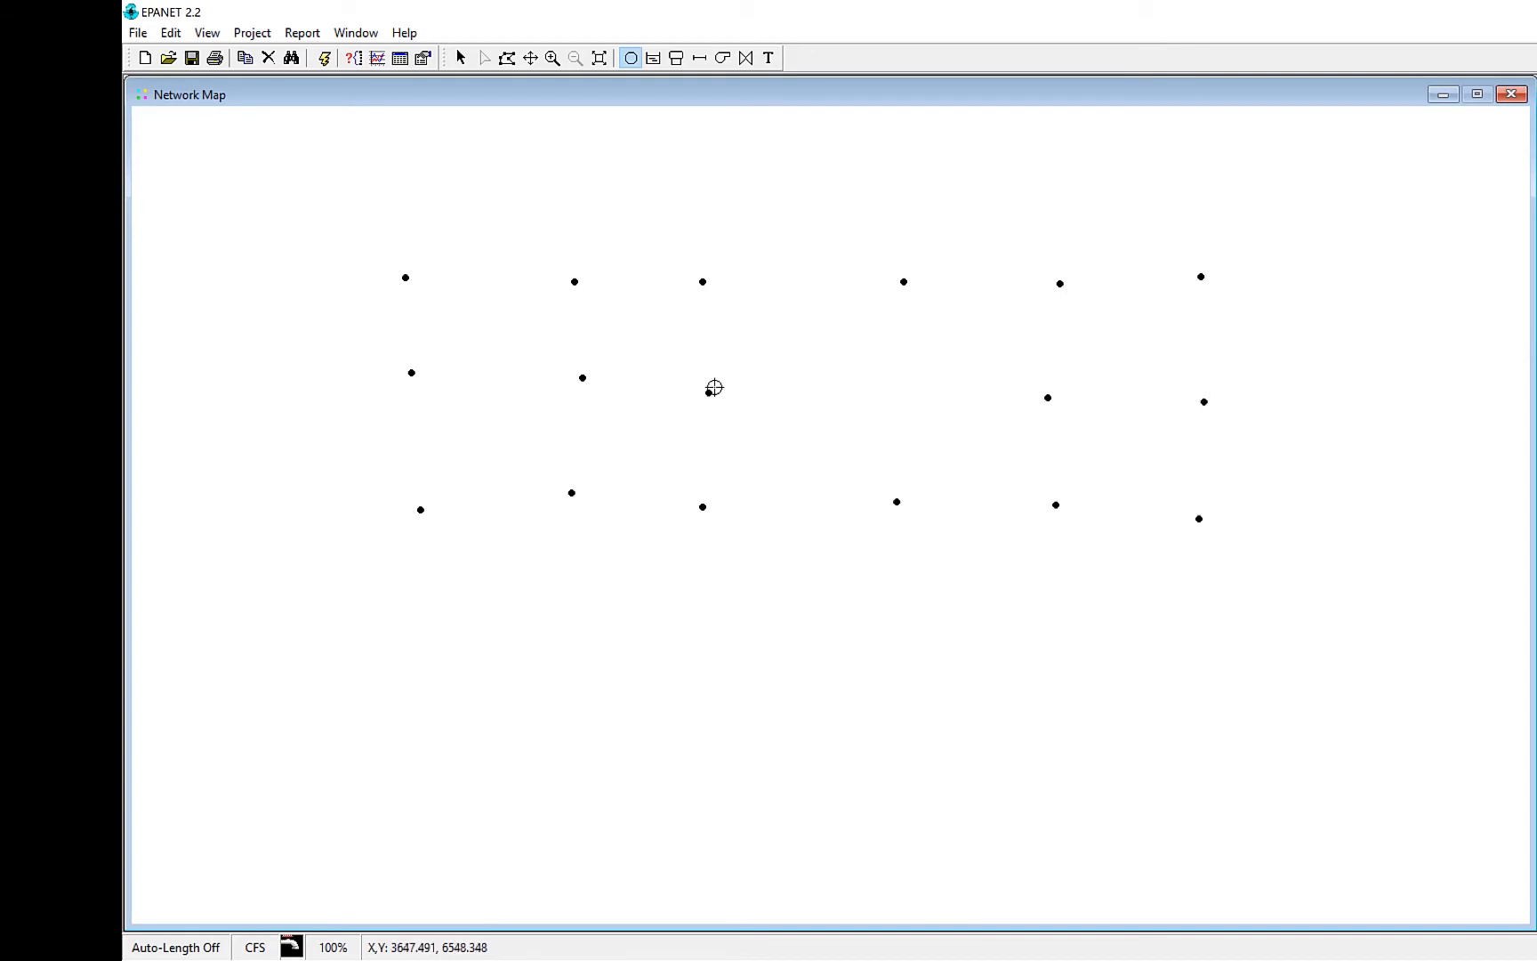
Check Figure 1 in the Word problem and place a tank diagonally above junction 1, outside the junction grid.
left_click(699, 59)
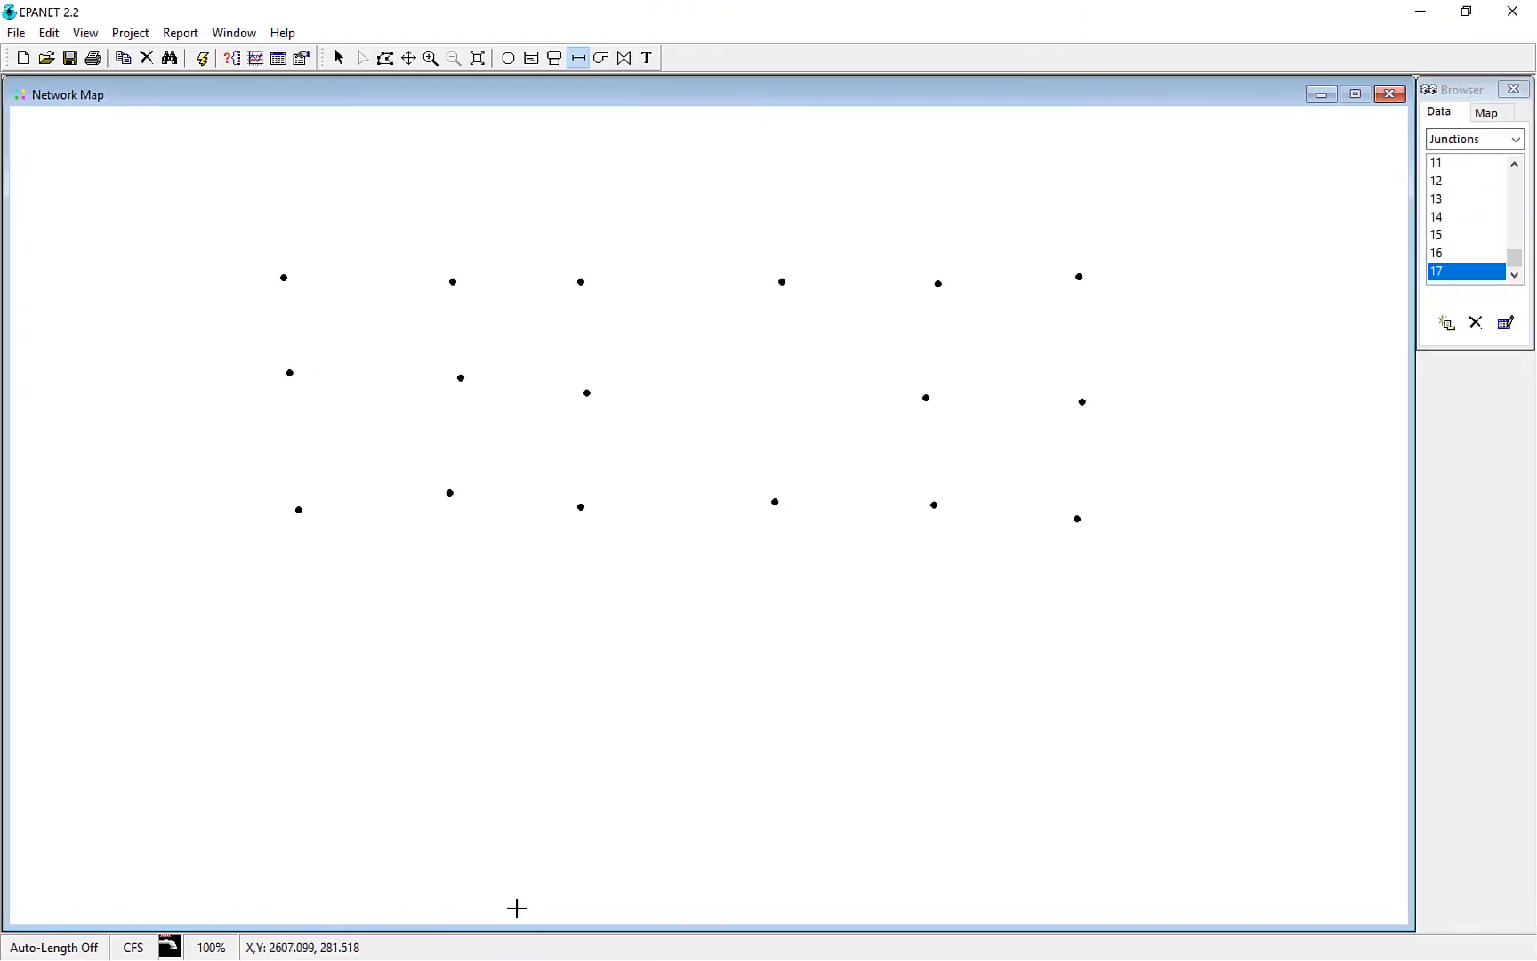
key("alt+Tab")
scroll(639, 592, "up", 1)
scroll(640, 592, "up", 15)
left_click(340, 58)
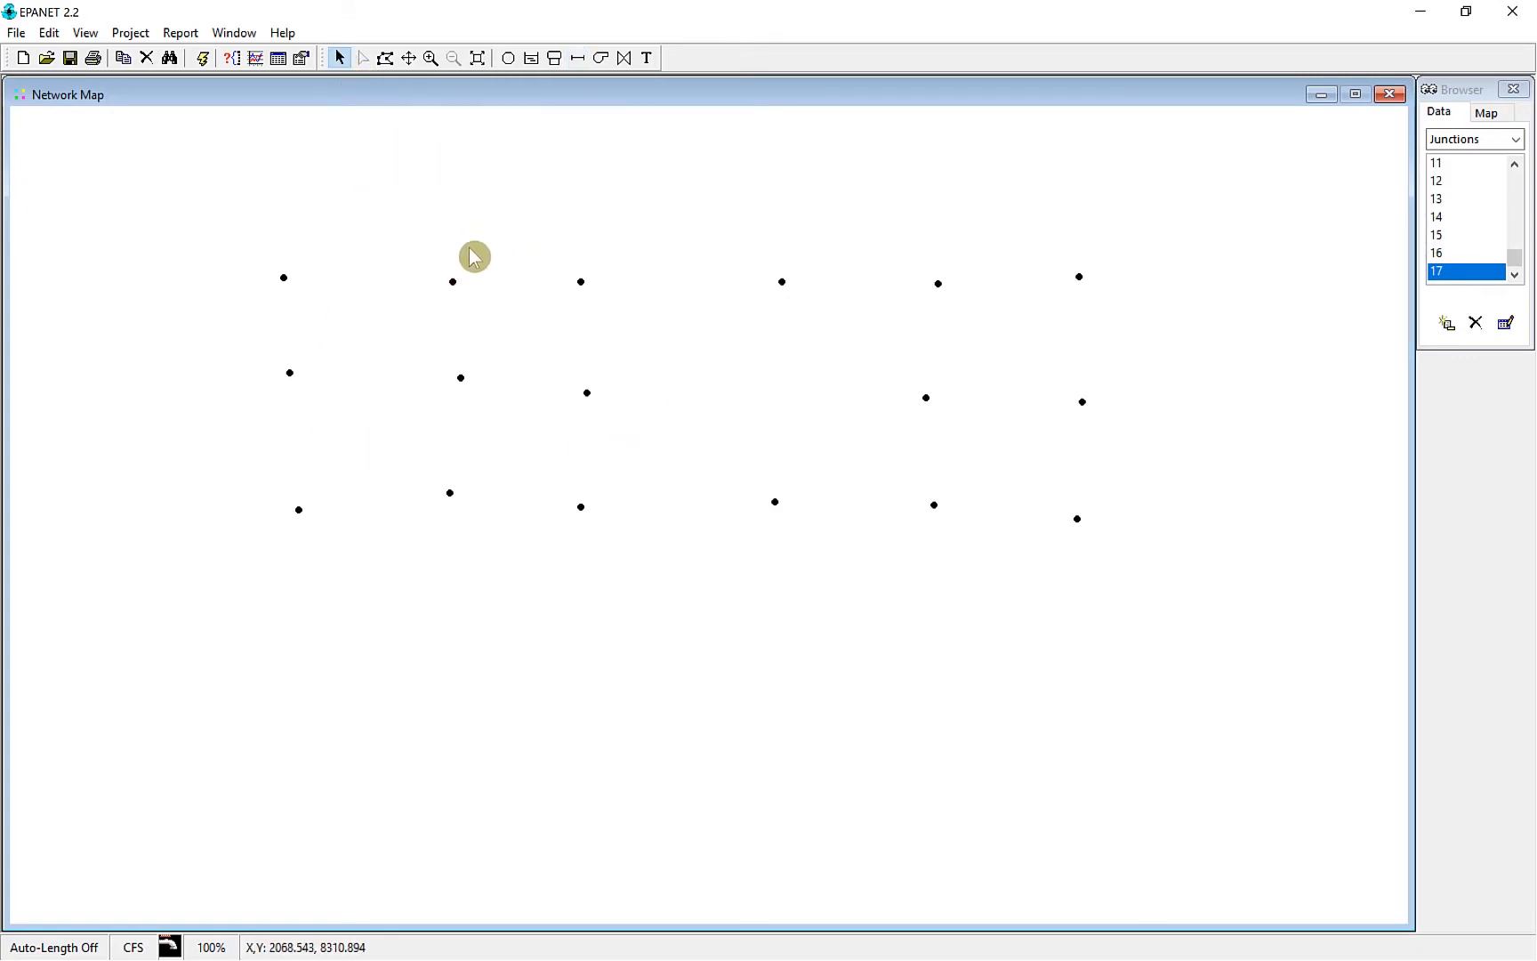
left_click(556, 60)
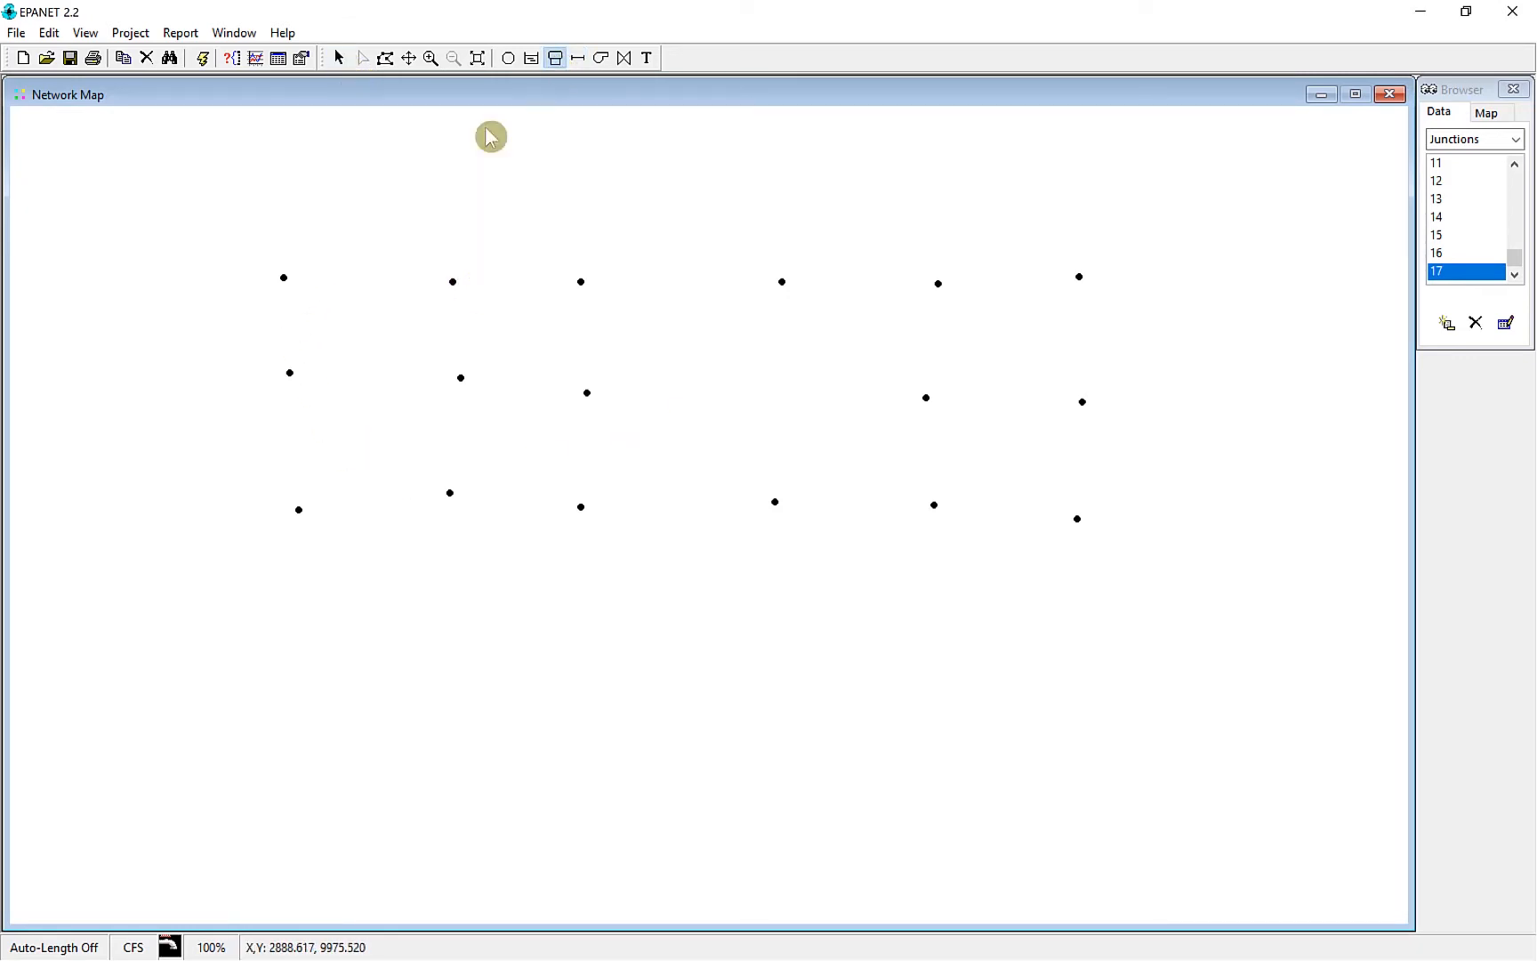
left_click(162, 158)
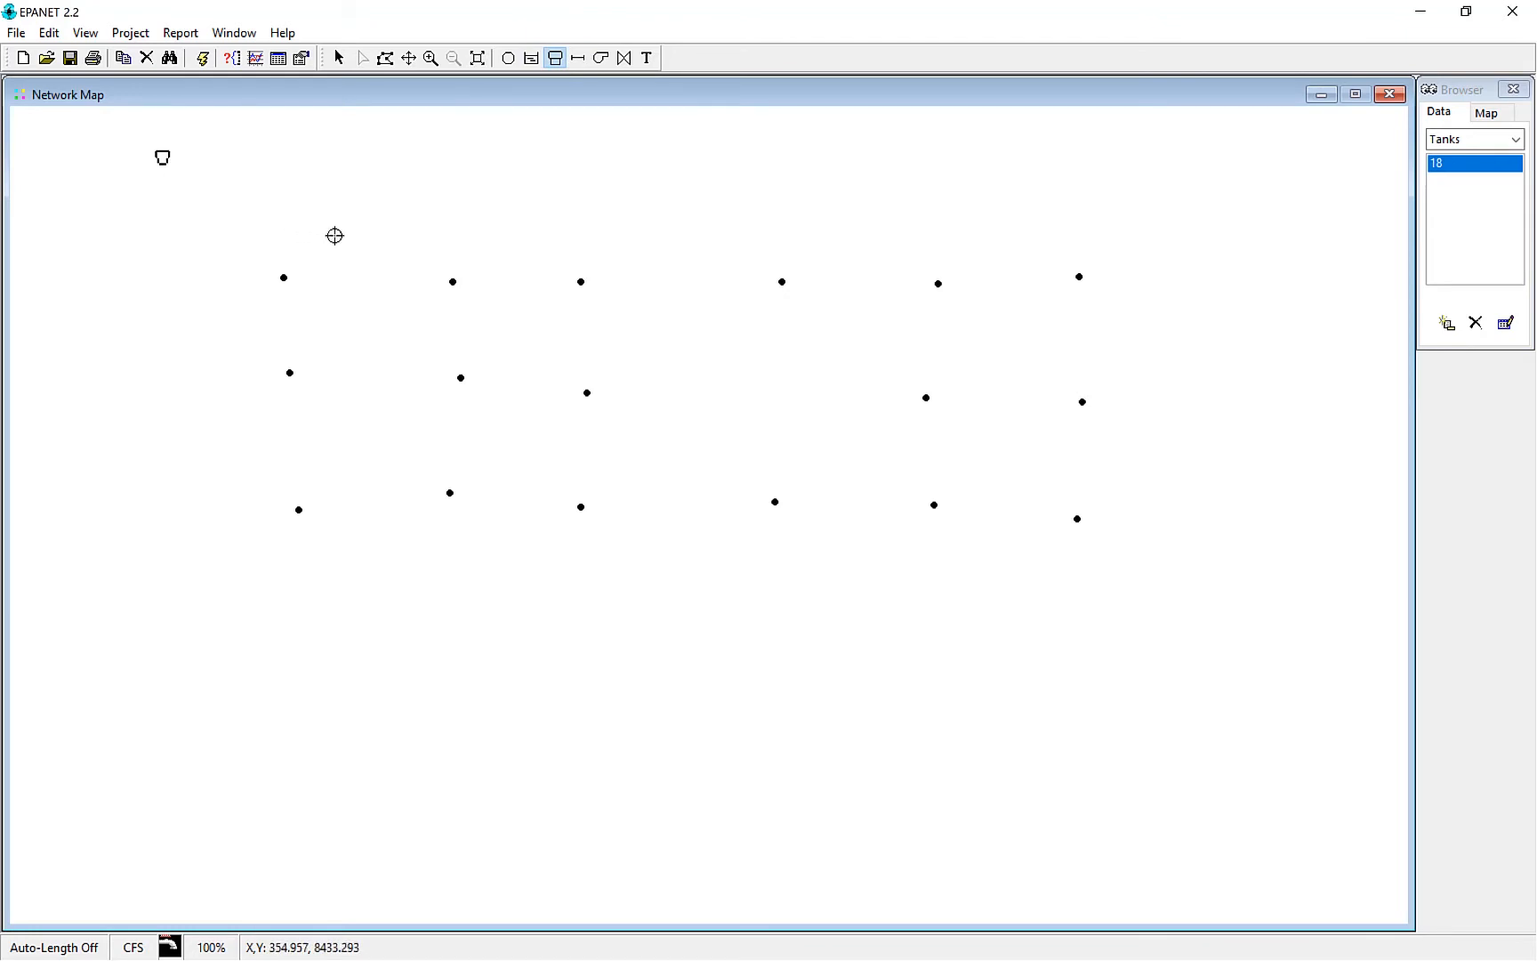
Draw pipes from the tank to junction 1, from junction 1 to 2, and from junction 2 to 3.
left_click(578, 59)
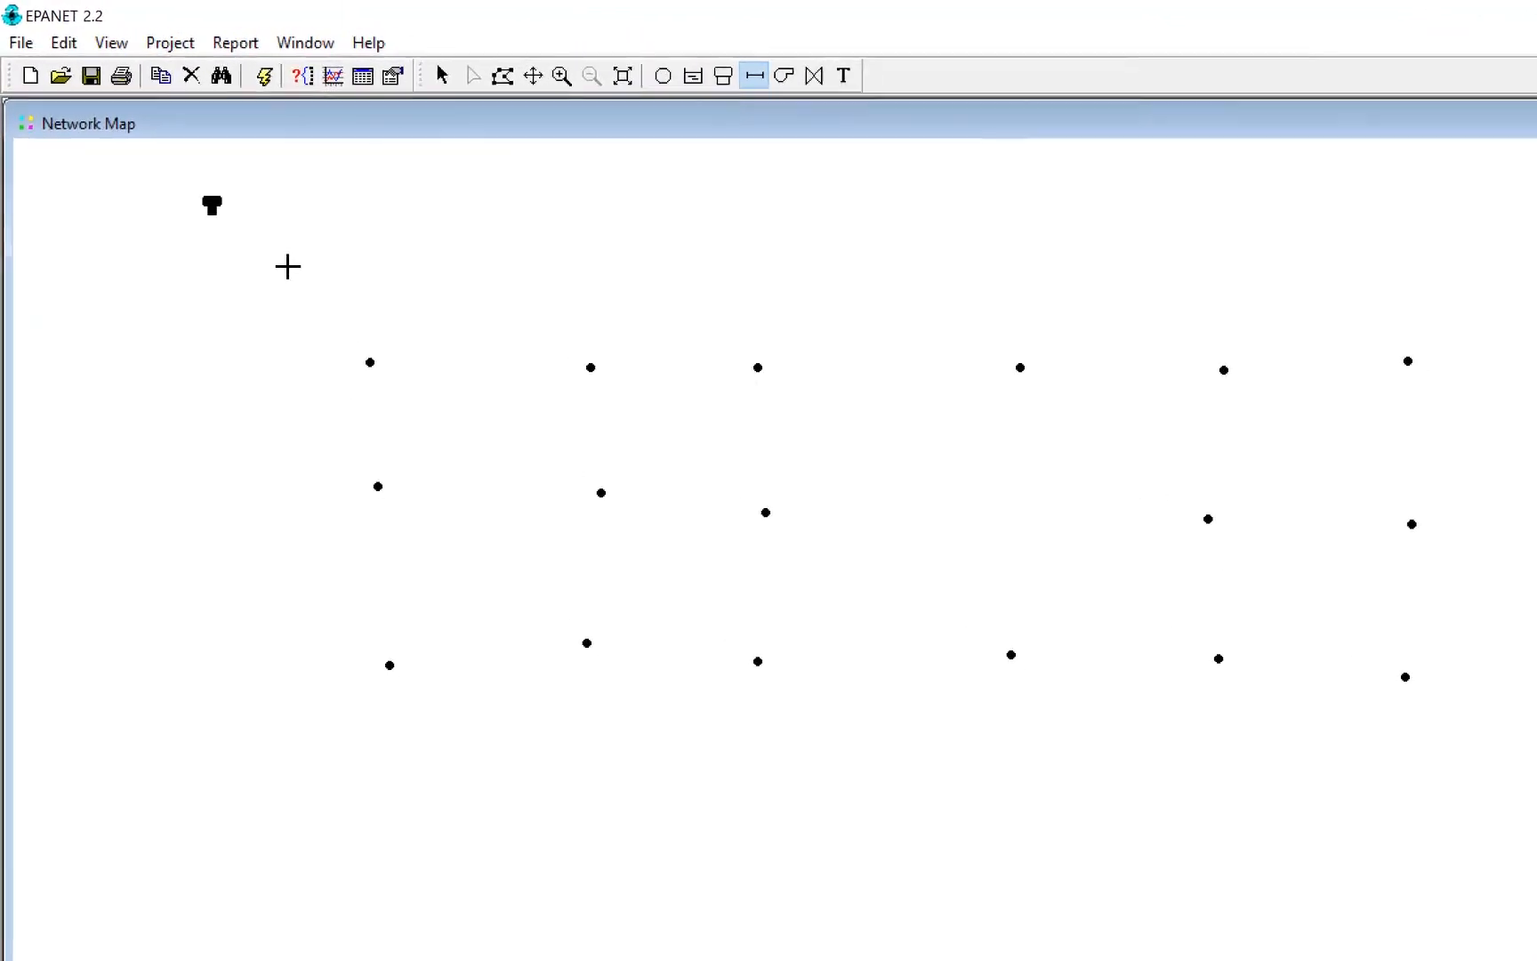
left_click(222, 214)
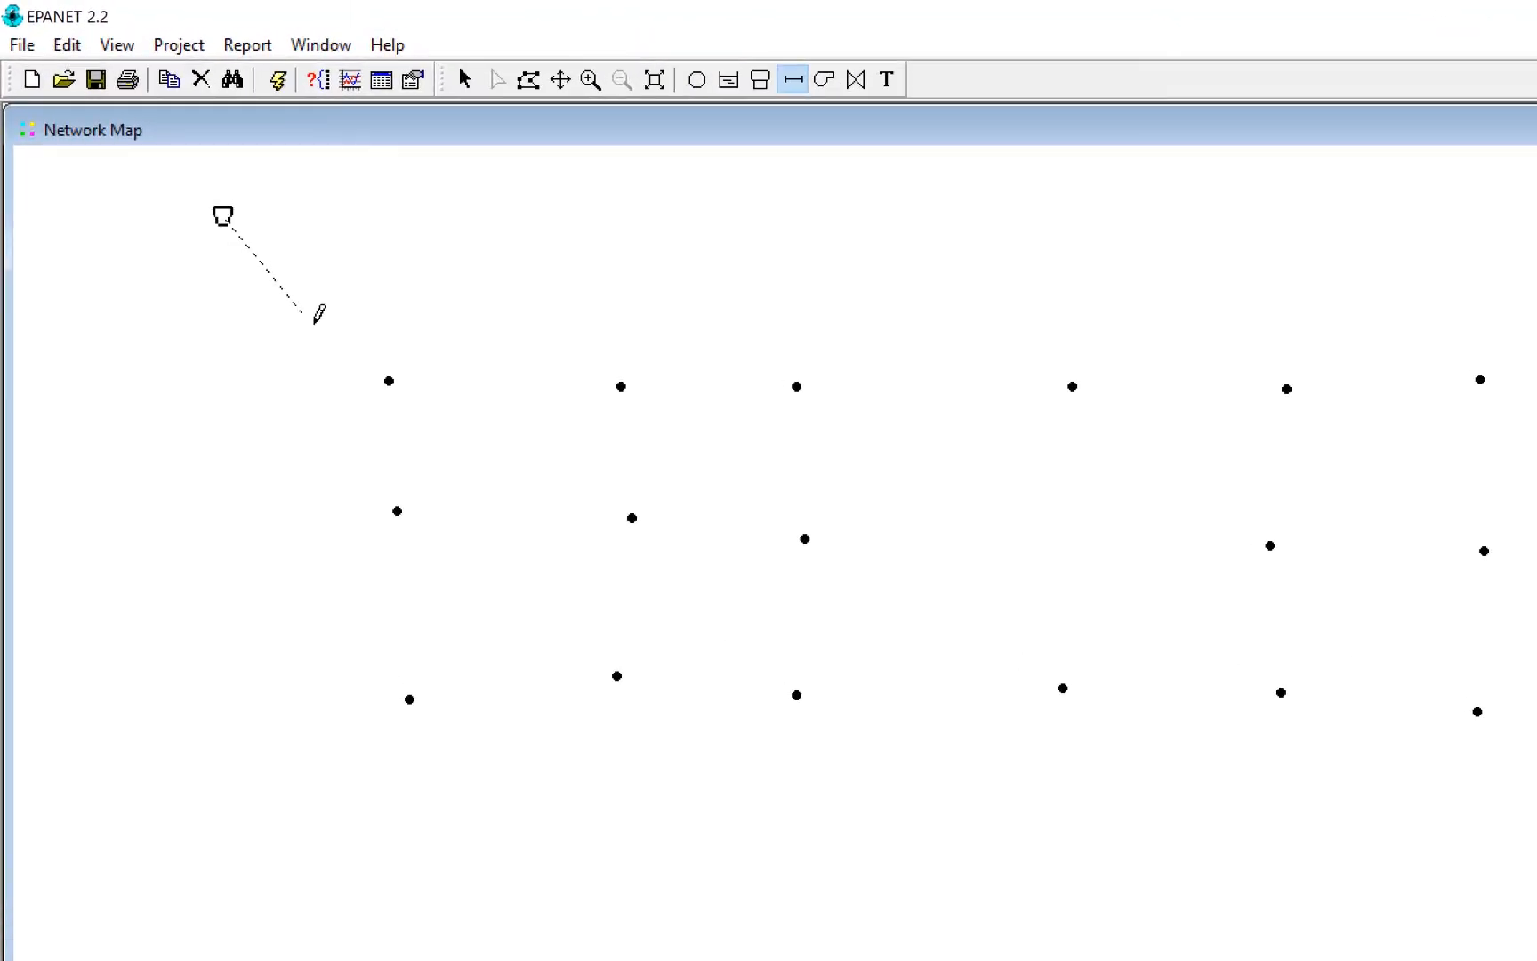
left_click(388, 380)
left_click(389, 381)
left_click(397, 510)
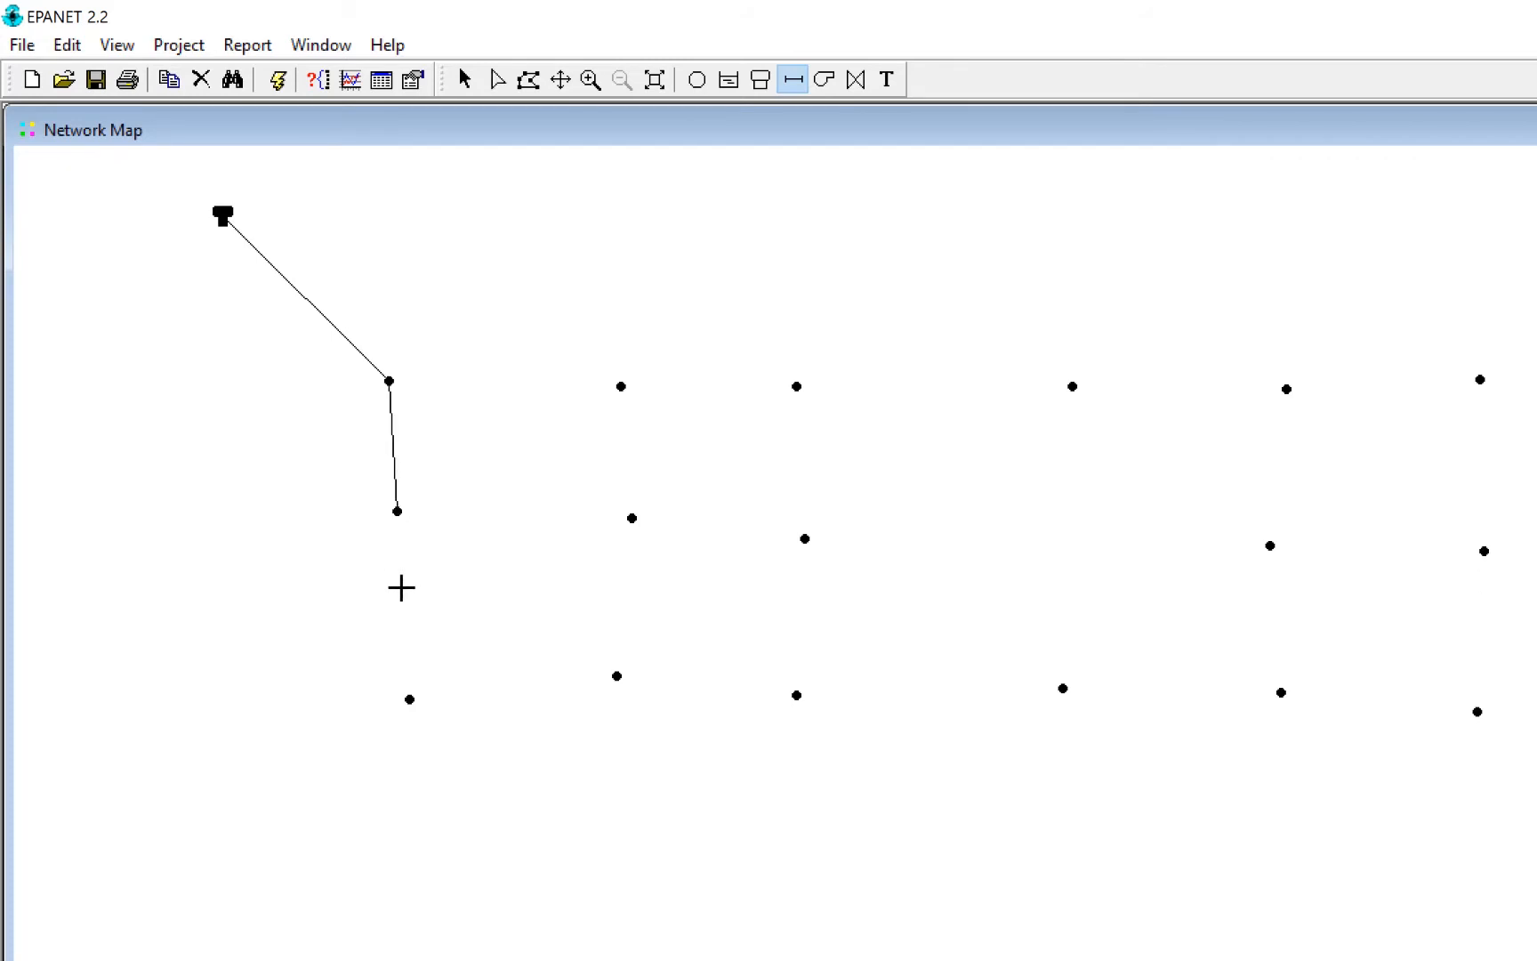
left_click(397, 511)
left_click(409, 698)
Draw the horizontal pipes from junction 1 to 4, junction 2 to 5, and junction 3 to 6.
left_click(388, 381)
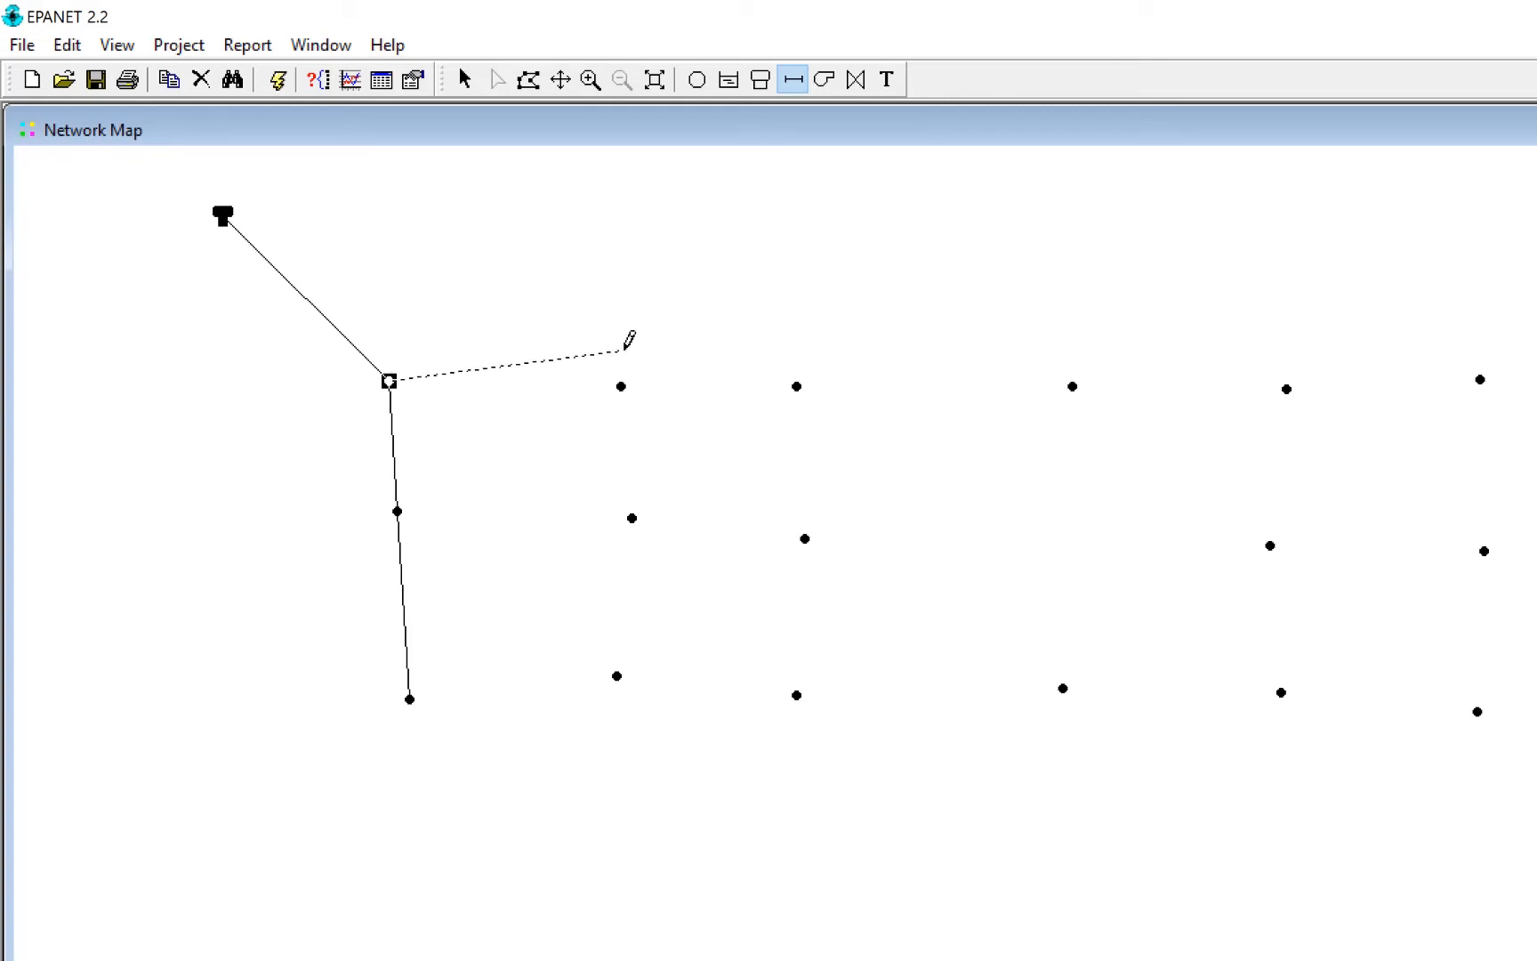
left_click(621, 387)
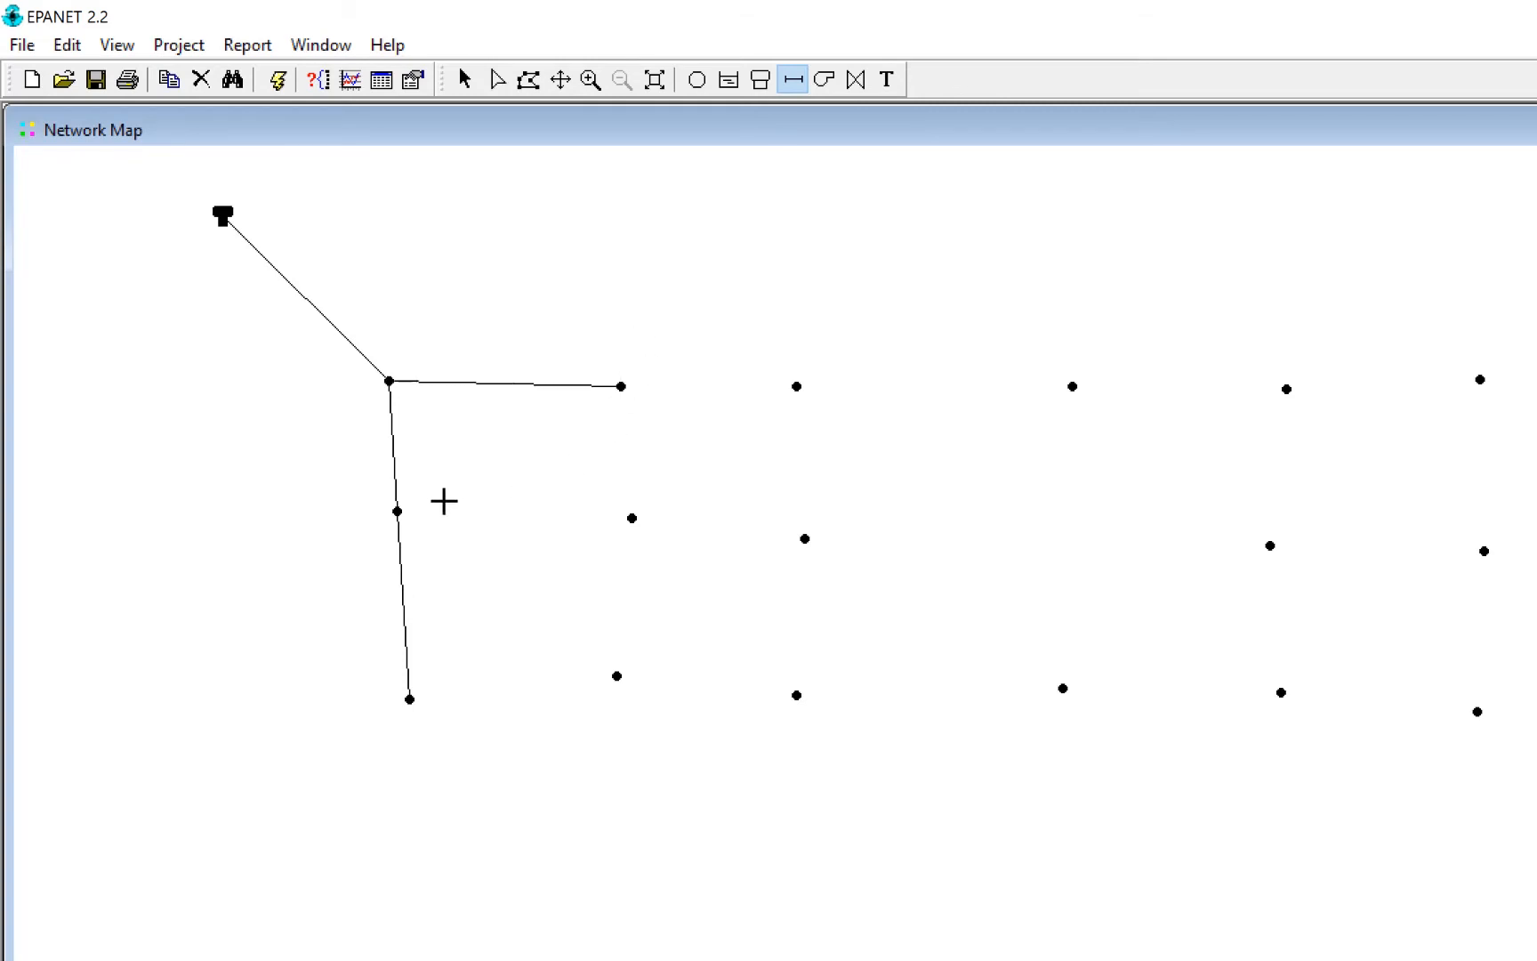
left_click(398, 511)
left_click(632, 517)
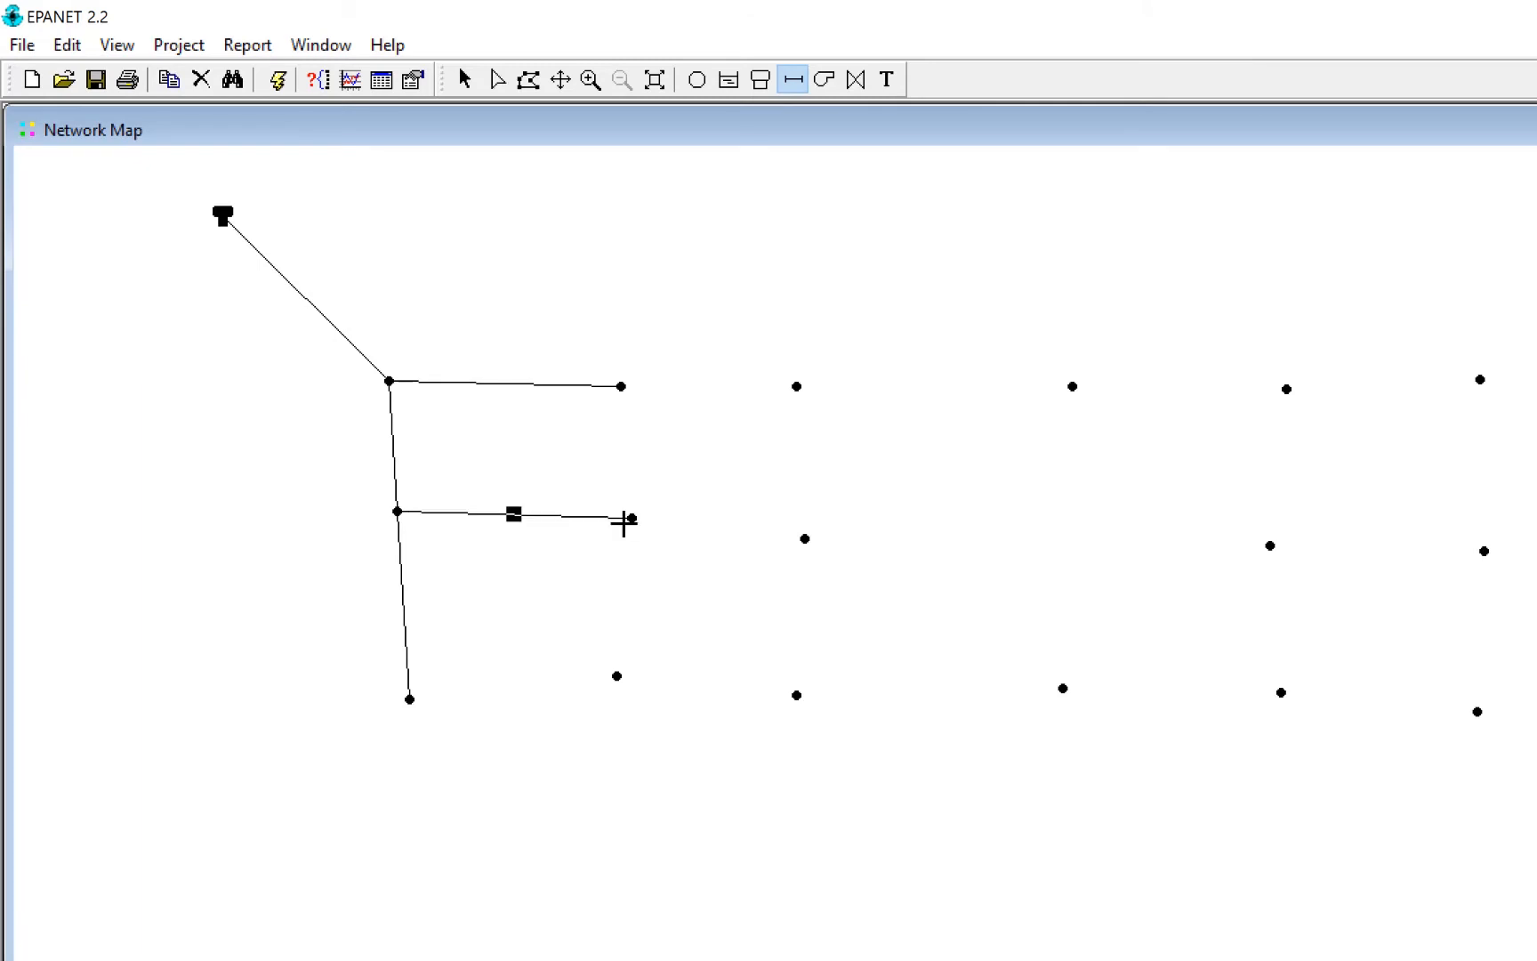
left_click(409, 699)
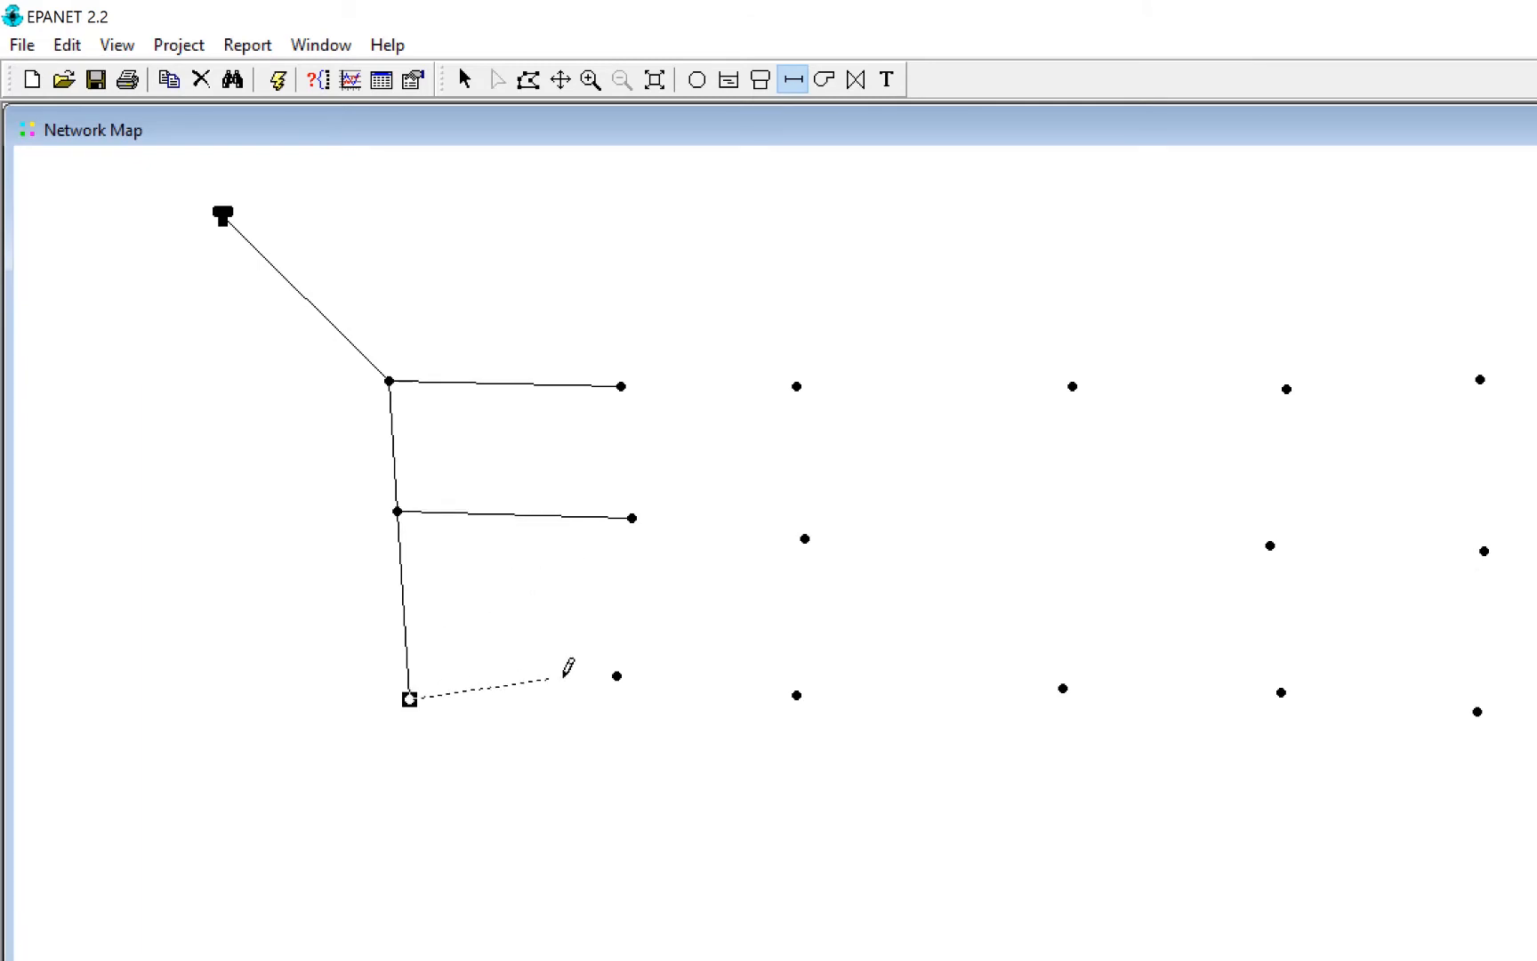
left_click(616, 676)
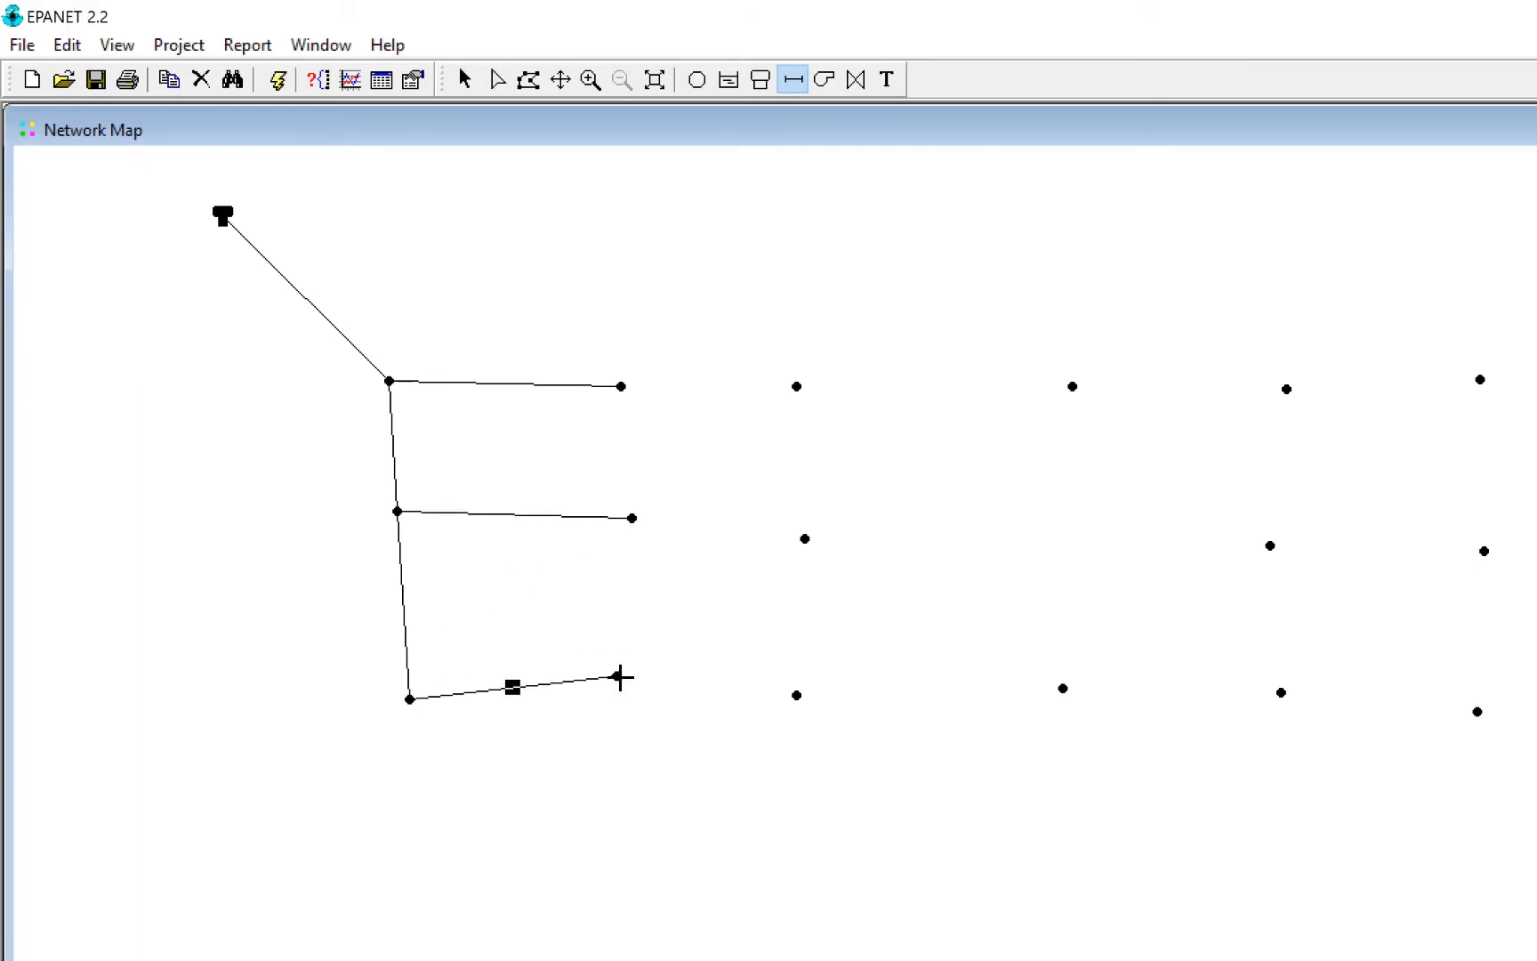
Draw pipes from junction 4 to 5, from junction 5 to 6, and from junction 4 to 7.
left_click(622, 388)
left_click(632, 518)
left_click(633, 516)
left_click(618, 673)
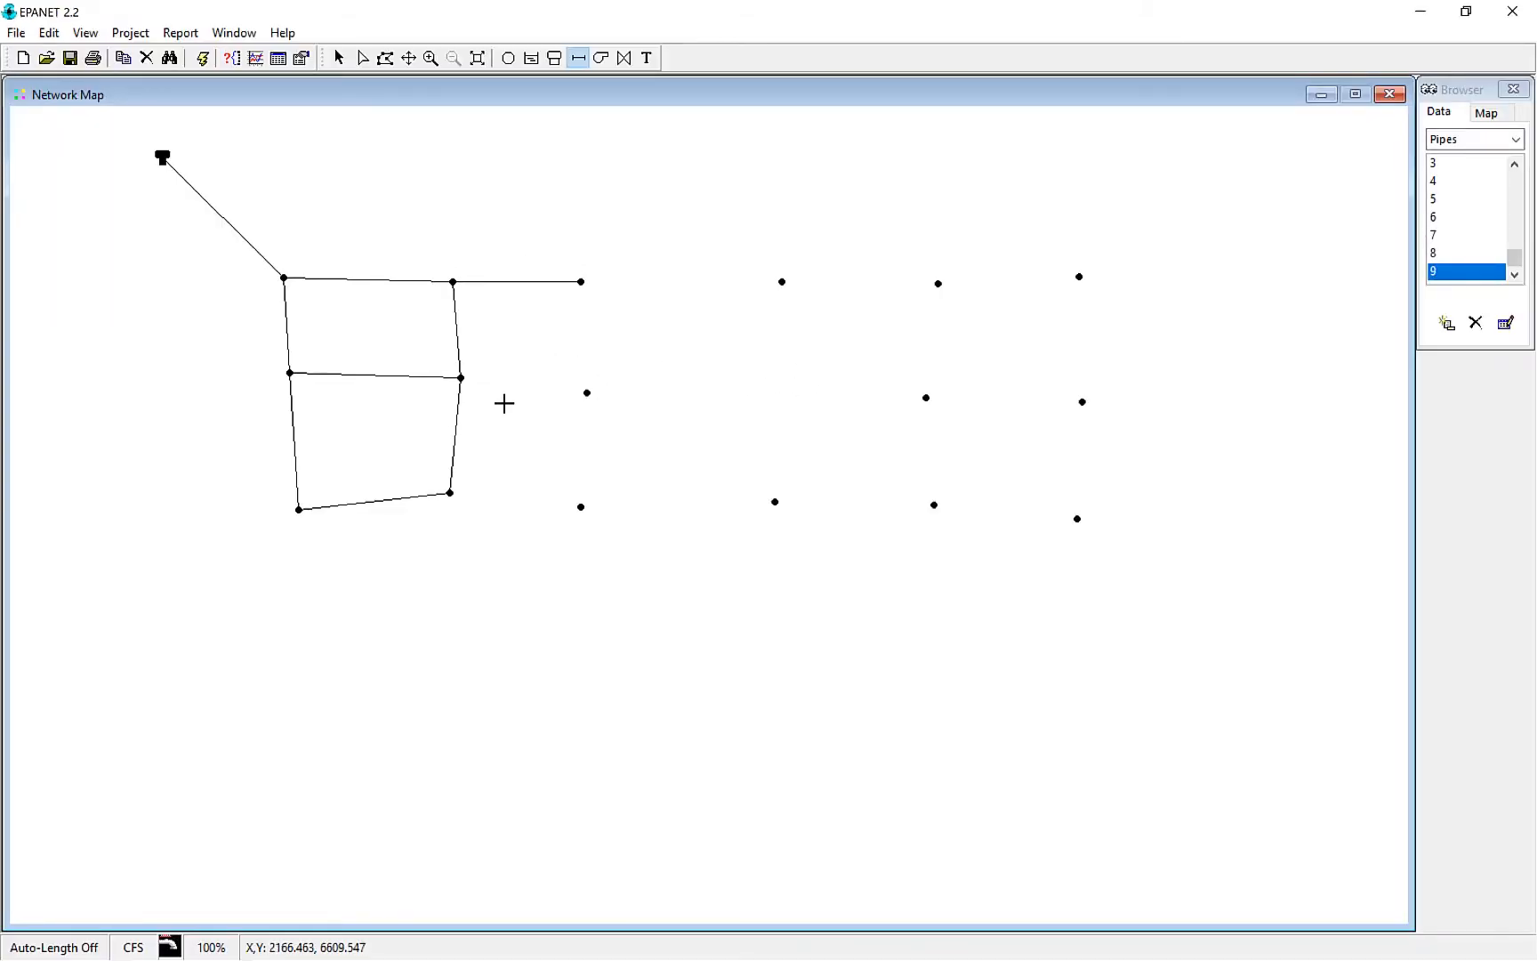
Draw pipes from junction 5 to junction 8 and between junctions 7 and 8.
left_click(461, 378)
left_click(587, 394)
left_click(587, 392)
key("Escape")
key("Delete")
key("Return")
left_click(579, 58)
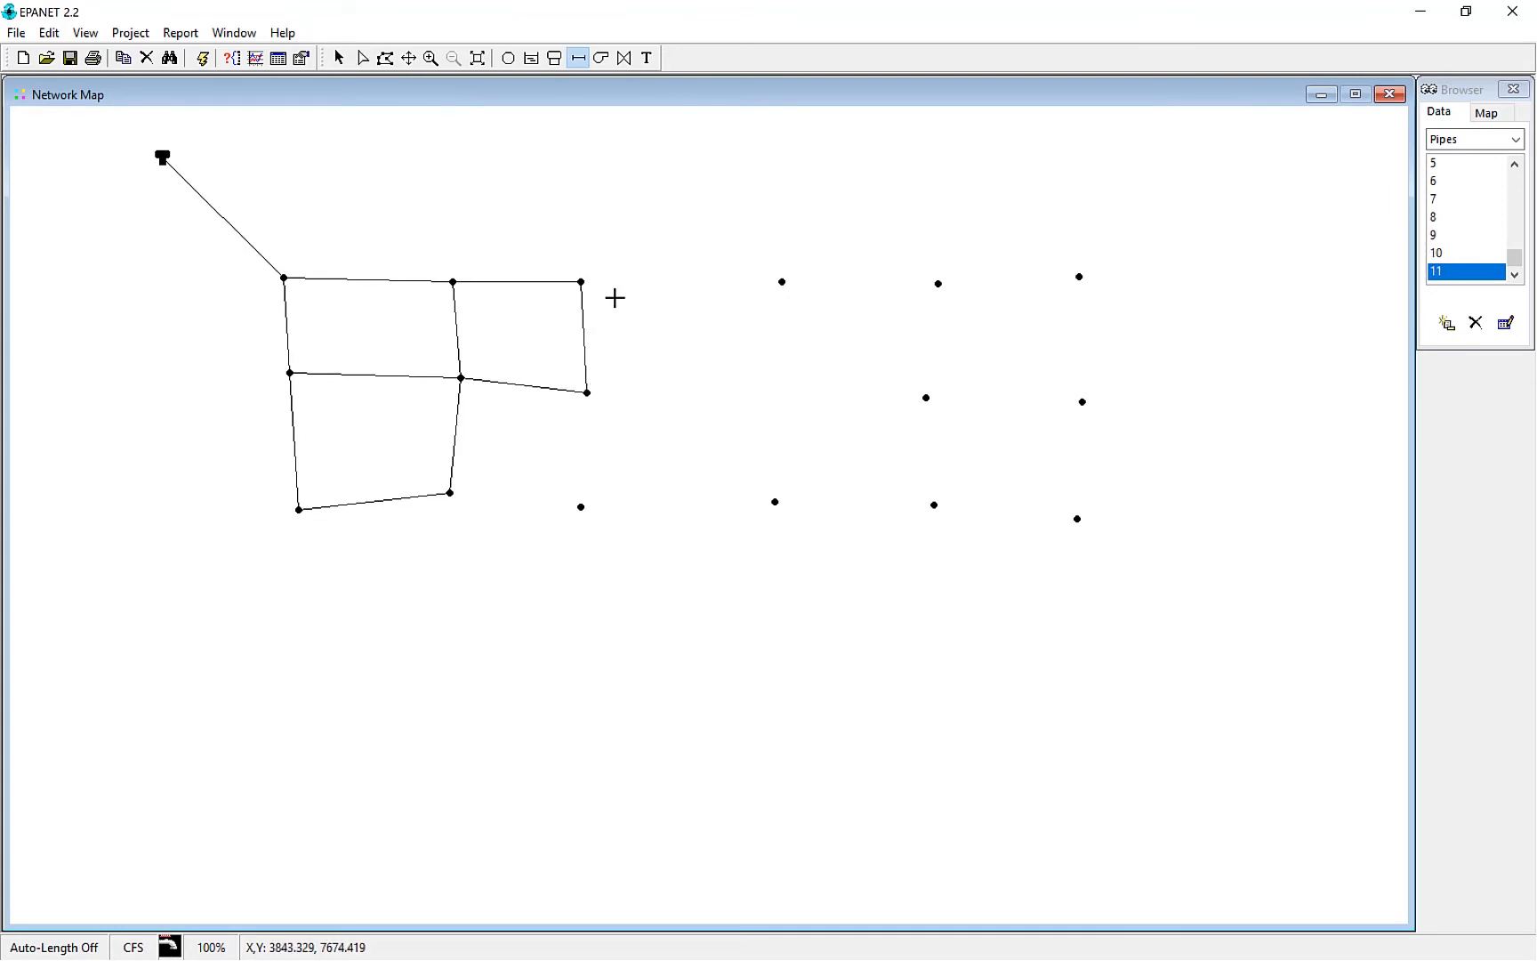
Draw the pipe from junction 7 to 10 and the remaining pipes among junctions 8 to 17, and compare the network with Figure 2 in Word.
left_click(581, 282)
left_click(782, 282)
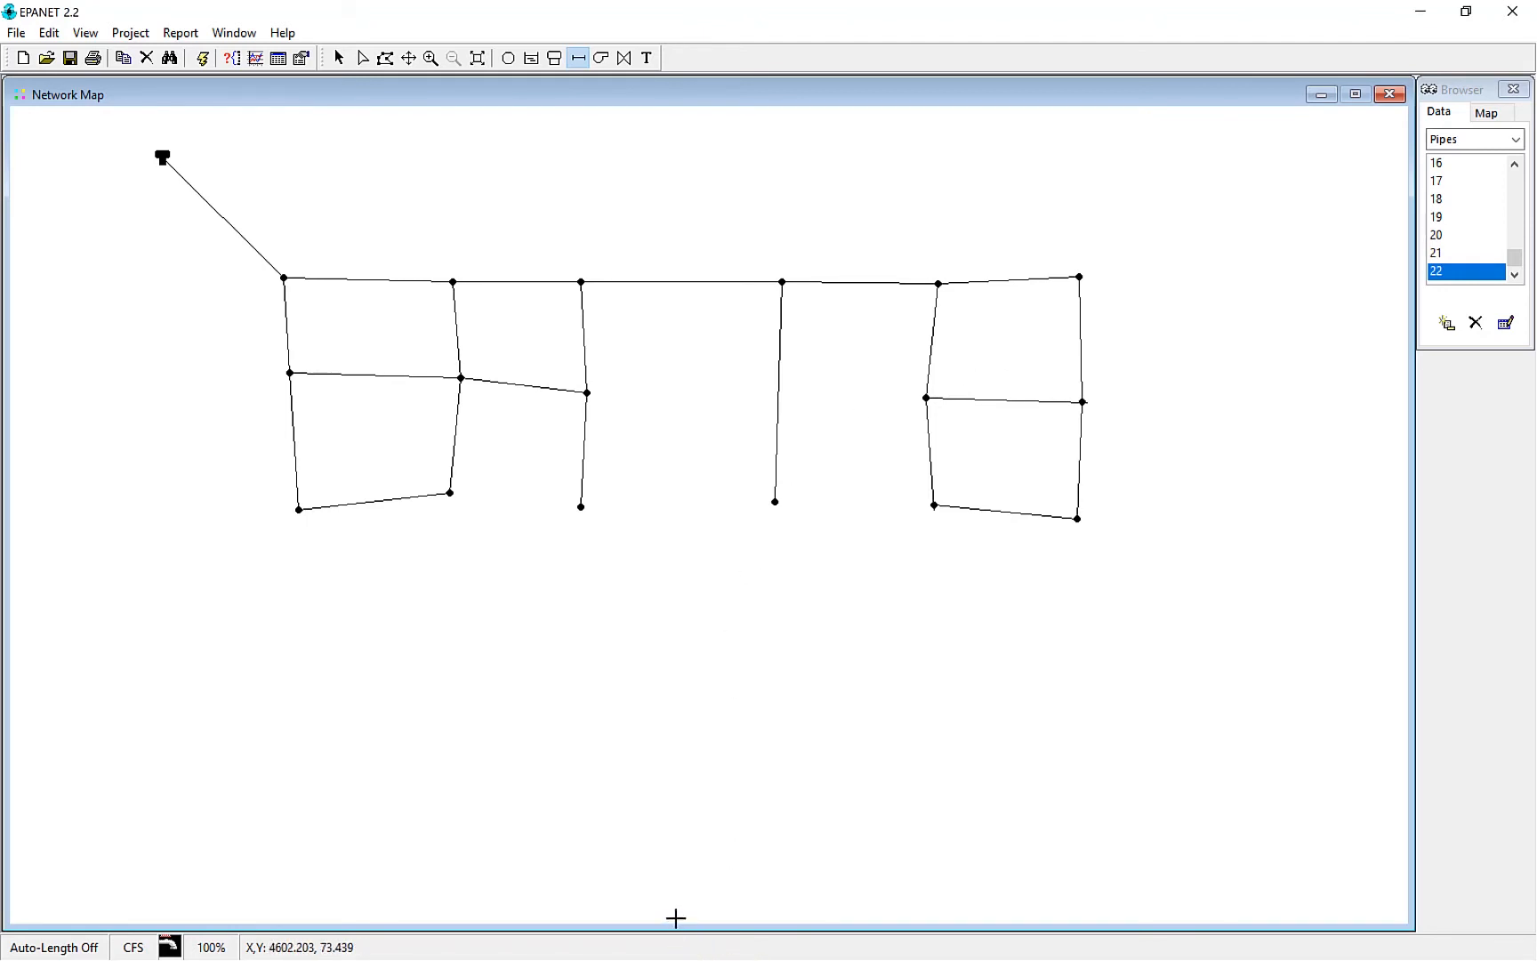
left_click(623, 957)
scroll(557, 636, "down", 15)
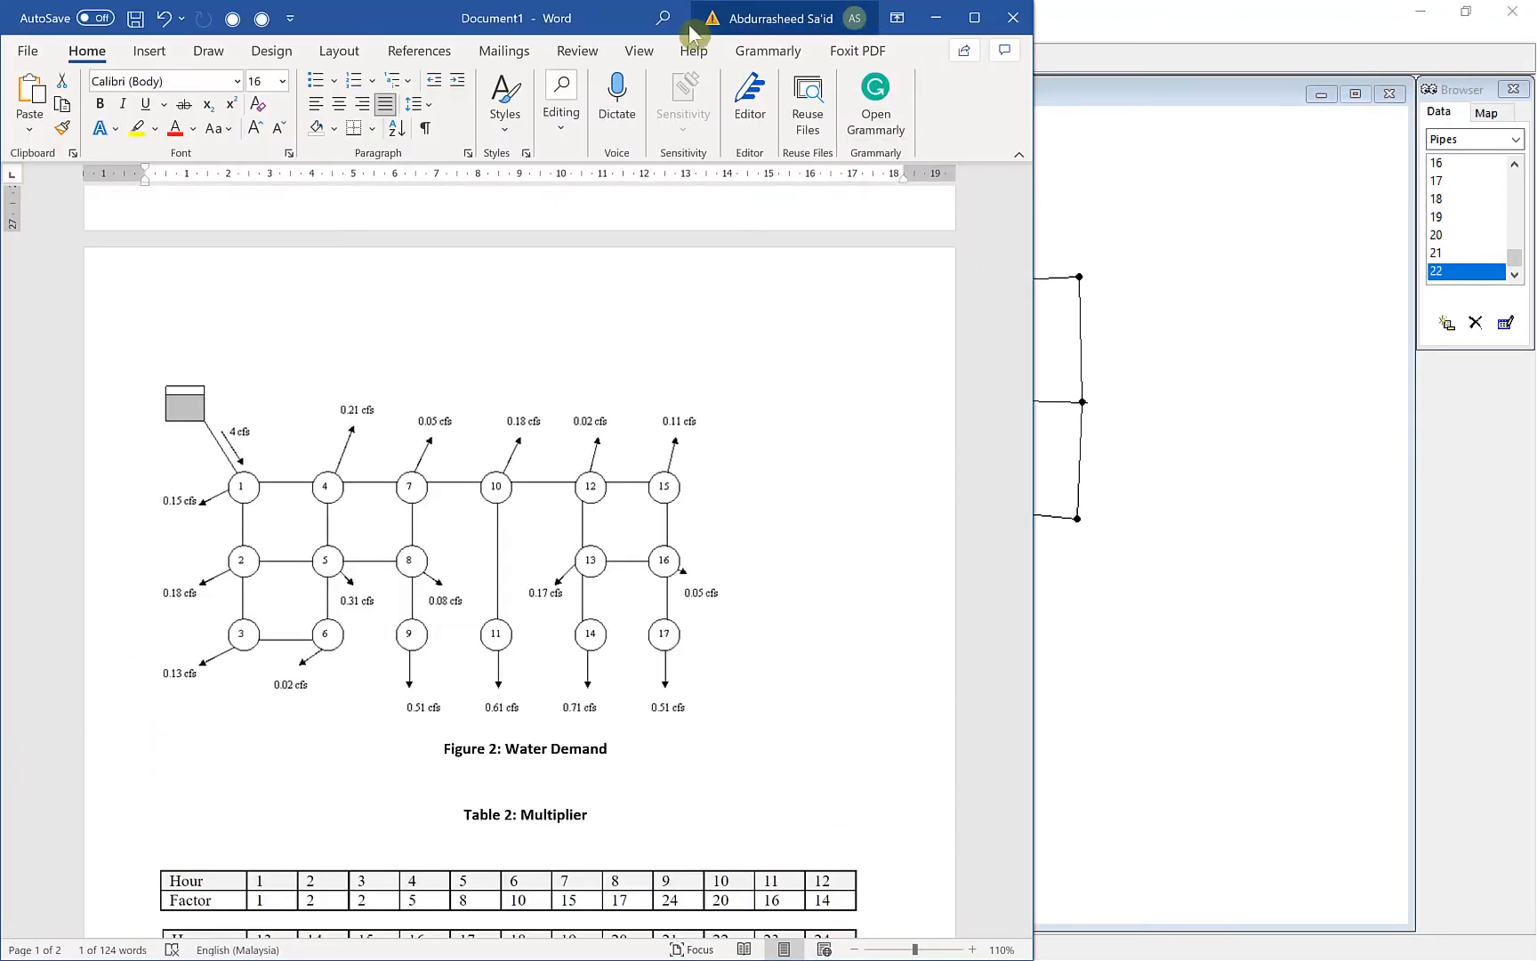
Put the Word document away and align junctions 1, 2, 4 and 5 so their connecting pipes form a rectangle.
left_click_drag(626, 19, 1020, 330)
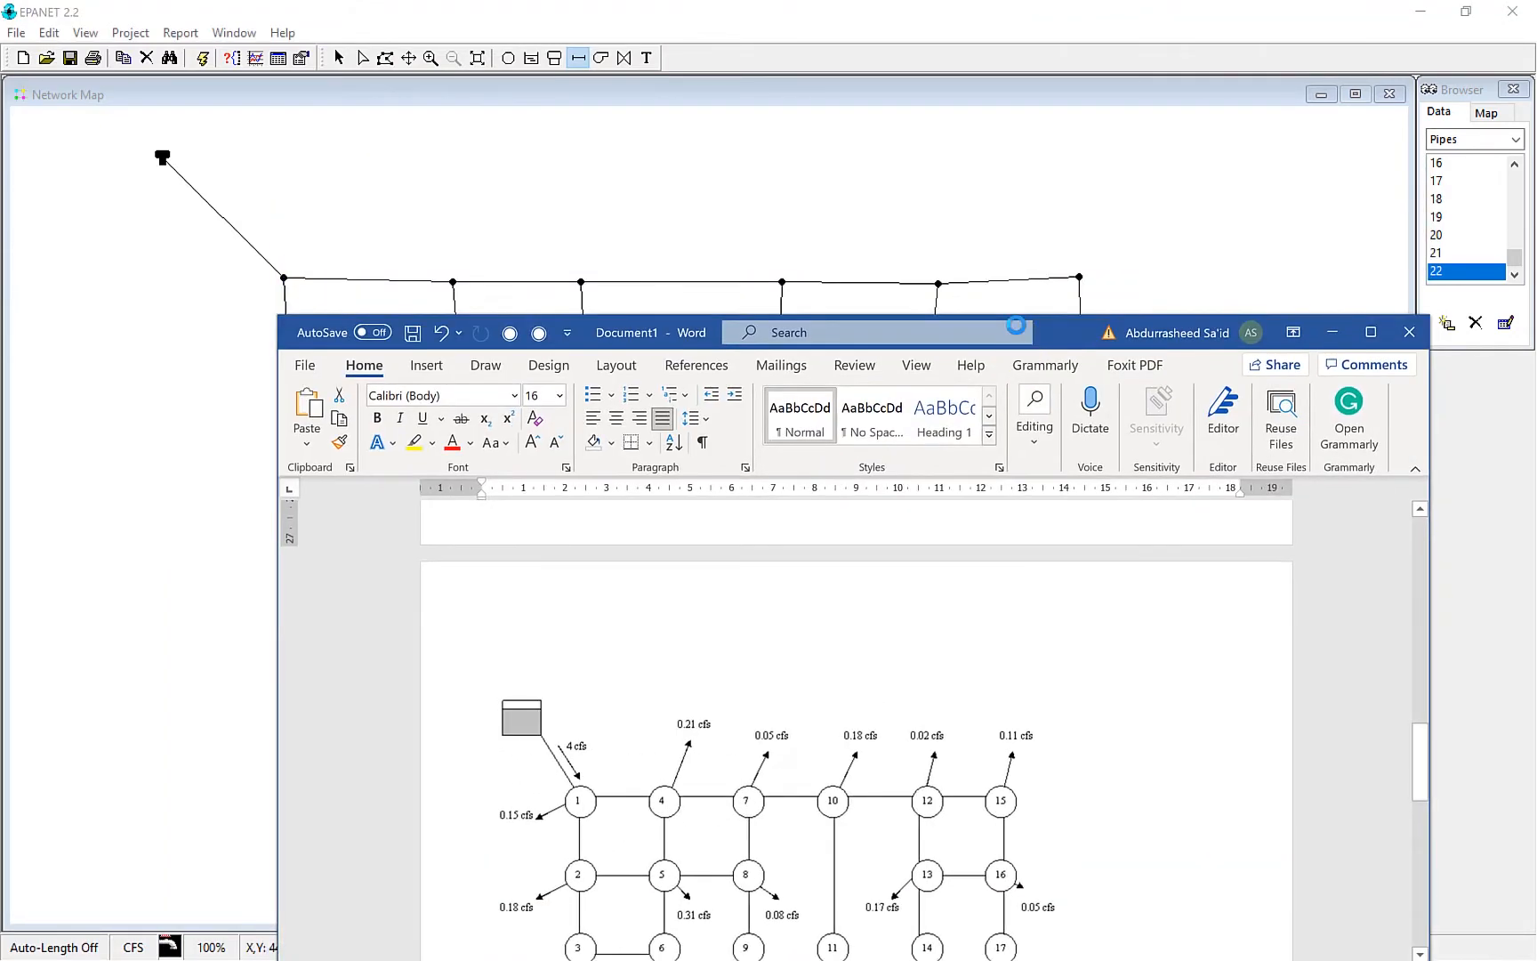
left_click(1332, 332)
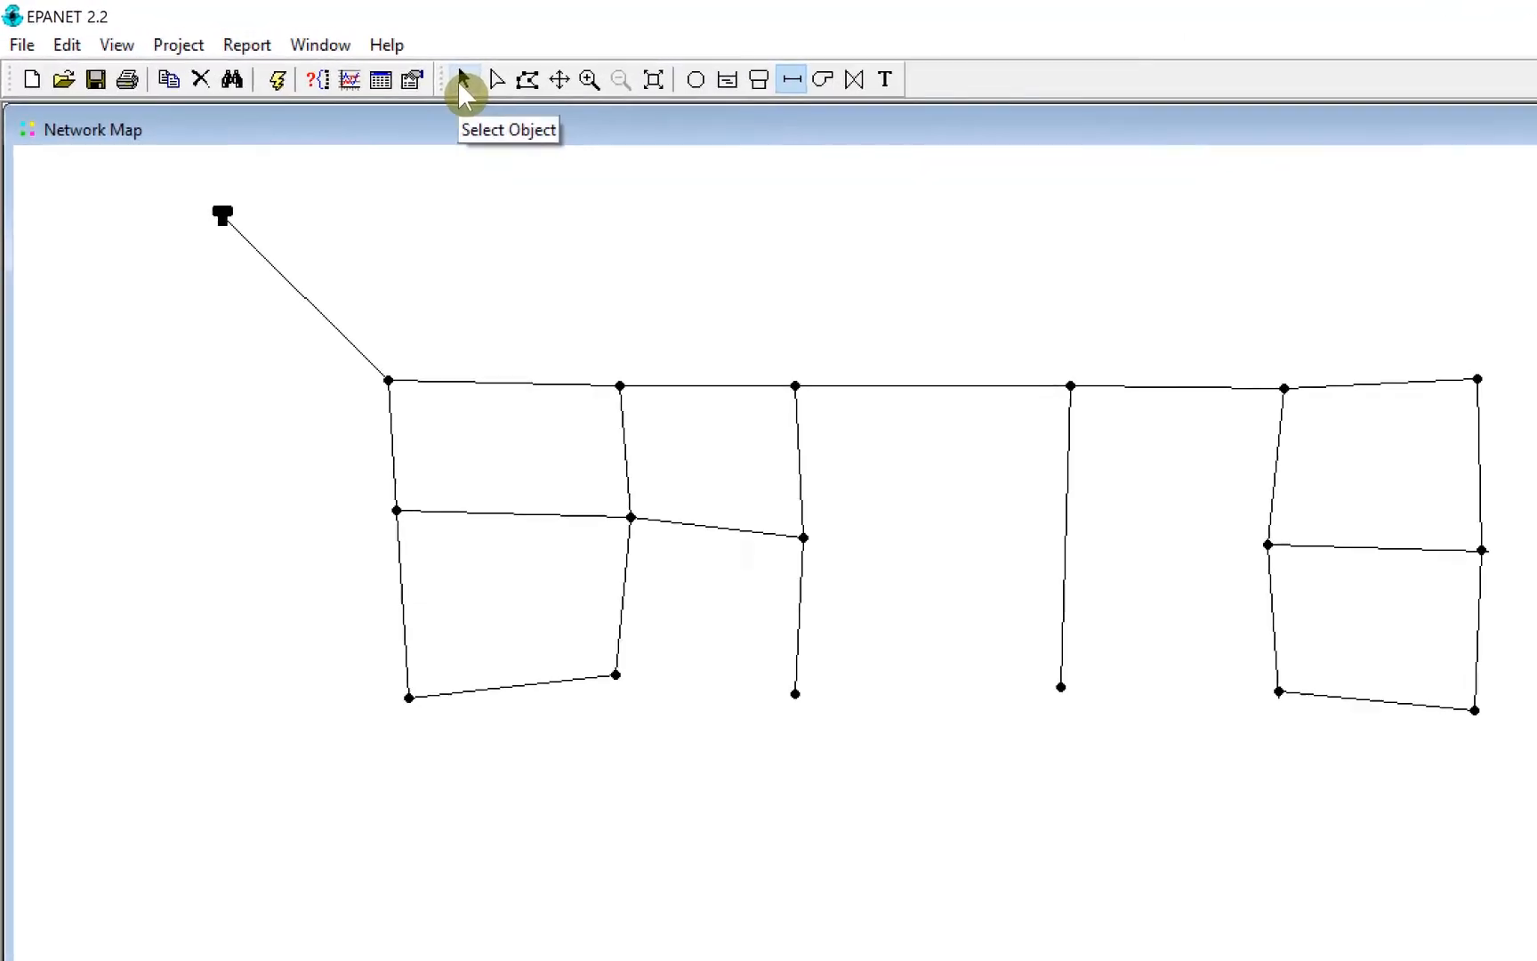
left_click(472, 83)
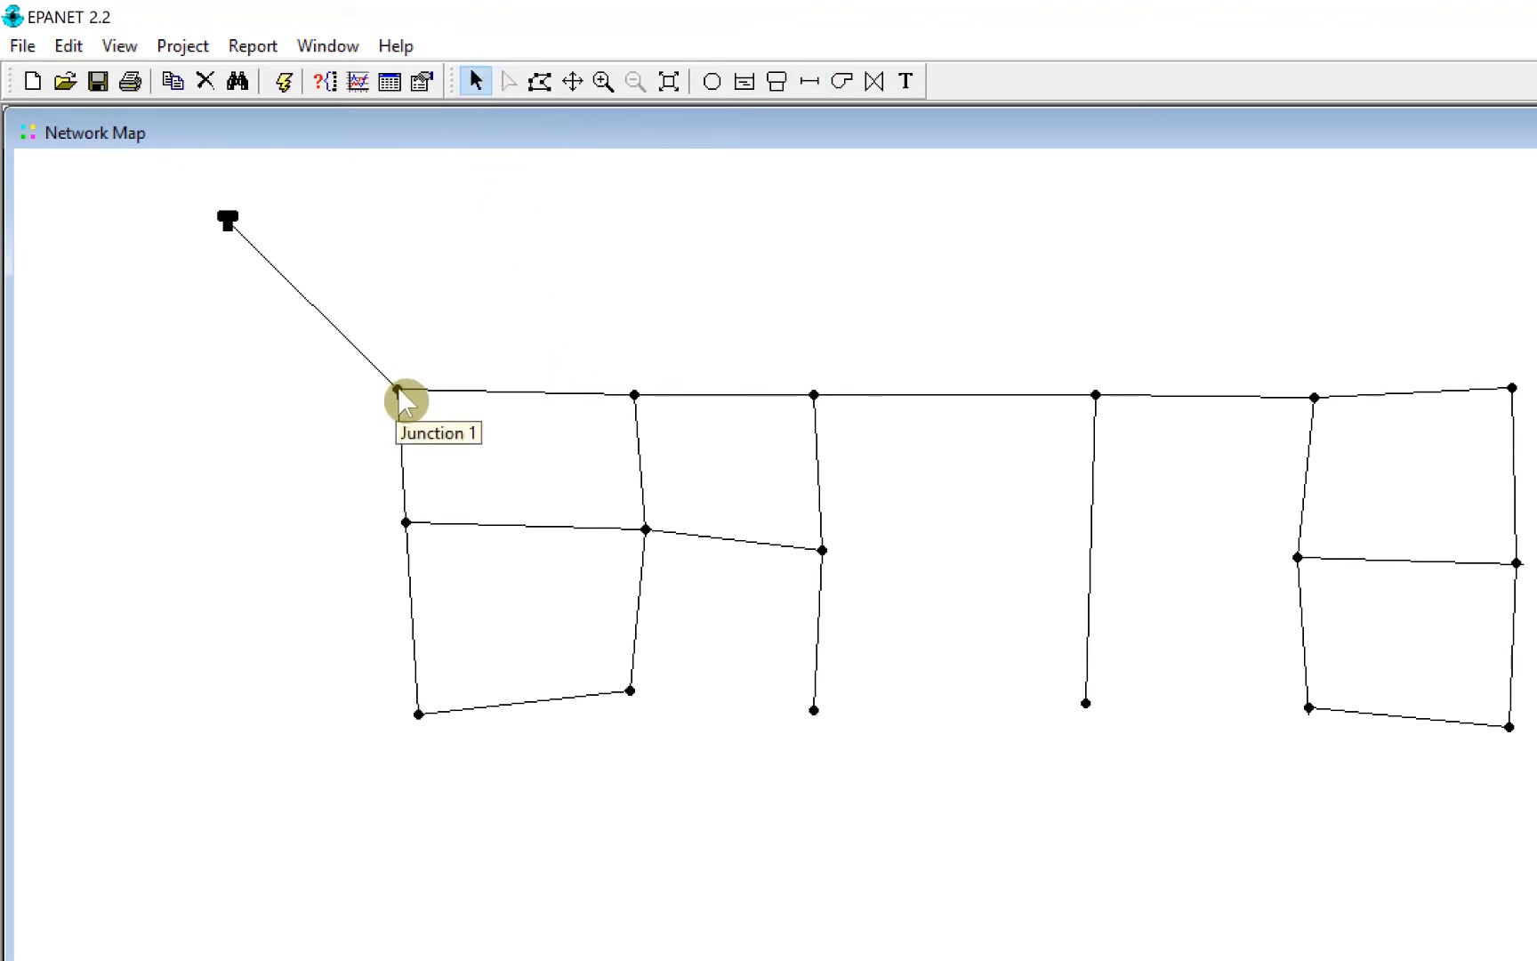
mouse_move(405, 402)
left_mouse_down()
mouse_move(388, 405)
mouse_move(389, 377)
left_mouse_up()
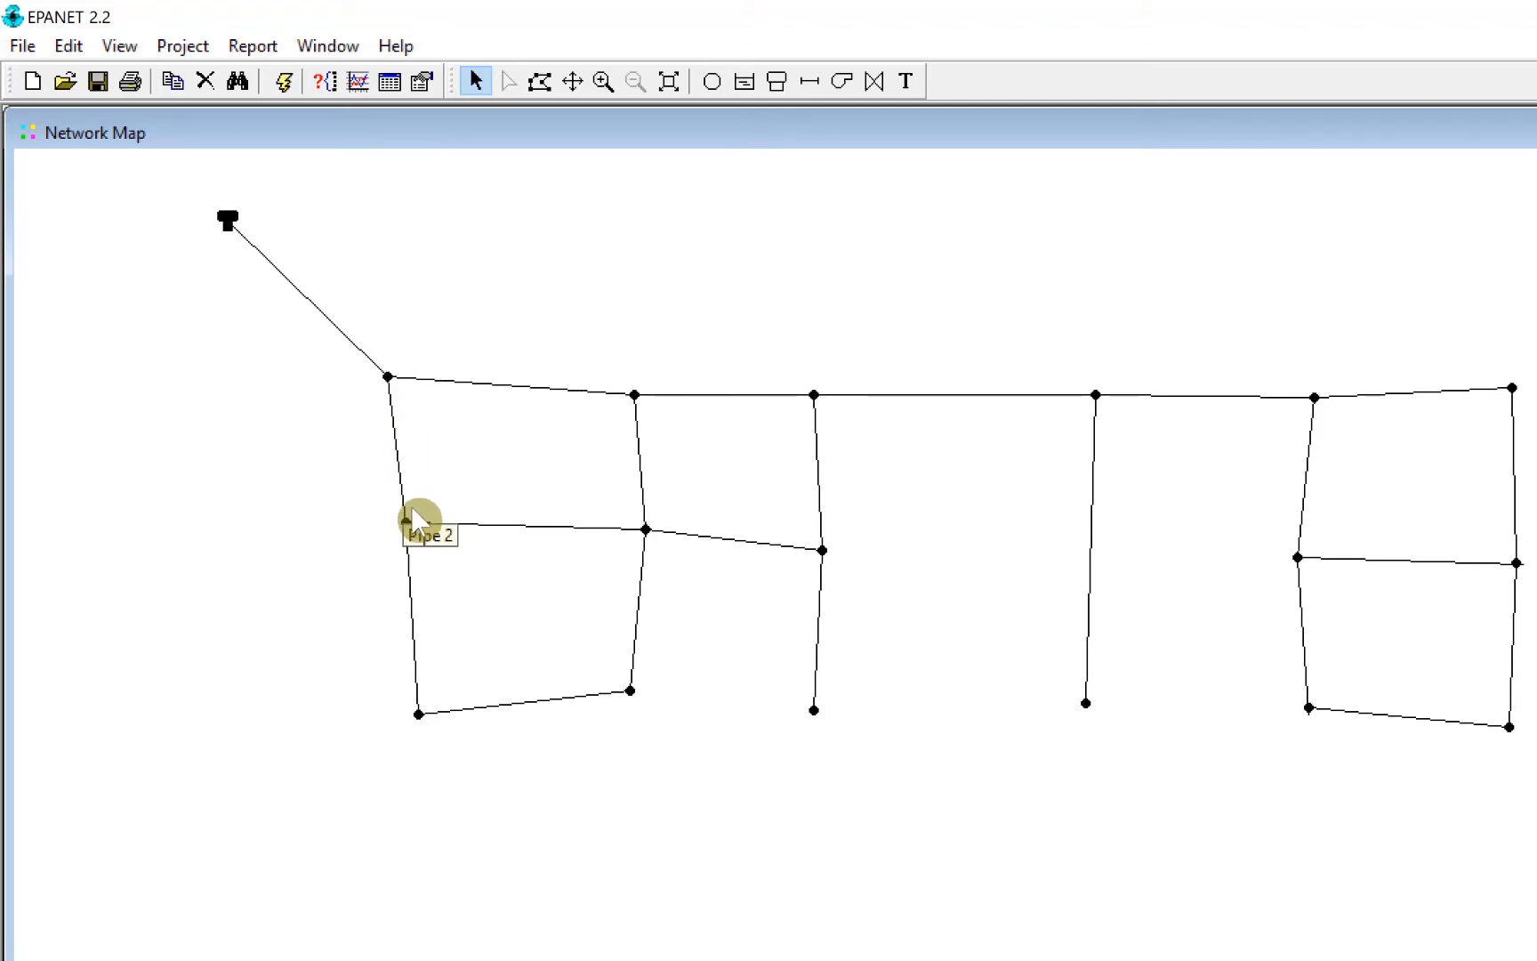
left_click_drag(407, 522, 388, 519)
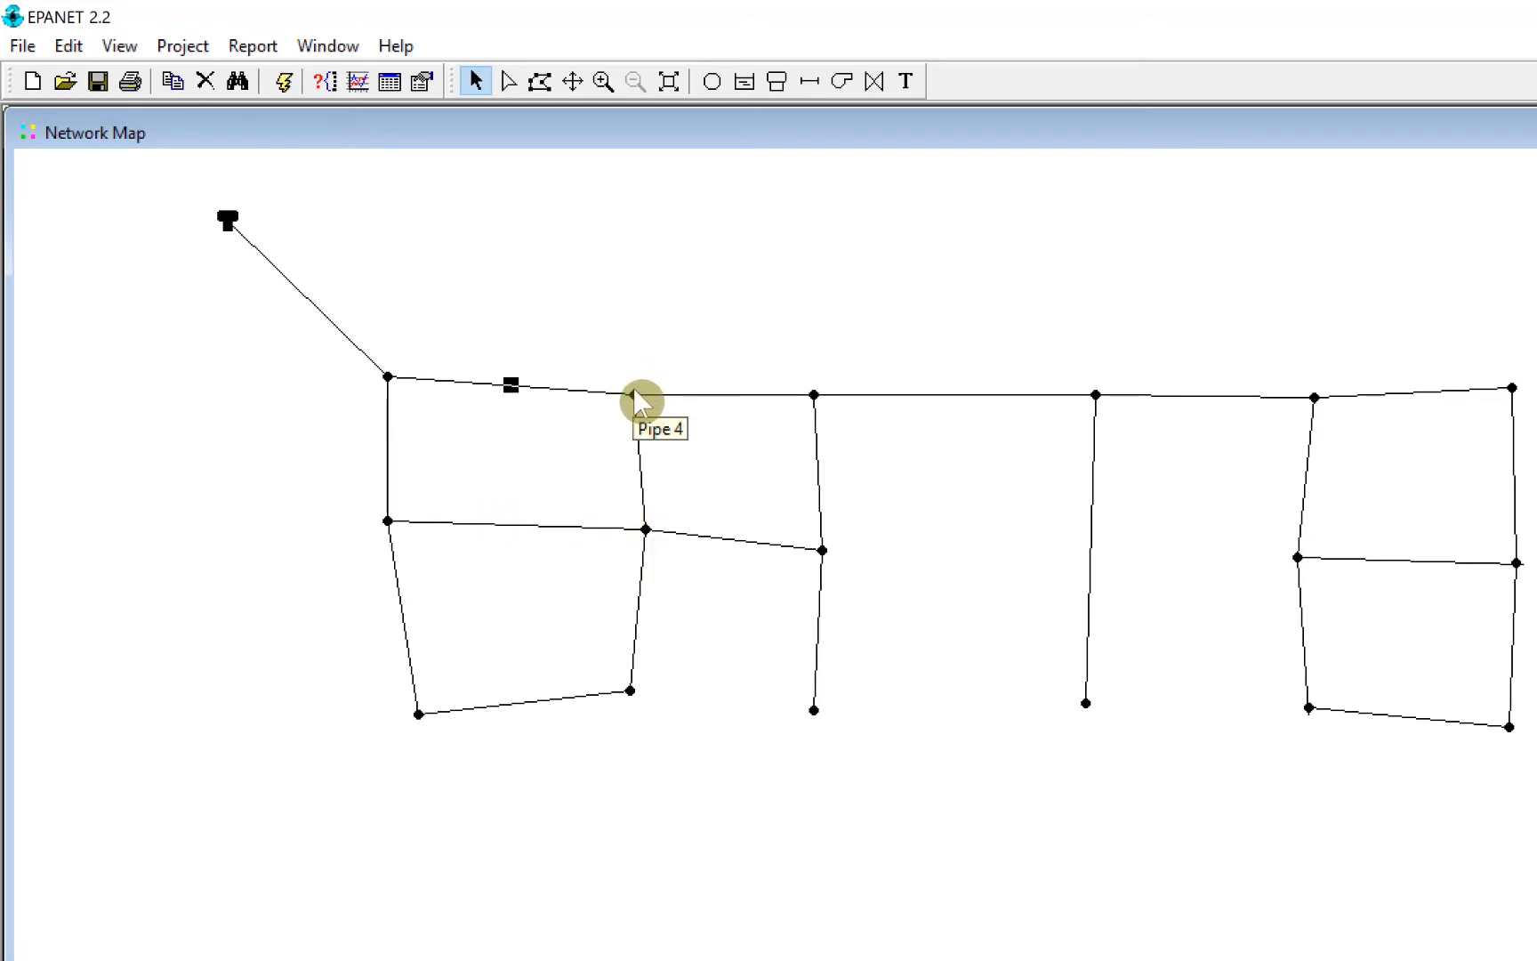
left_click_drag(634, 392, 641, 376)
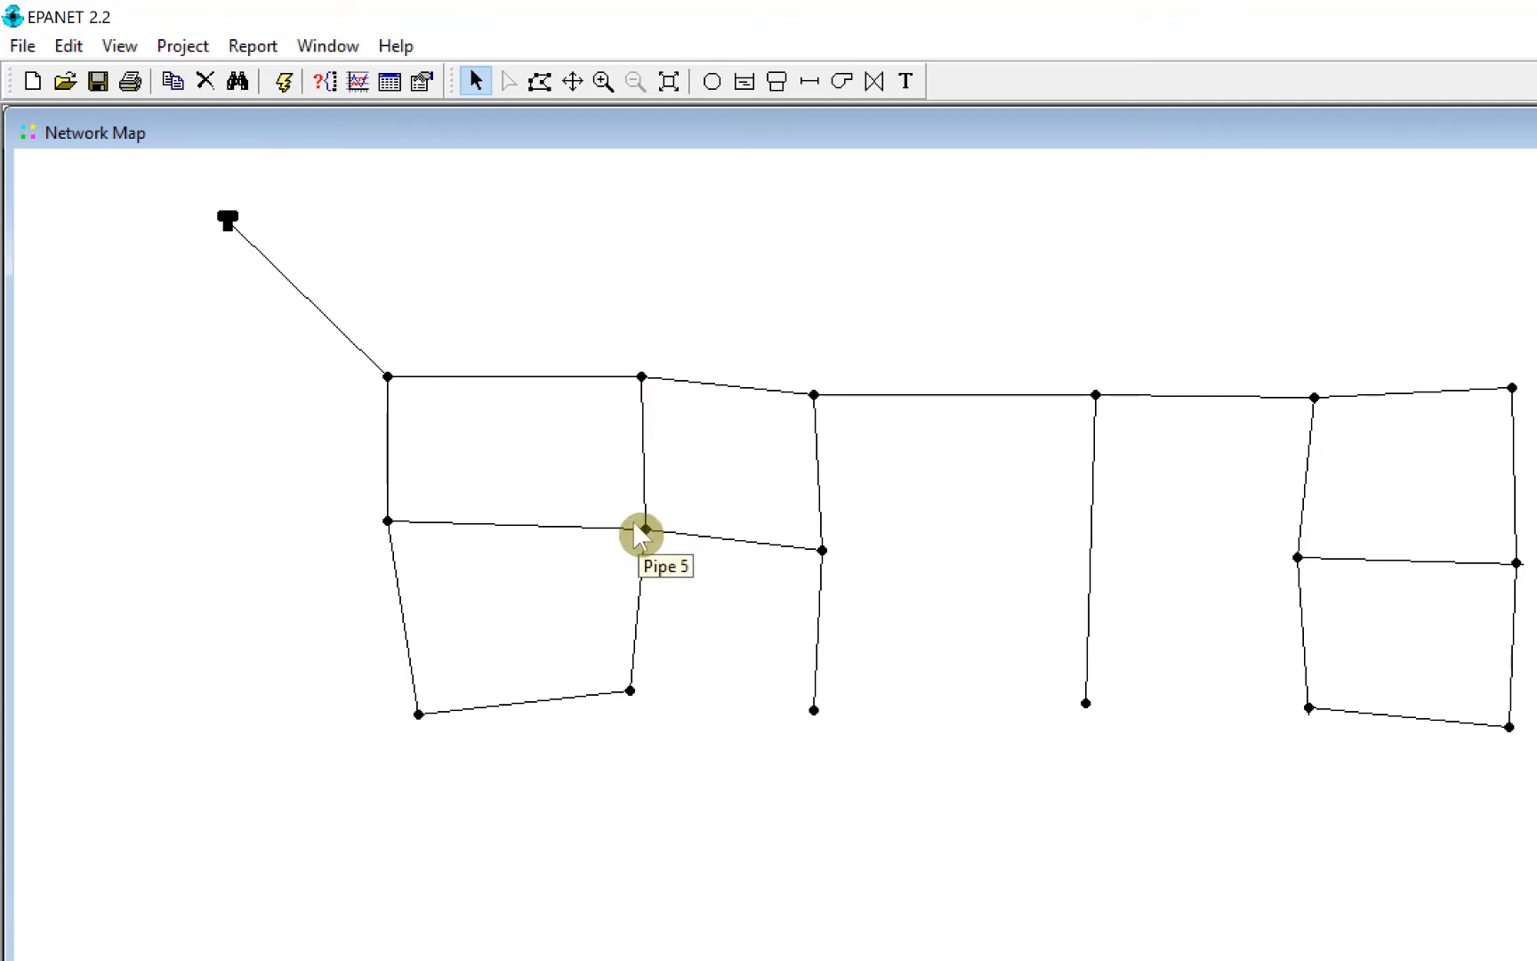
left_click_drag(645, 531, 642, 523)
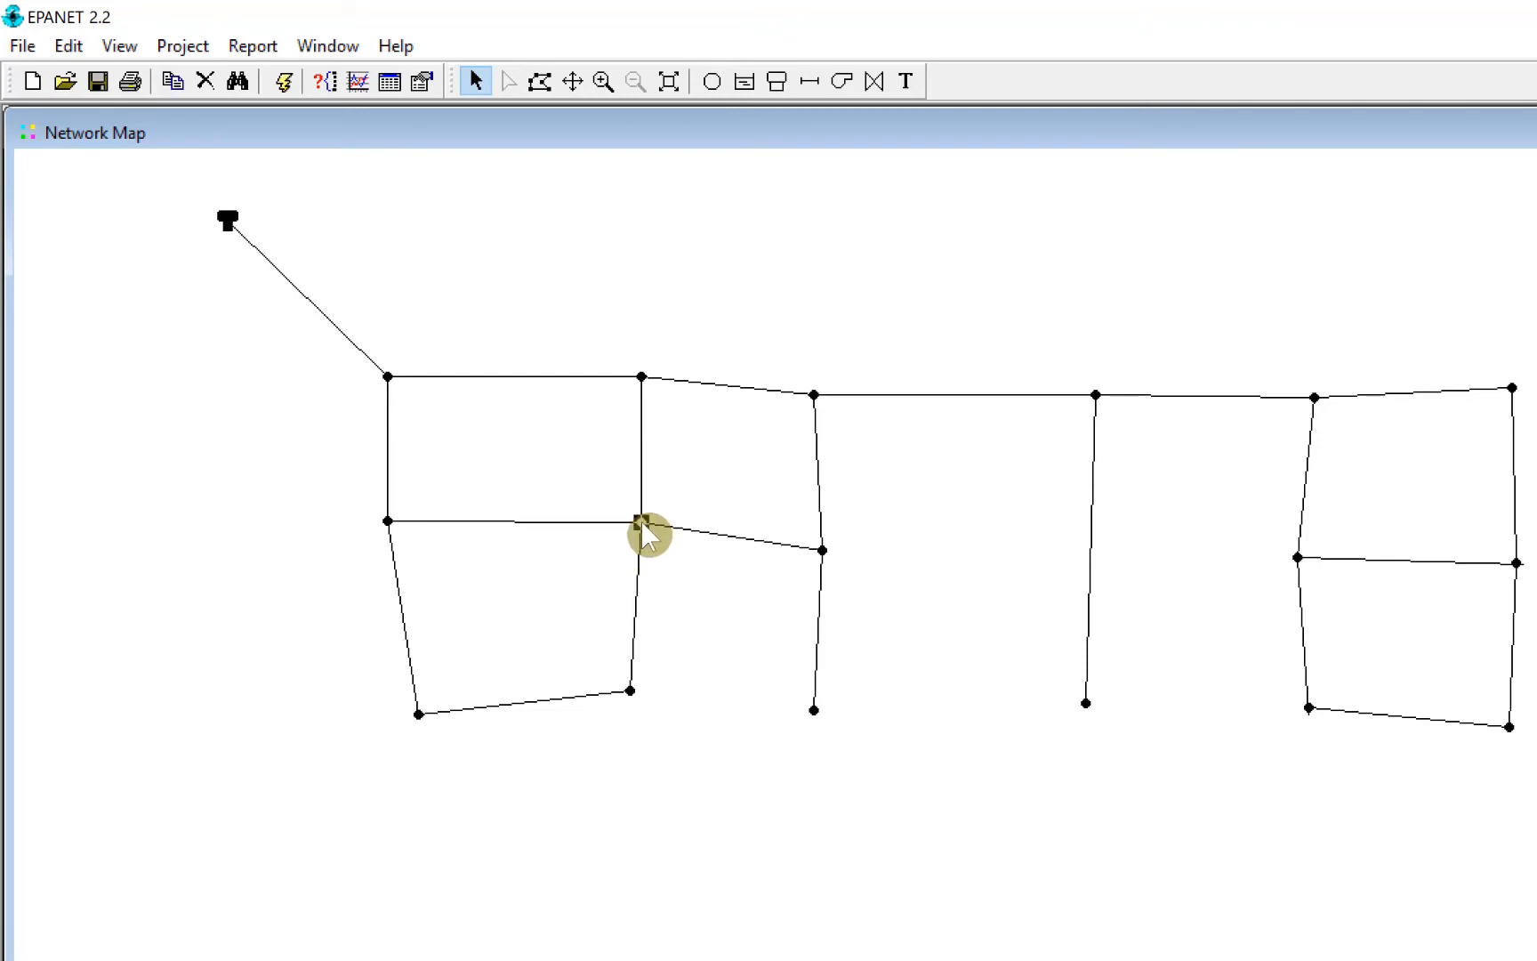
Align junctions 3 and 6 on one level beneath junctions 2 and 5.
left_click(417, 713)
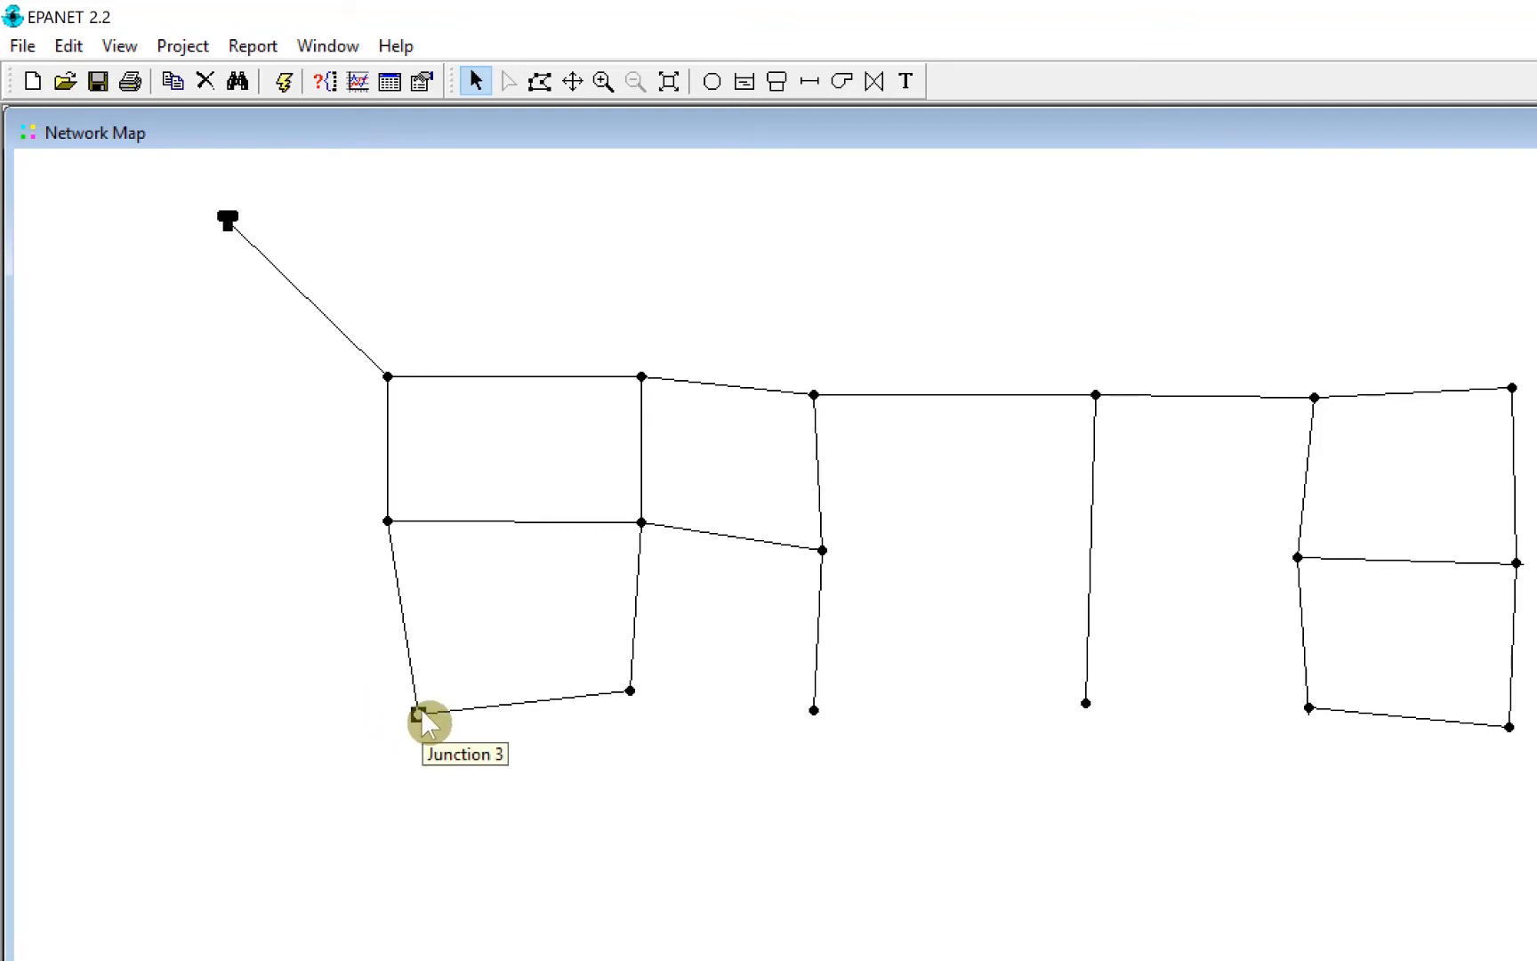
left_click_drag(420, 712, 388, 679)
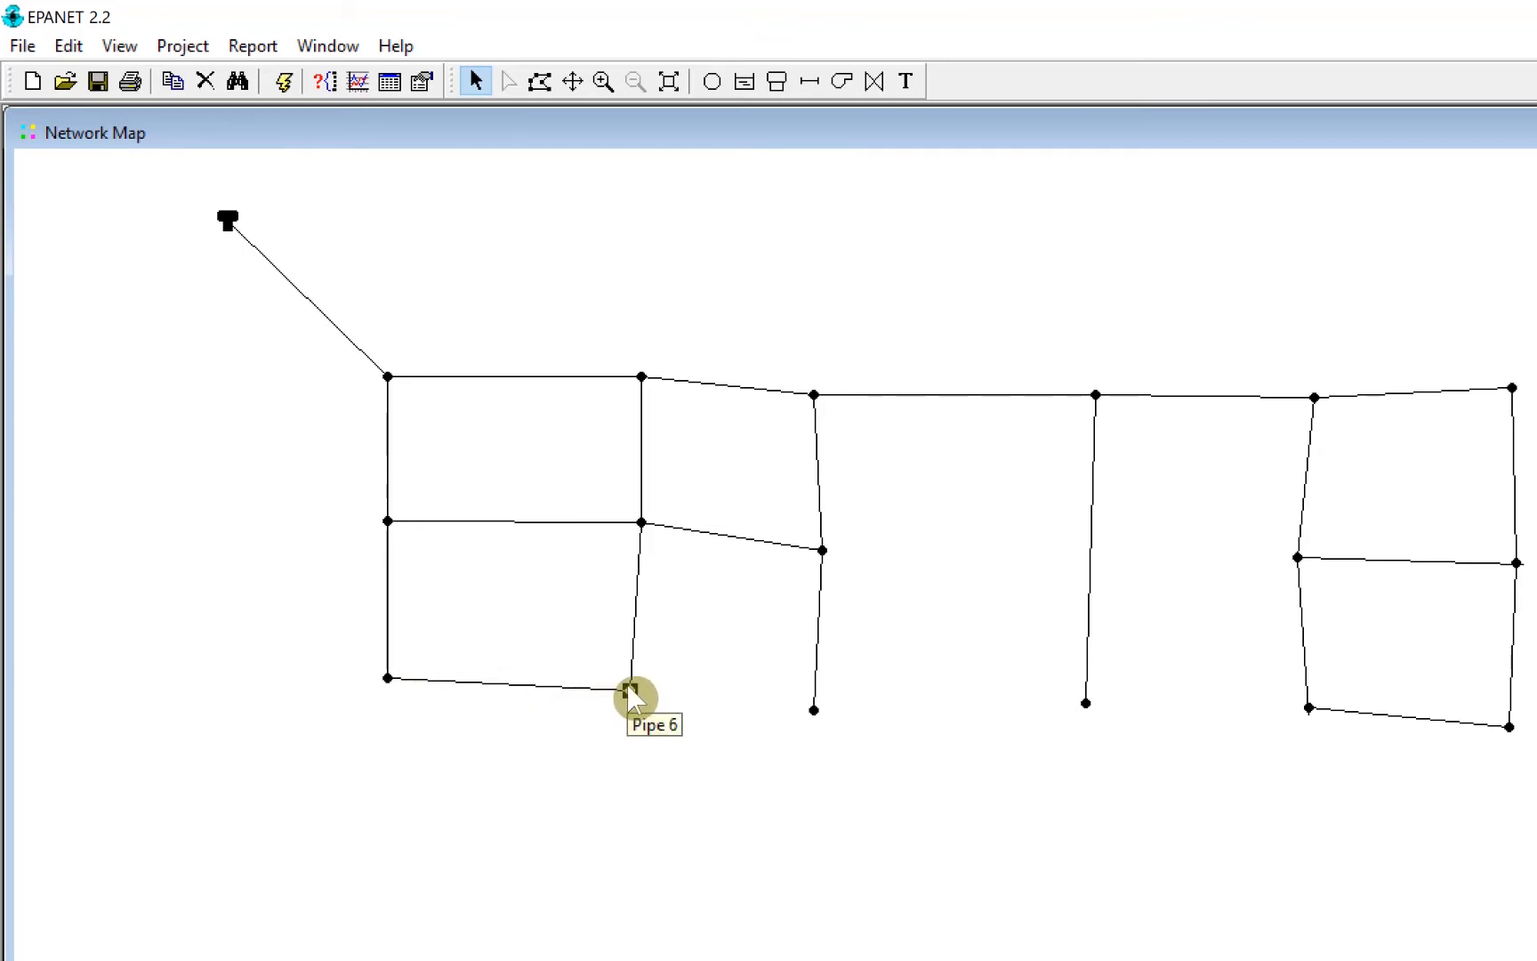
left_click_drag(631, 690, 634, 684)
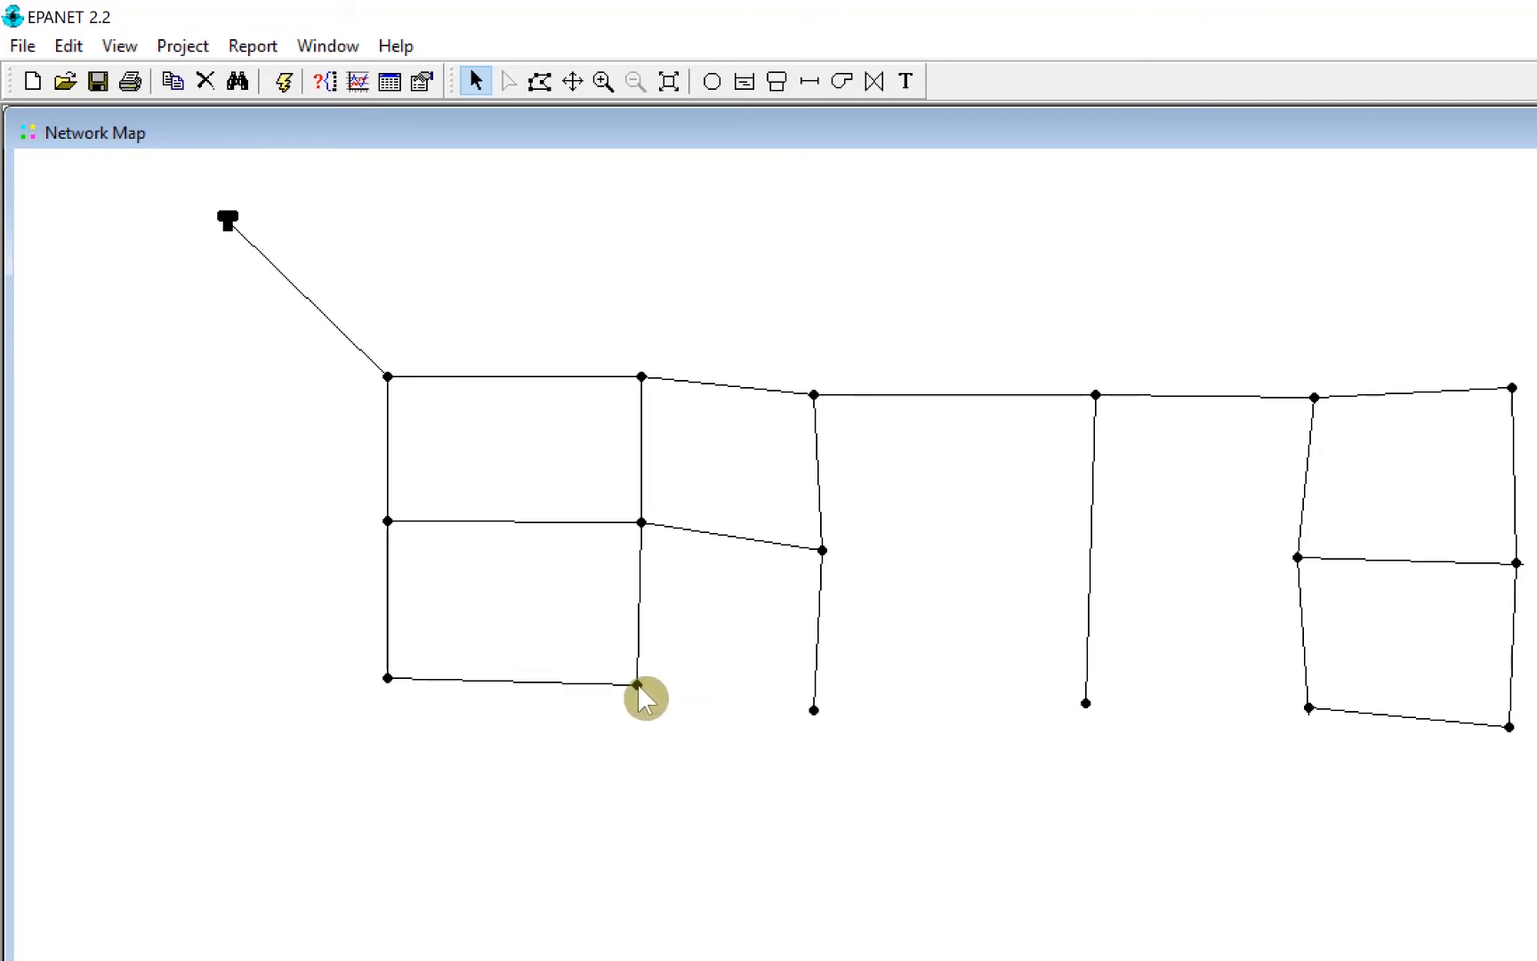
left_click_drag(638, 682, 638, 678)
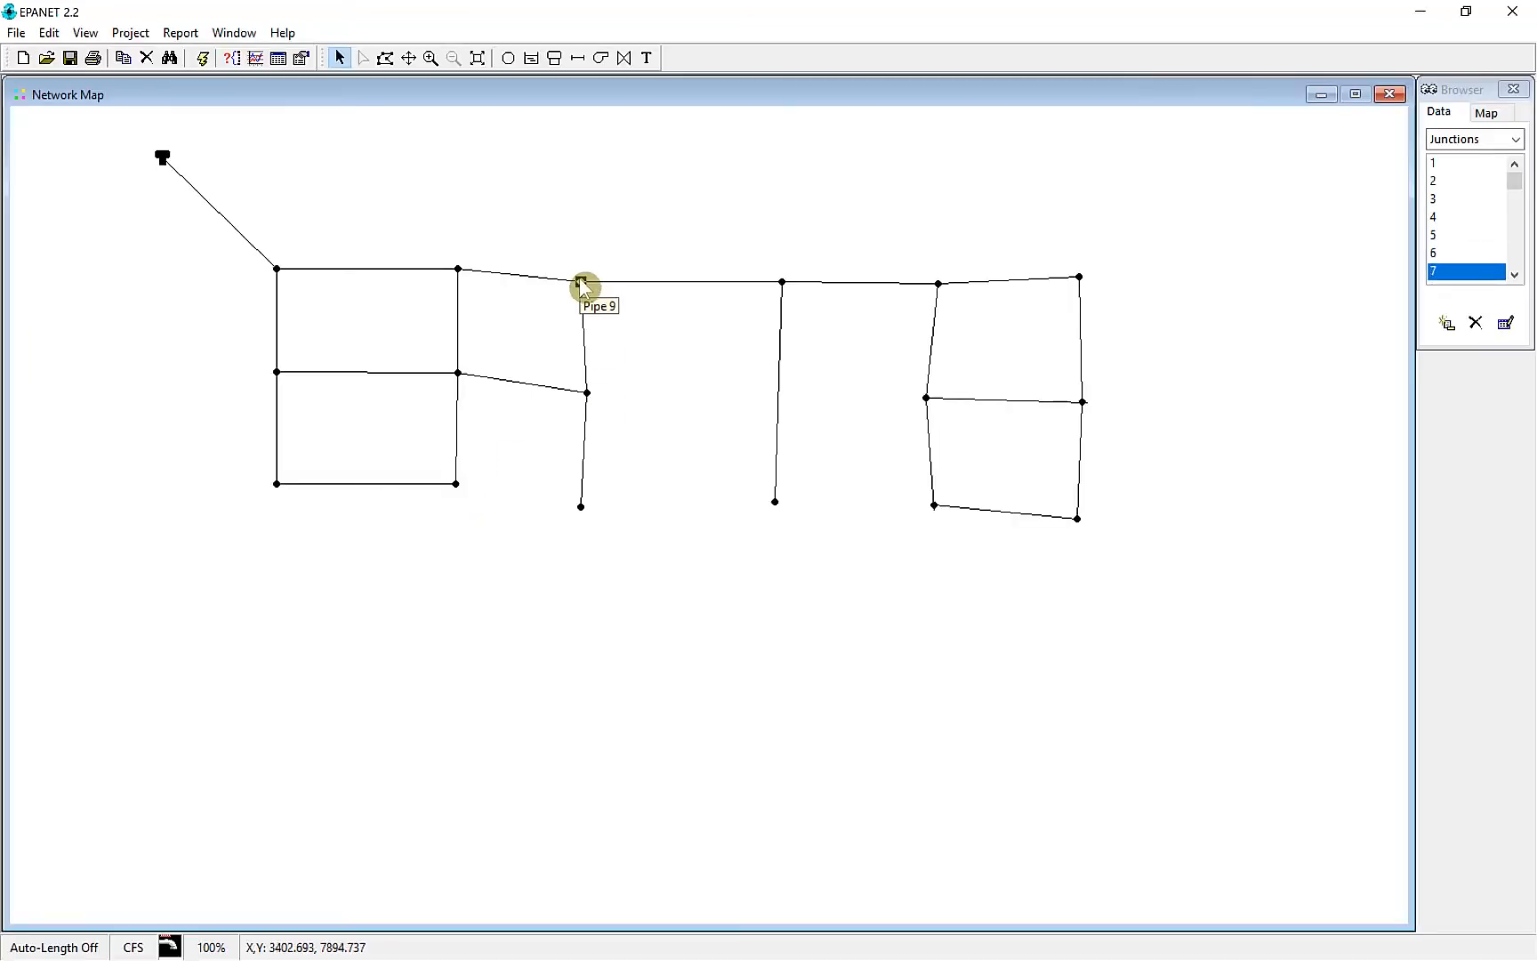
Straighten the third column by aligning junctions 7, 8 and 9 vertically and levelling each with its row.
left_click_drag(813, 394, 845, 382)
left_click_drag(822, 550, 850, 524)
left_click_drag(614, 385, 607, 382)
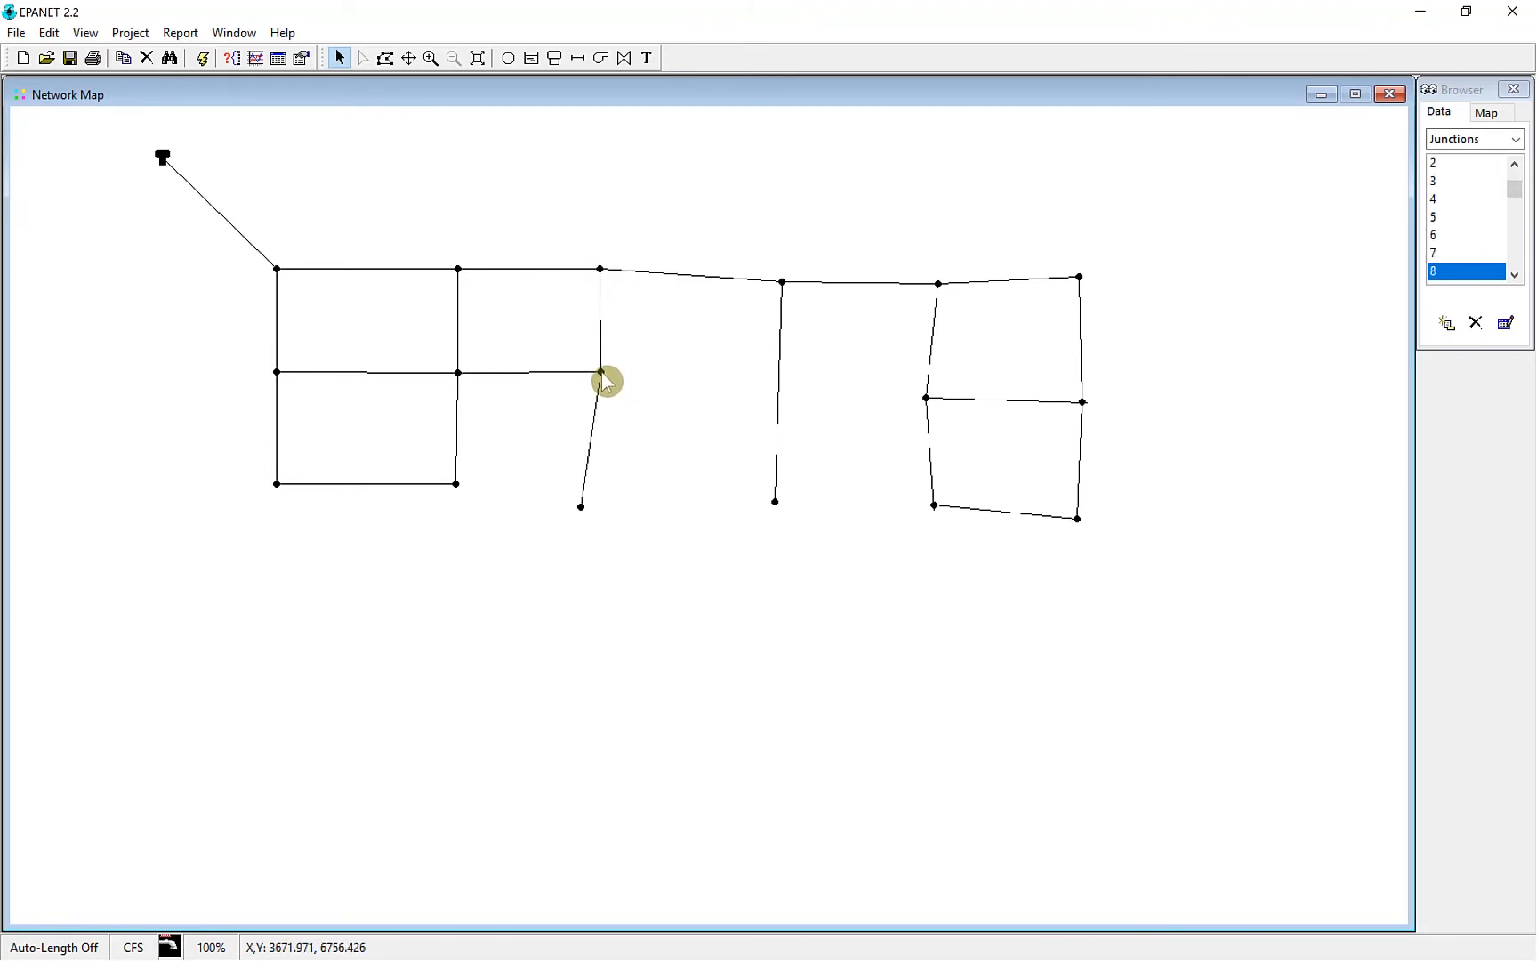
left_click_drag(585, 513, 604, 493)
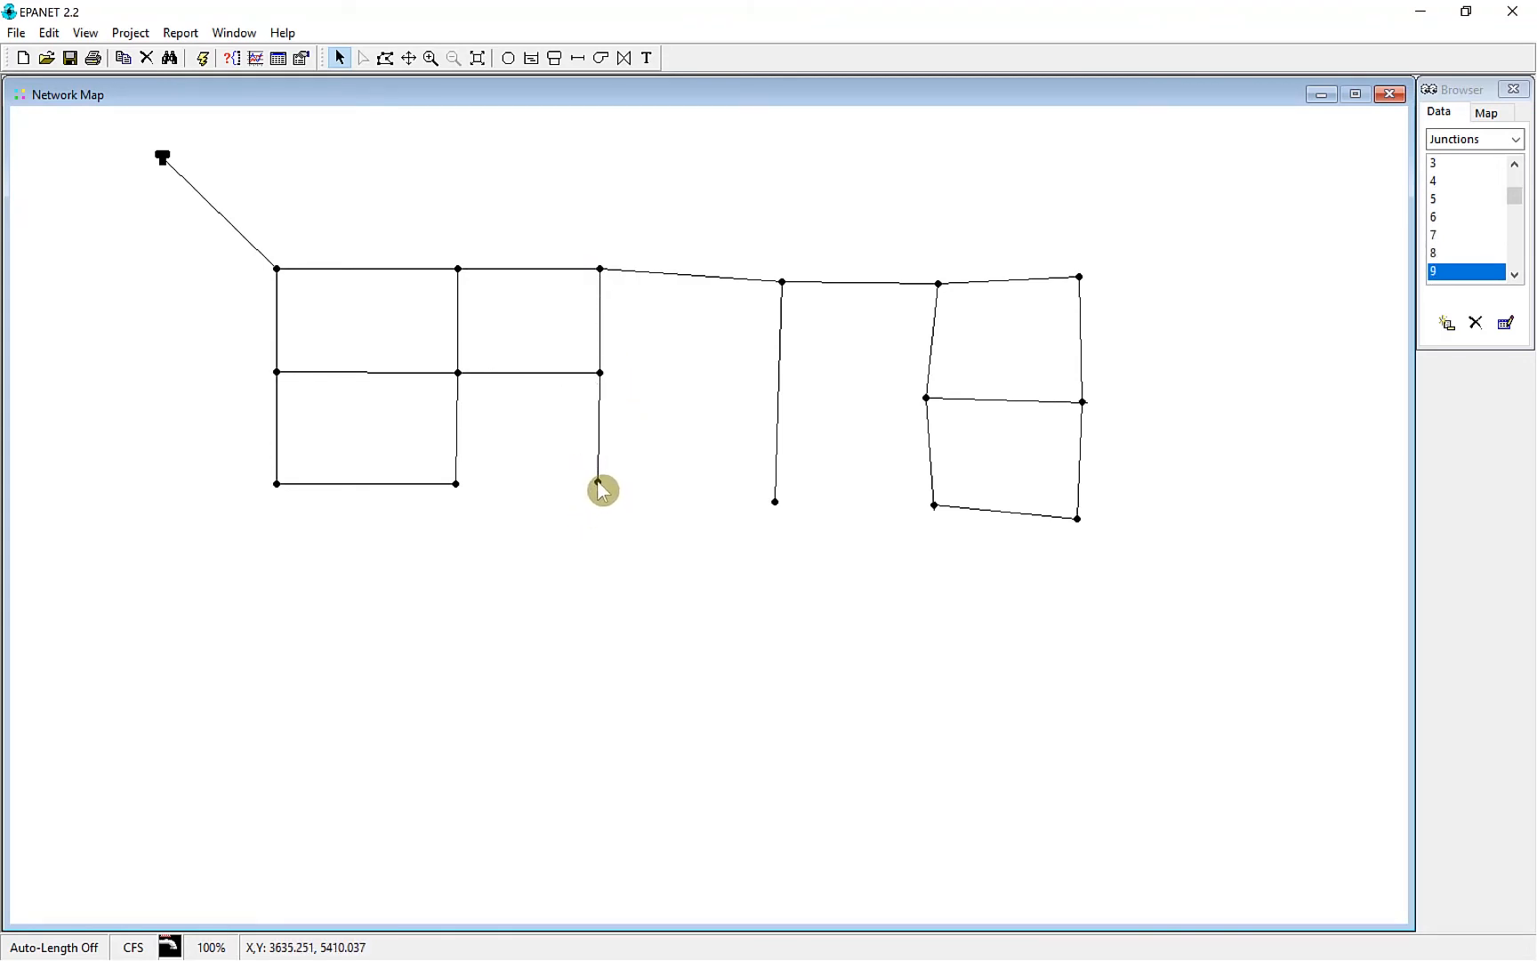
Level junctions 10 and 12 with the upper row and align junctions 11 and 13 directly beneath them.
left_click_drag(783, 284, 776, 270)
left_click_drag(775, 503, 771, 485)
left_click_drag(937, 285, 933, 269)
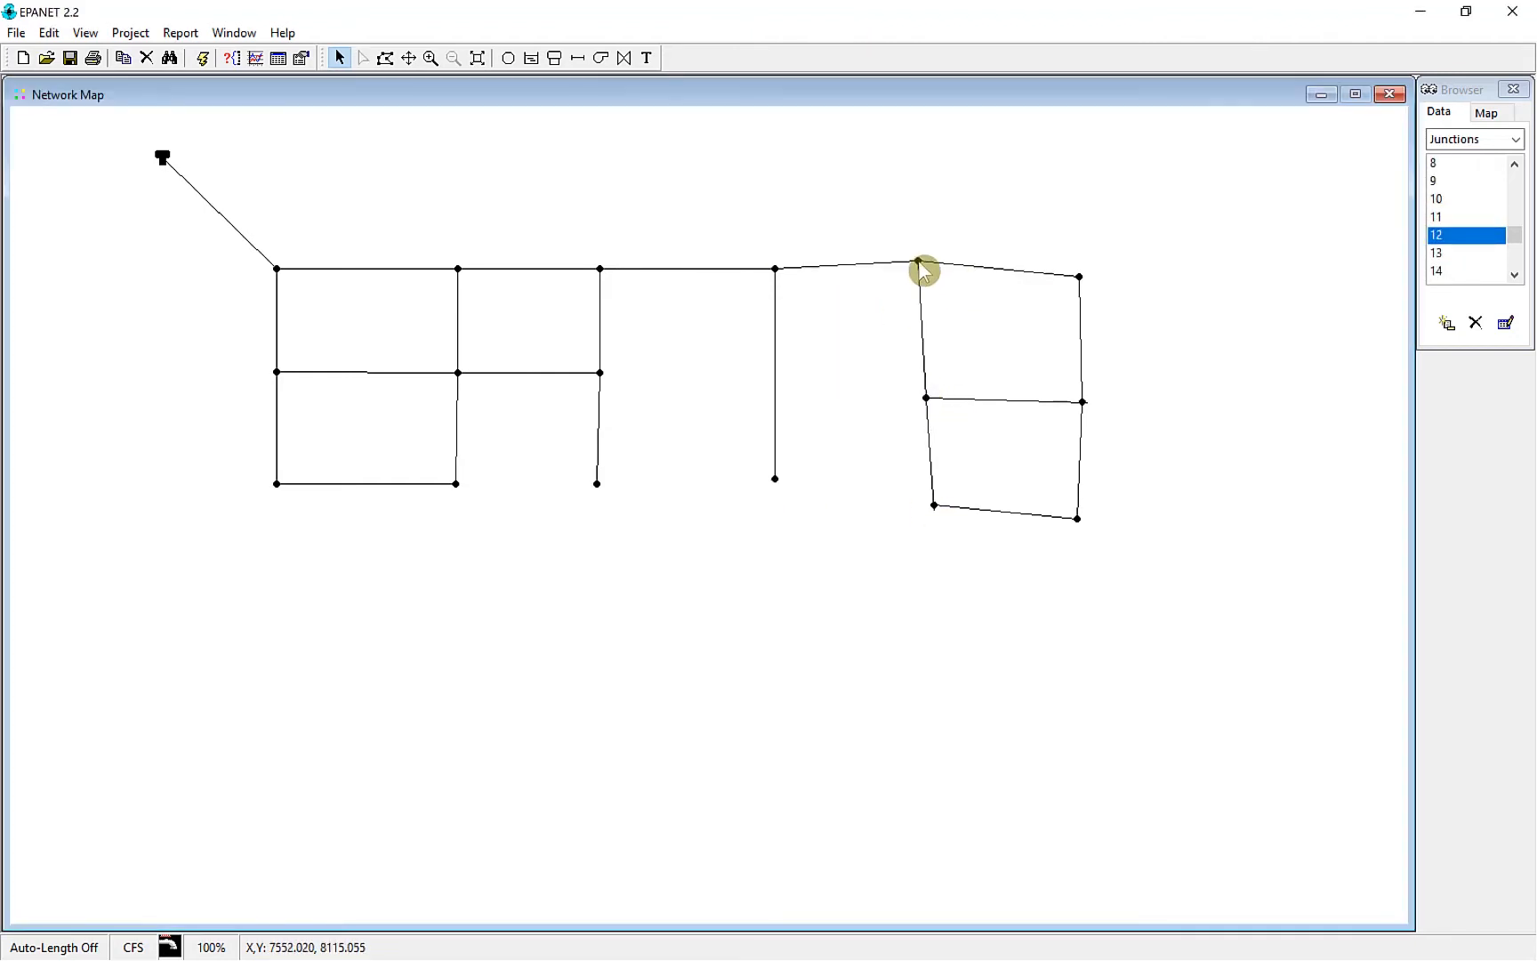
left_click_drag(927, 398, 933, 365)
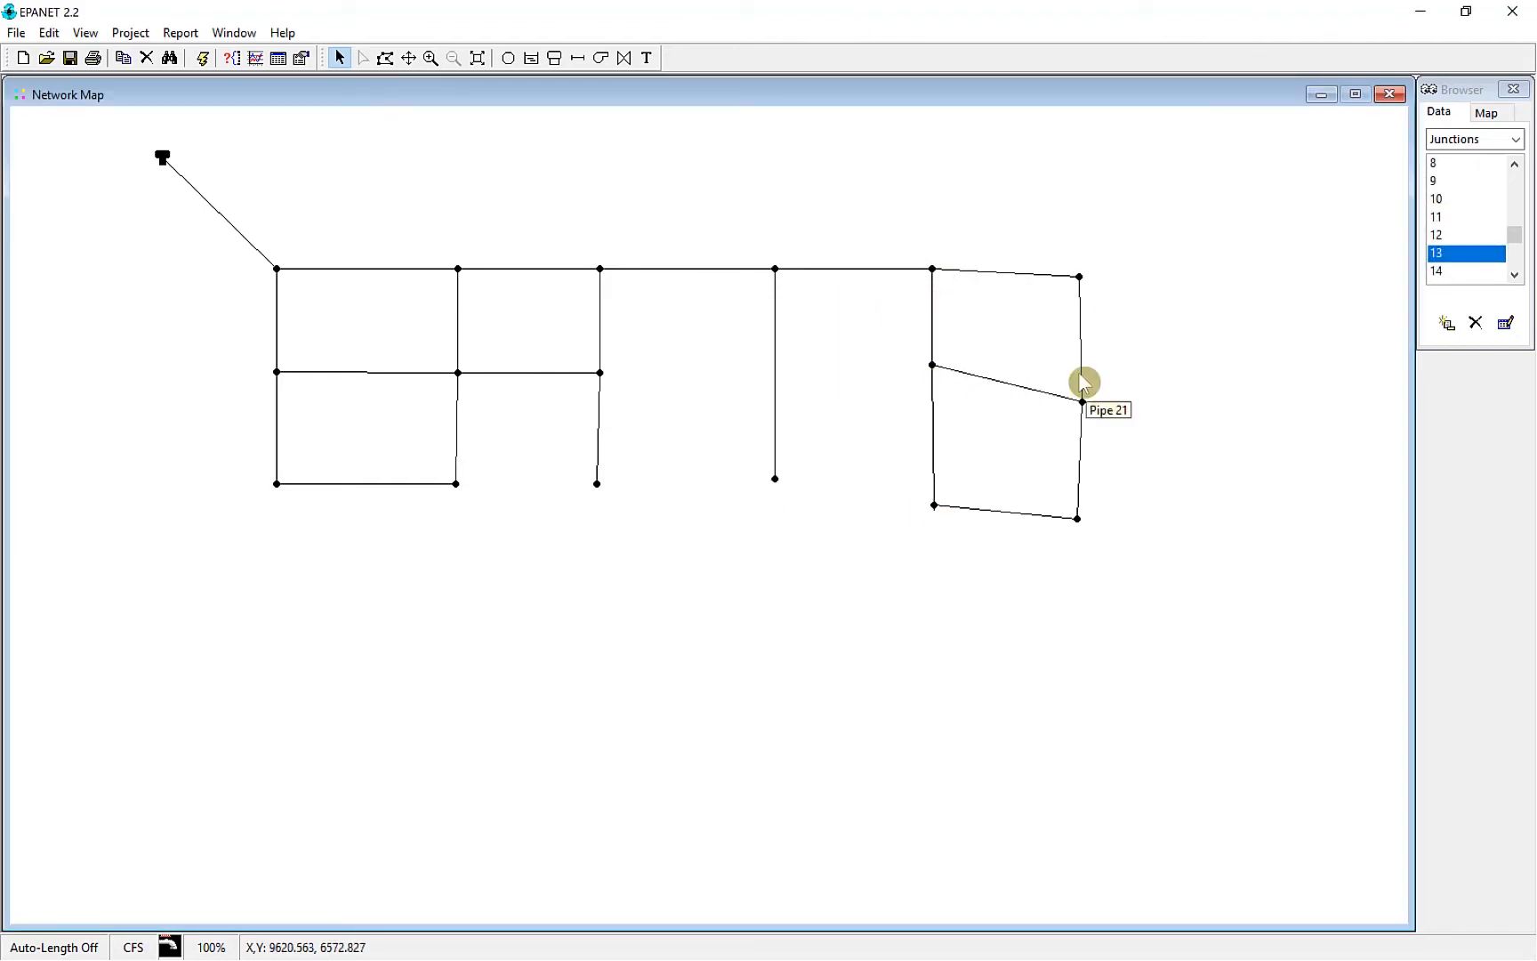
Level junction 15 with the upper row and move junction 16 up towards the height of junction 13.
left_click(1077, 276)
left_click_drag(1079, 278, 1074, 270)
left_click_drag(1084, 403, 1084, 388)
Delete the pipe between junctions 13 and 16 and redraw it as a straight pipe.
right_click(1089, 402)
left_click(1096, 438)
left_click(727, 516)
left_click(577, 59)
left_click(932, 364)
left_click(1094, 395)
Align junctions 16 and 17 beneath junction 15, and level junction 14 with junction 17.
left_click(339, 57)
left_click(1092, 401)
left_click_drag(1077, 519, 1073, 468)
left_click_drag(934, 505, 934, 469)
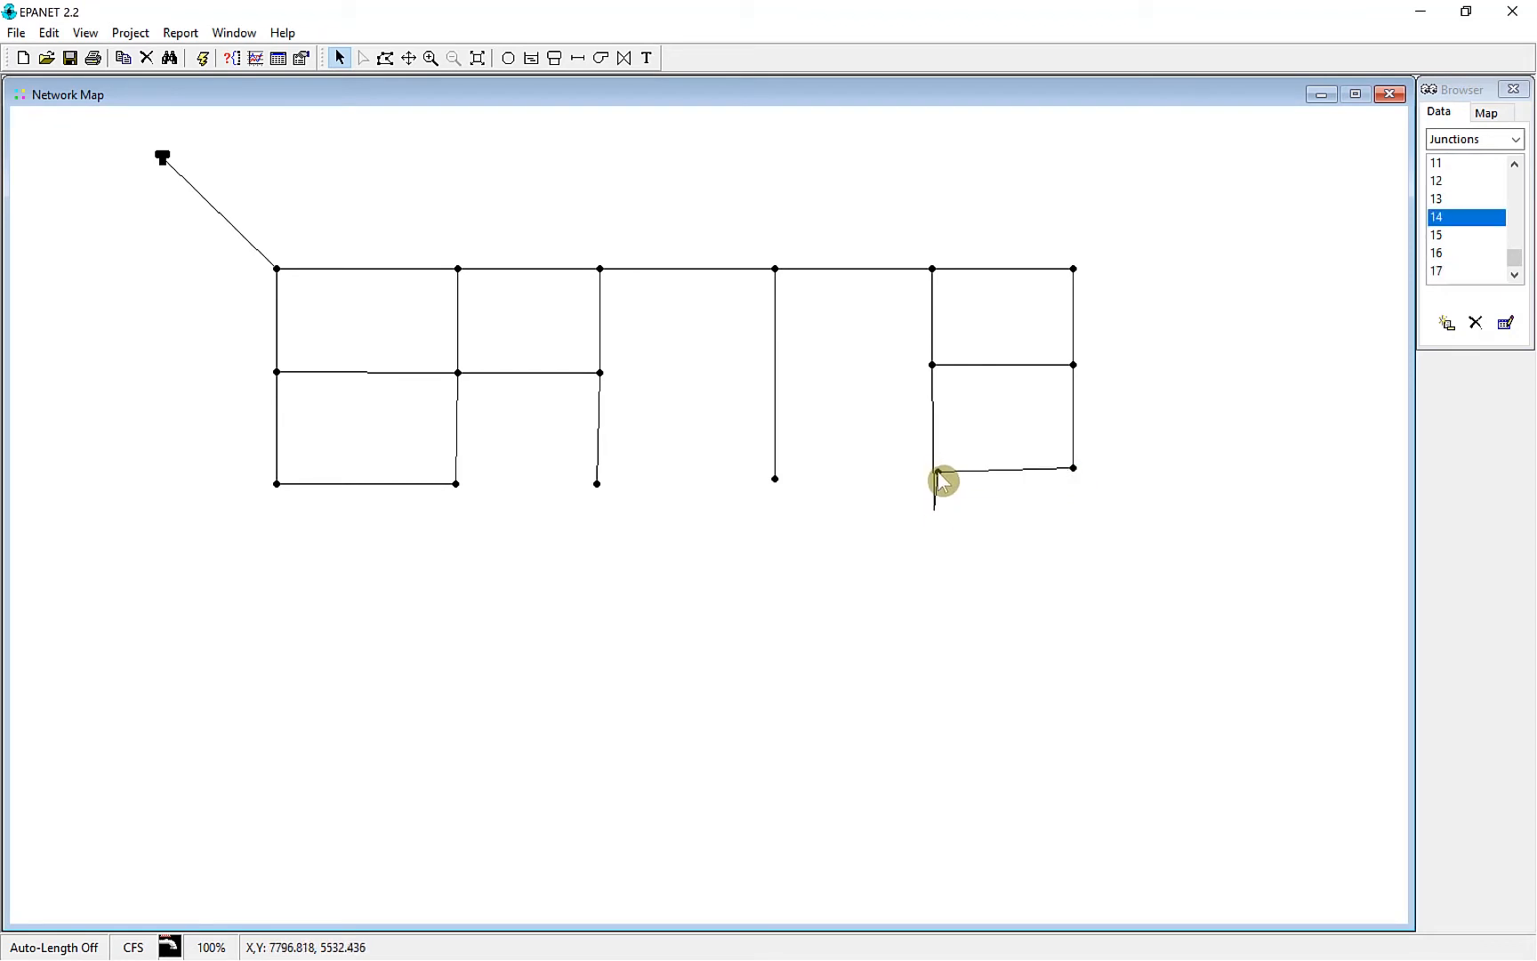
left_click(1077, 476)
Delete the pipe between junctions 13 and 14, redraw it straight, and align junction 14 beneath junction 13.
left_click(933, 501)
key("Delete")
left_click(725, 525)
left_click(577, 58)
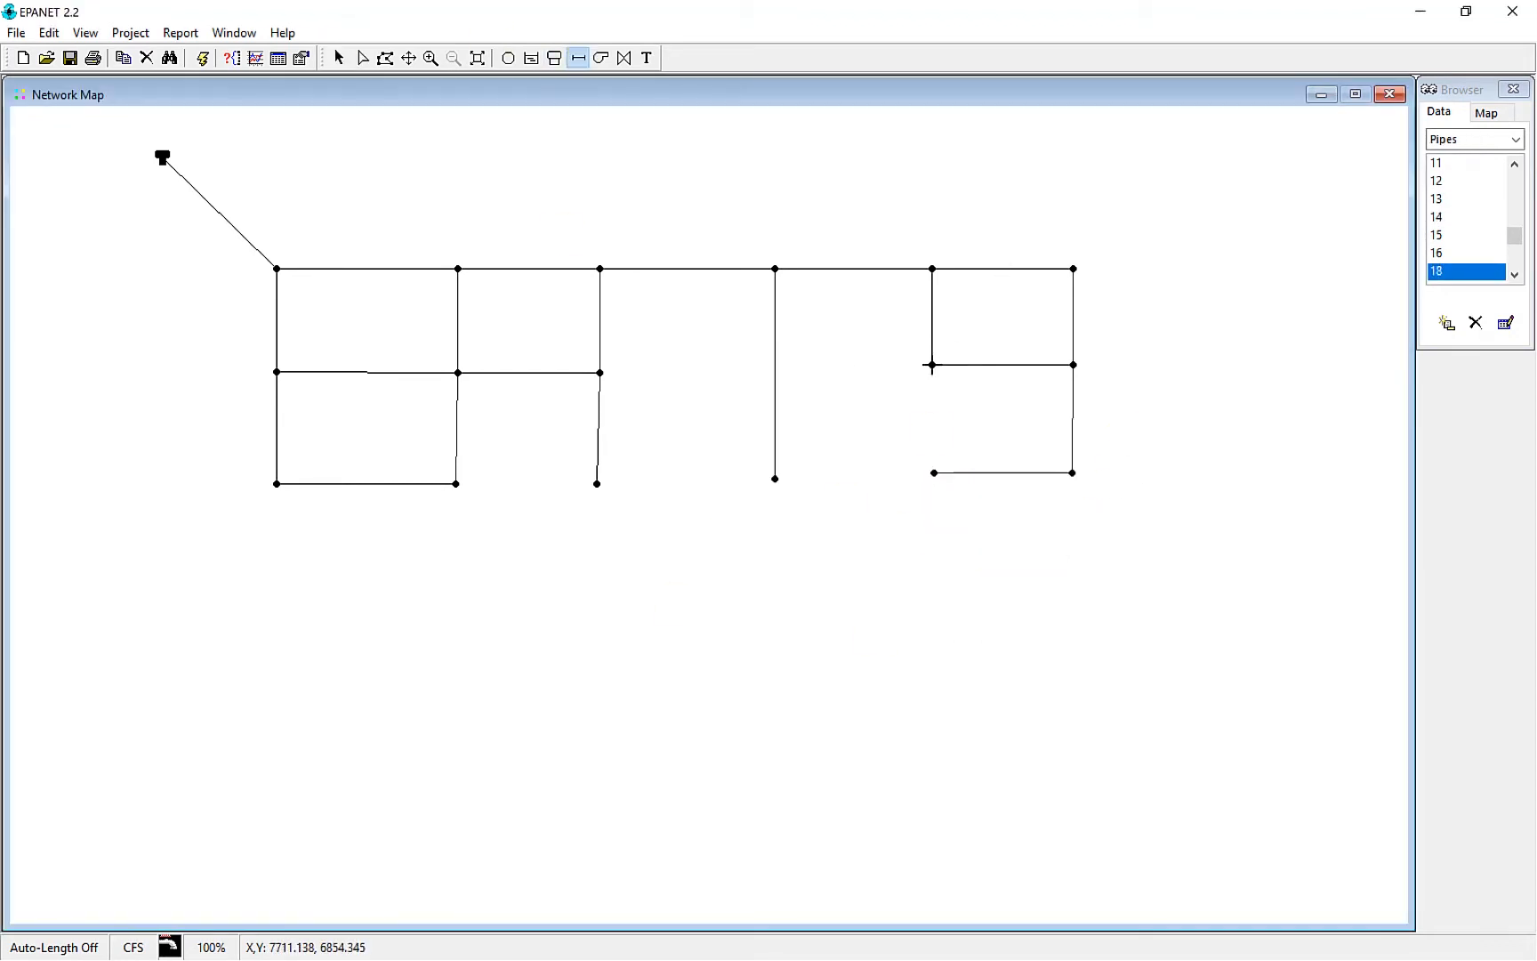
left_click(932, 363)
left_click(339, 58)
left_click(935, 476)
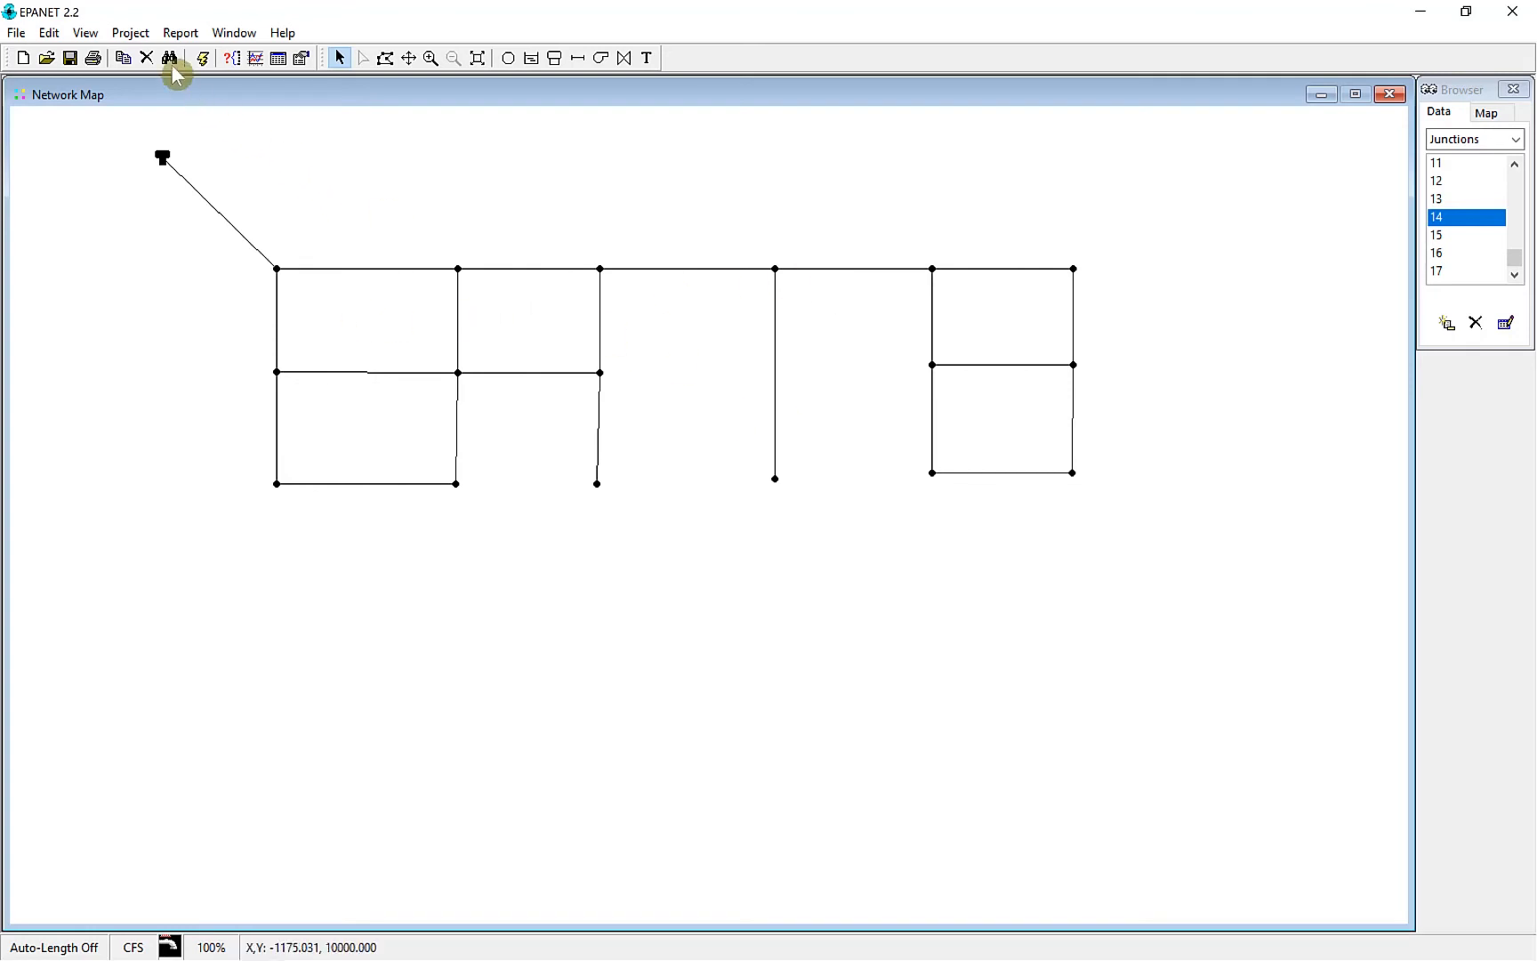
Set the map notation options to display node IDs, node values, link IDs and link values.
left_click(85, 33)
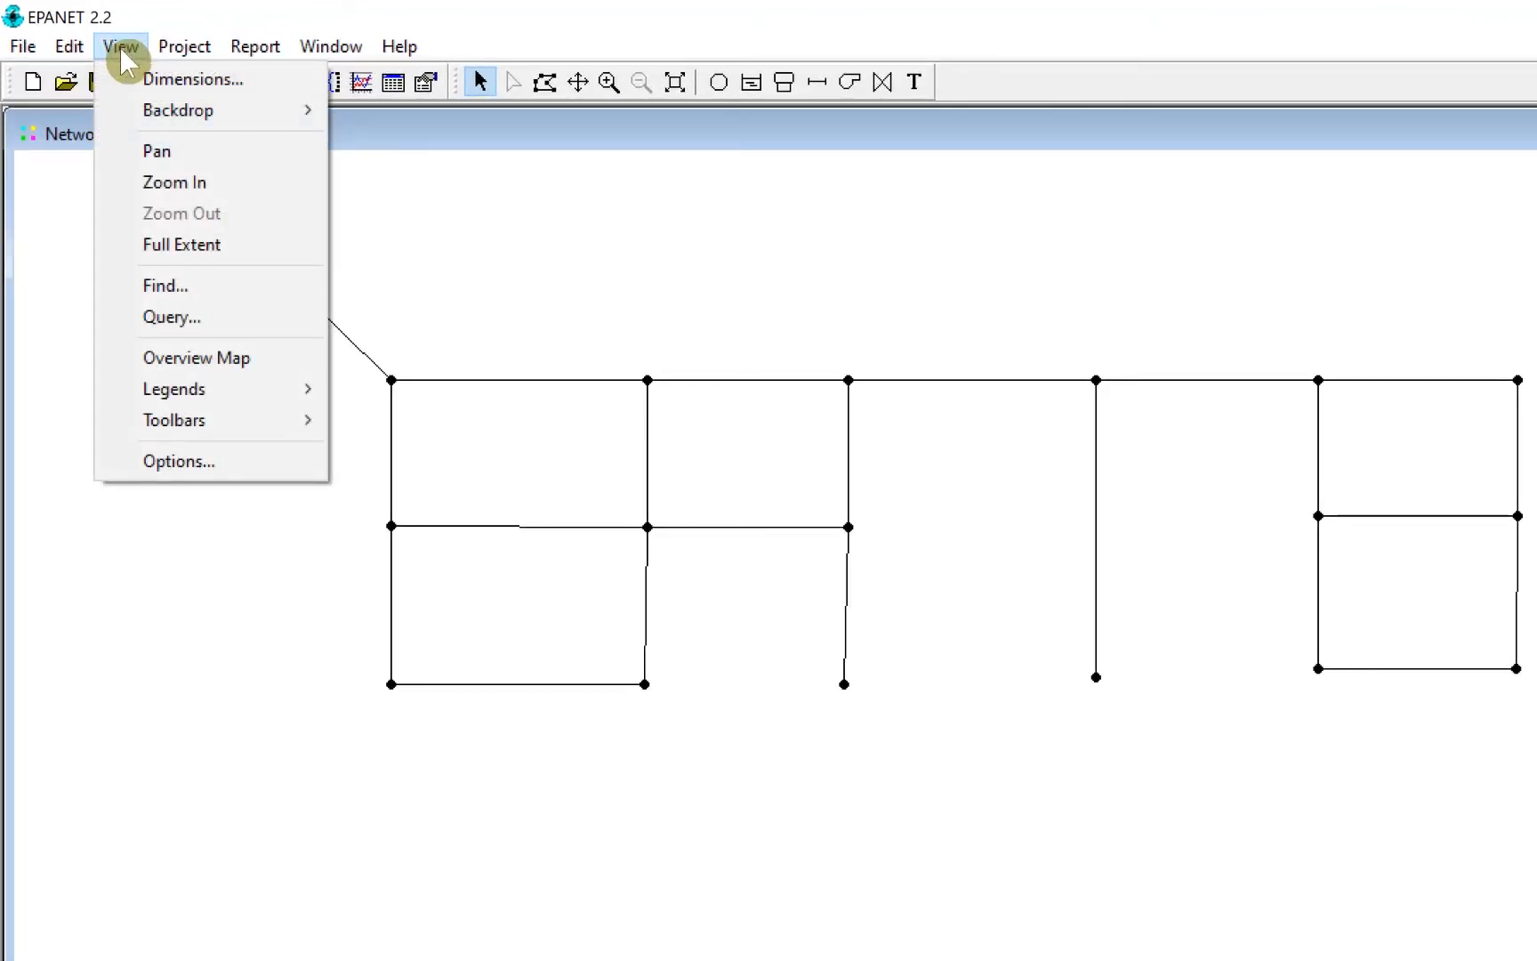
left_click(169, 460)
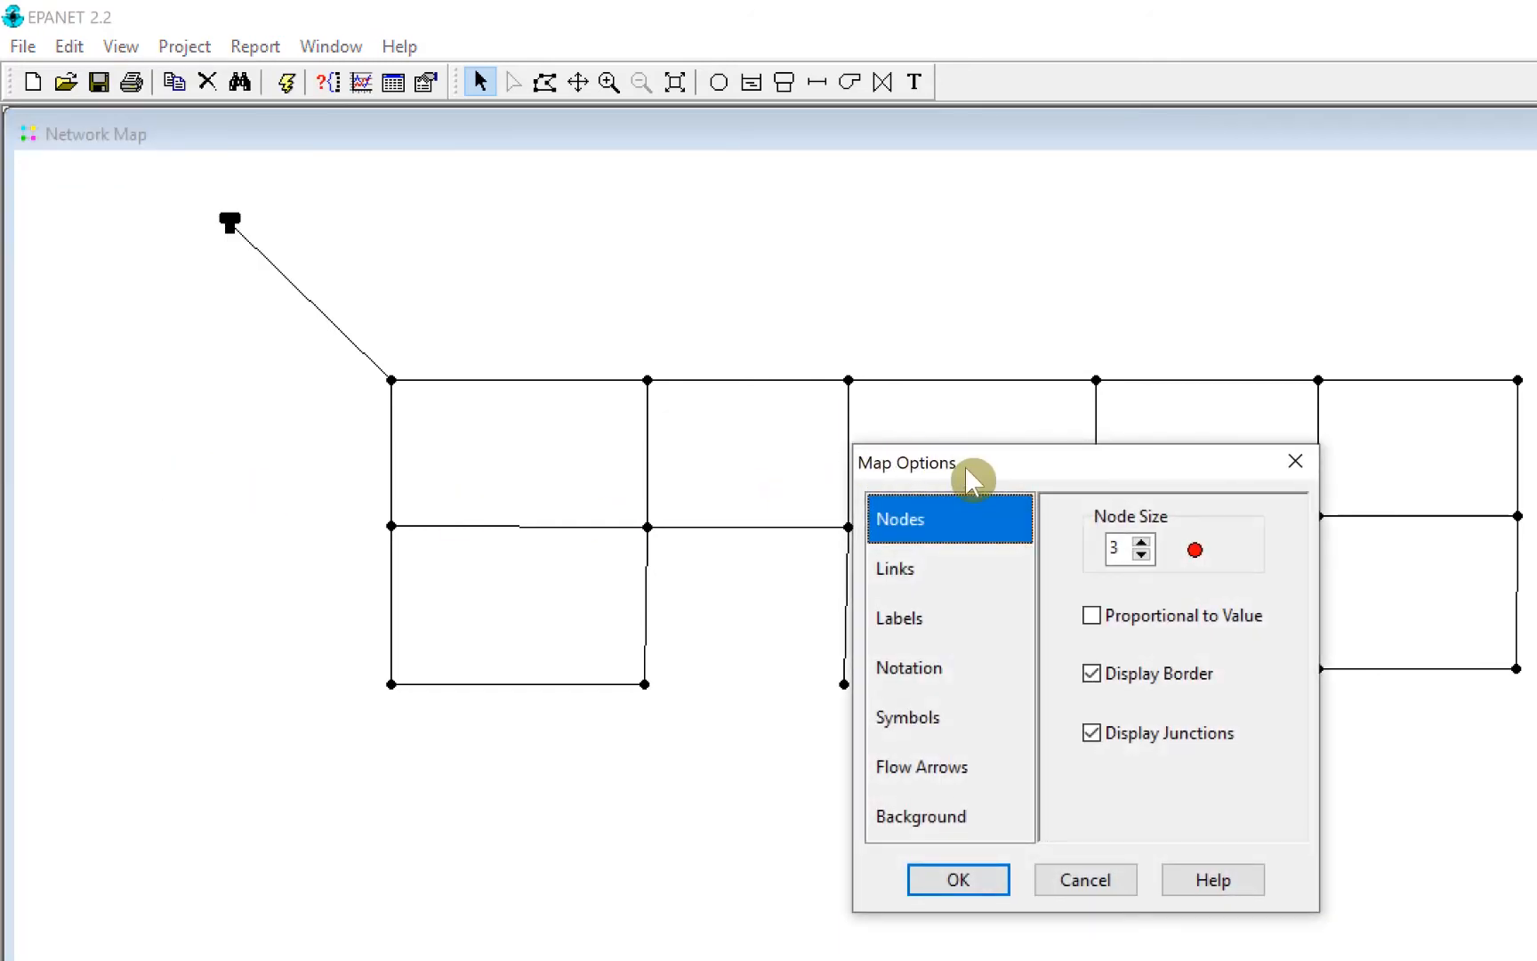
left_click_drag(960, 460, 1134, 587)
left_click(1123, 744)
left_click(1117, 792)
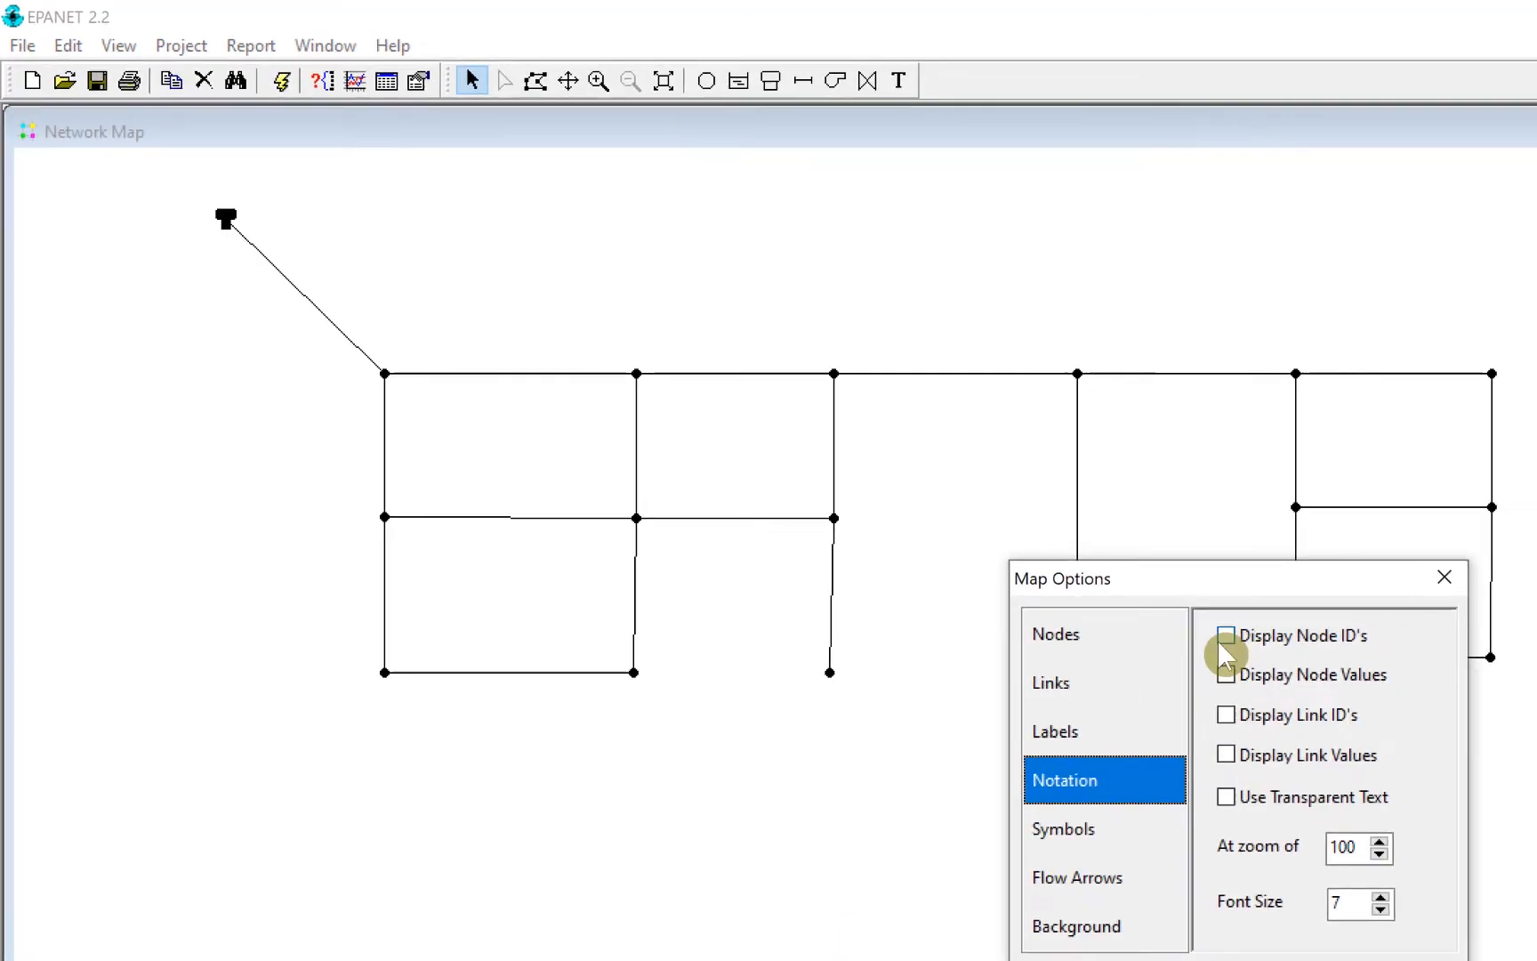
left_click(1227, 637)
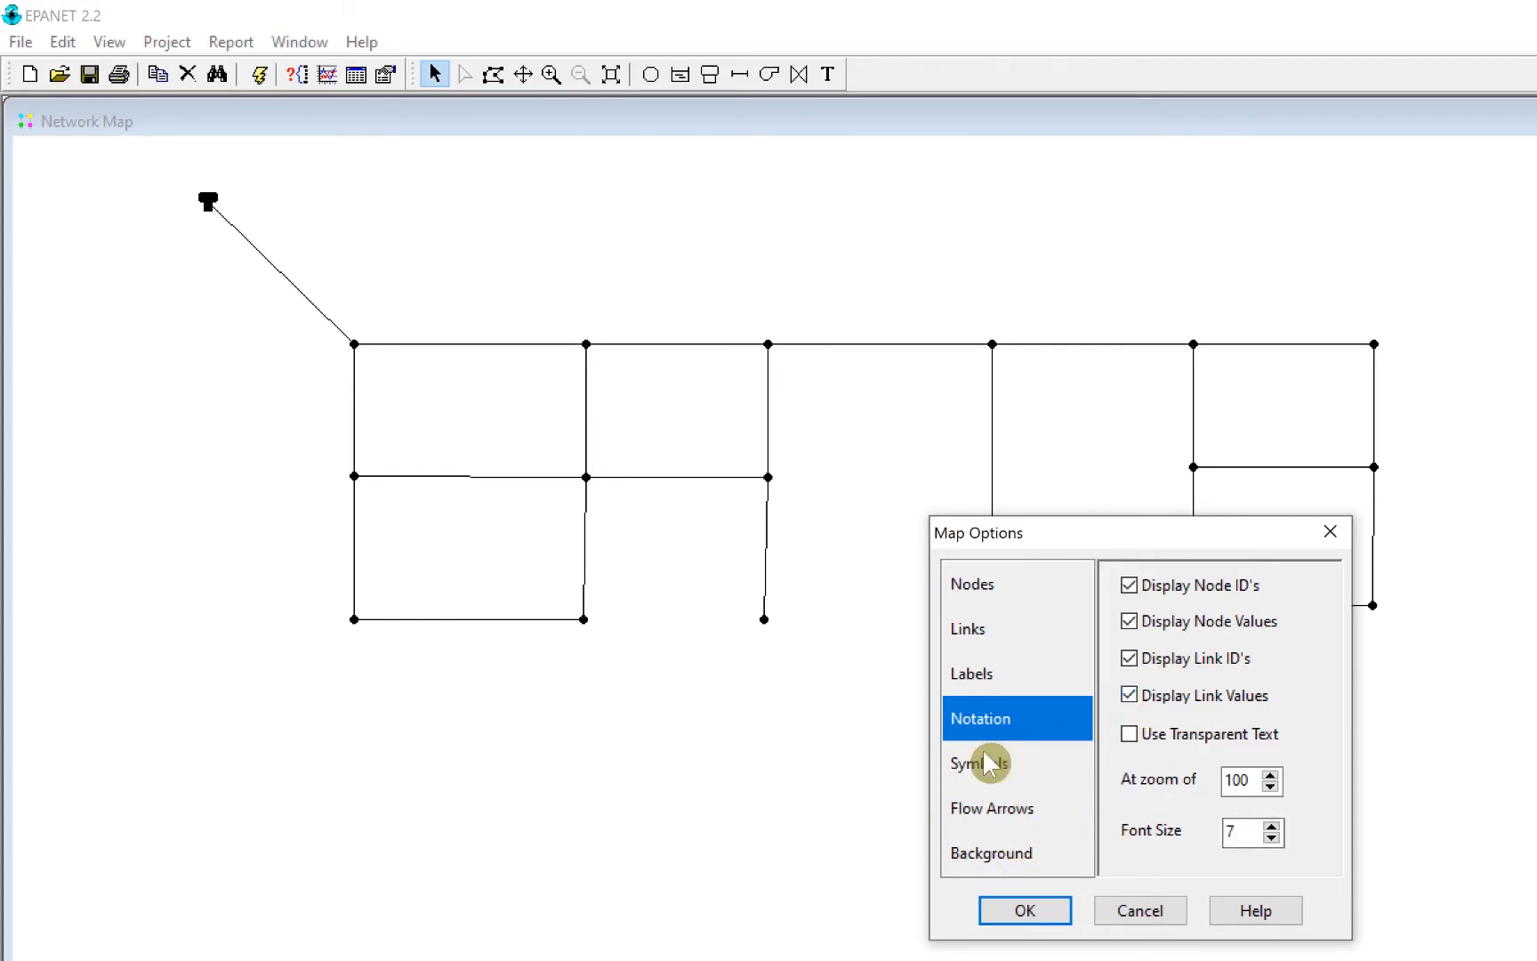
left_click(1019, 911)
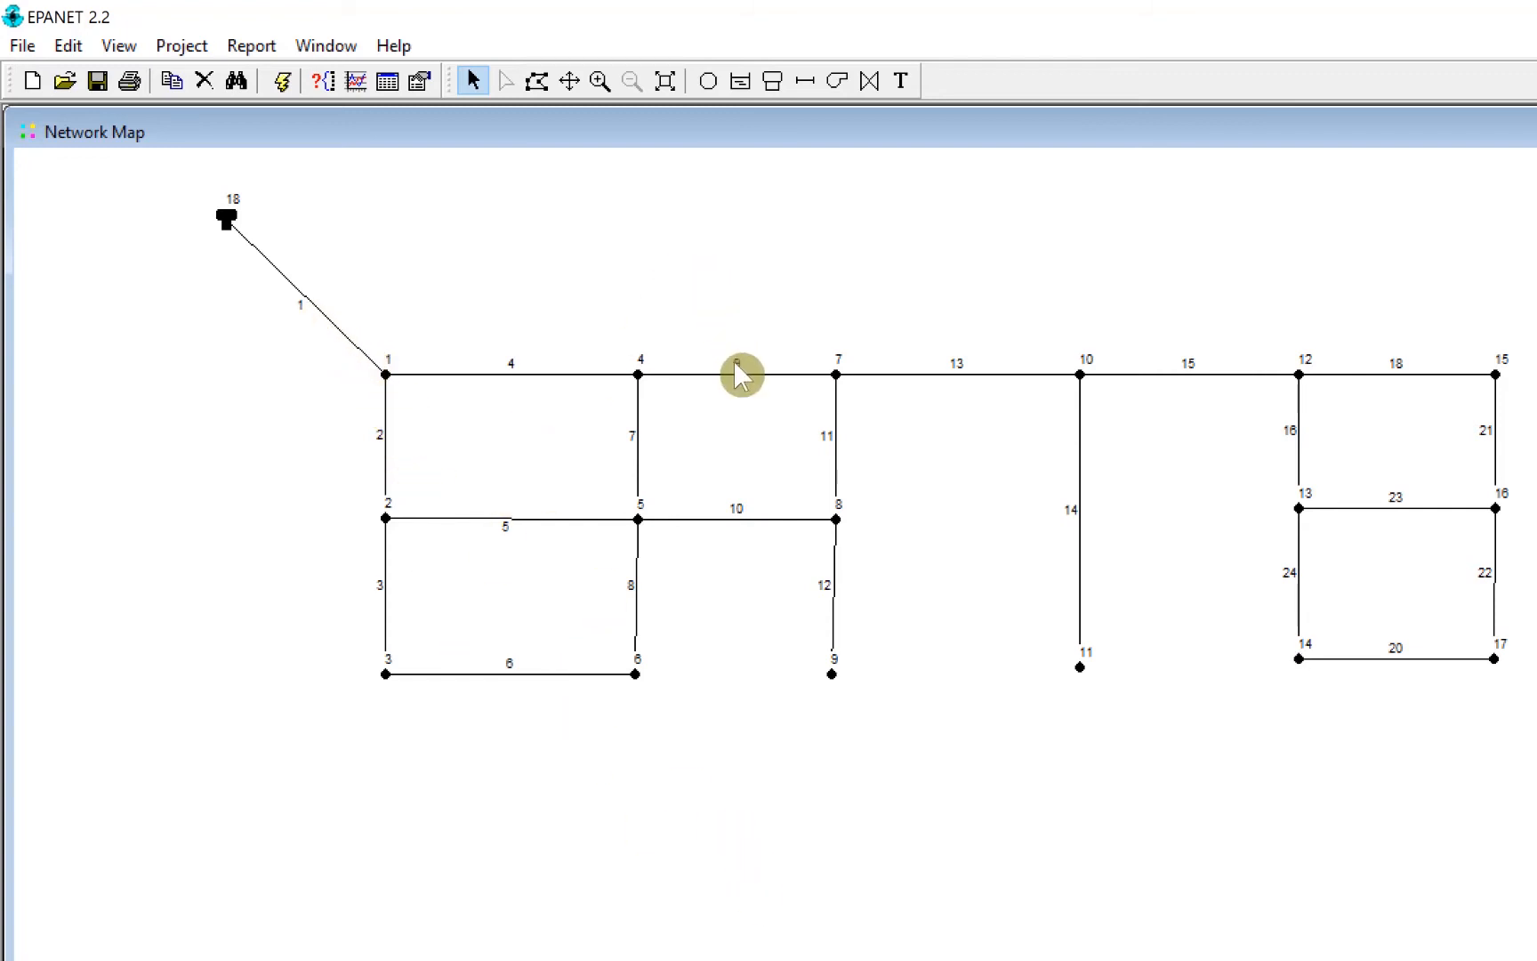
Rename the pipe from the tank to junction 1 as P1 and the pipe between junctions 1 and 2 as P2.
double_click(305, 307)
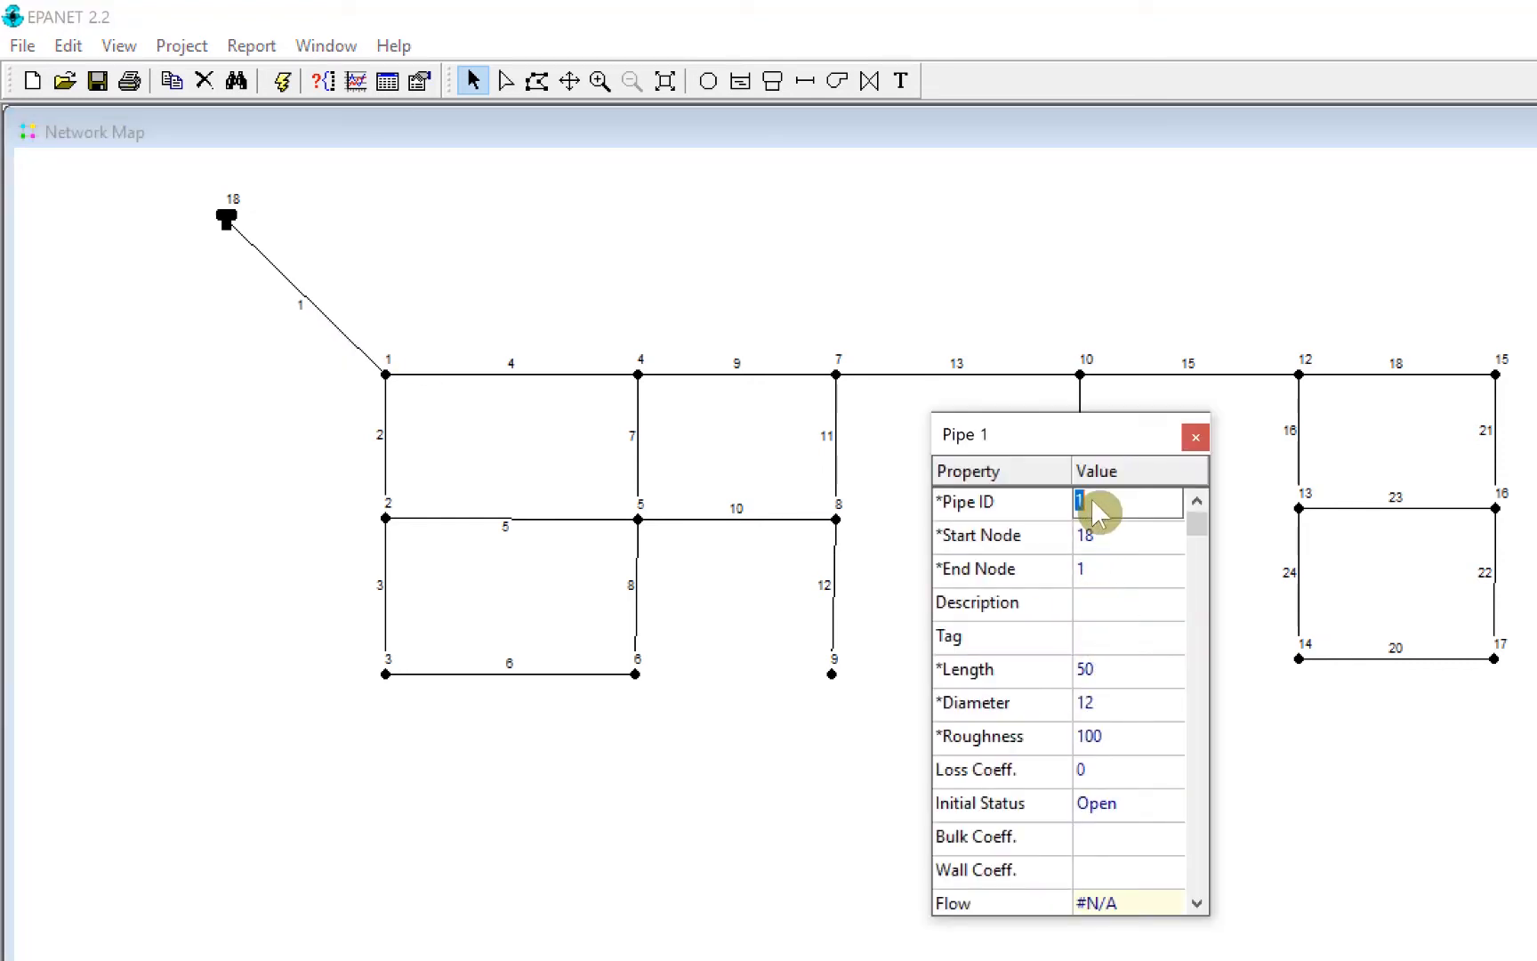
left_click(1197, 434)
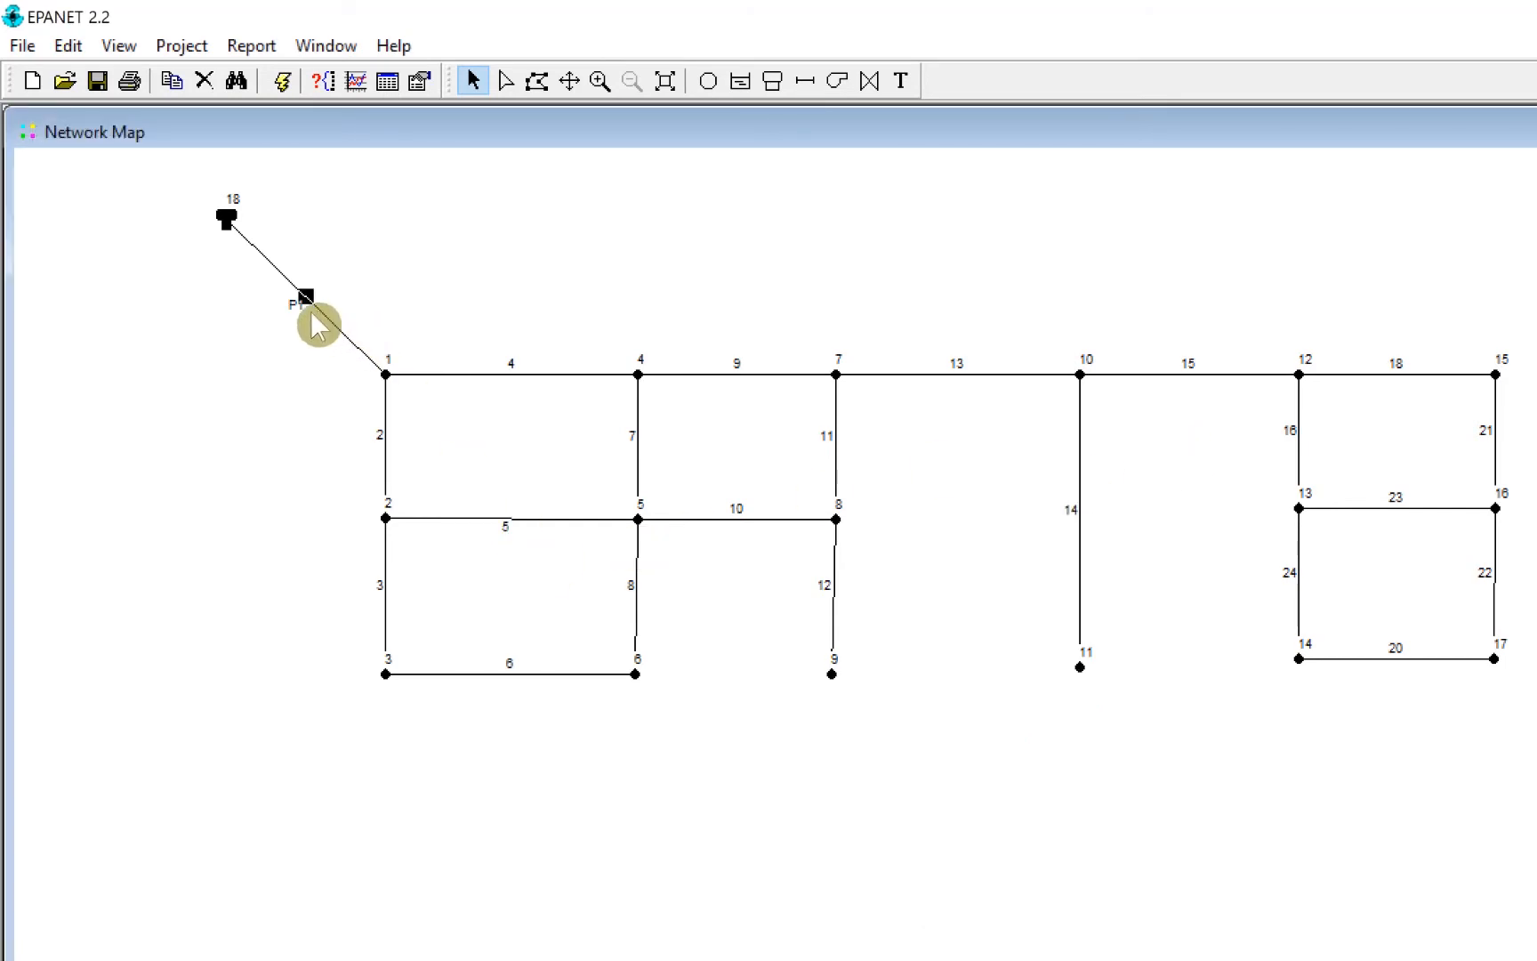
double_click(385, 447)
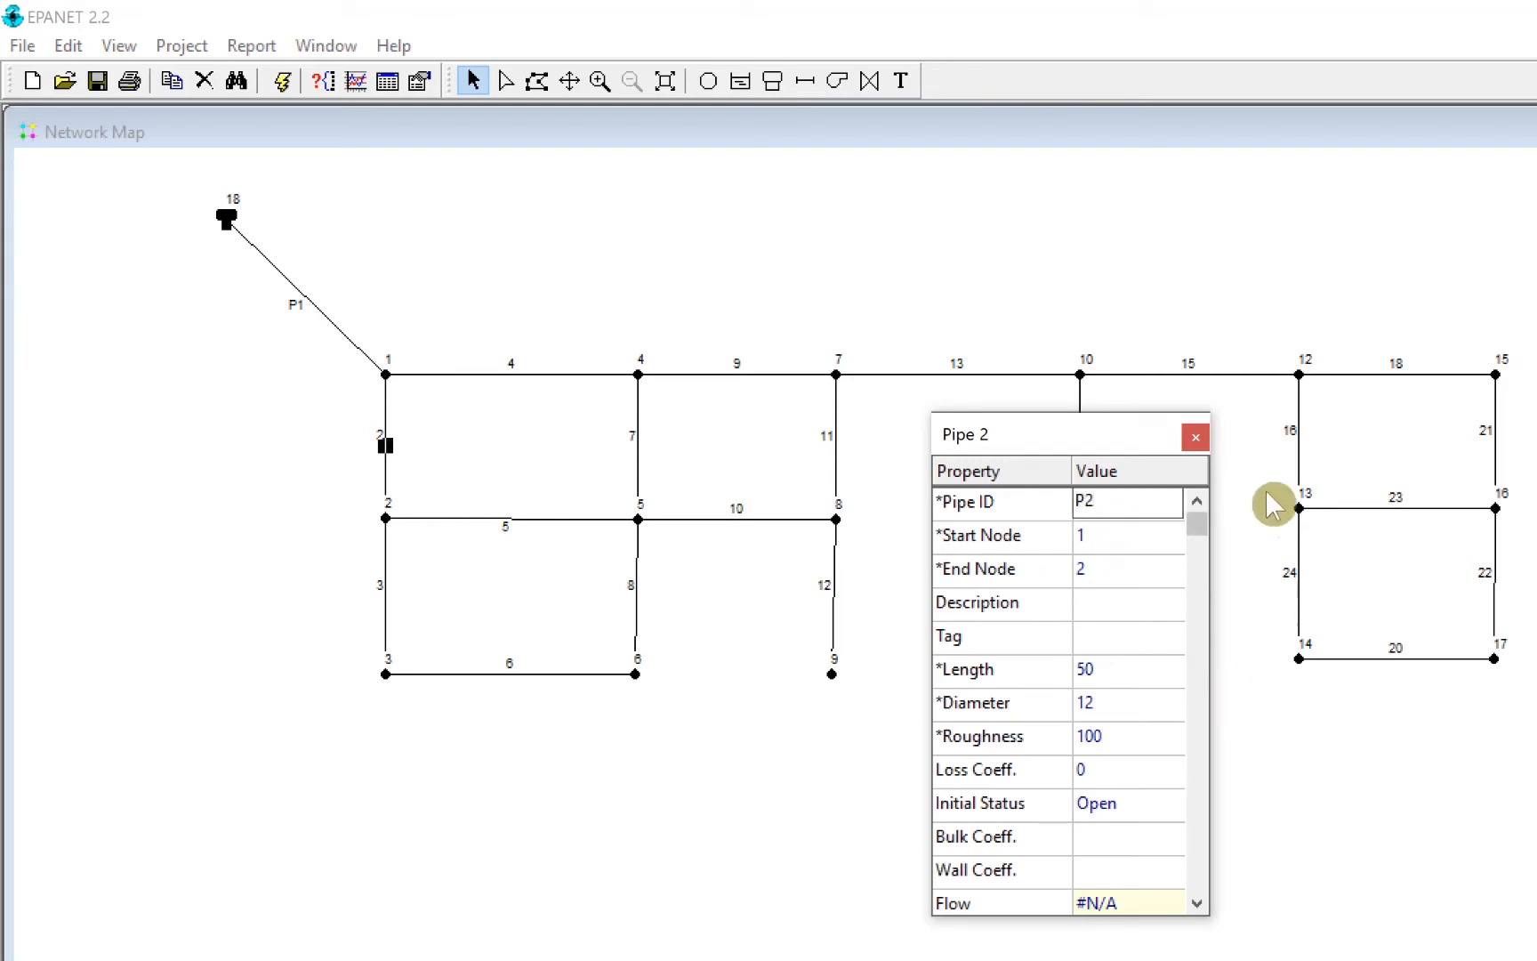
left_click(1196, 437)
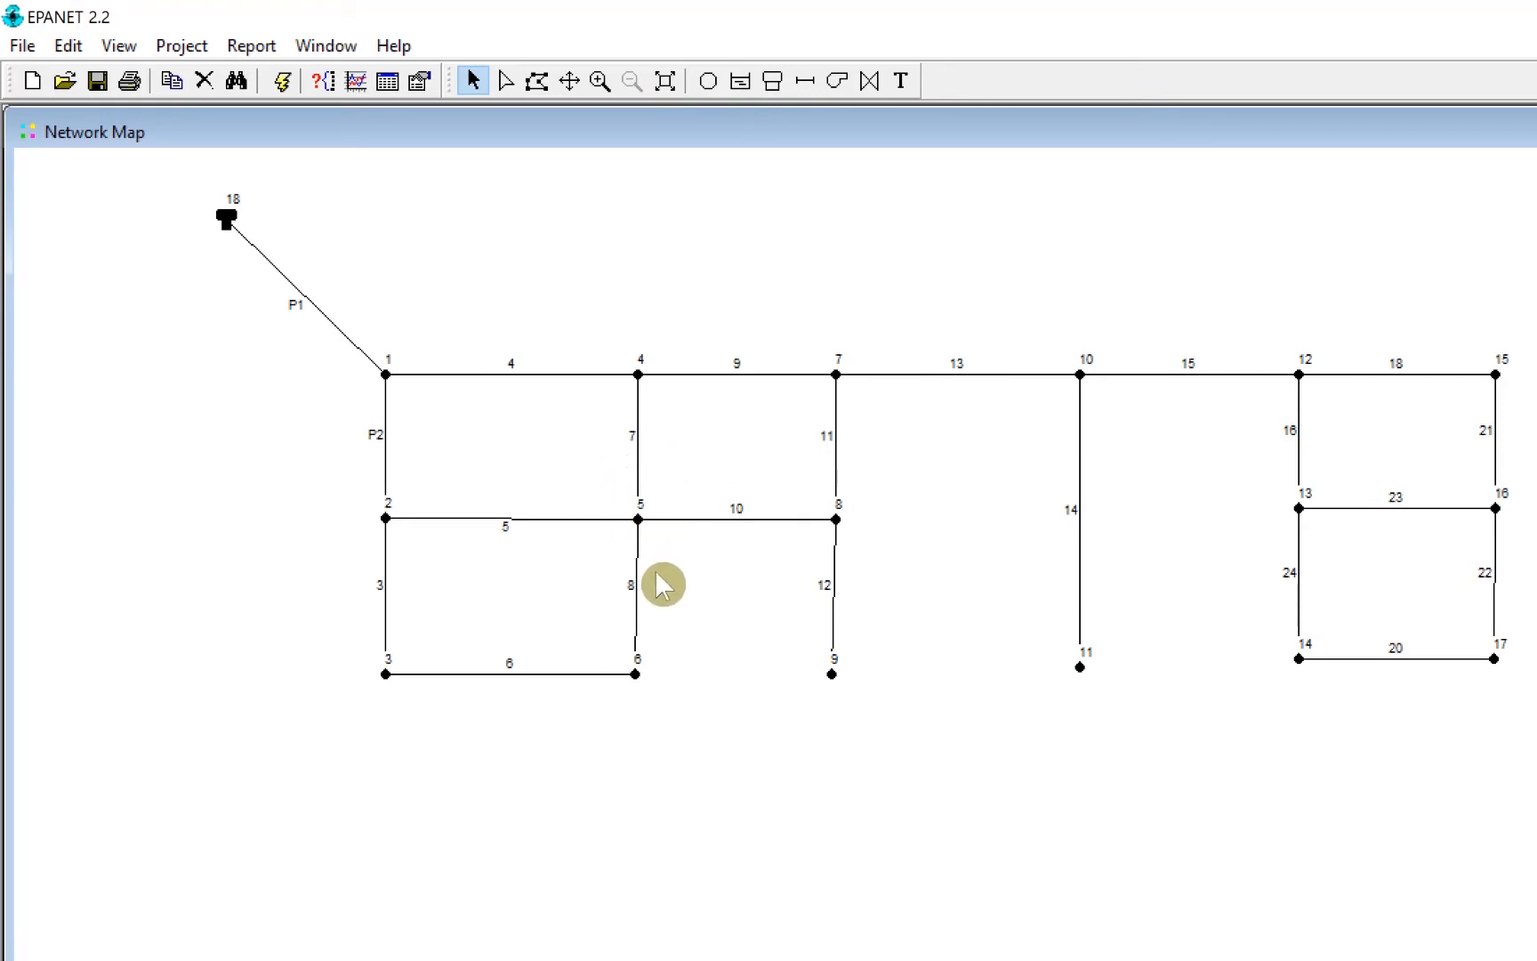
Check the pipe labels in Figure 1 in Word, and rename EPANET pipes 3 and 4 as P3 and P4.
left_click(63, 83)
left_click(1251, 579)
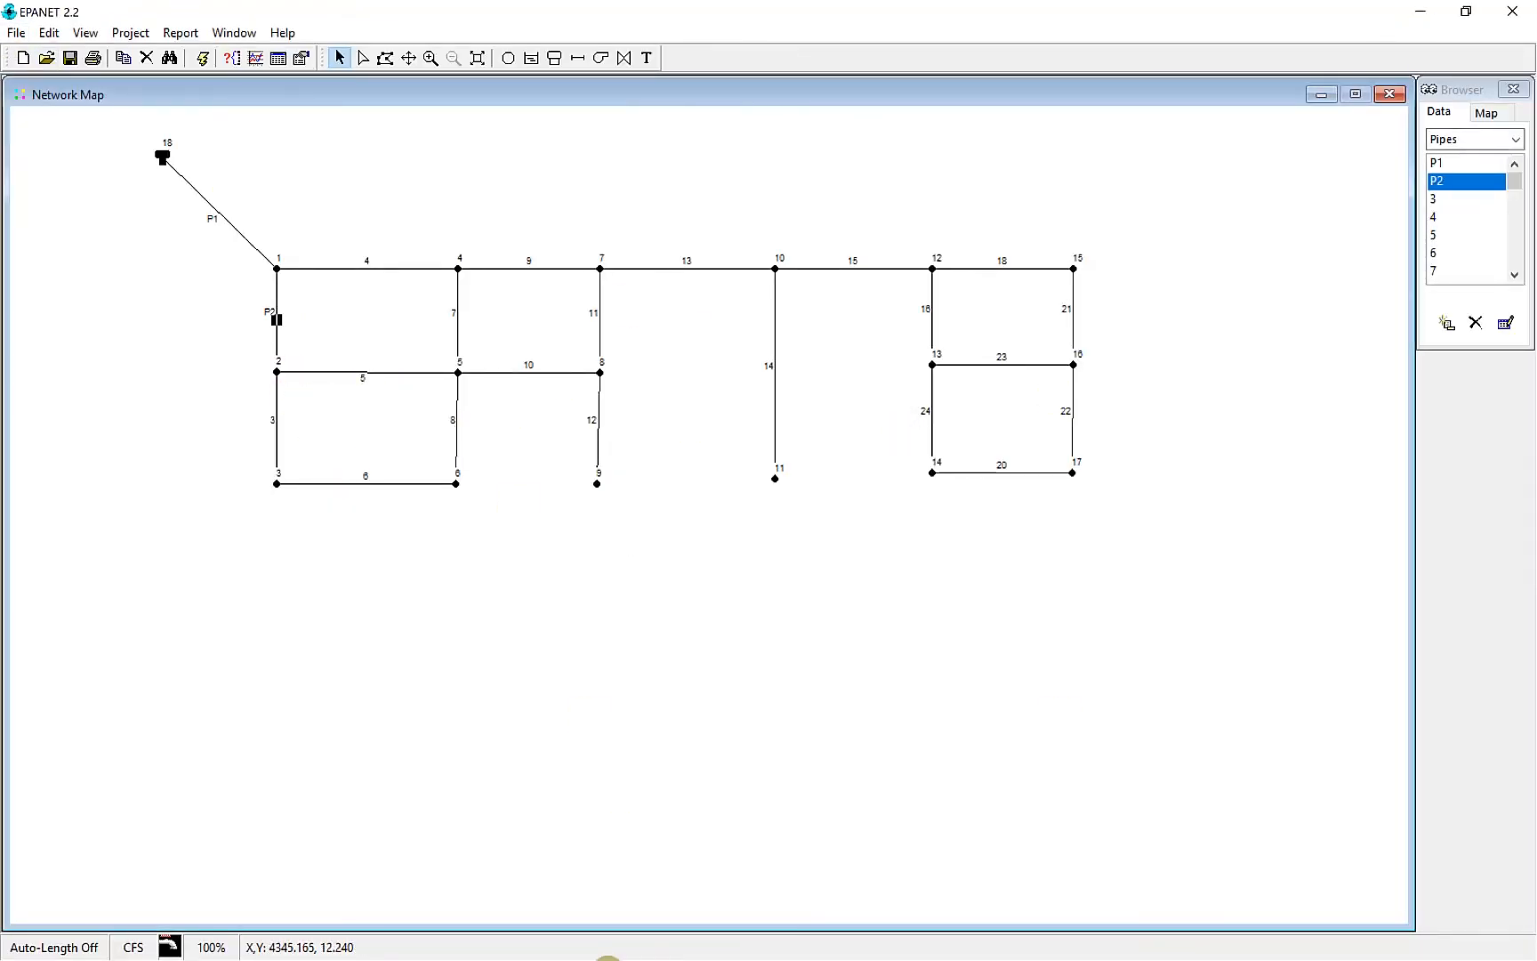
key("alt+Tab")
scroll(613, 707, "up", 4)
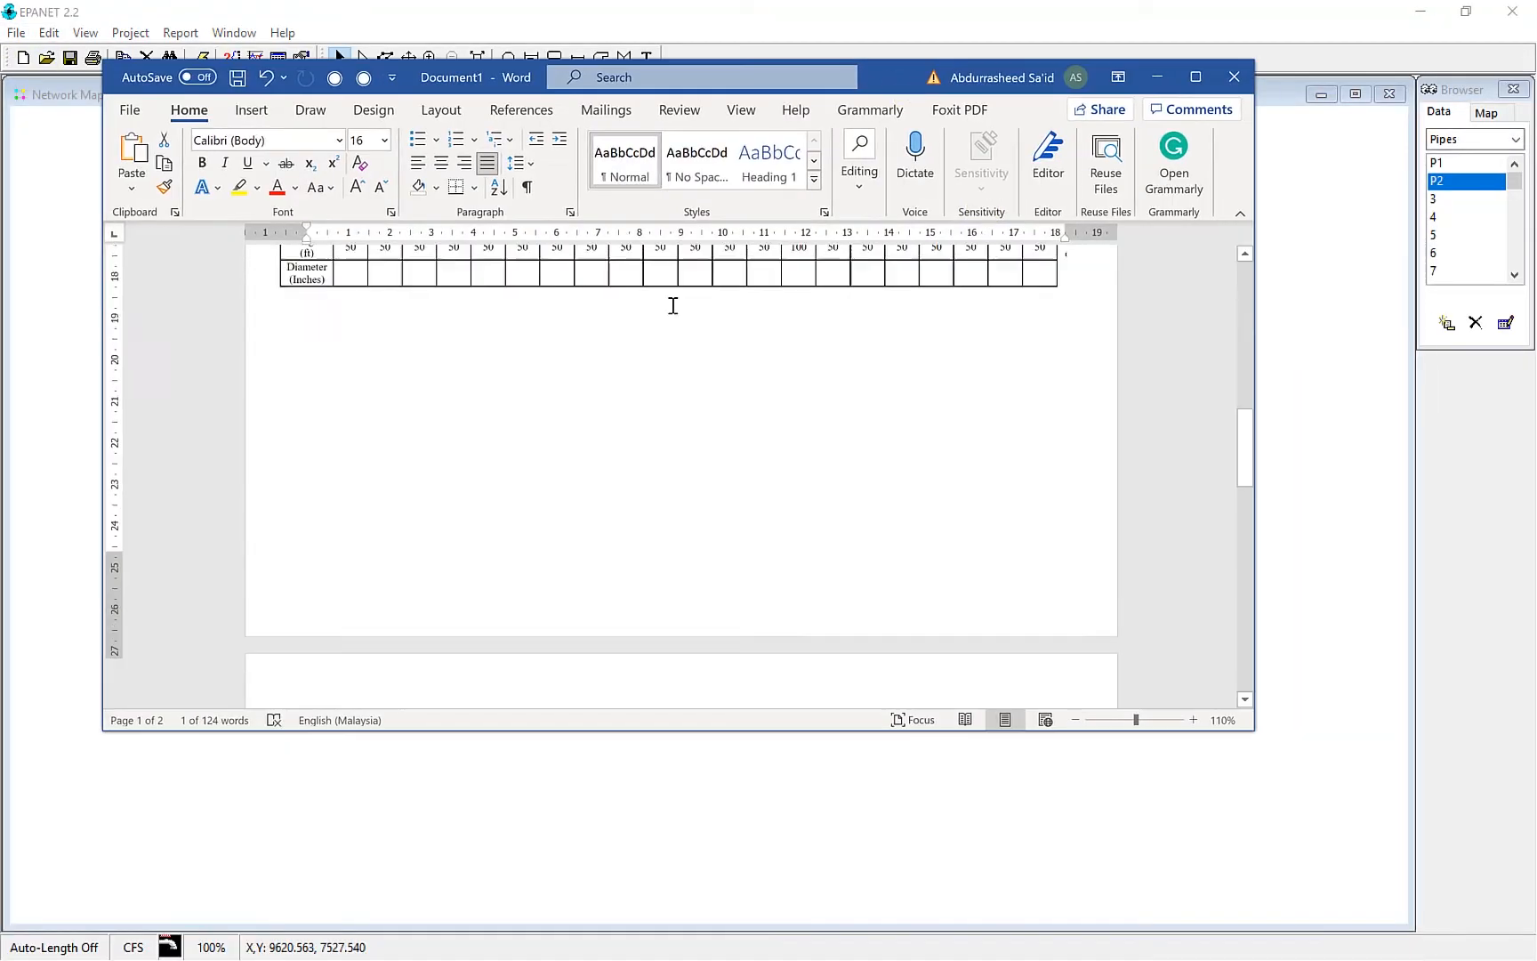
scroll(673, 305, "up", 5)
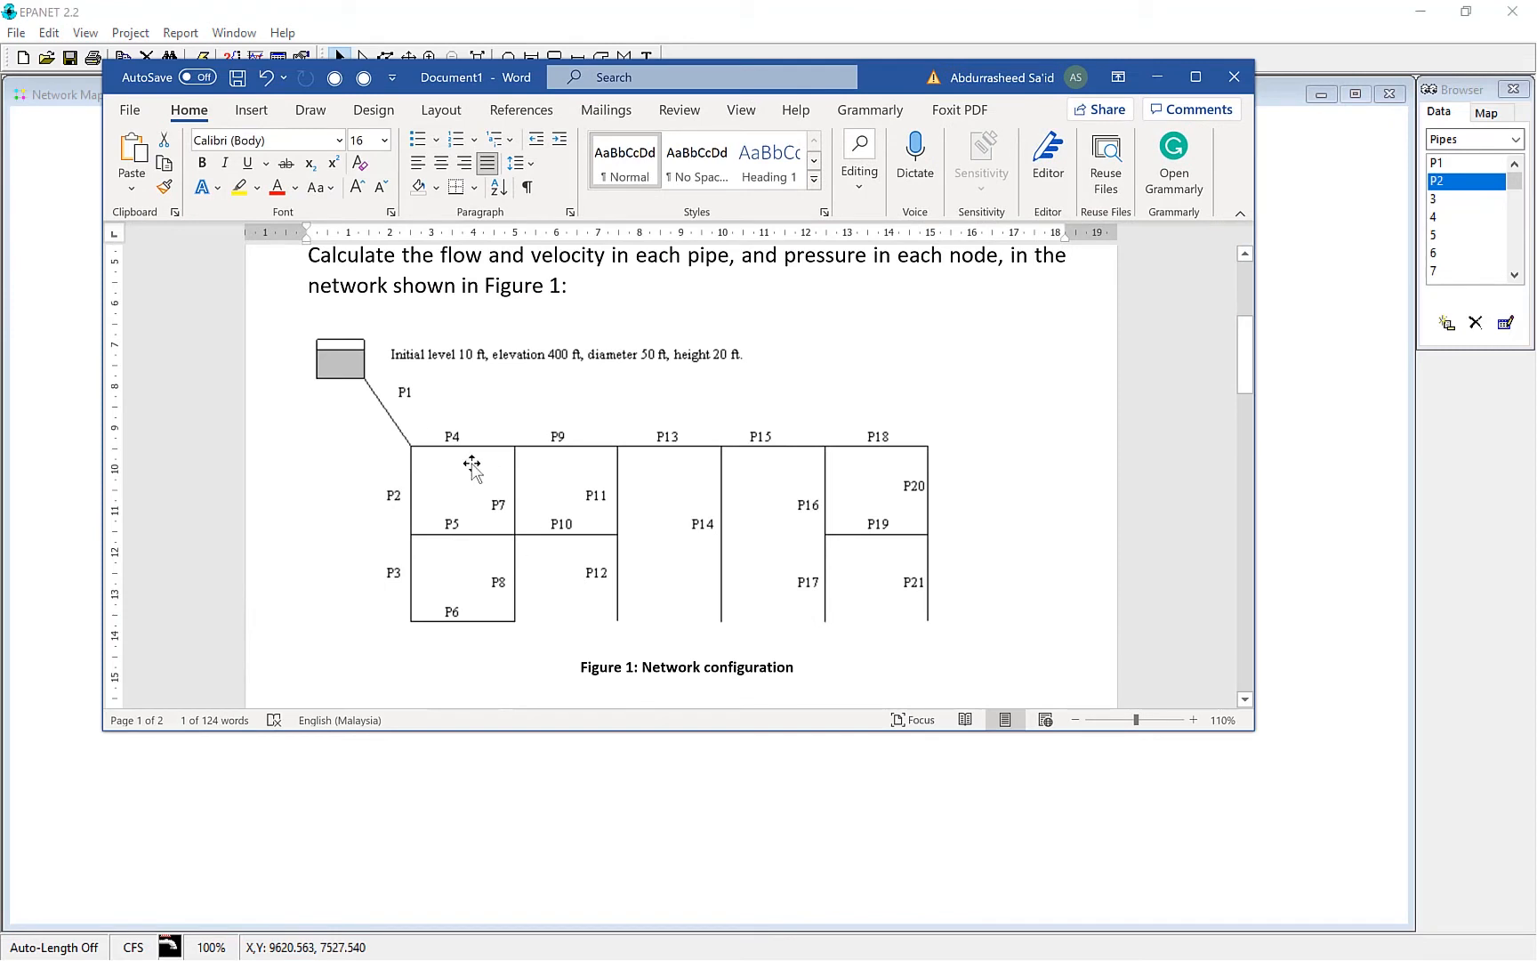
left_click(1156, 76)
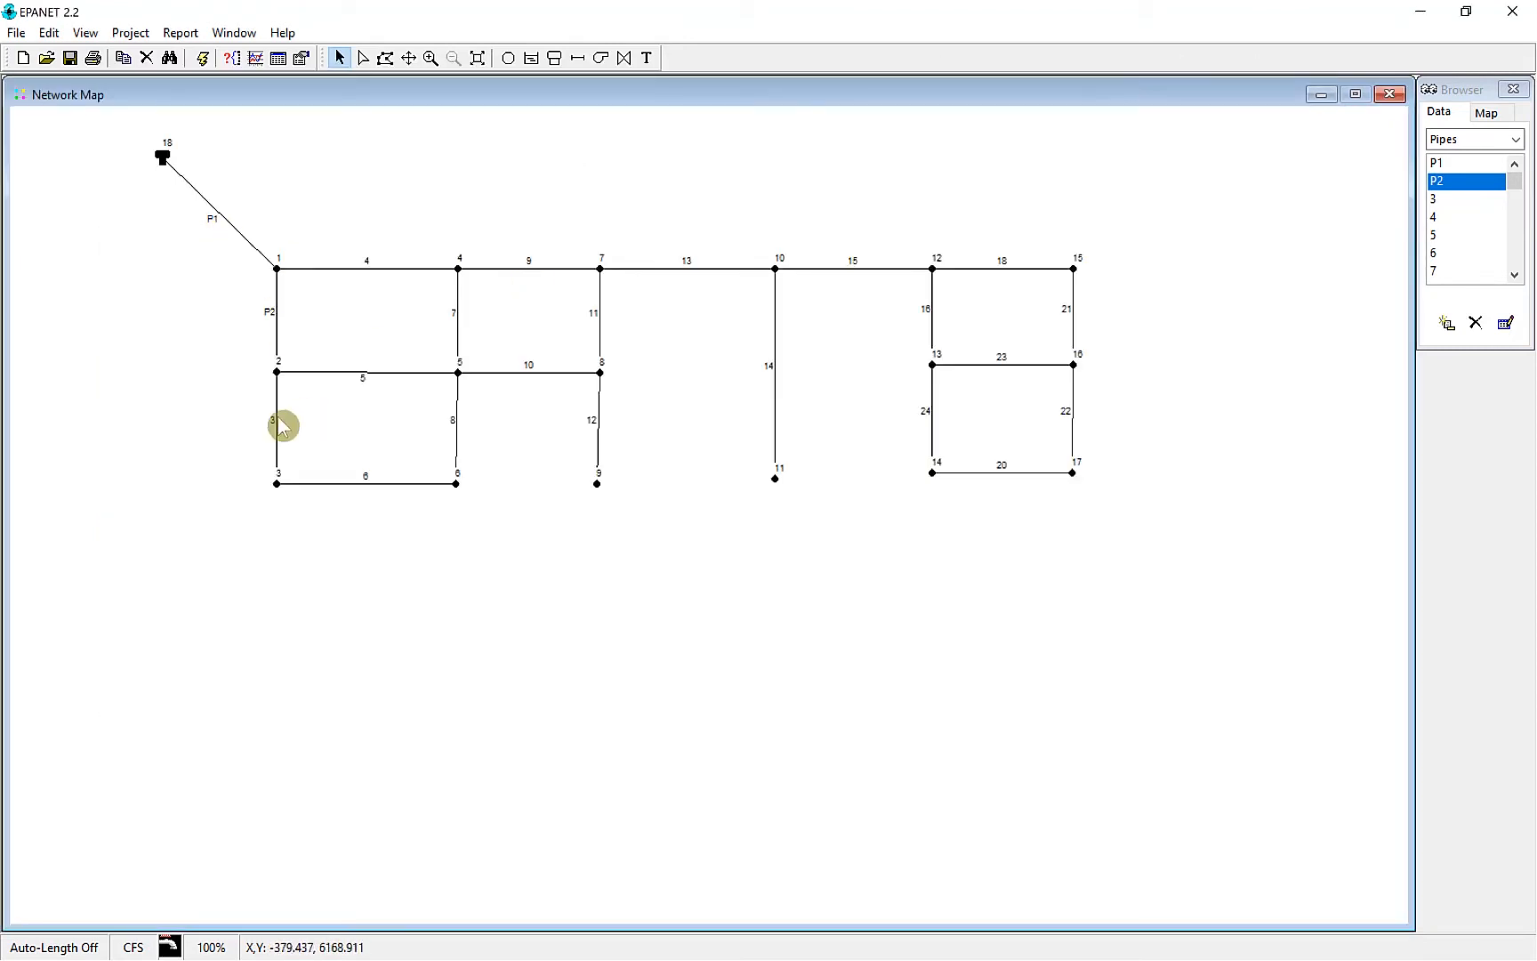
double_click(278, 427)
left_click(858, 313)
double_click(367, 268)
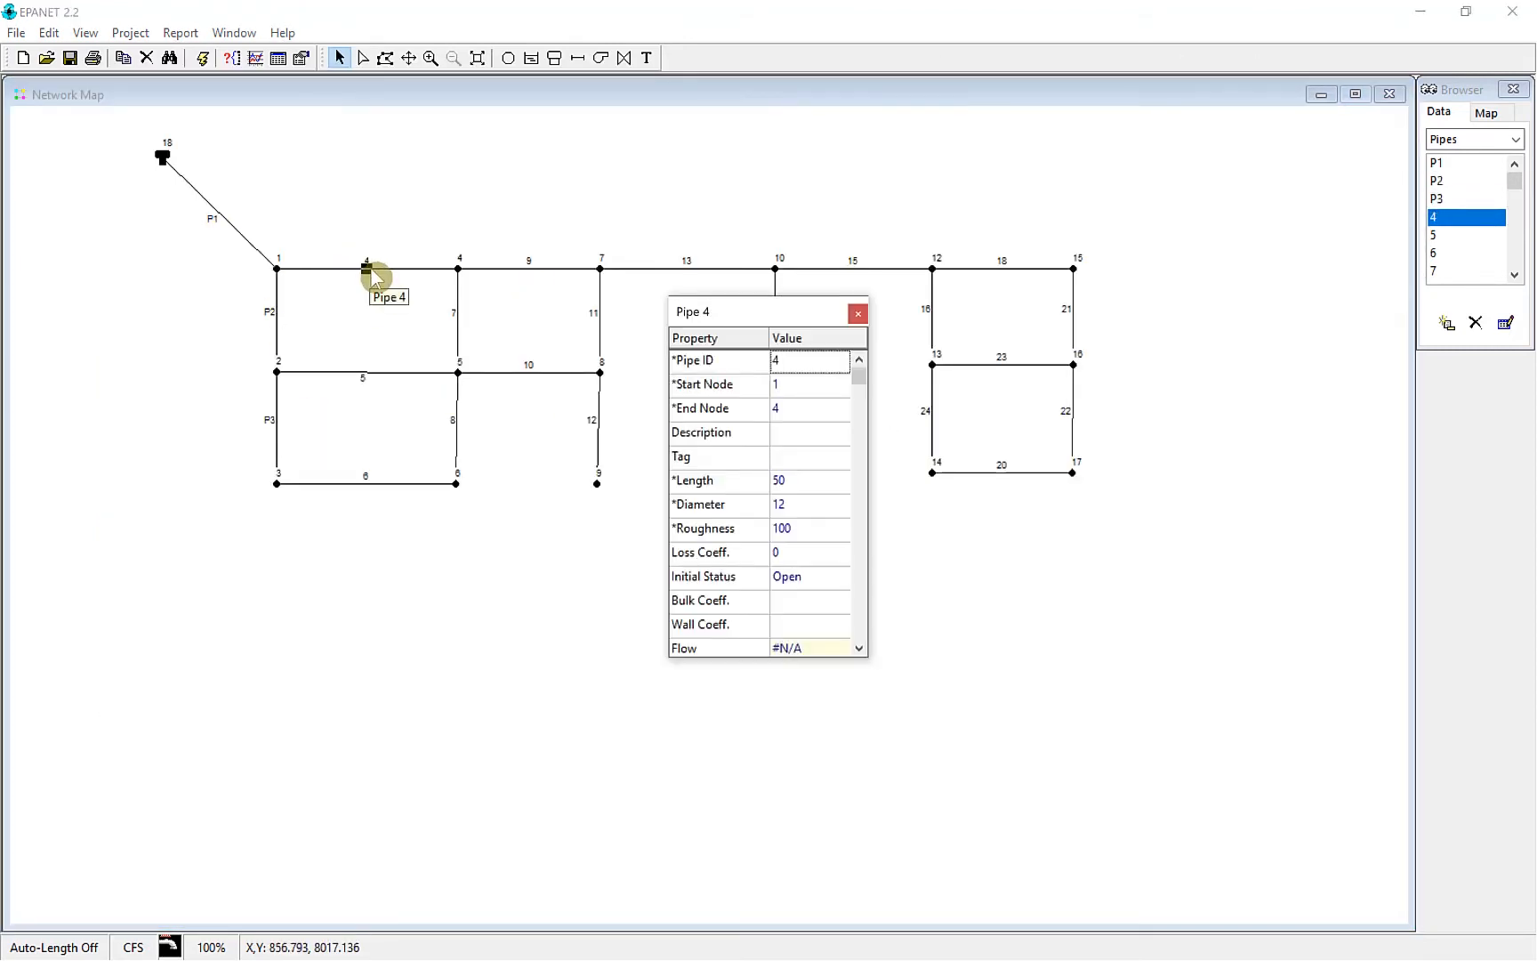
left_click(802, 365)
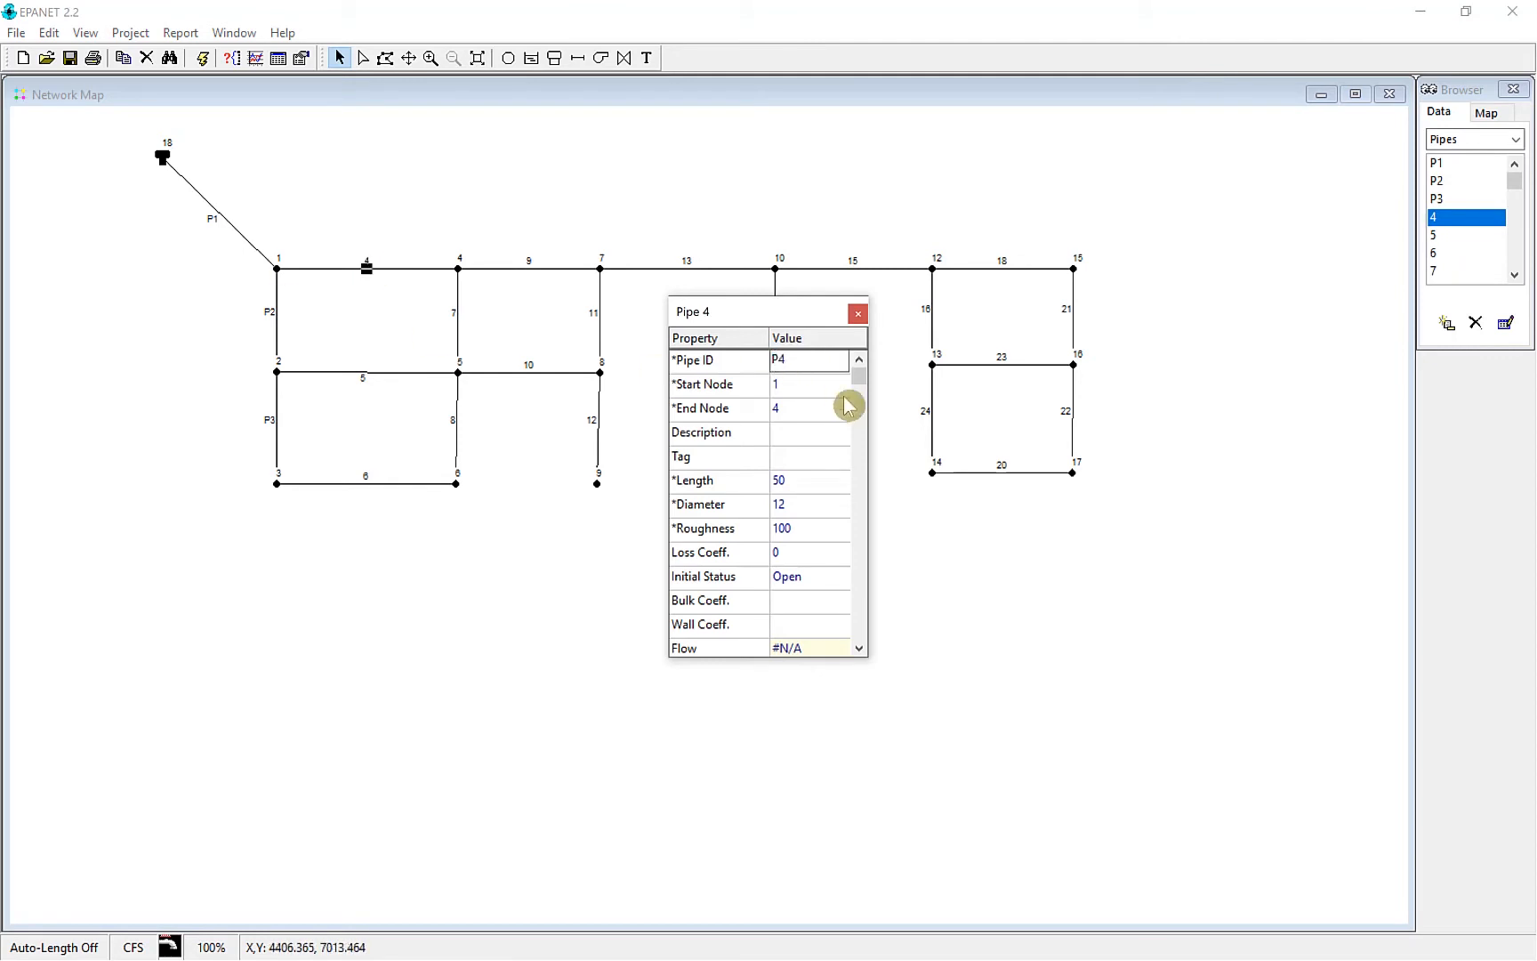
left_click(857, 313)
Rename the pipe between junctions 2 and 5 as P5 and the pipe between junctions 3 and 6 as P6.
double_click(361, 373)
left_click(827, 360)
type("P5")
left_click(857, 313)
double_click(374, 484)
left_click(790, 360)
type("P6")
left_click(858, 313)
Rename the pipe between junctions 4 and 5 as P7 and the pipe between junctions 5 and 6 as P8.
double_click(459, 315)
left_click(776, 362)
left_click(859, 314)
double_click(457, 422)
left_click(794, 358)
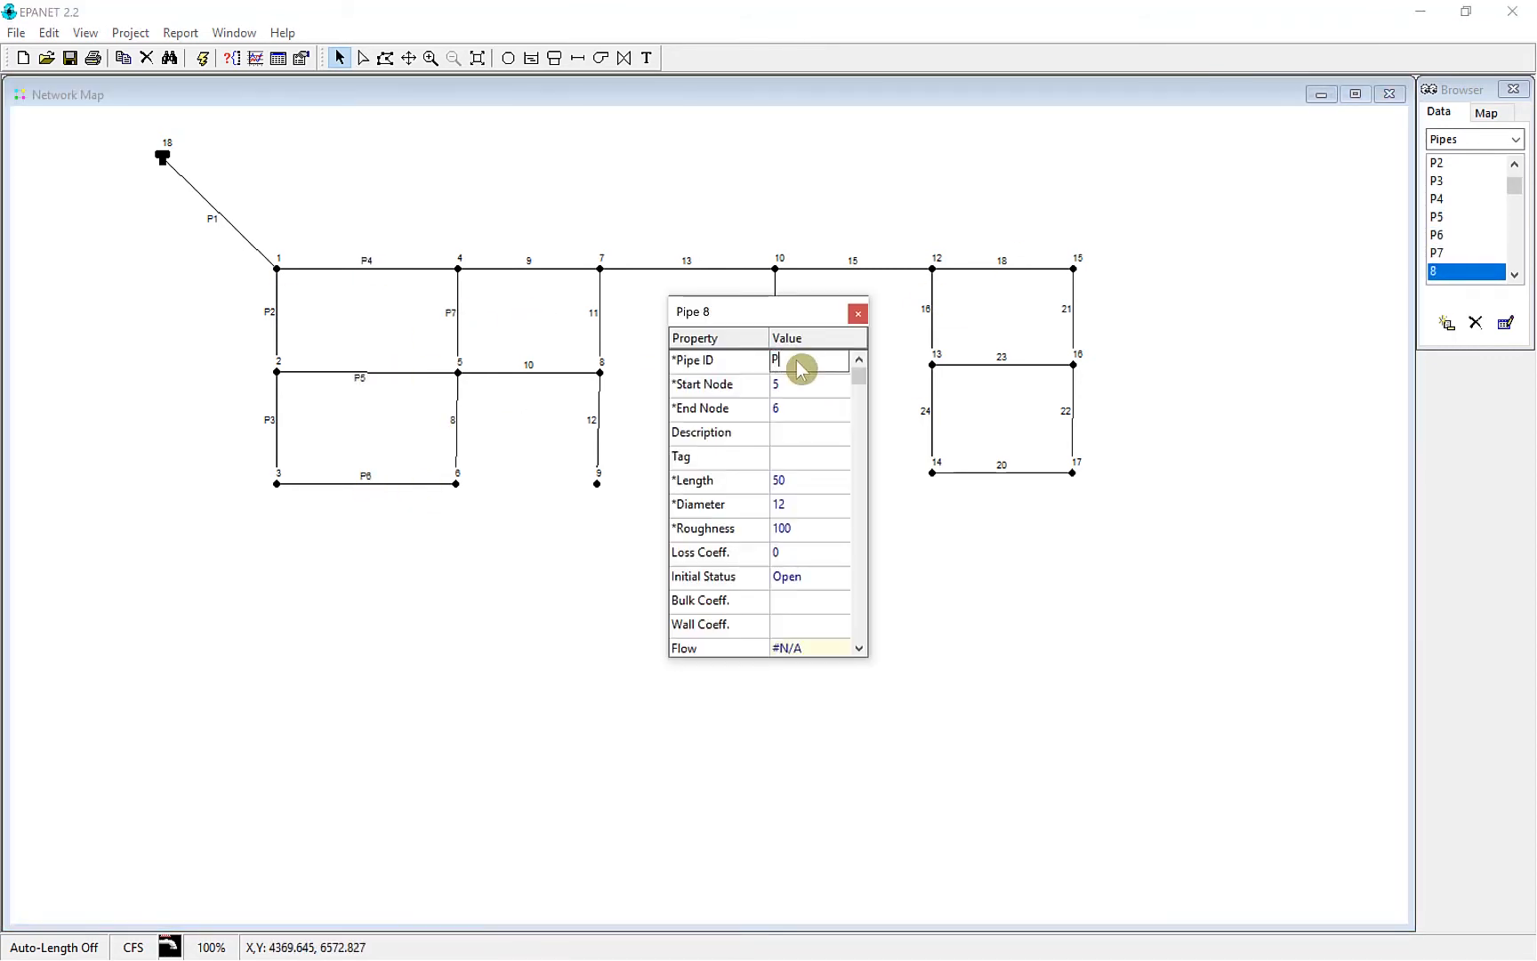
type("P8")
left_click(858, 313)
Rename the pipe between junctions 4 and 7 as P9 and the pipe between junctions 5 and 8 as P10.
double_click(554, 266)
left_click(796, 357)
type("P9")
left_click(857, 313)
double_click(532, 372)
left_click(799, 360)
type("P10")
left_click(857, 313)
Rename the pipe between junctions 7 and 8 as P11 and the pipe between junctions 8 and 9 as P12.
double_click(597, 321)
type("P11")
left_click(858, 313)
double_click(598, 425)
left_click(787, 360)
type("P12")
left_click(857, 313)
Rename the pipe between junctions 7 and 10 as P13 and the pipe between junctions 10 and 11 as P14.
double_click(690, 269)
type("13")
left_click(858, 313)
double_click(770, 360)
left_click(783, 360)
type("P14")
left_click(858, 313)
Rename the pipe between junctions 10 and 12 as P15.
double_click(854, 268)
left_click(807, 365)
type("P15")
left_click(858, 313)
Rename the pipe between junctions 12 and 13 as P16 and the pipe between junctions 13 and 14 as P17.
double_click(932, 329)
left_click(857, 313)
double_click(932, 422)
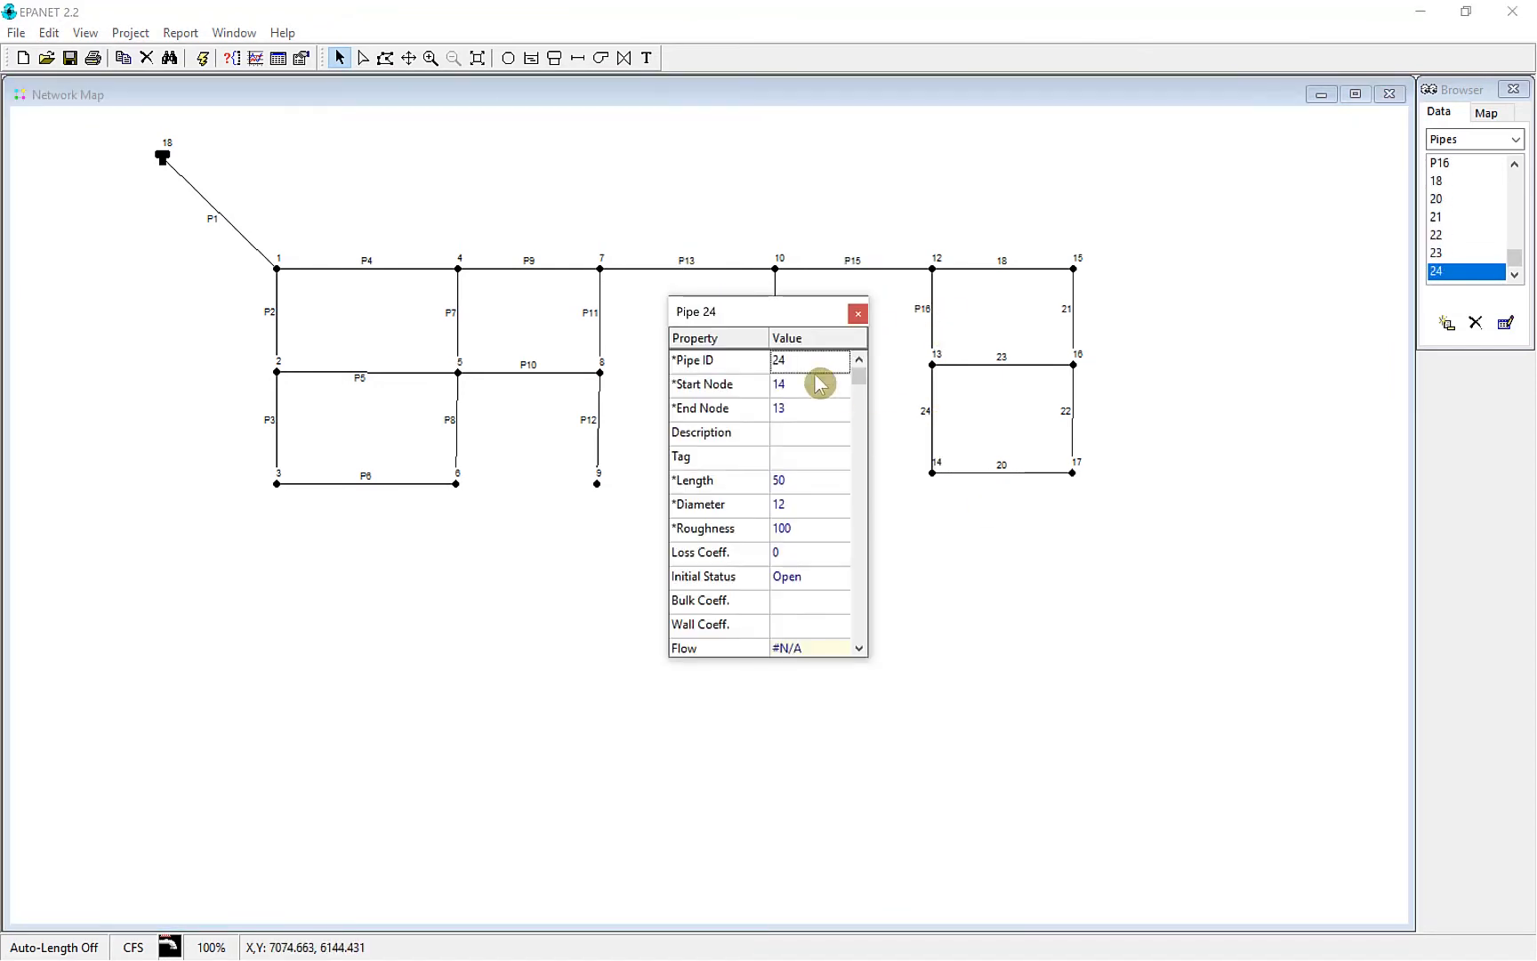
left_click(857, 313)
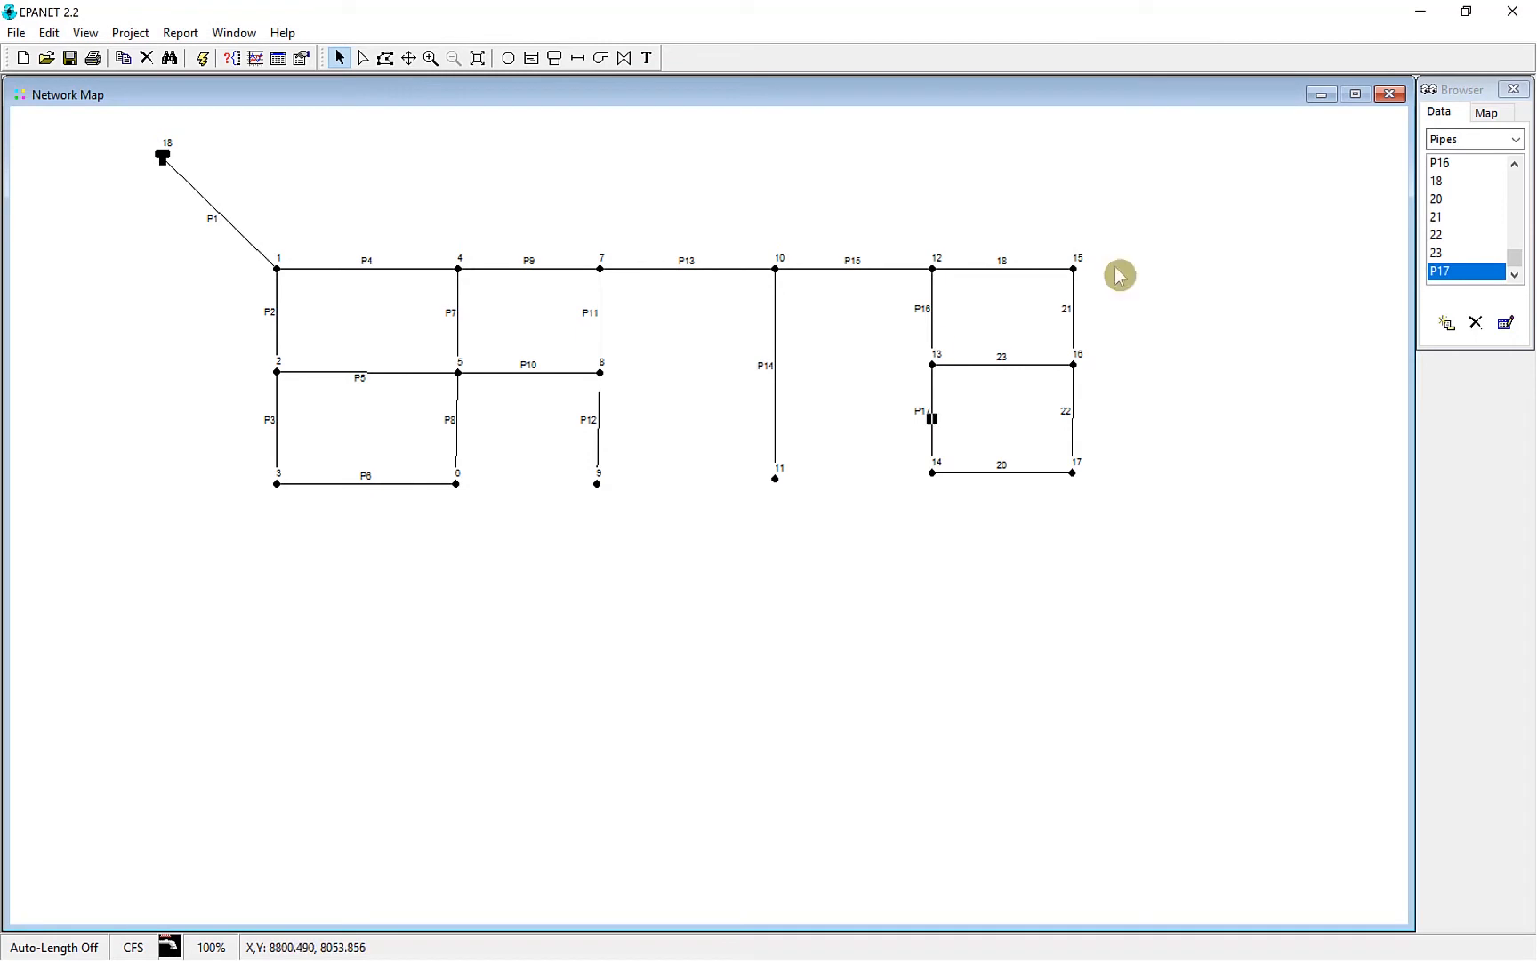
Rename the pipe between junctions 12 and 15 as P18 and the pipe between junctions 13 and 16 as P19.
double_click(1006, 268)
type("P18")
left_click(858, 313)
double_click(1012, 364)
type("P19")
left_click(857, 314)
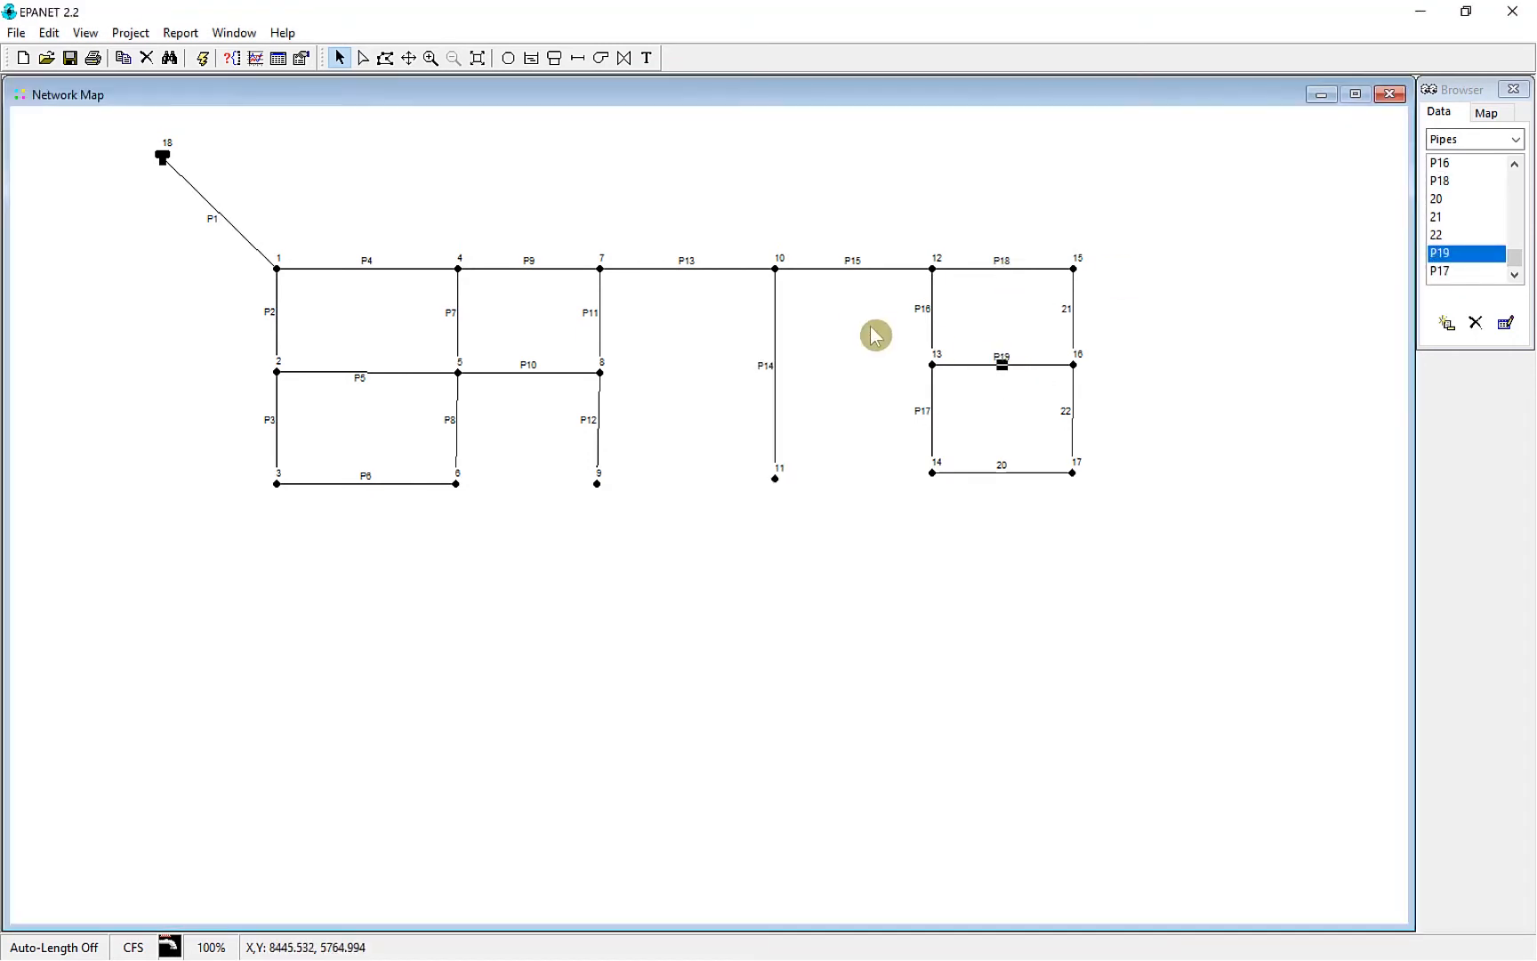
Delete the extra pipe between junctions 14 and 17.
double_click(1004, 472)
left_click(857, 313)
key("Delete")
left_click(720, 515)
Rename the pipe between junctions 15 and 16 as P20 and the pipe between junctions 16 and 17 as P21.
double_click(1072, 318)
type("P20")
left_click(857, 313)
double_click(1070, 417)
type("P21")
left_click(858, 313)
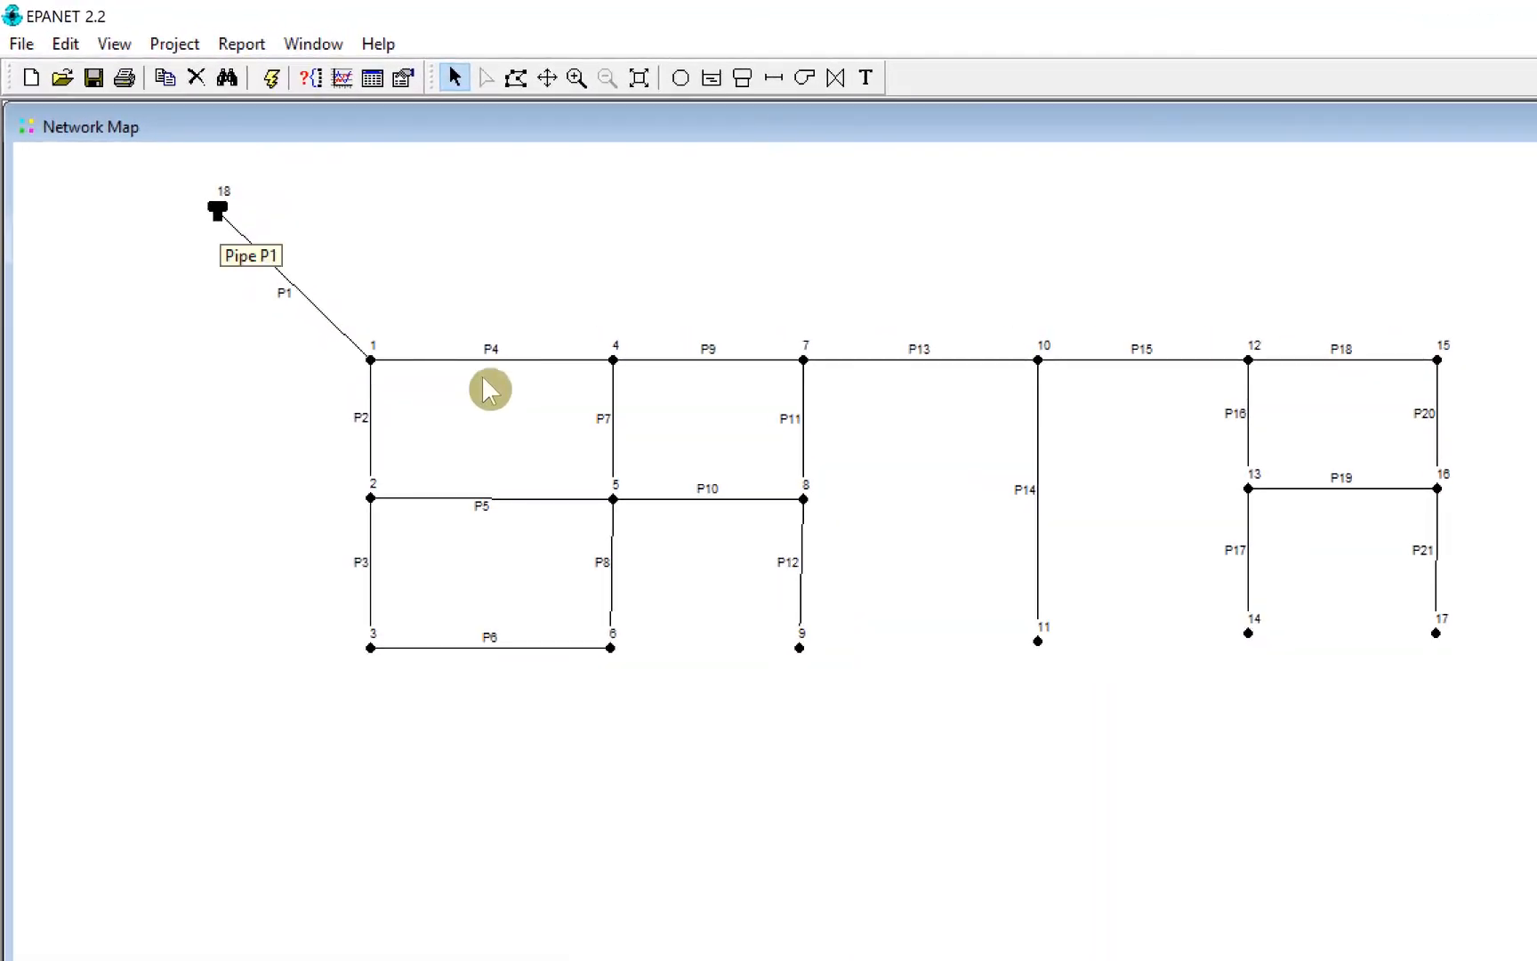
Change the ID of tank 18 to Tank.
double_click(217, 211)
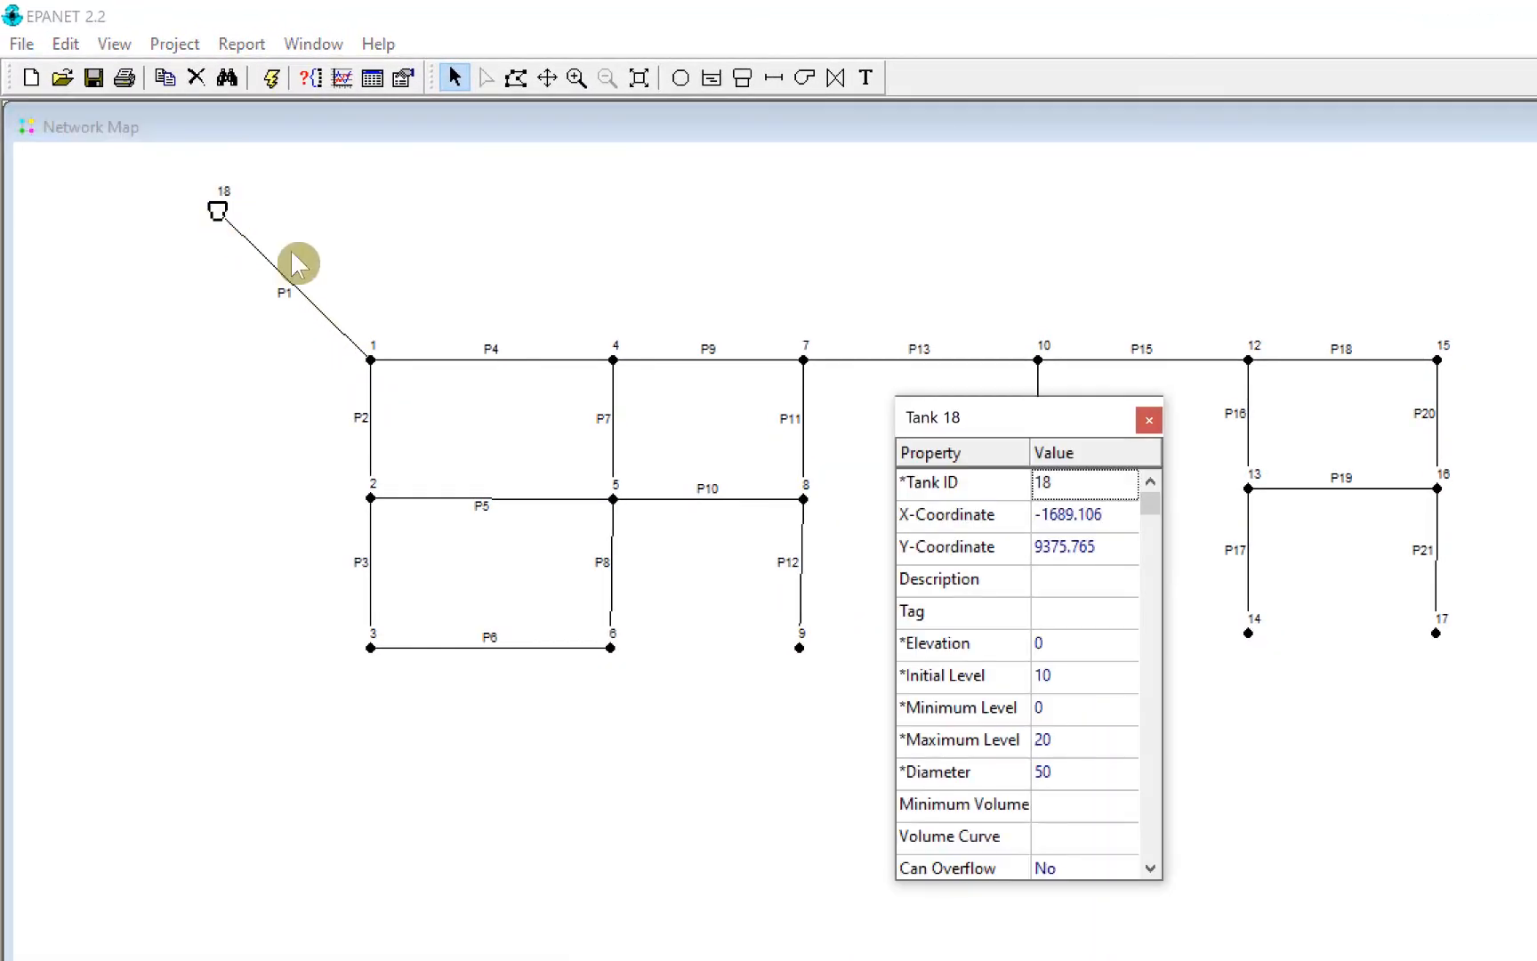
left_click(1049, 484)
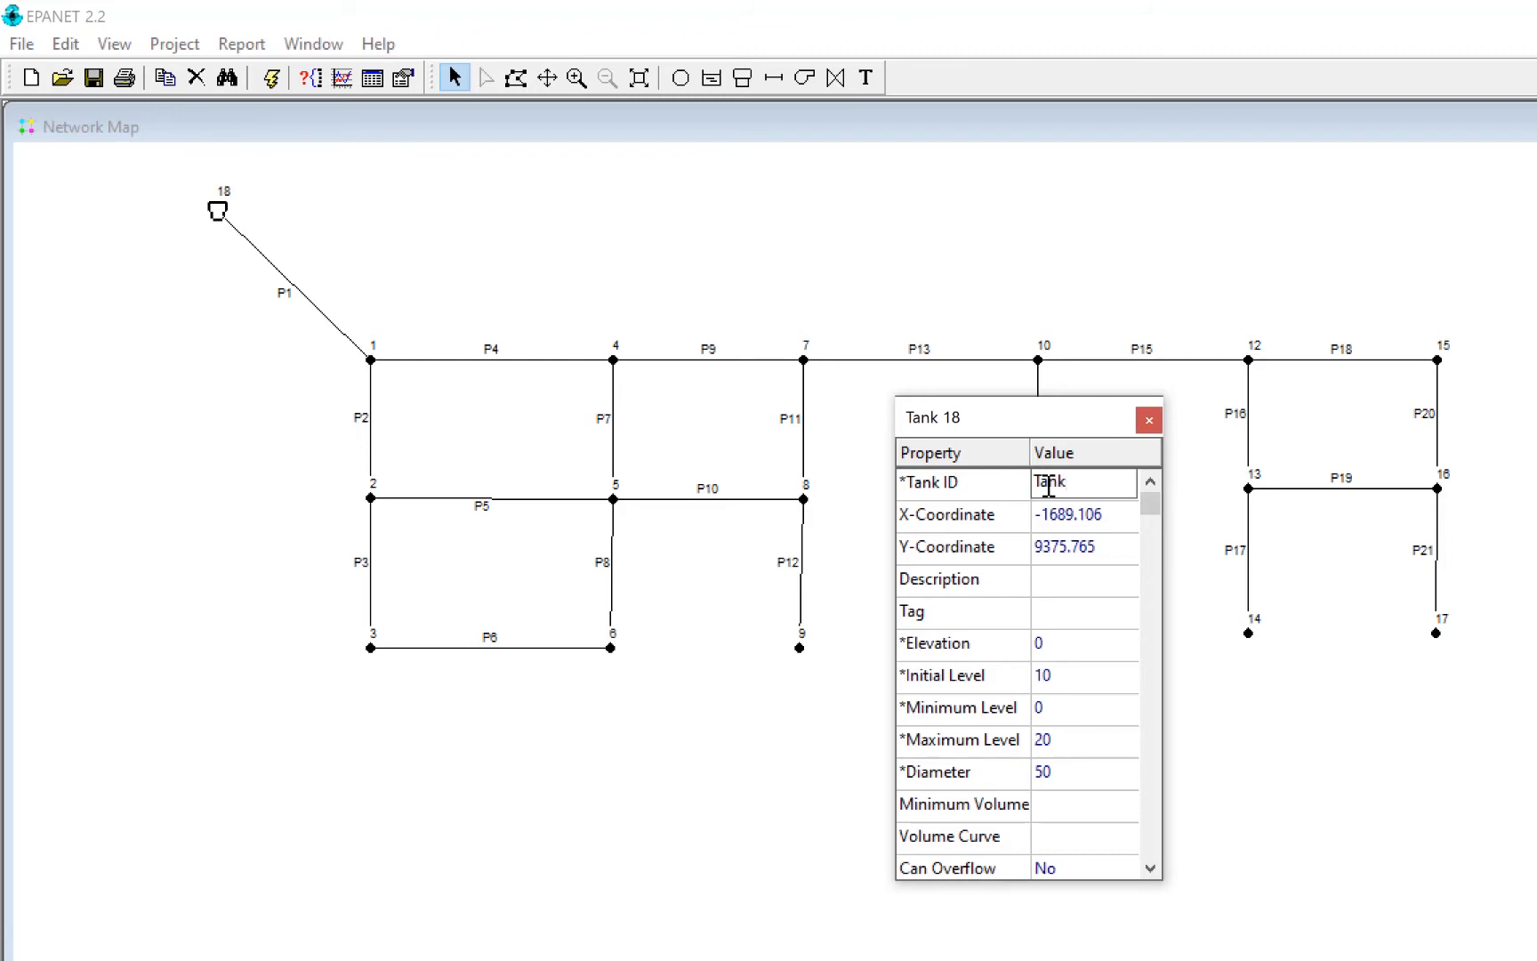
left_click(1148, 419)
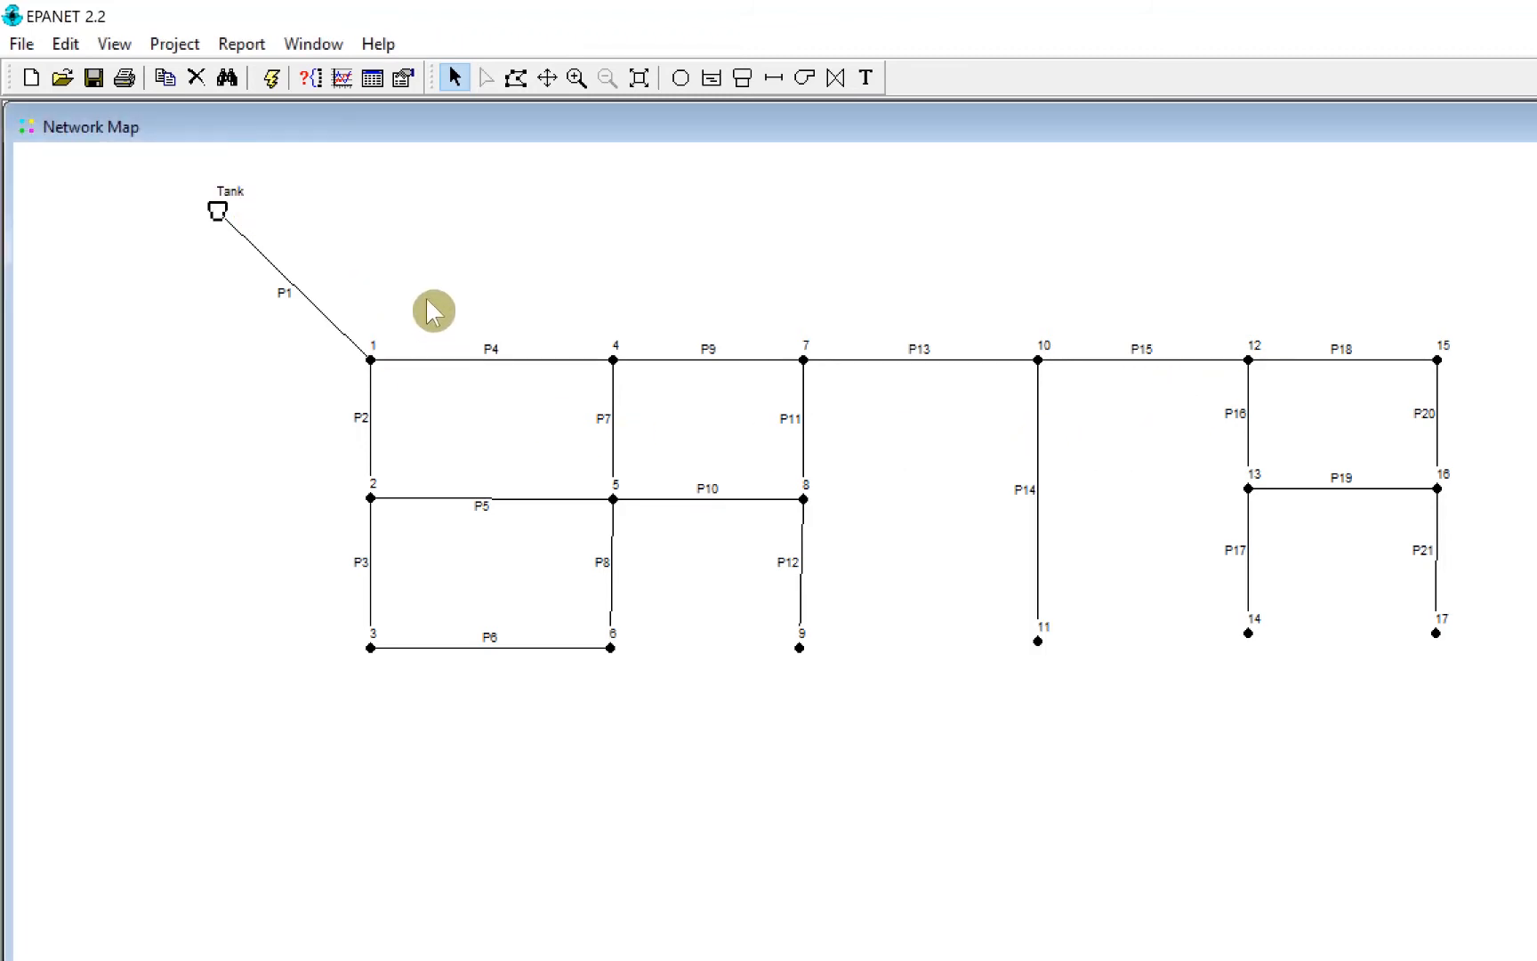
Add a map text label reading TANK beside the tank and move it just below the tank symbol.
left_click(866, 79)
left_click(264, 214)
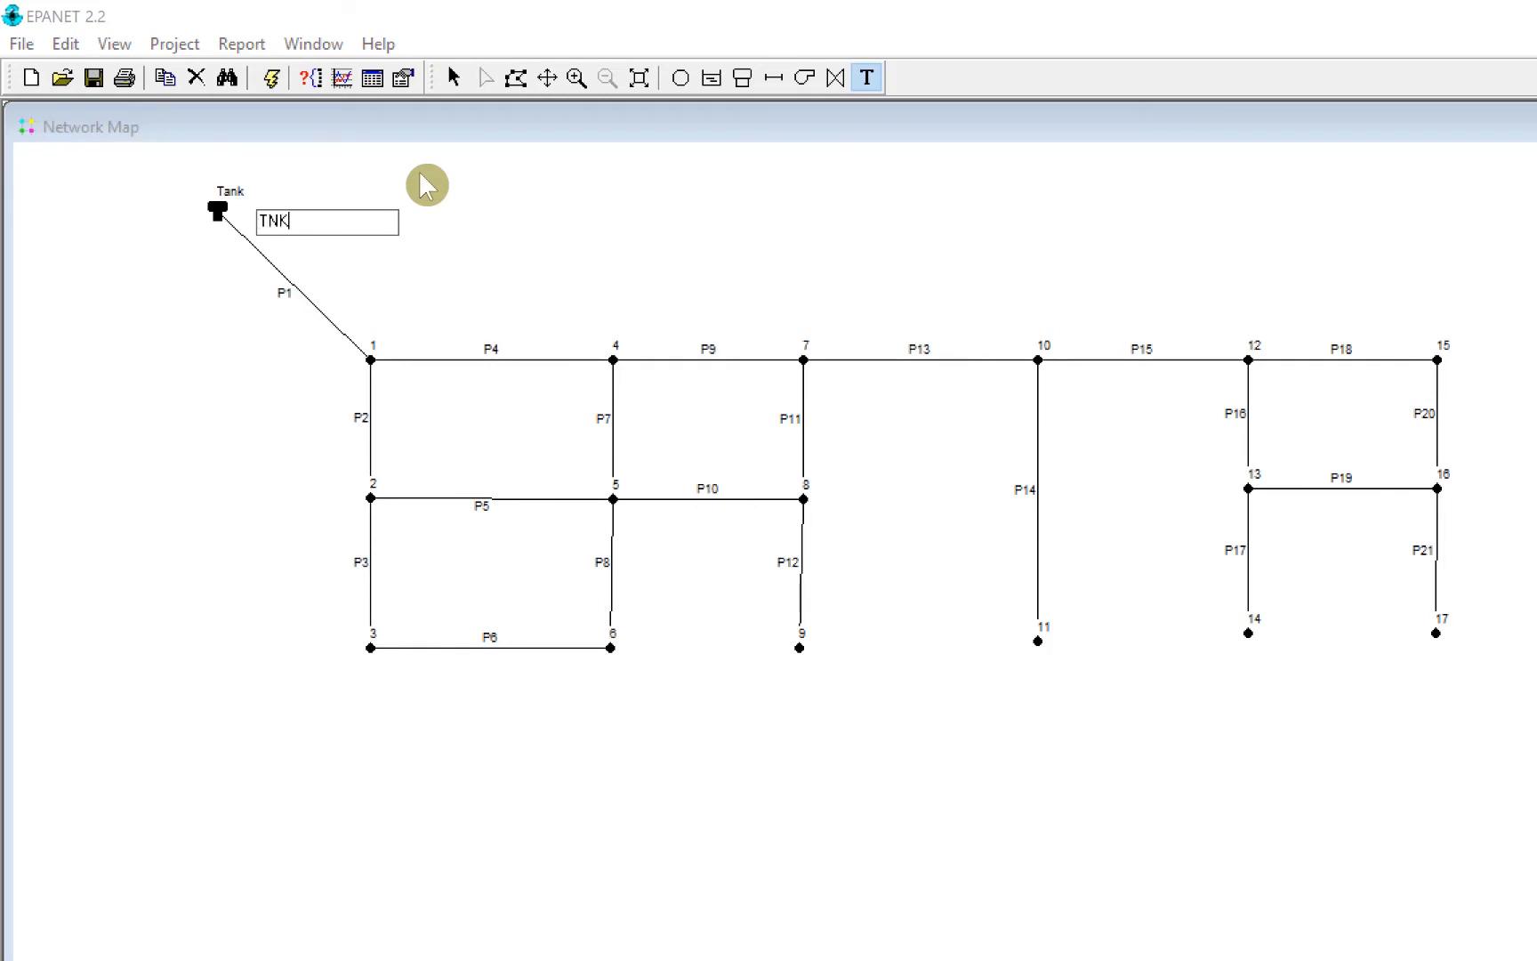
type("TANK")
key("Return")
left_click_drag(268, 222, 220, 256)
left_click(389, 231)
left_click(207, 249)
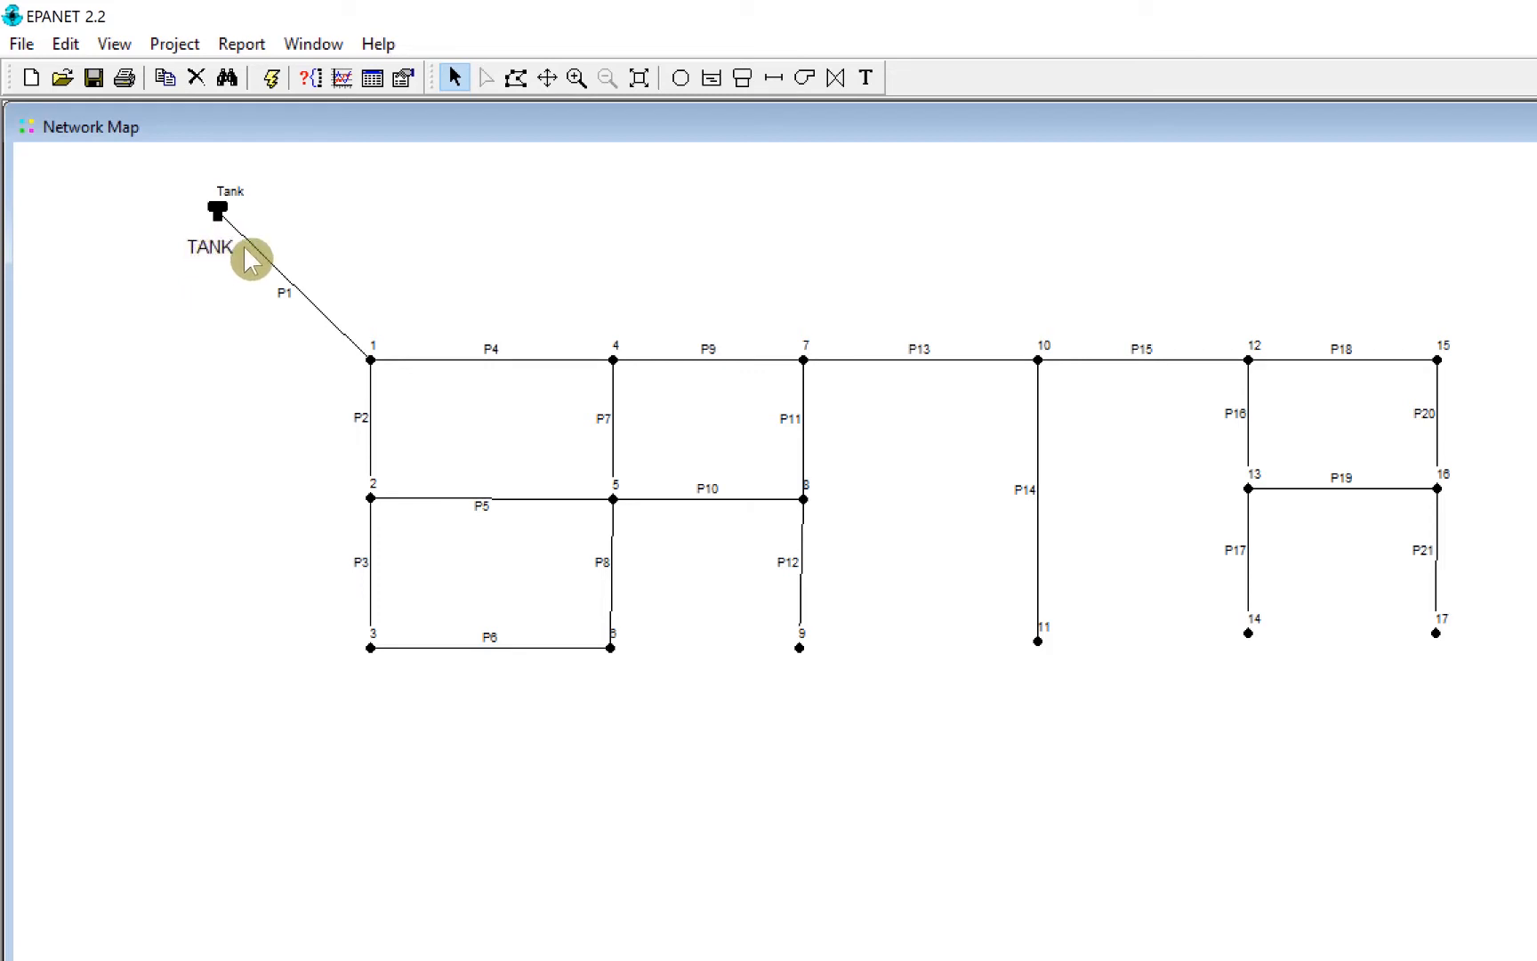
Delete the TANK text label from the map.
right_click(219, 243)
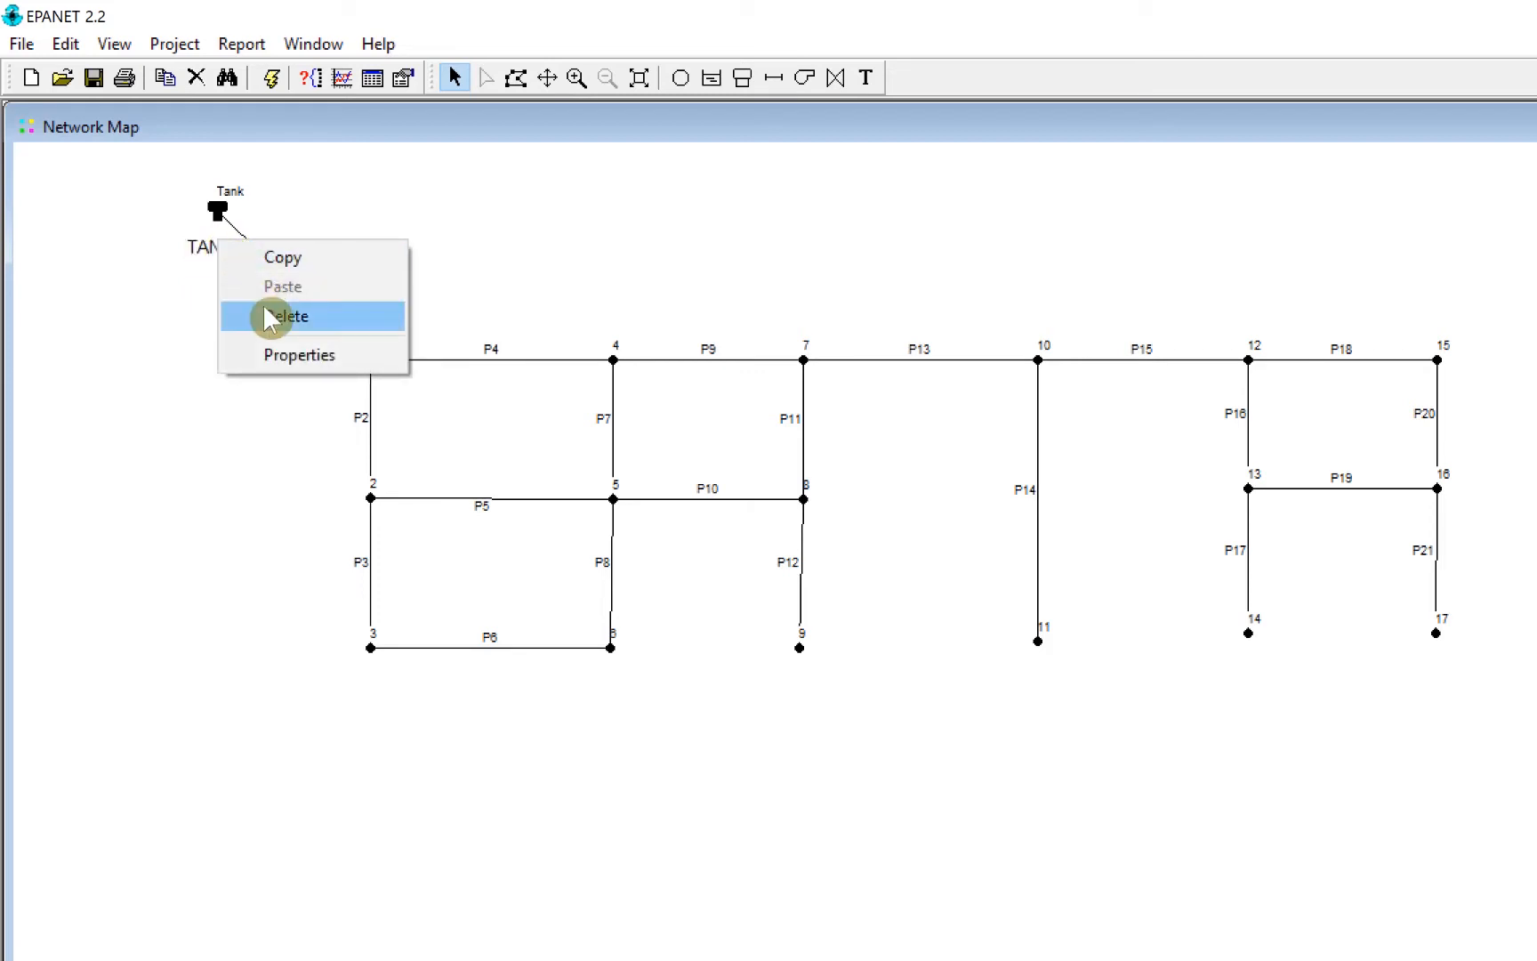
left_click(265, 314)
left_click(972, 693)
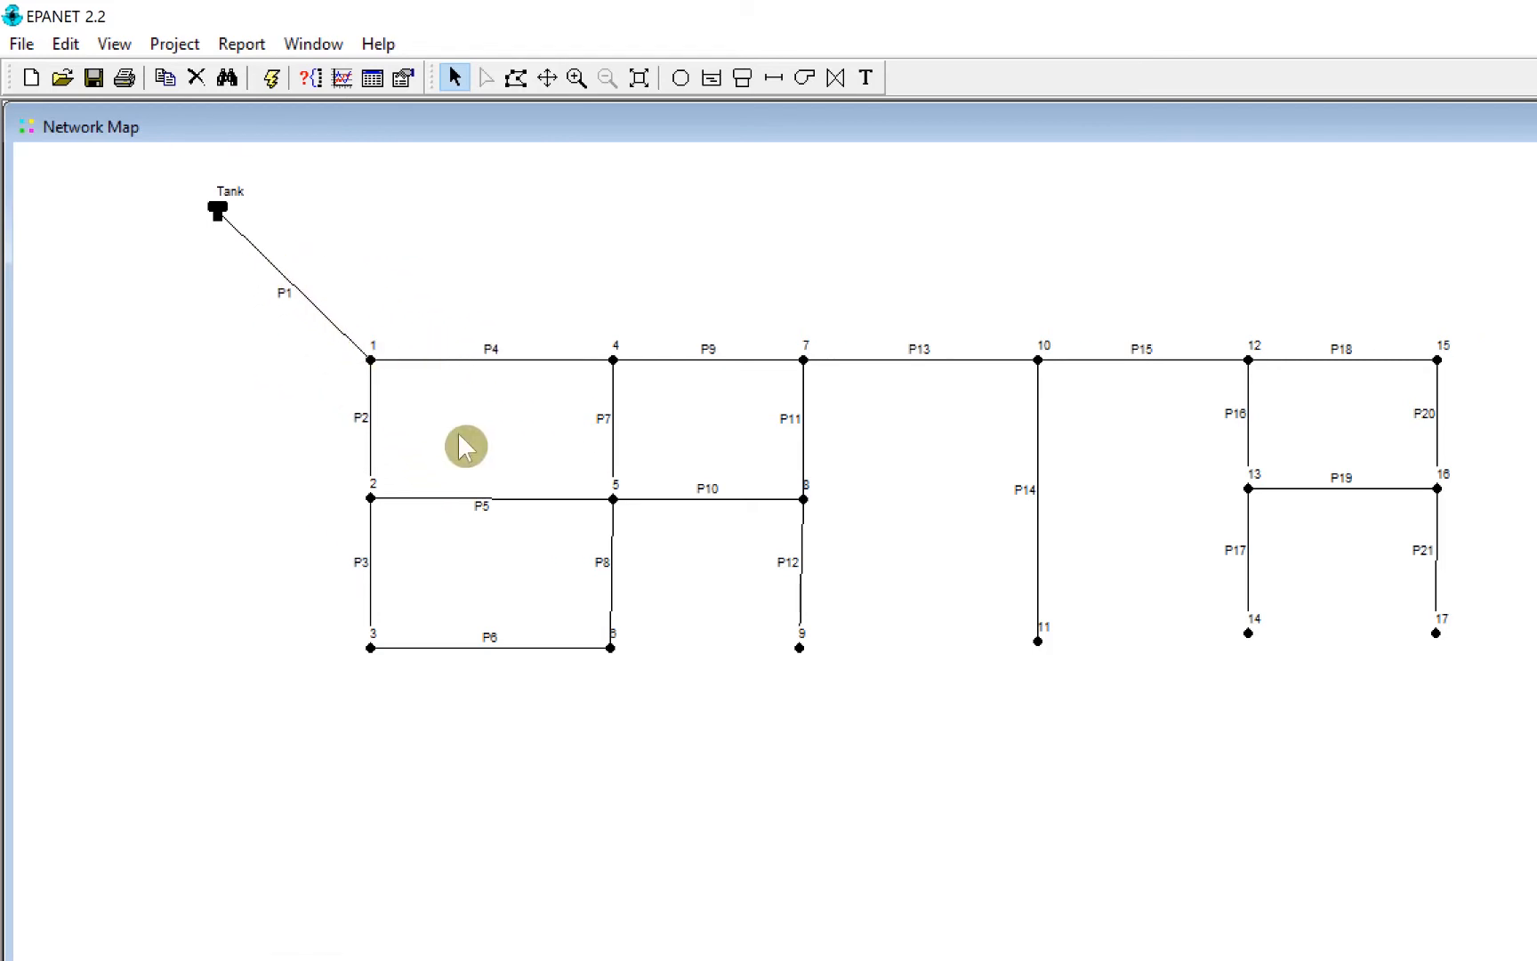
Check the tank data in the Word problem and set the tank's elevation to 400 ft.
double_click(218, 213)
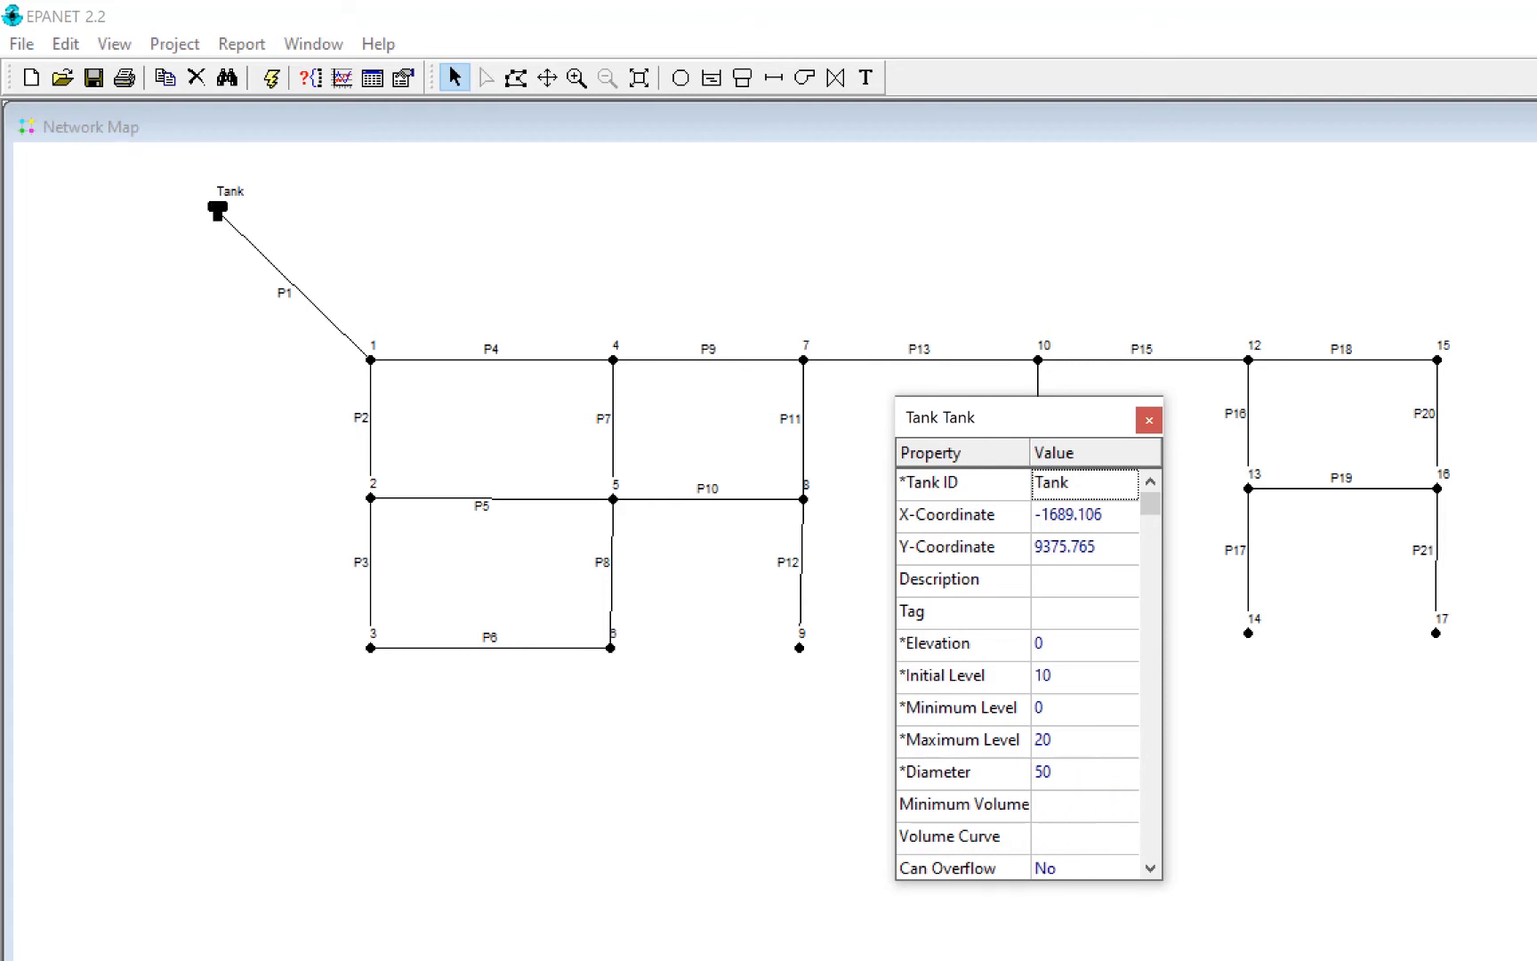
key("alt+Tab")
scroll(893, 443, "down", 3)
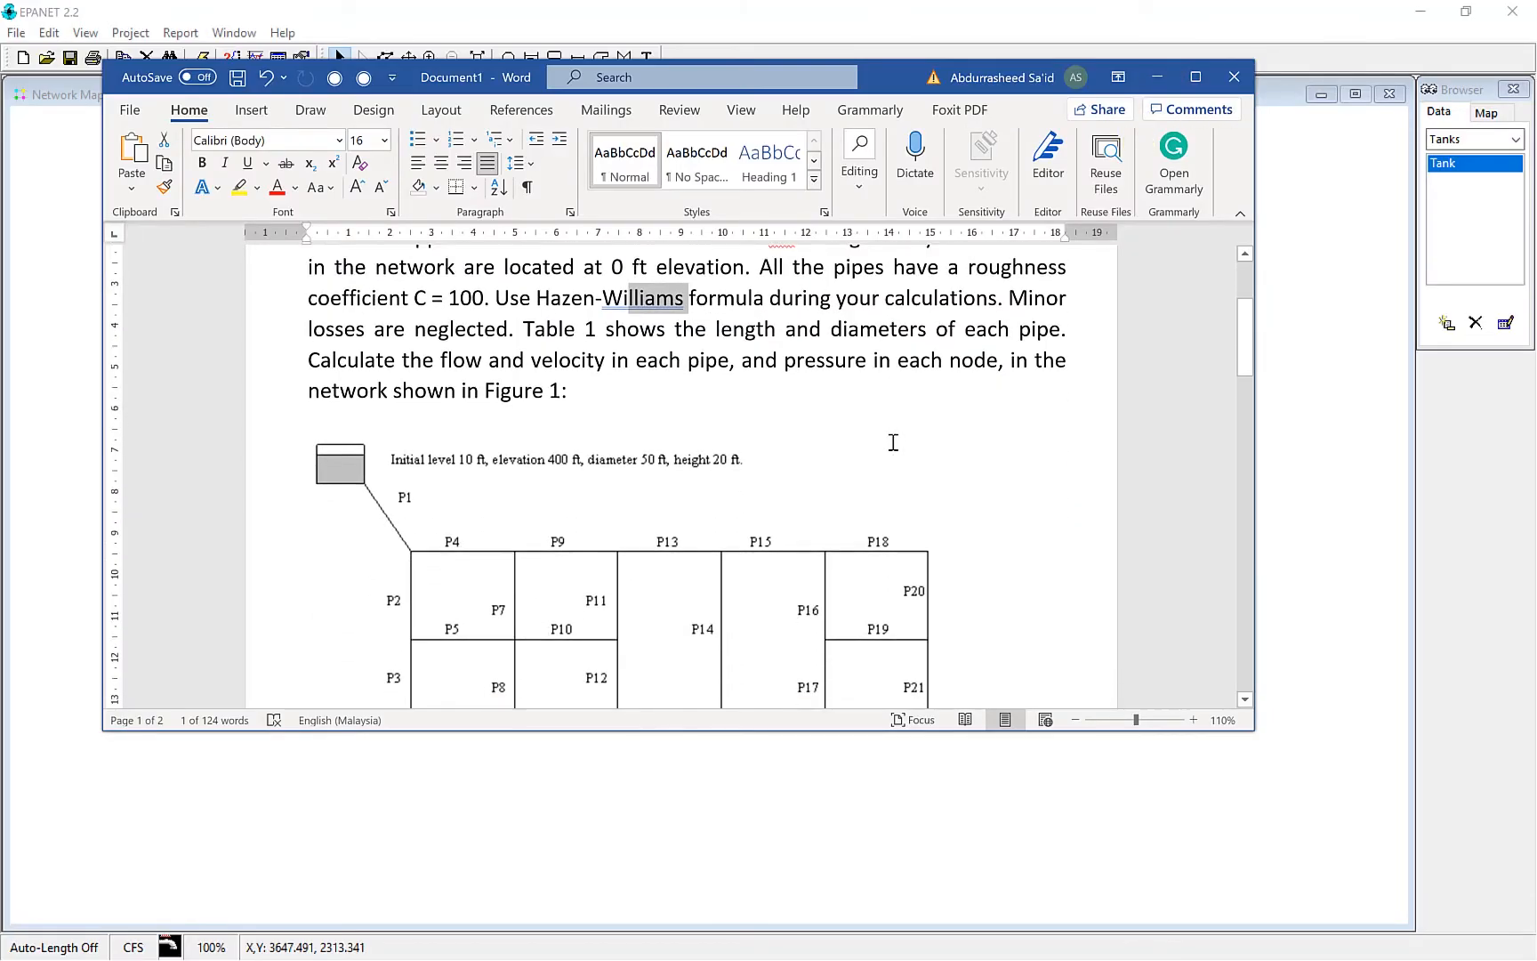
scroll(893, 443, "up", 1)
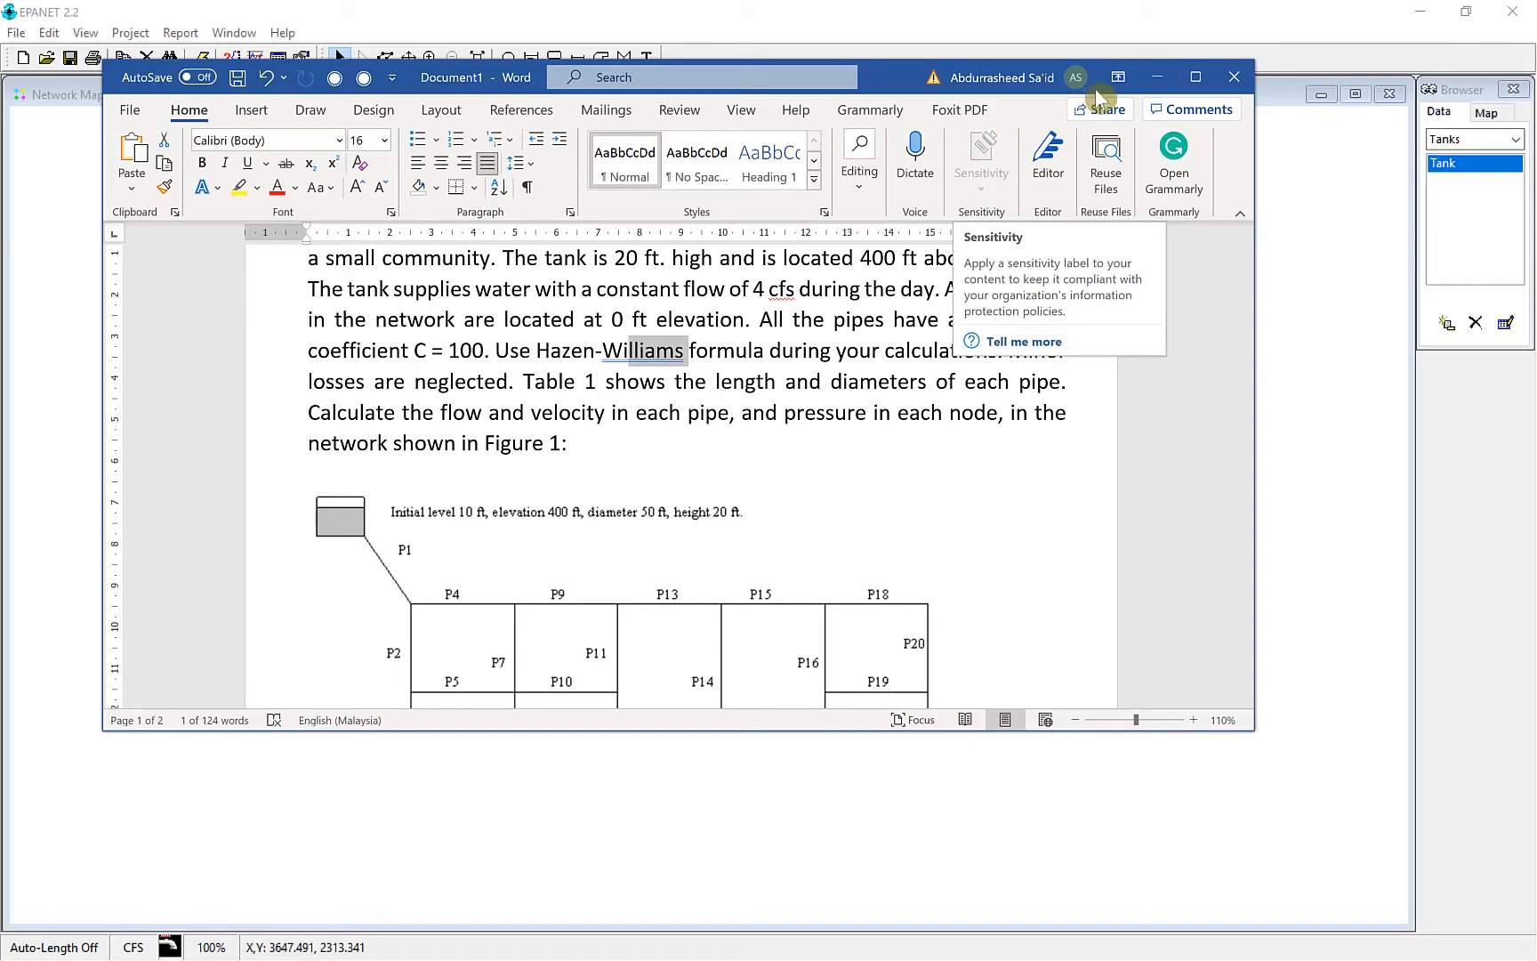
left_click(1159, 79)
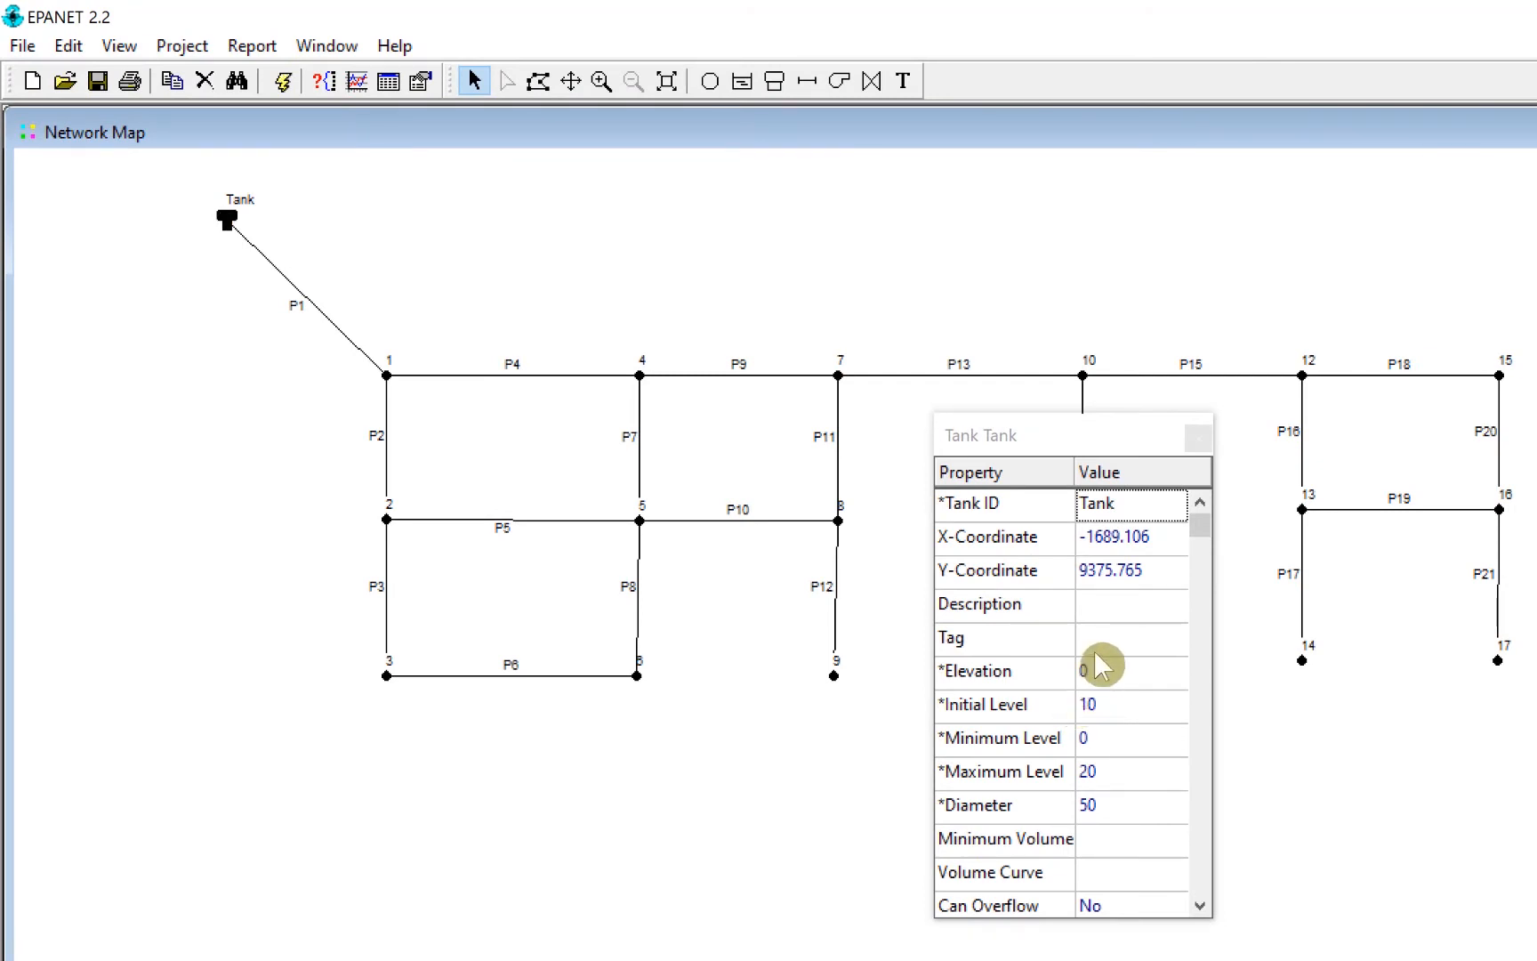
left_click(1103, 708)
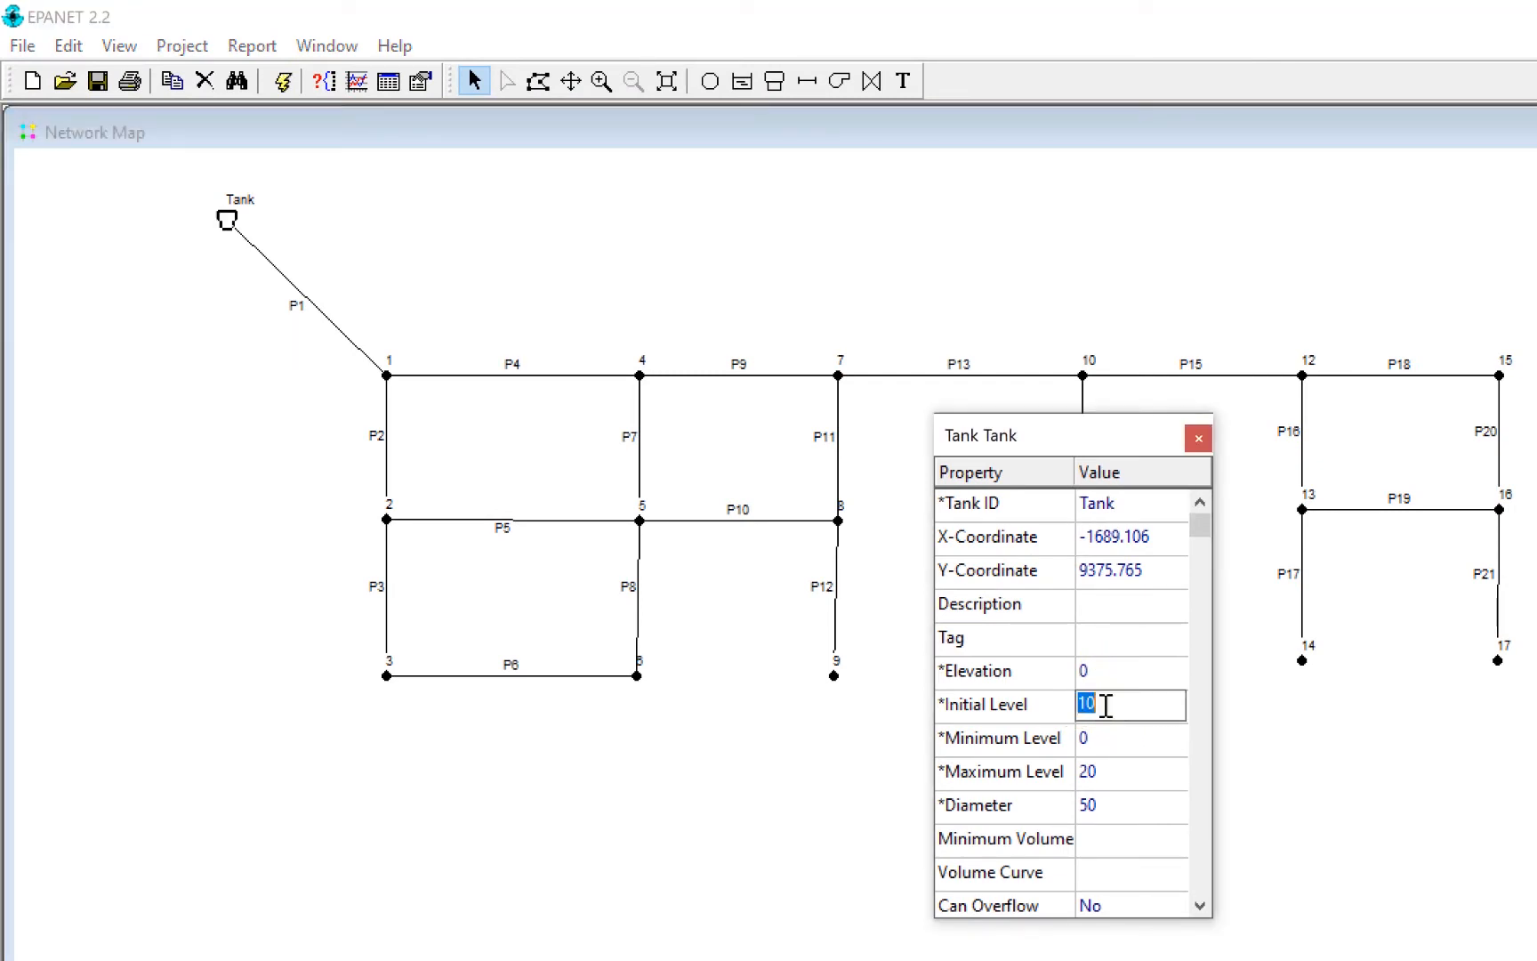
left_click(1118, 672)
type("400")
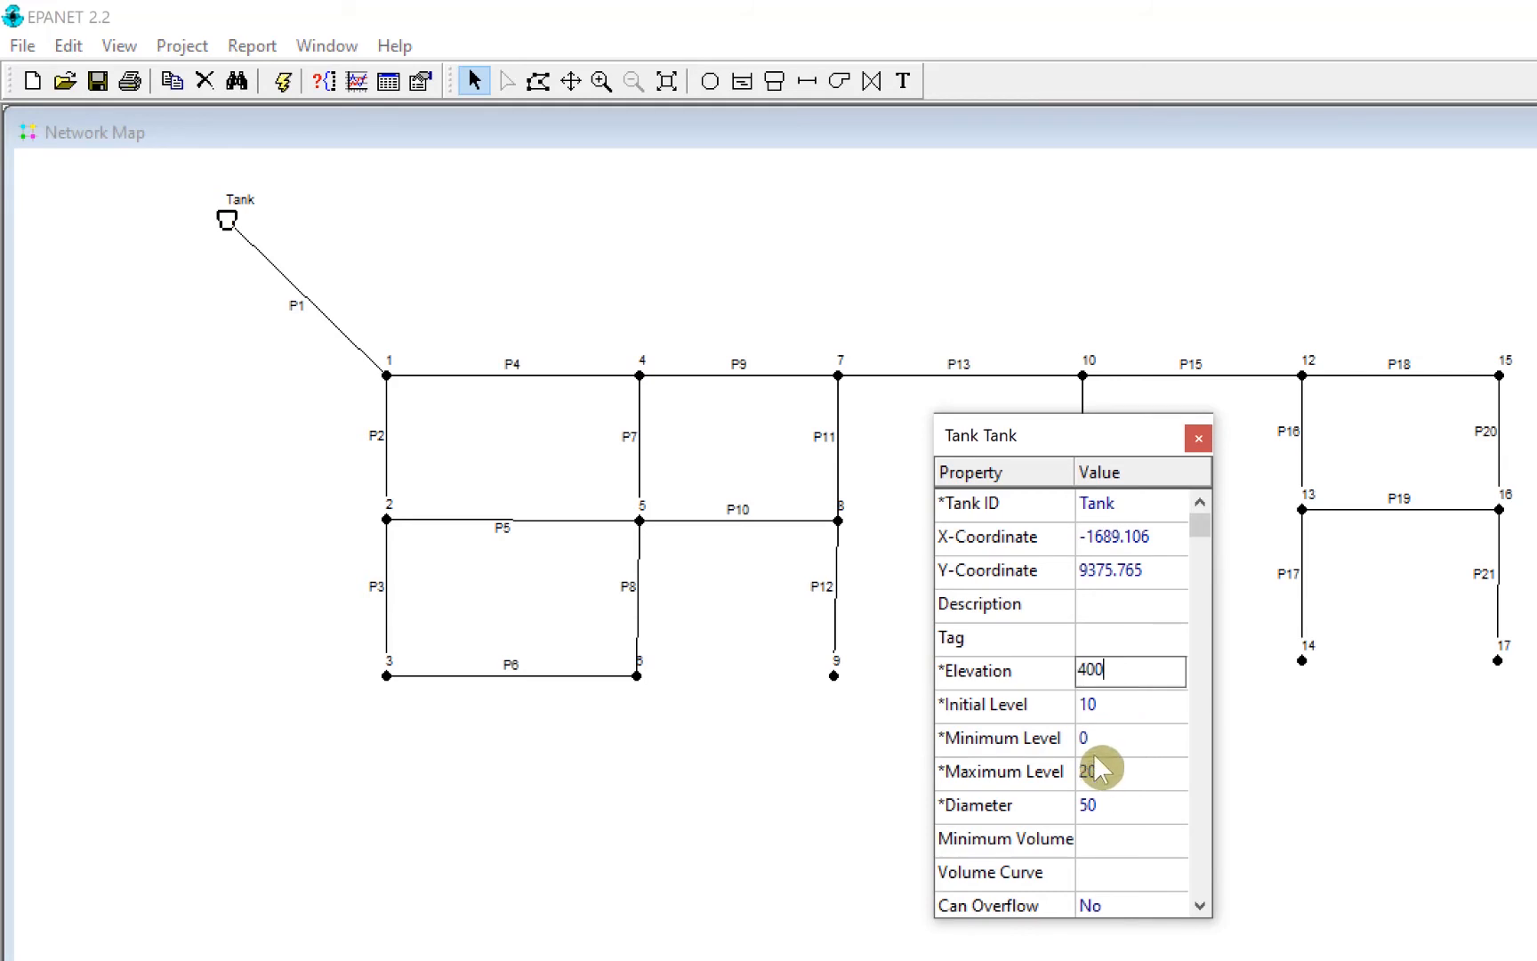
left_click(1126, 806)
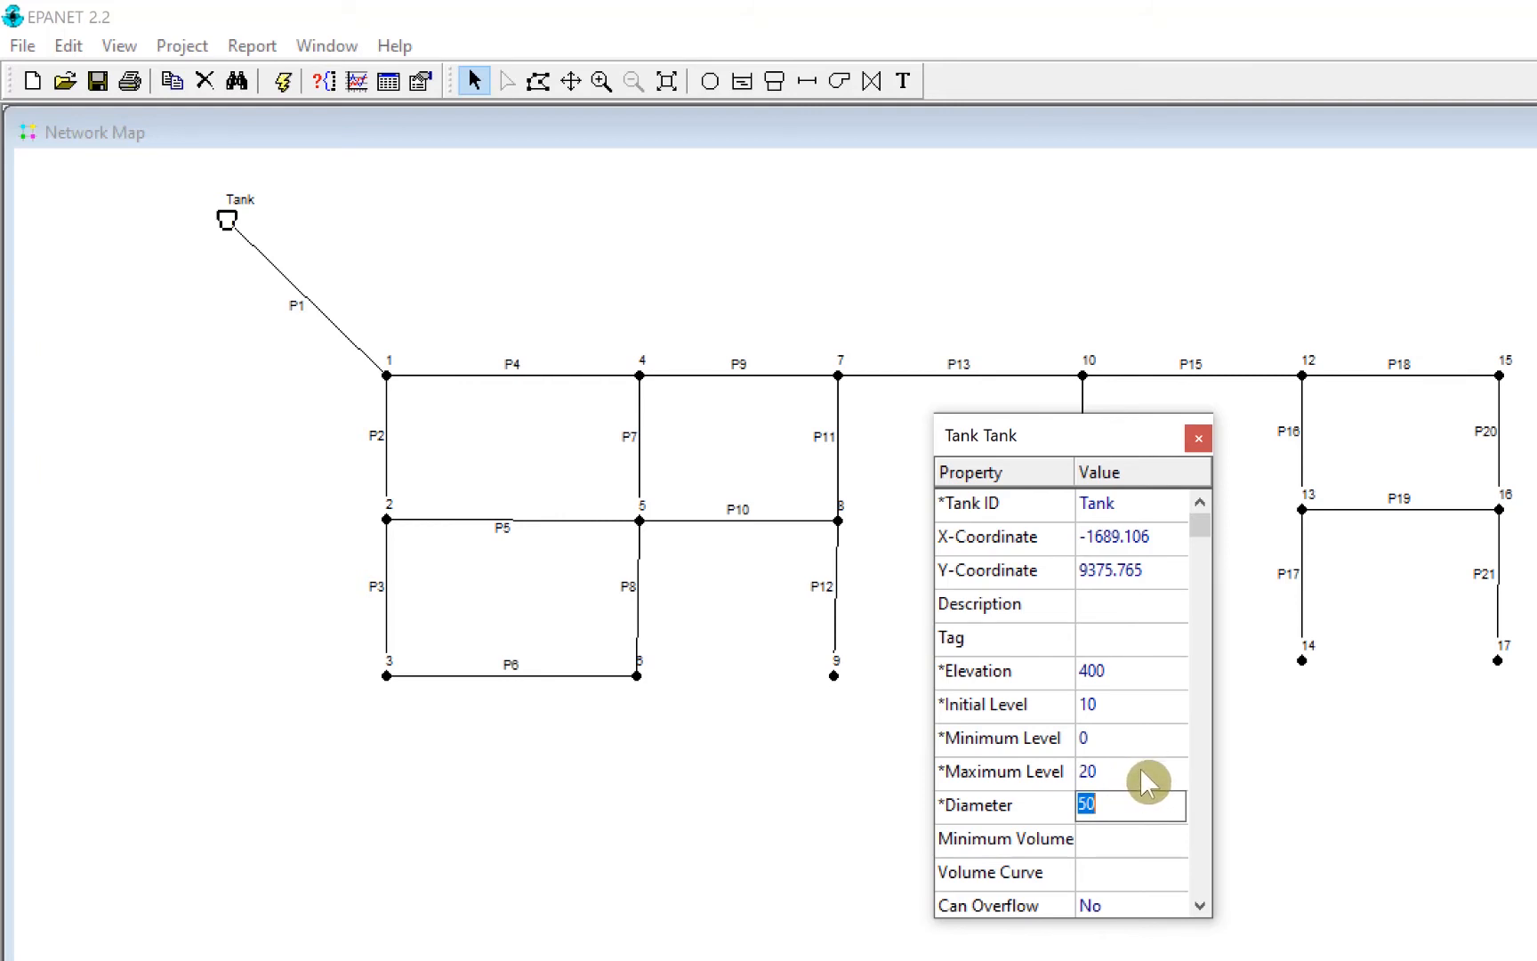
left_click(1198, 528)
mouse_move(1203, 539)
left_mouse_down()
mouse_move(1262, 885)
mouse_move(1229, 885)
mouse_move(1187, 561)
left_mouse_up()
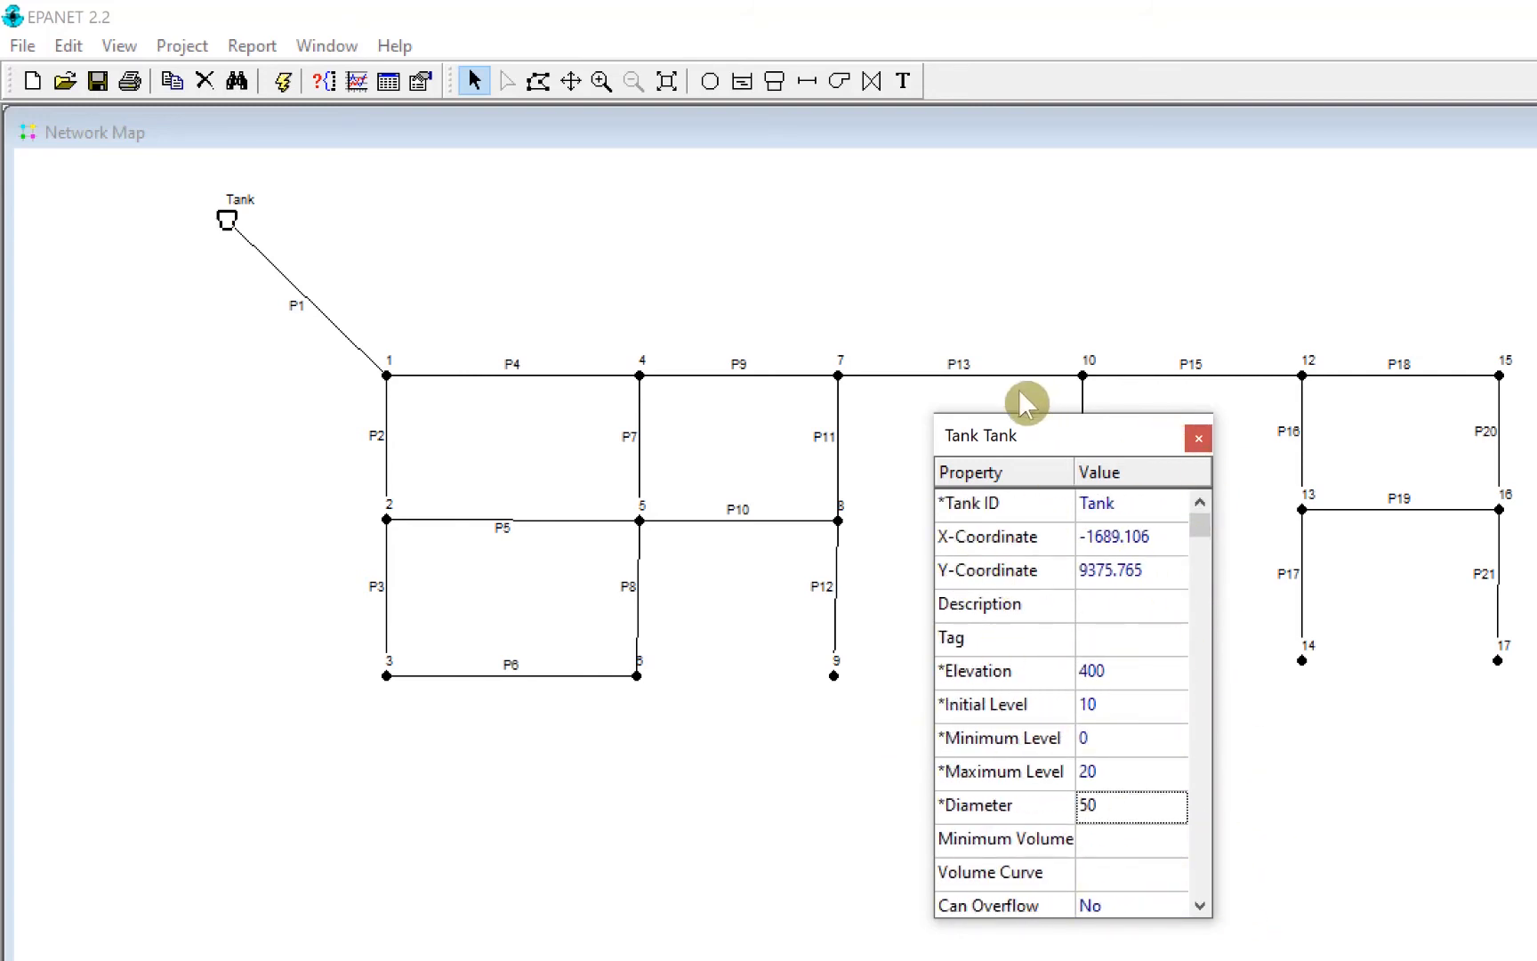
left_click(1198, 438)
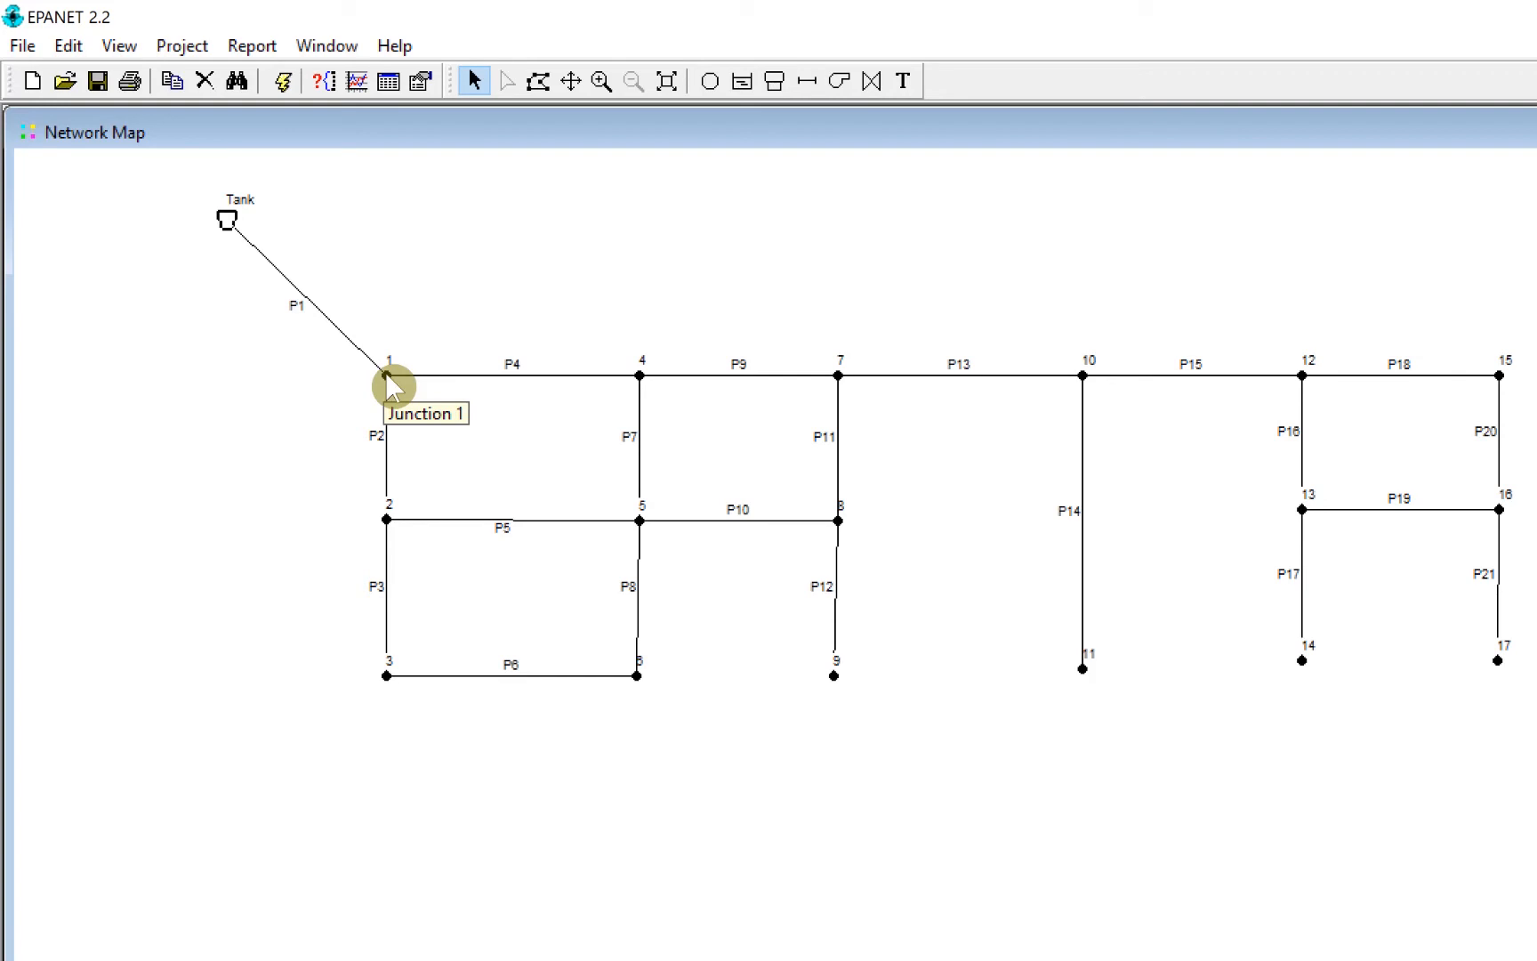
Examine junction 1's elevation and base demand properties, and look up the supply flow and node demands in the Word problem.
double_click(388, 376)
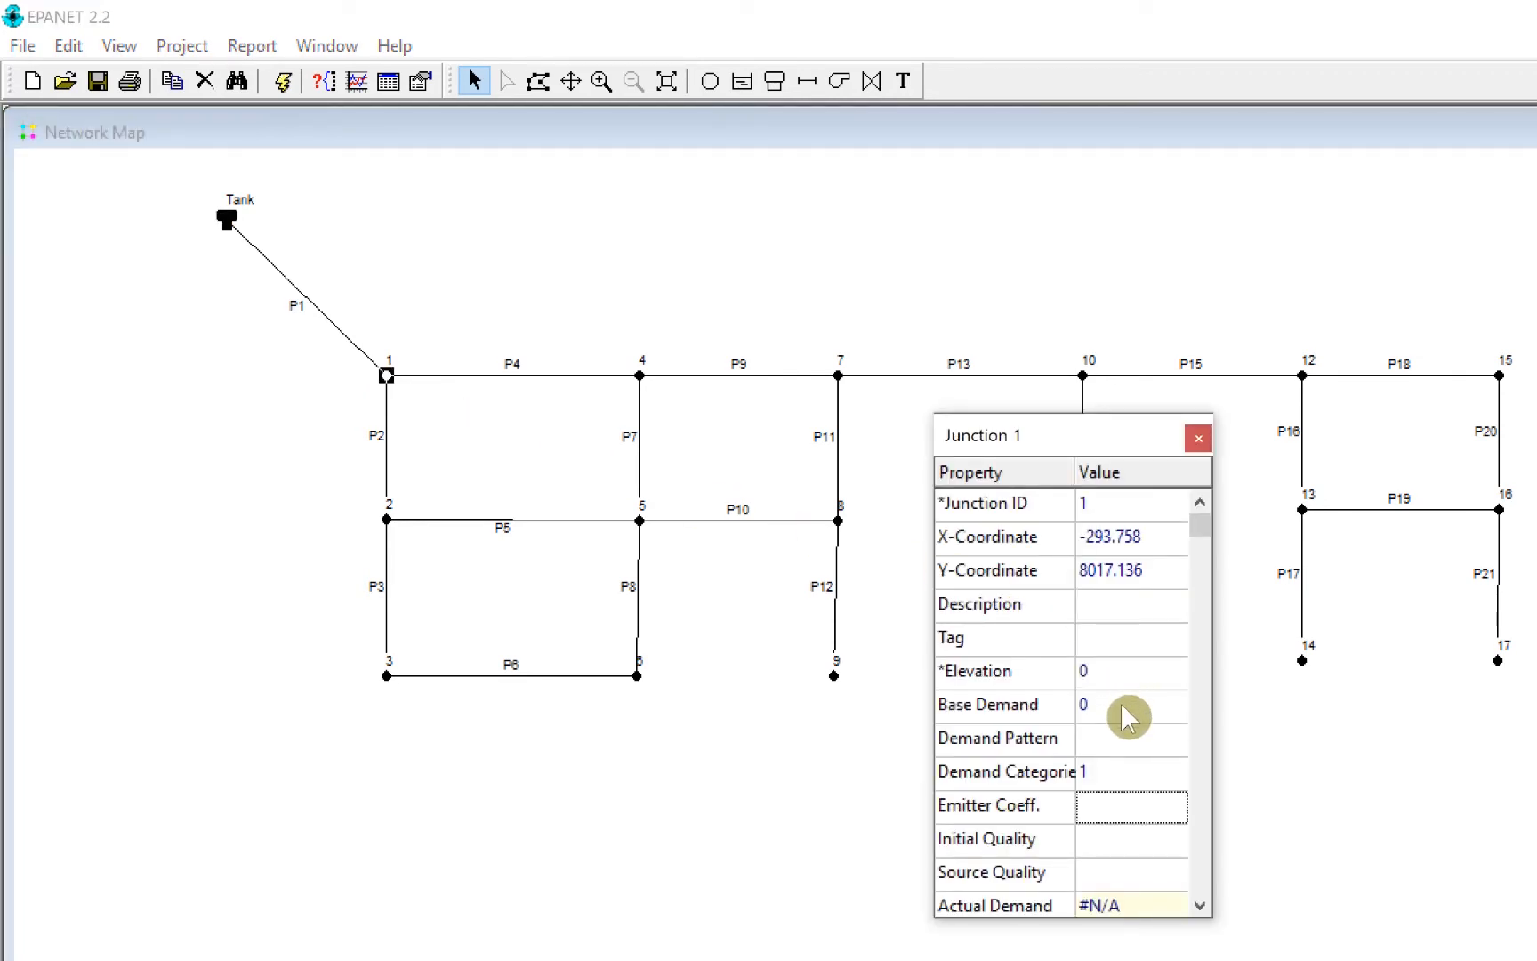
scroll(1135, 744, "down", 1)
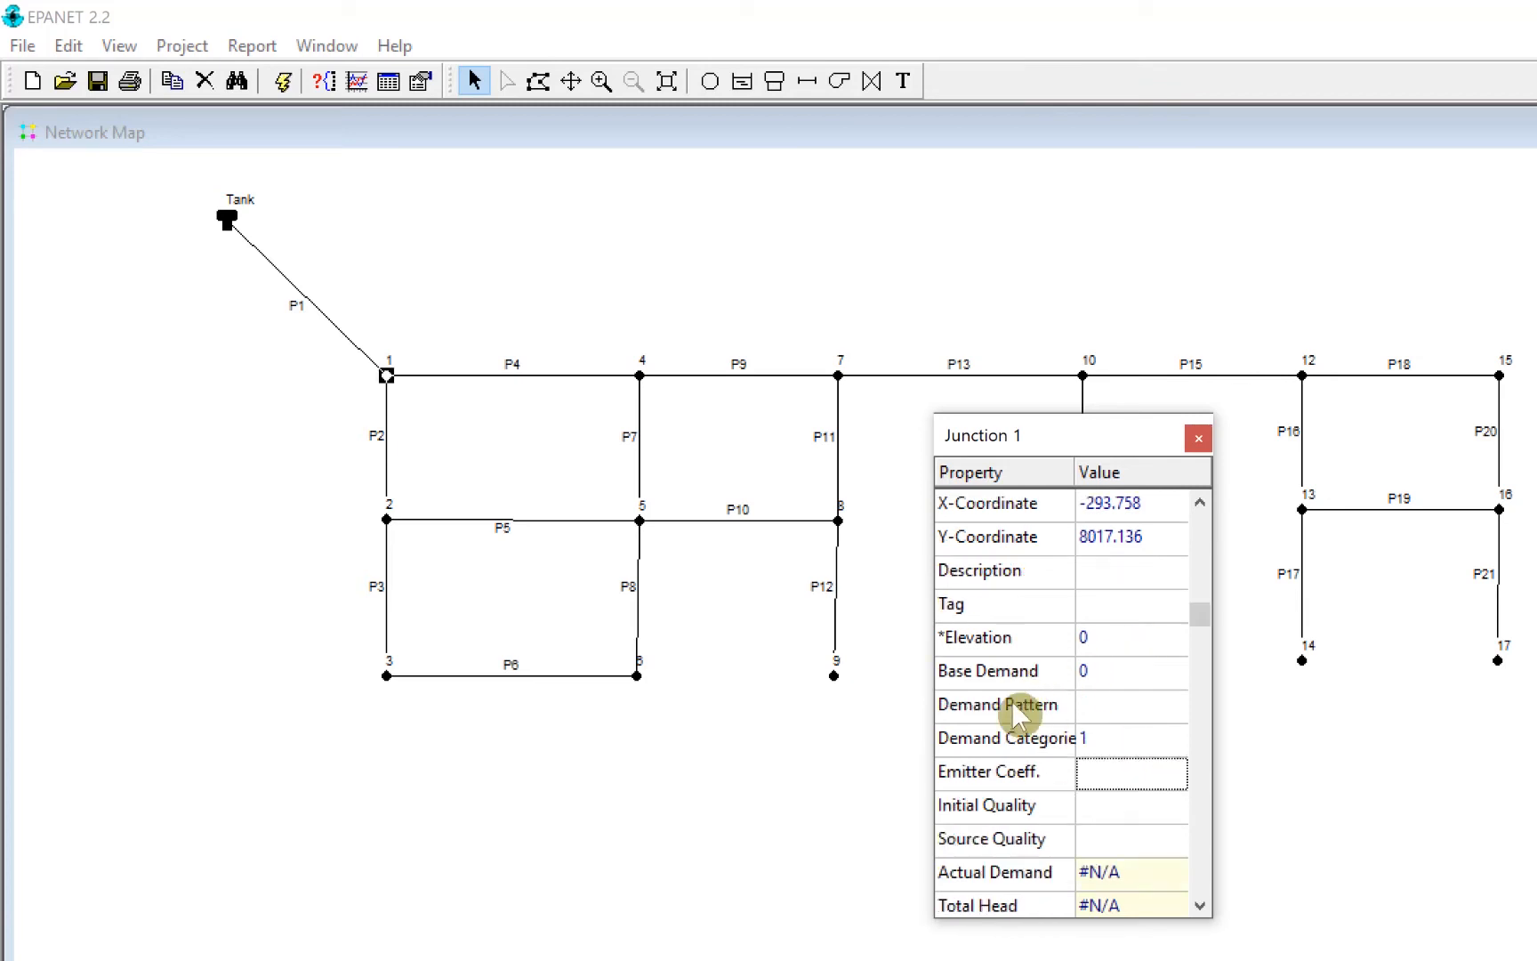
scroll(1130, 687, "up", 1)
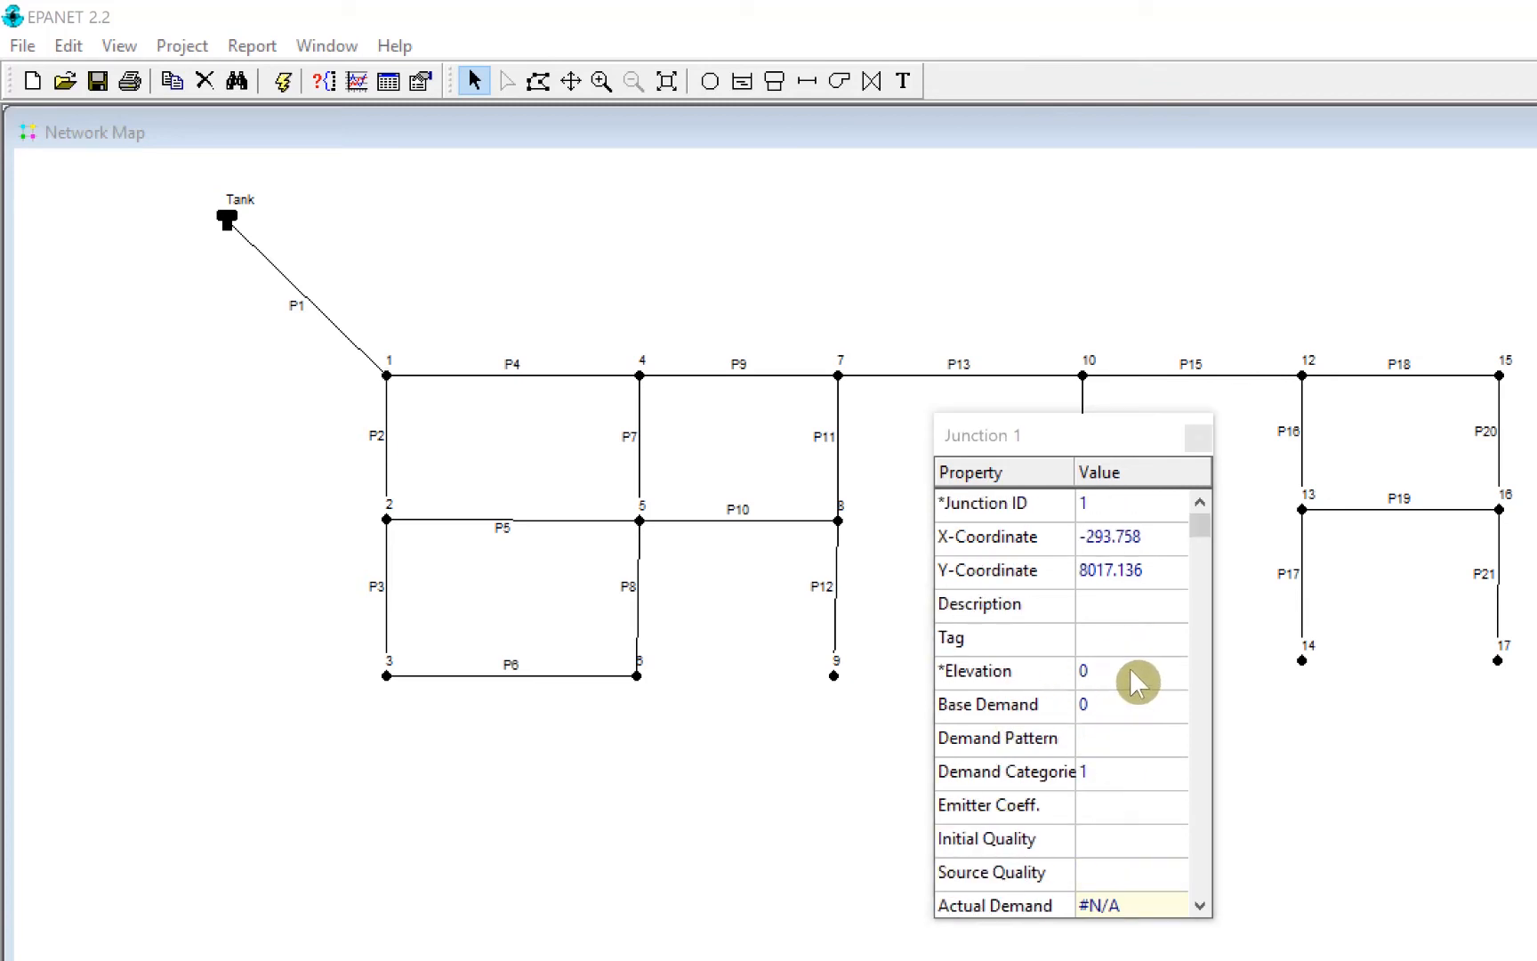
left_click(1131, 673)
left_click(1133, 706)
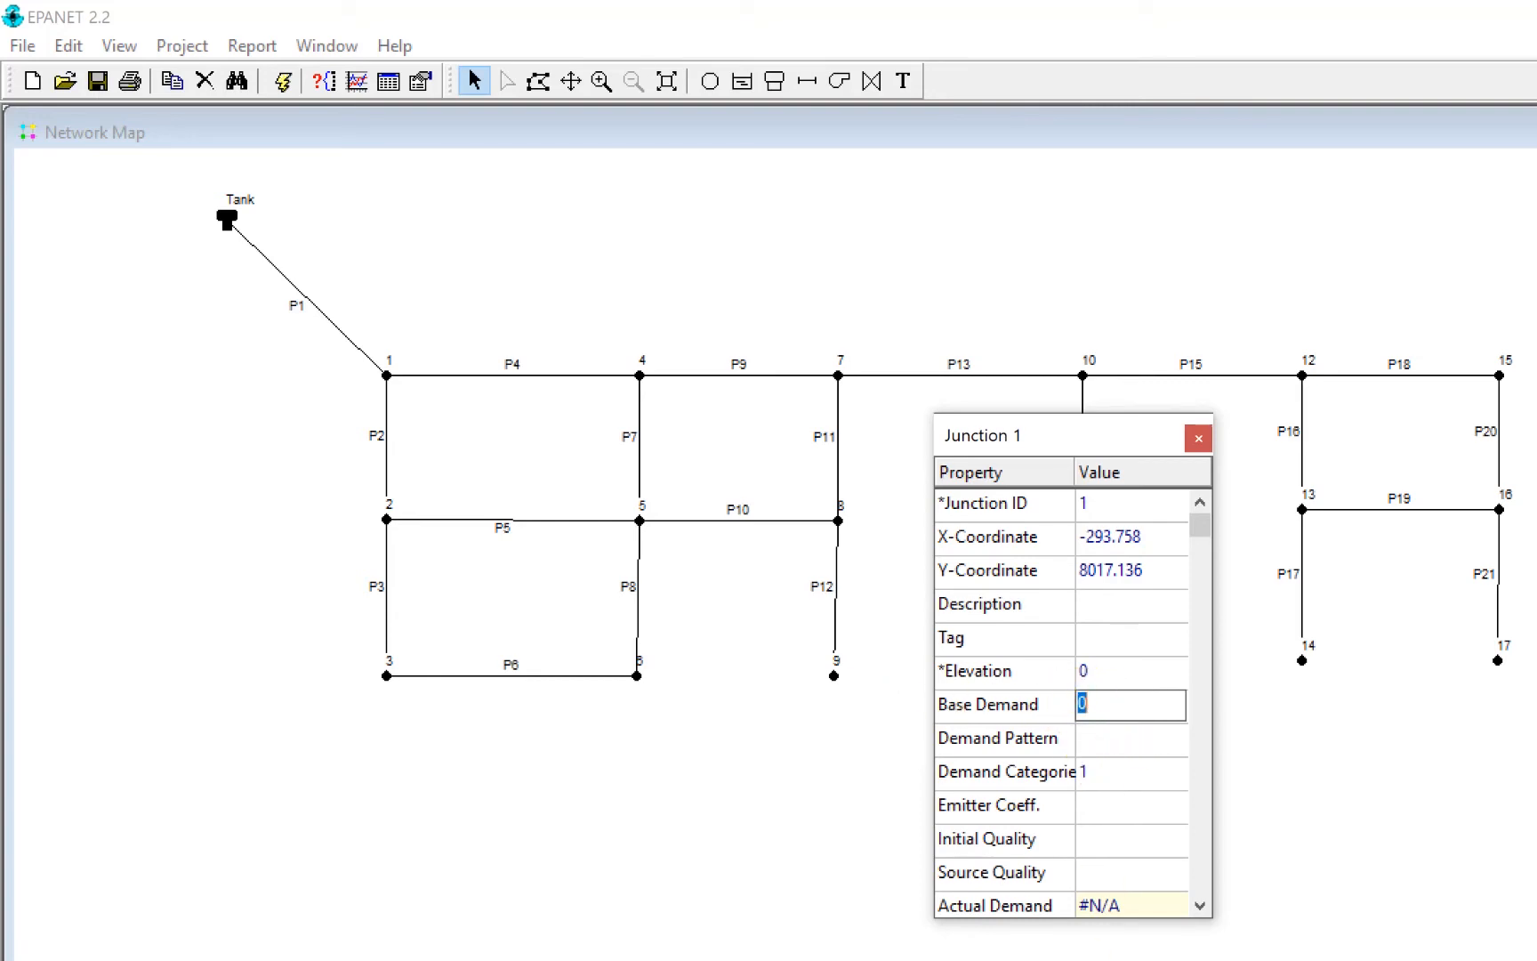
key("alt+Tab")
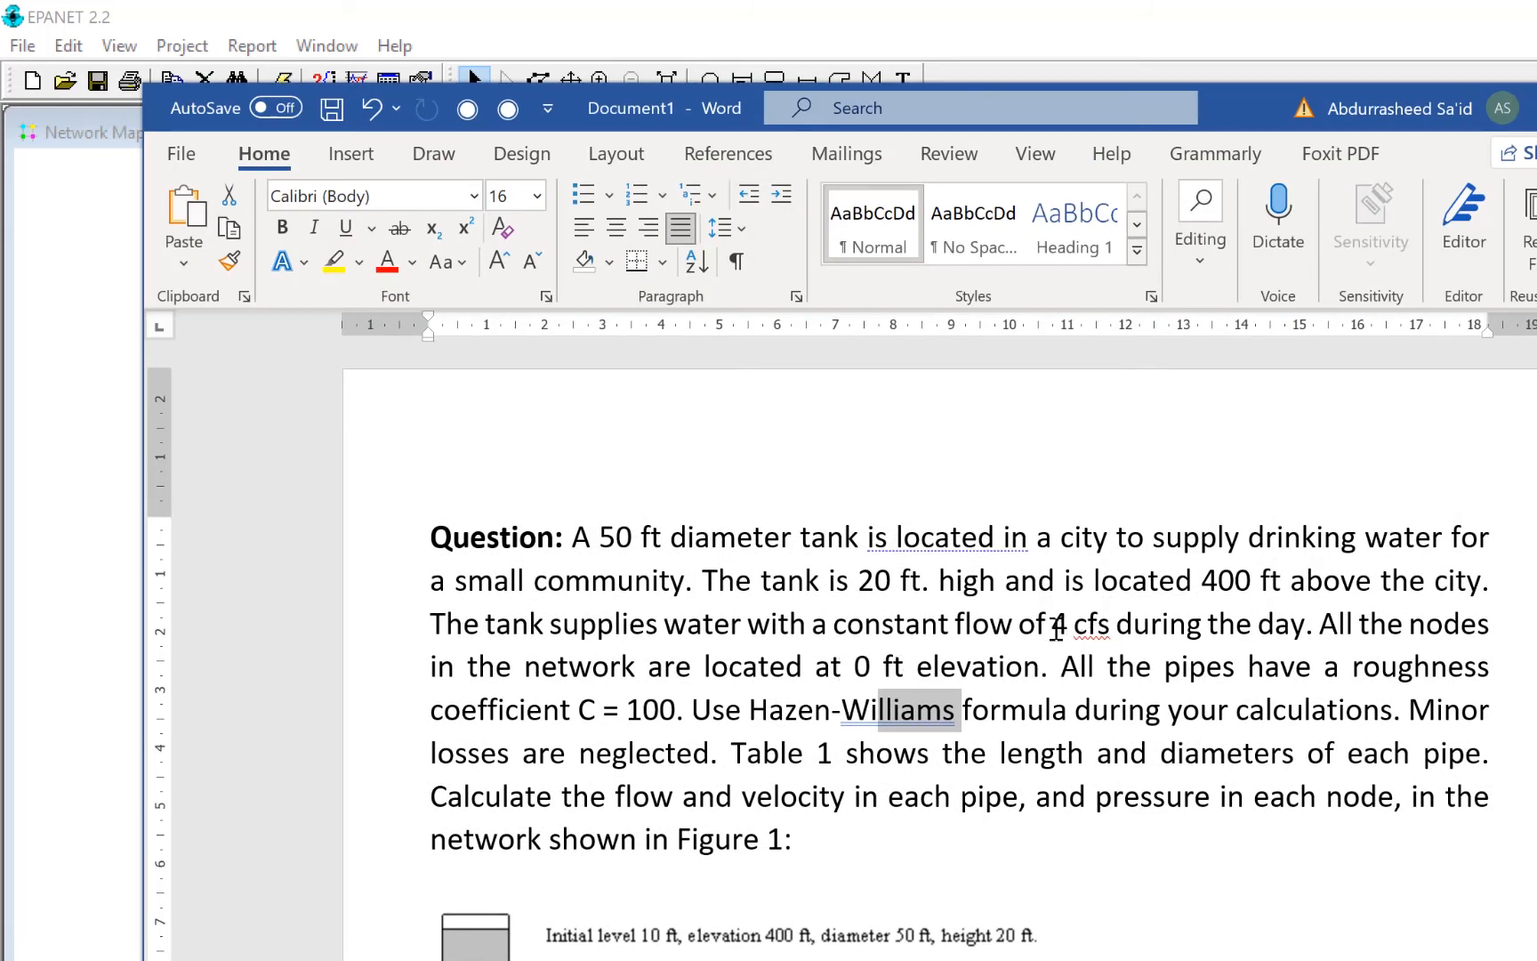
left_click_drag(1054, 628, 1116, 627)
scroll(628, 813, "down", 3)
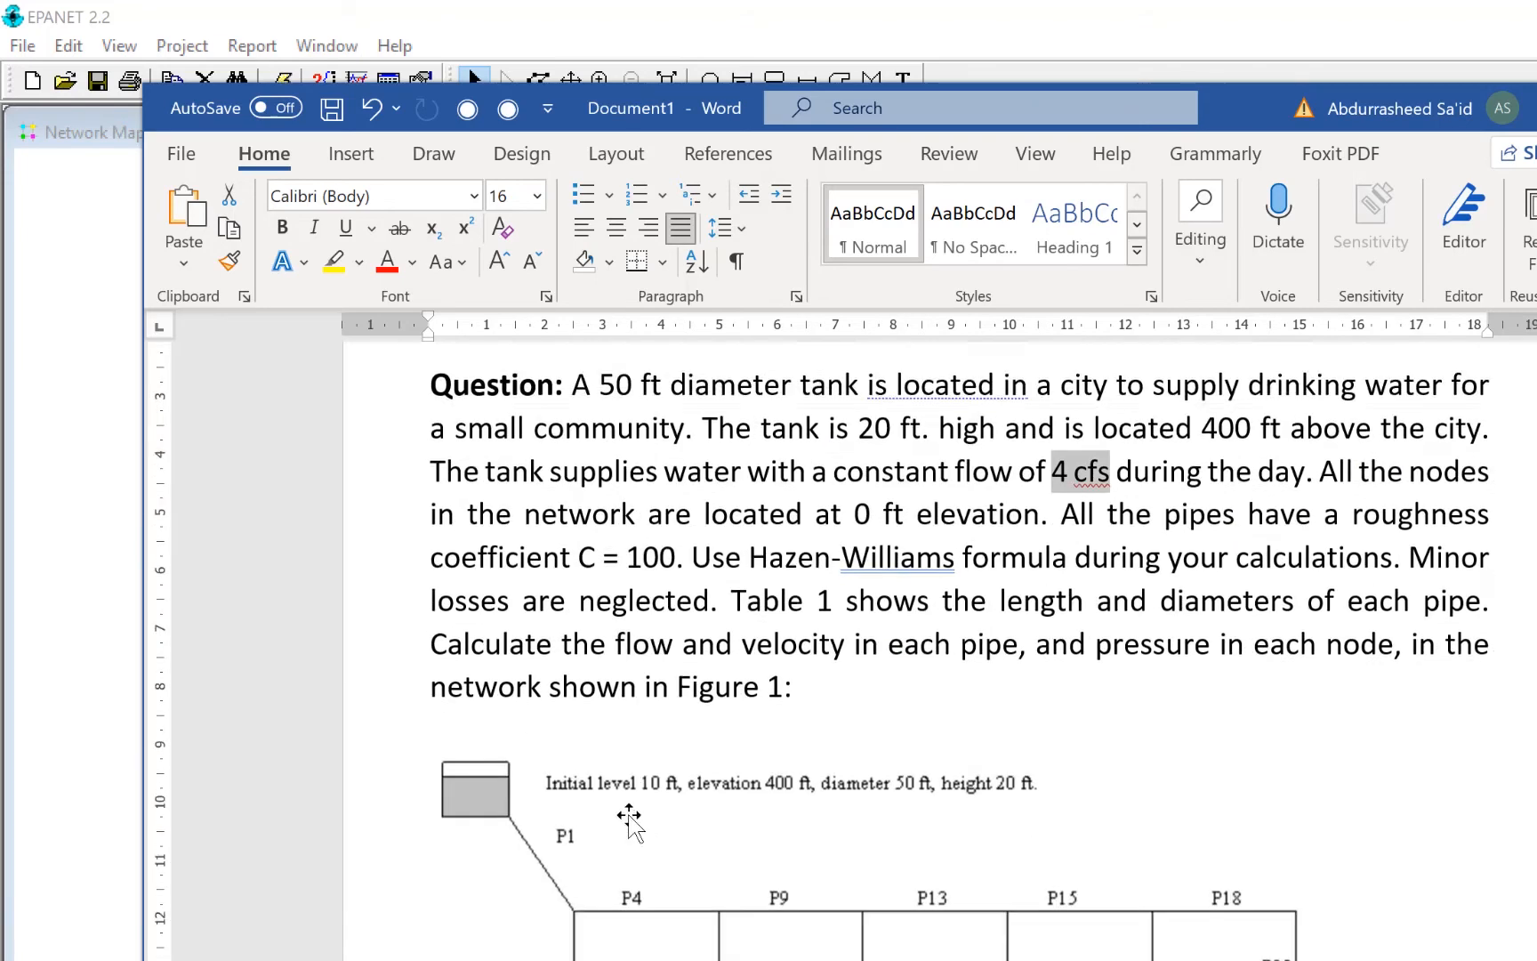
scroll(652, 761, "down", 15)
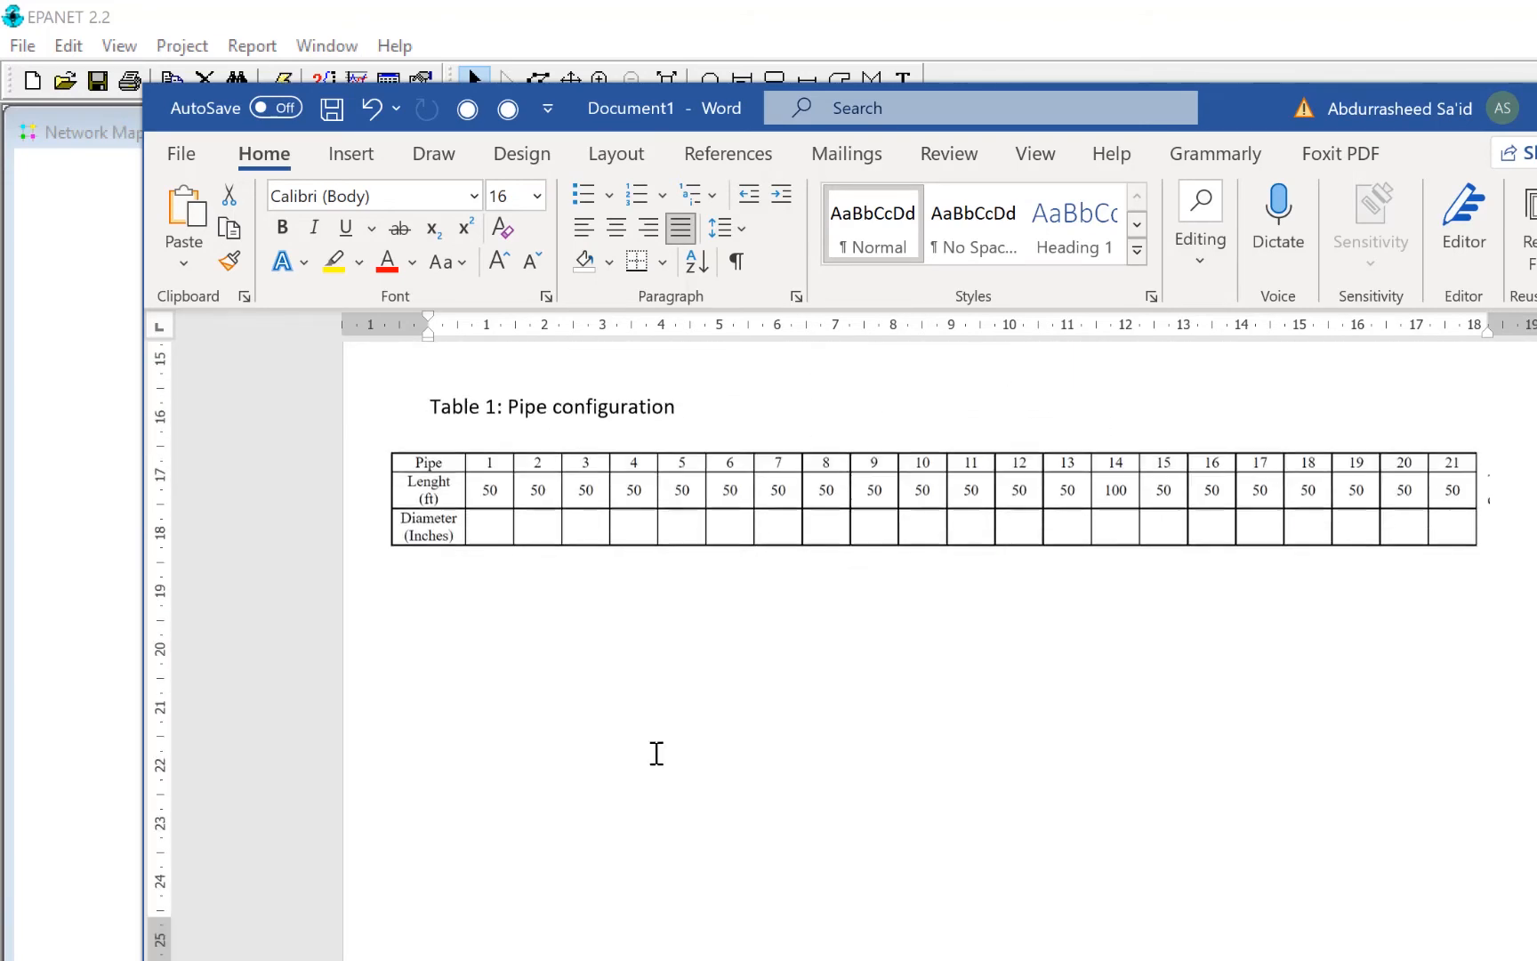
scroll(656, 754, "down", 1)
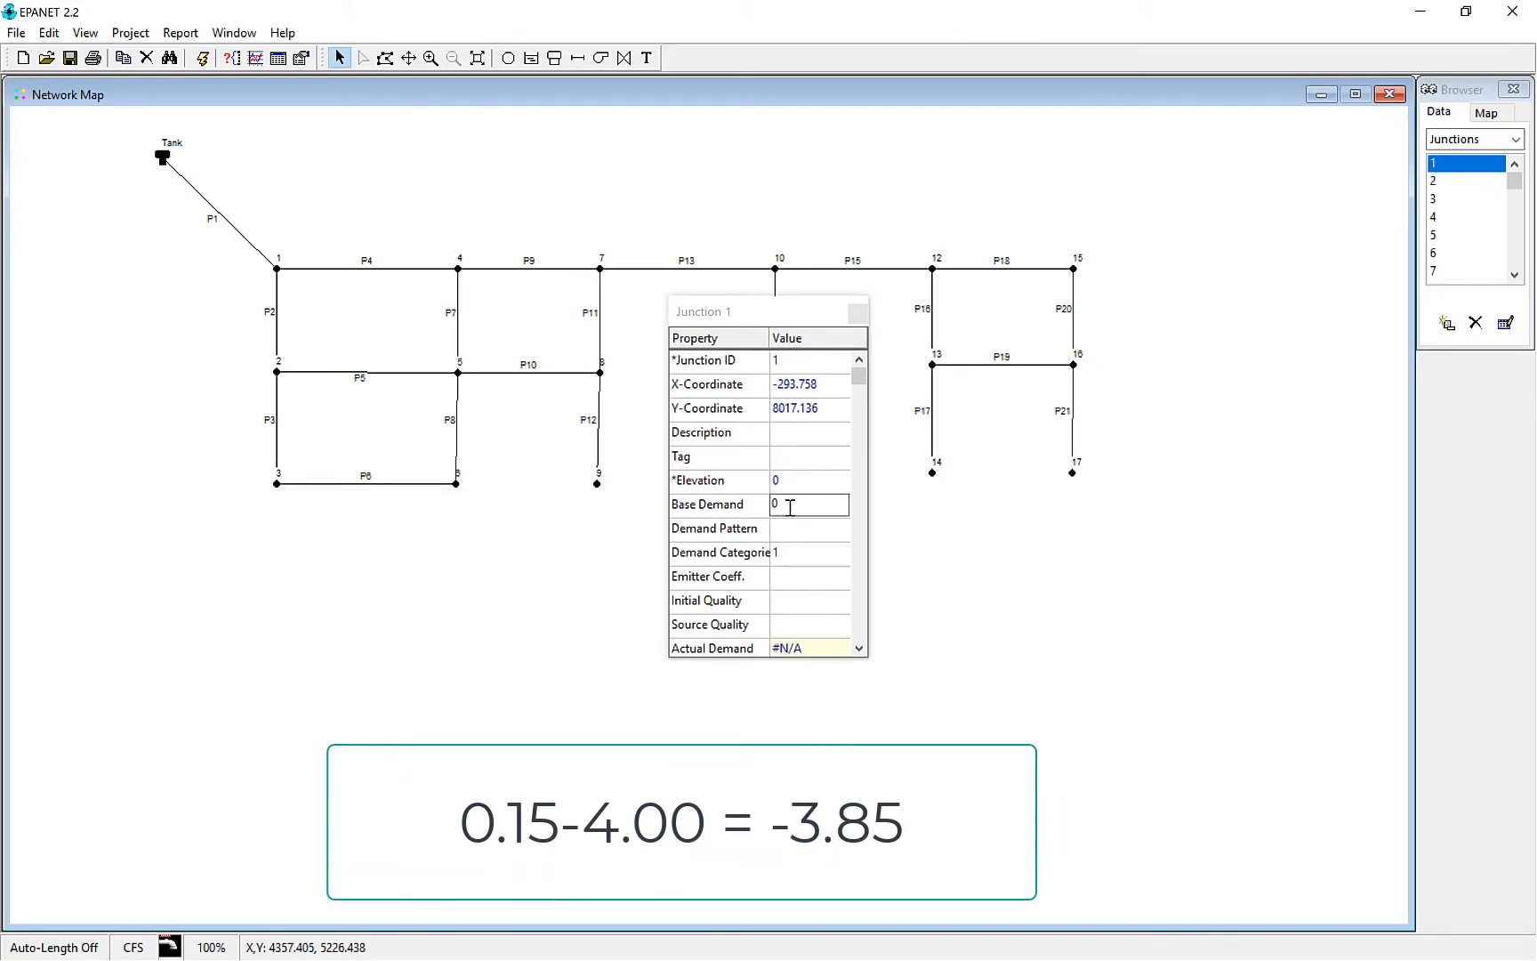
Set the base demand of junction 1 to -3.85.
left_click(774, 510)
left_click_drag(798, 506, 645, 471)
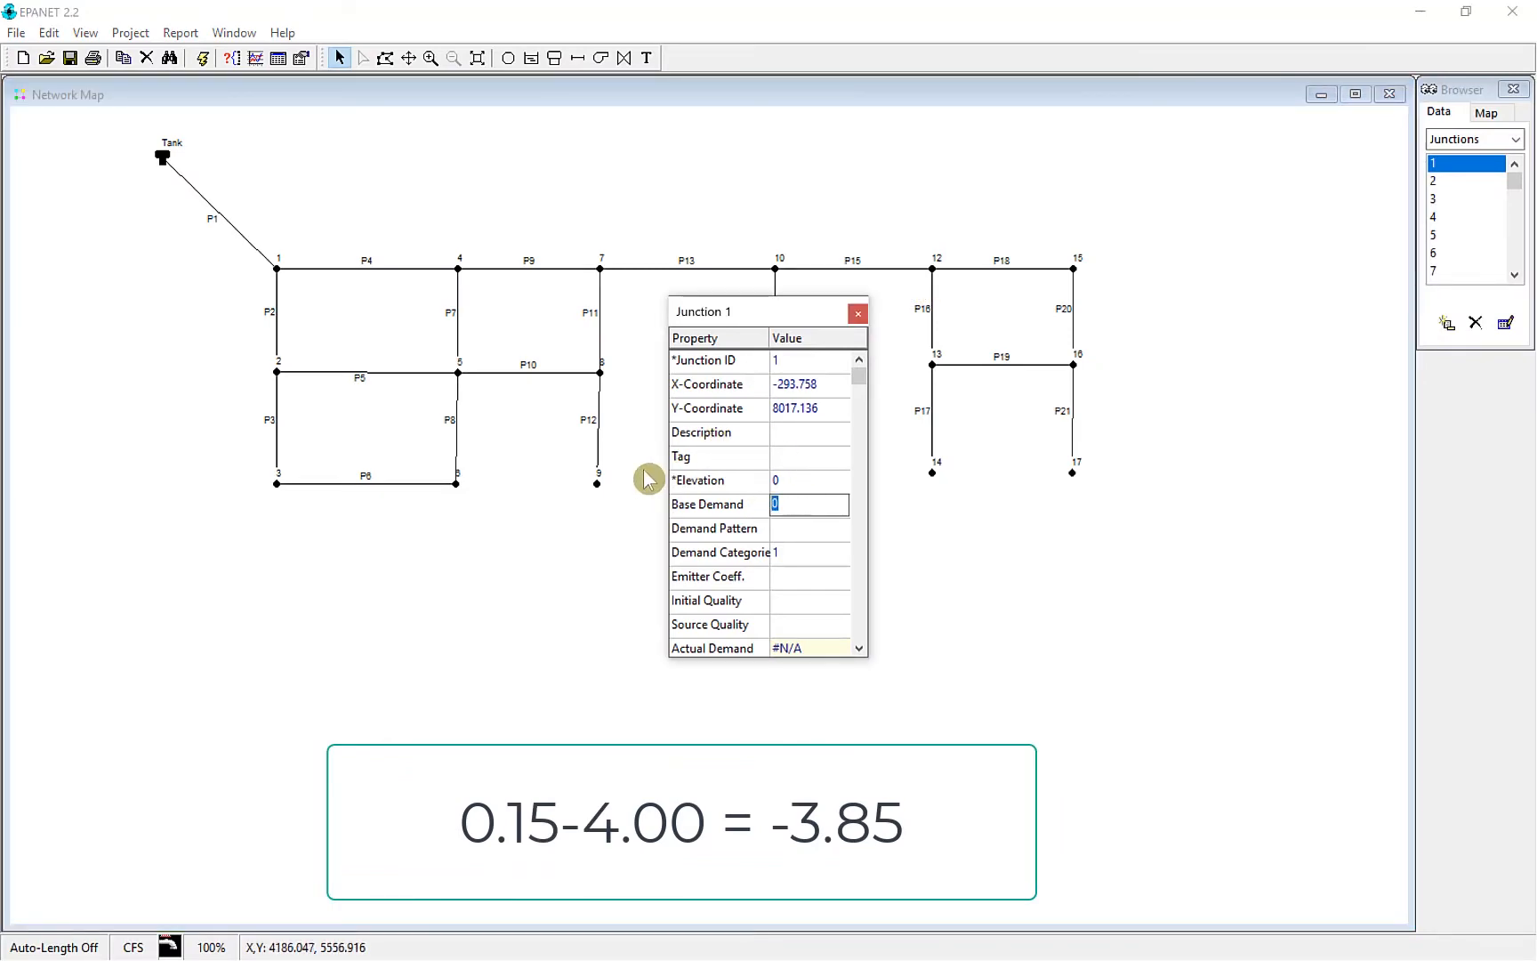
type("-3.85")
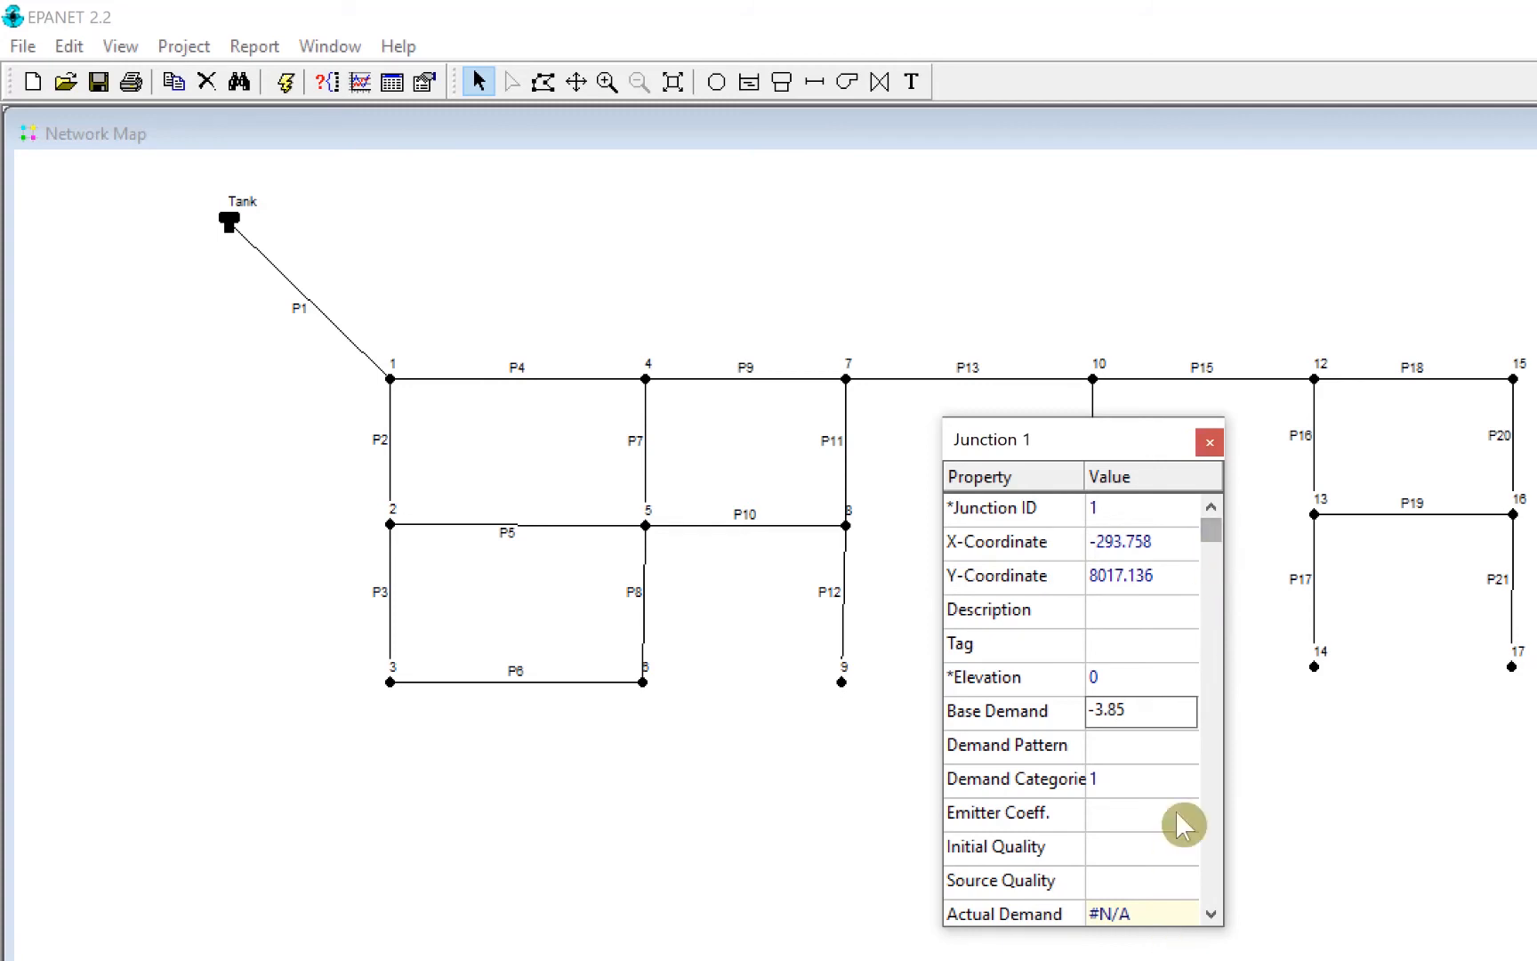
left_click(1209, 442)
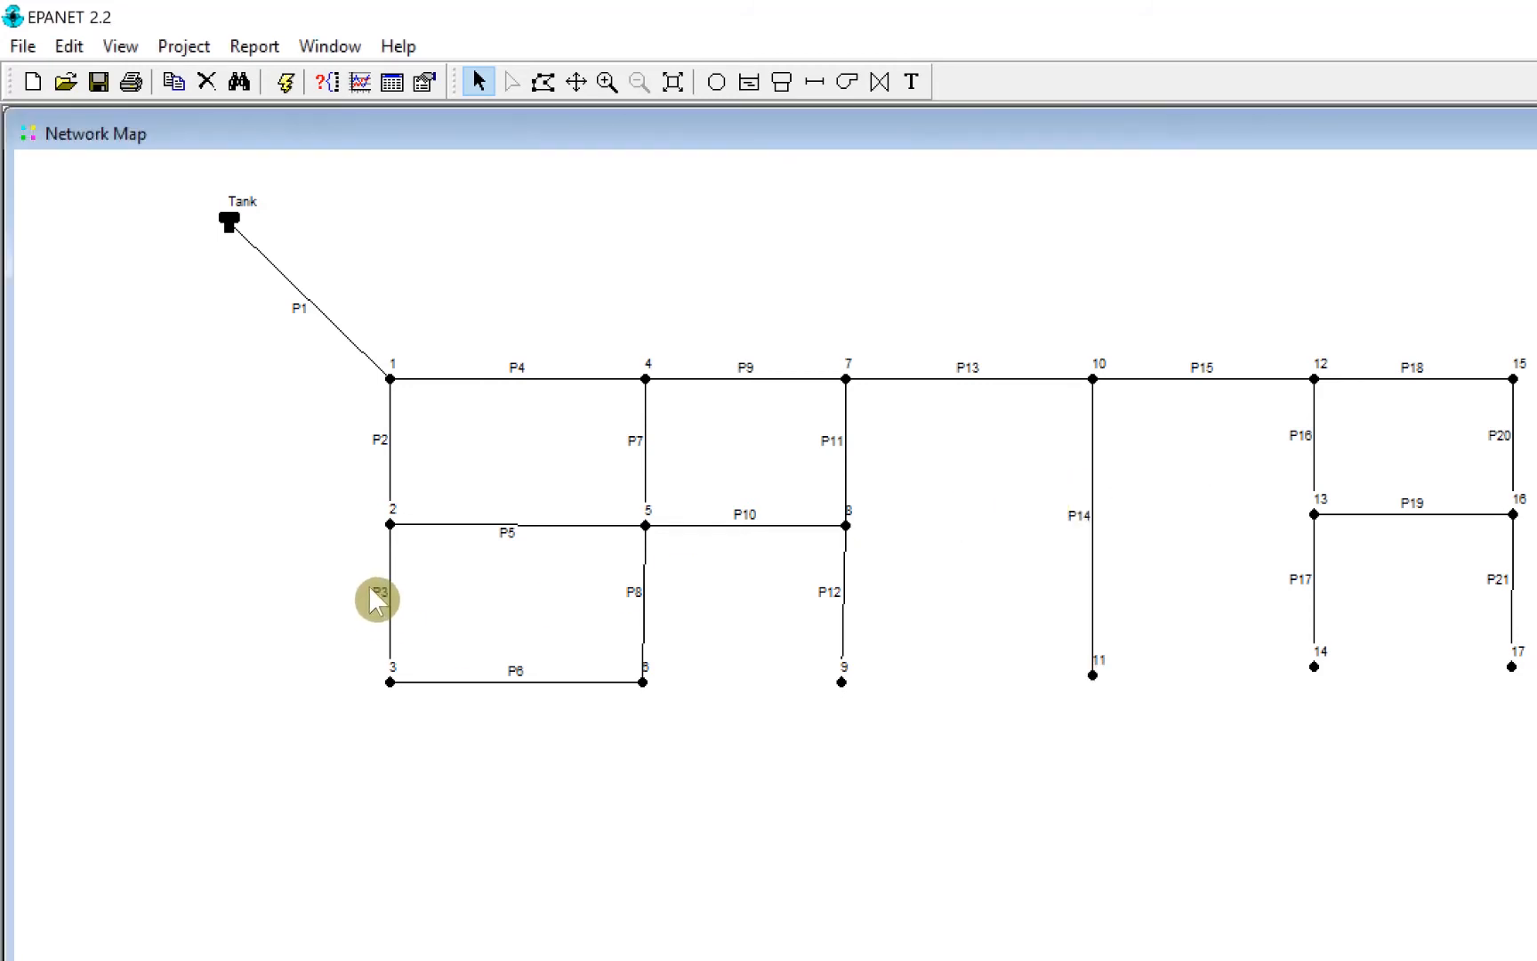
Look up junction 2's demand in the Word demand figure and set its base demand to 0.18.
double_click(392, 525)
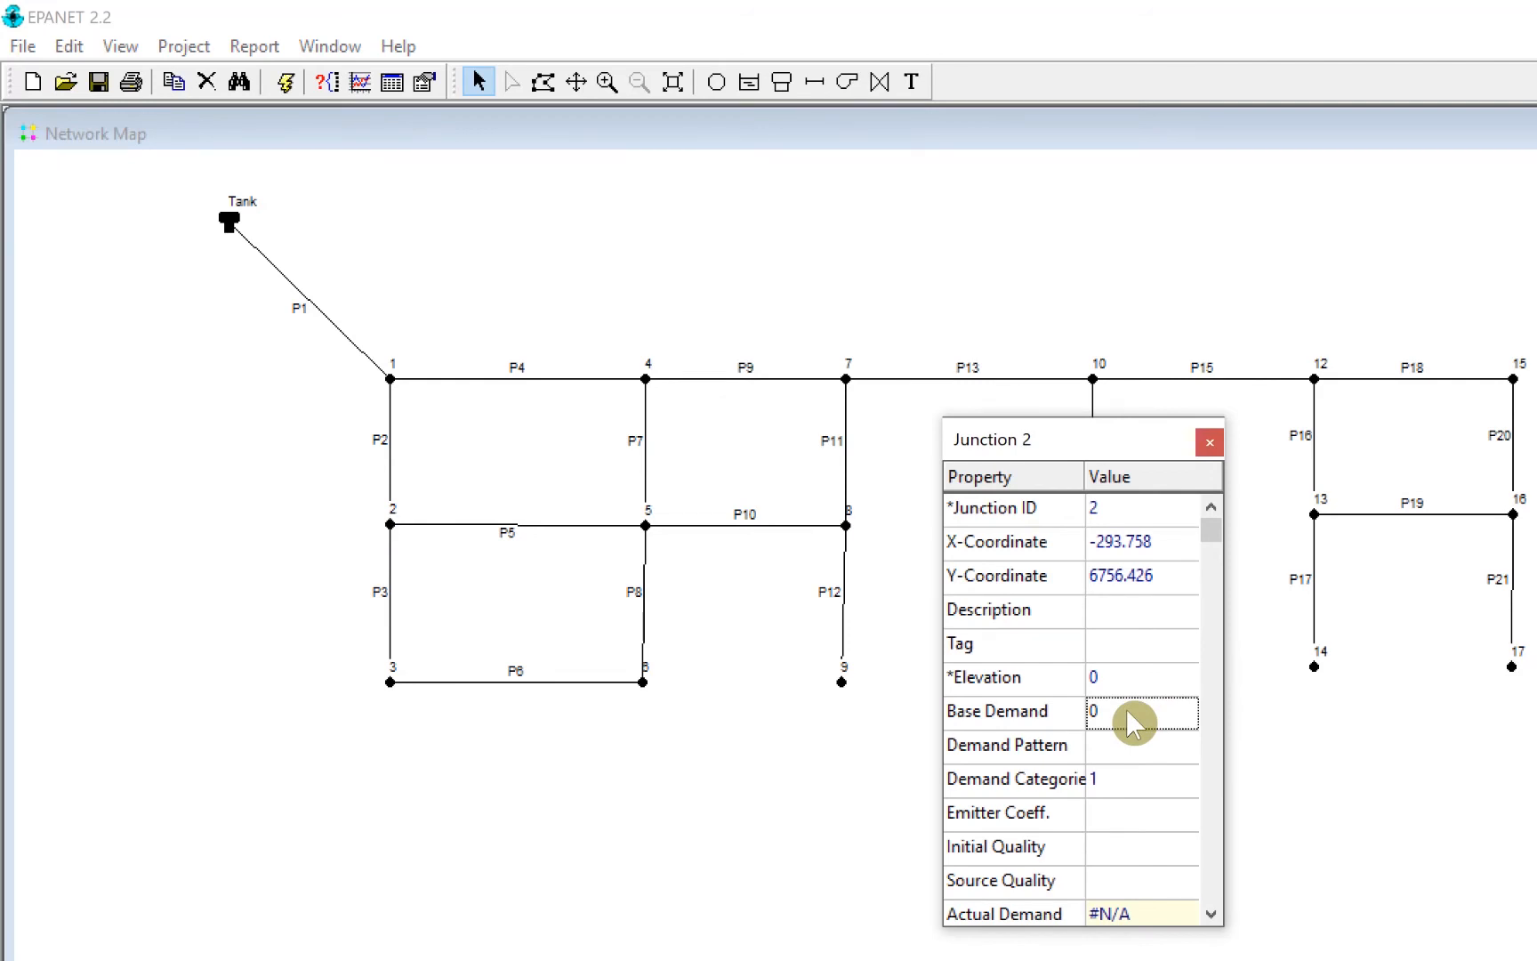
left_click(636, 959)
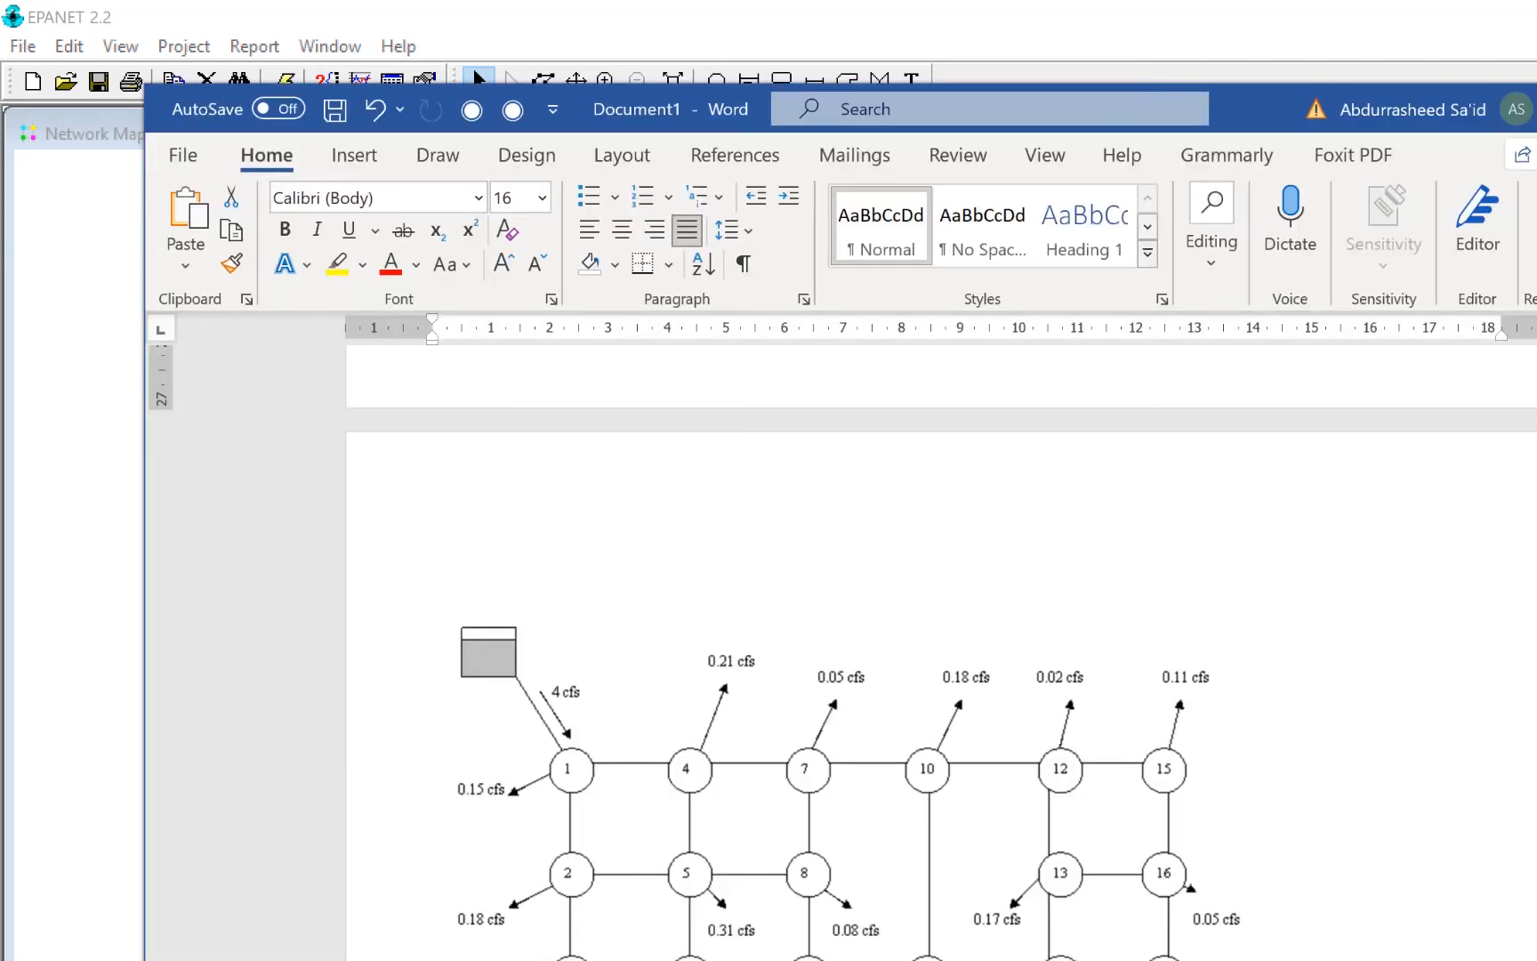
scroll(590, 796, "down", 3)
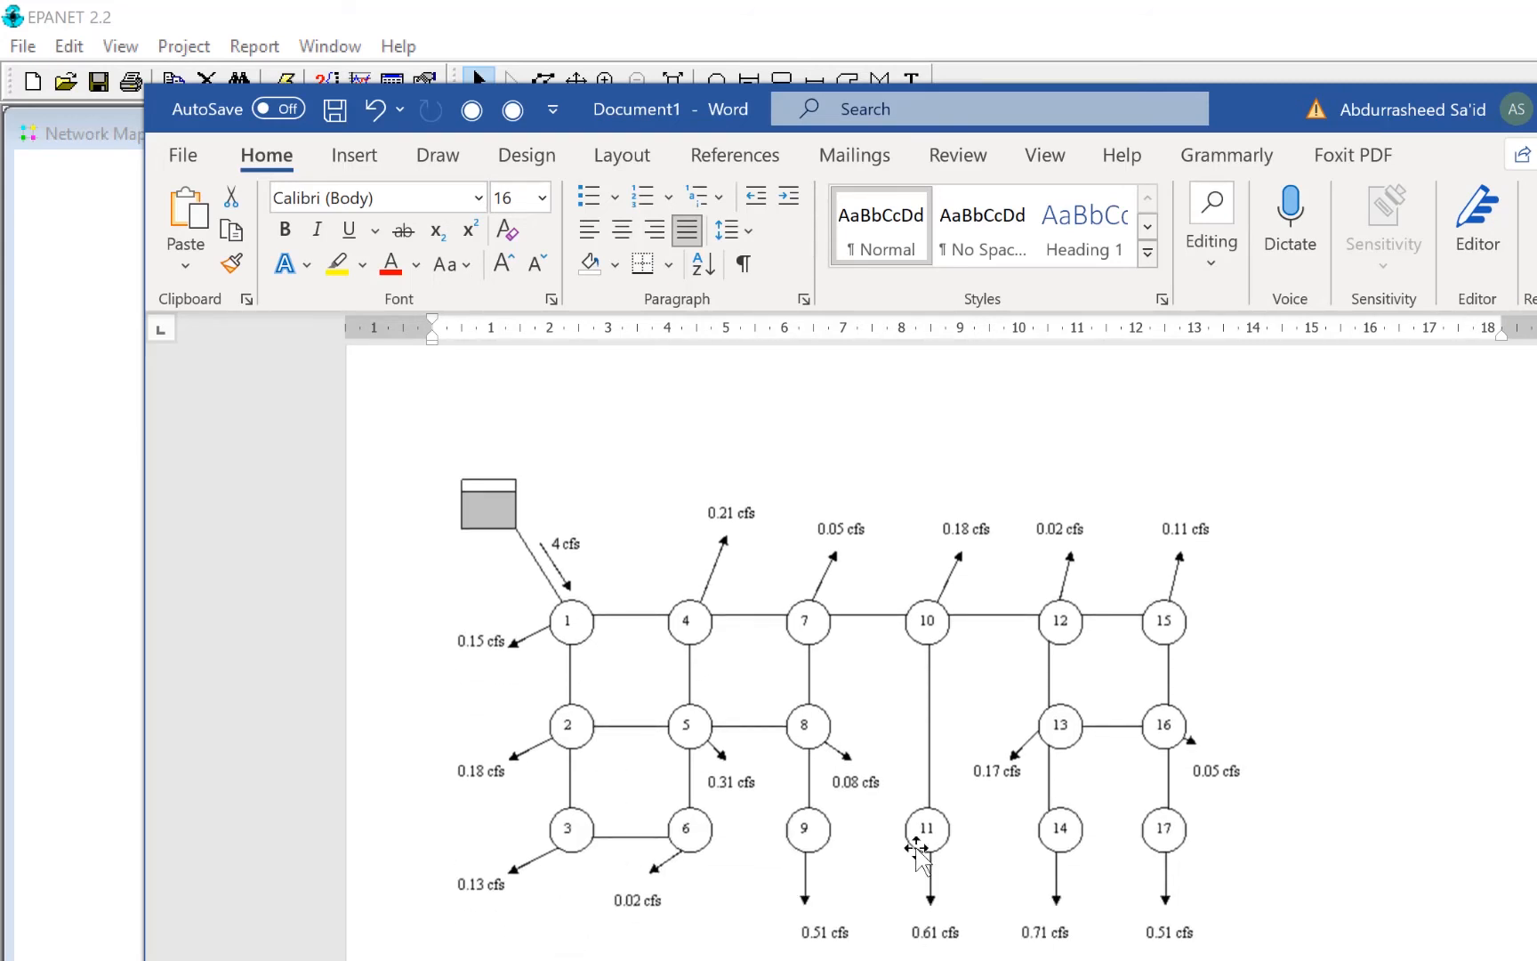
key("alt+Tab")
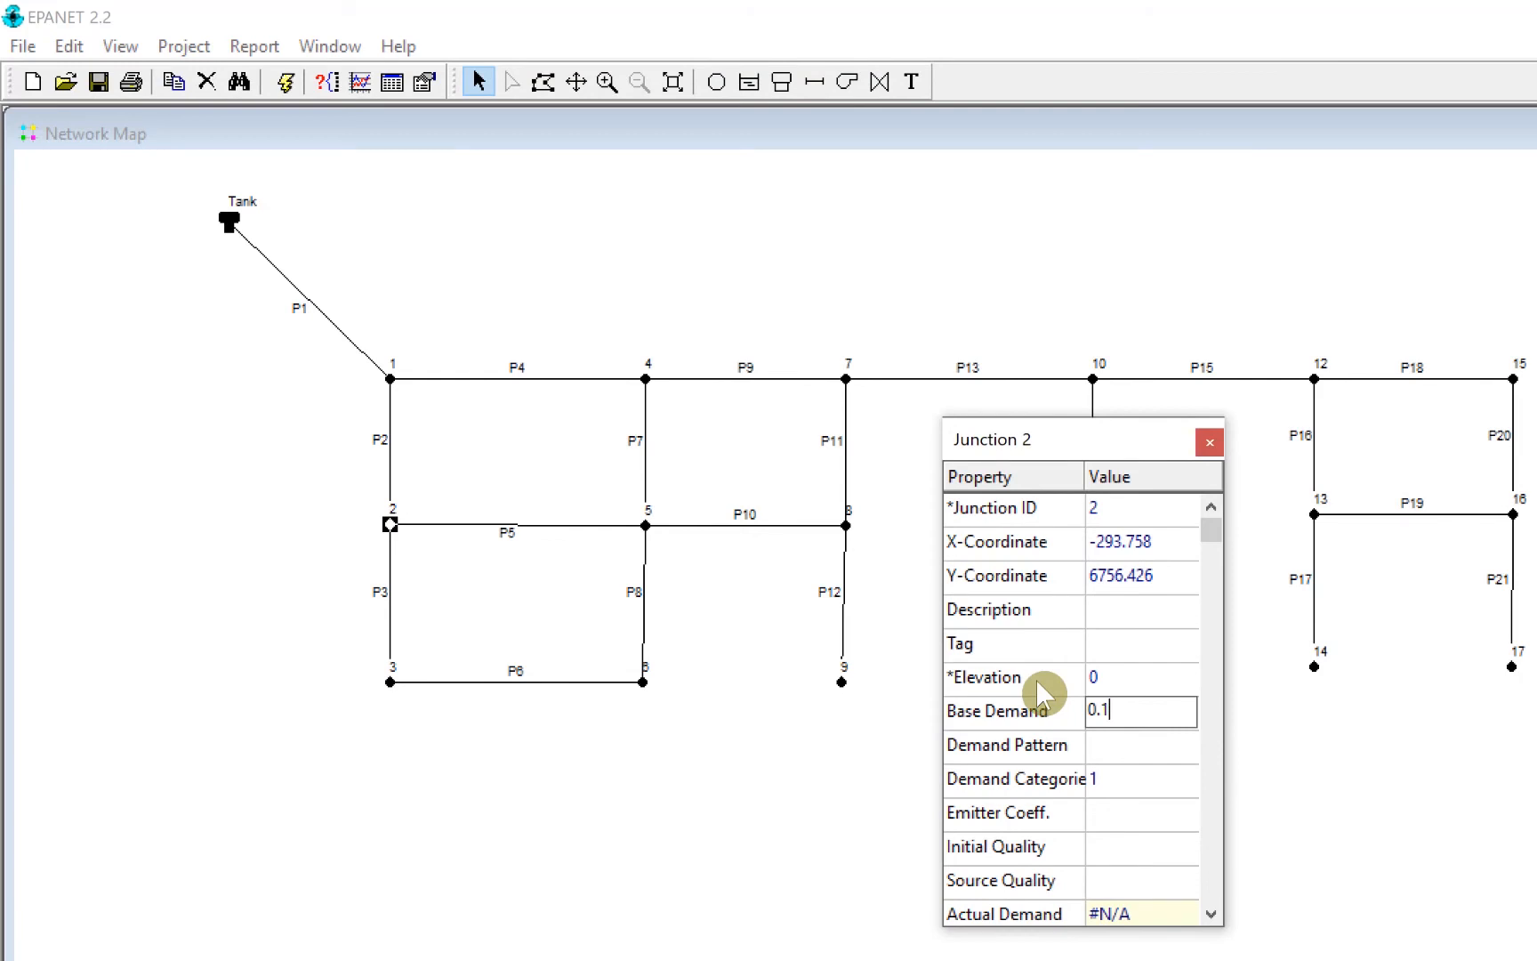
left_click(1210, 443)
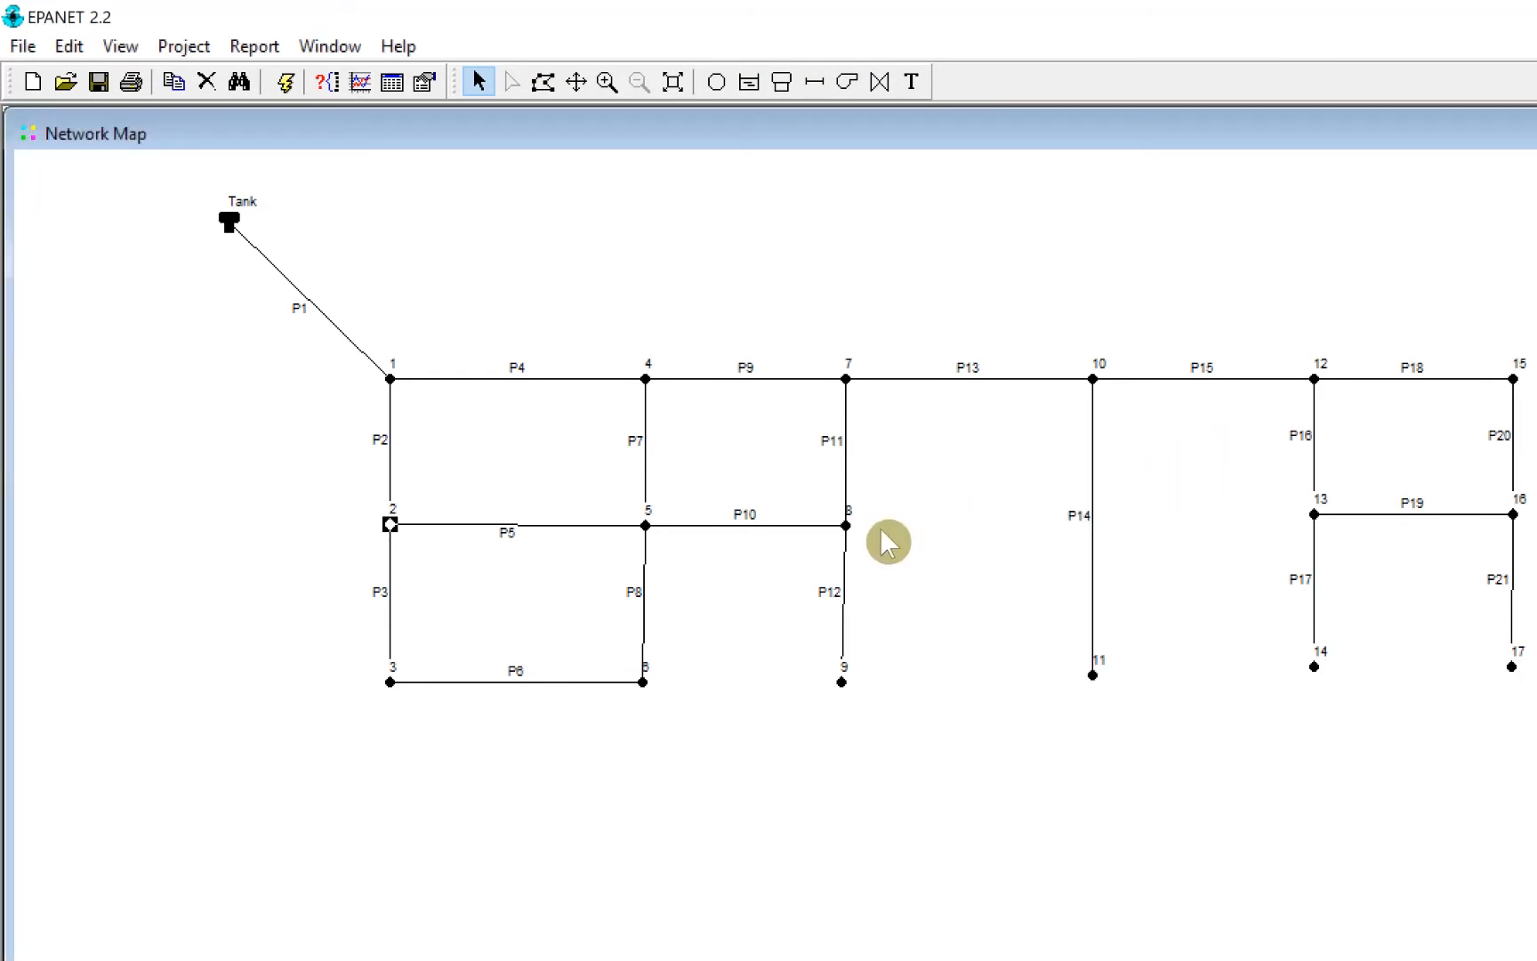
Set the base demand of junction 3 to 0.13.
double_click(390, 687)
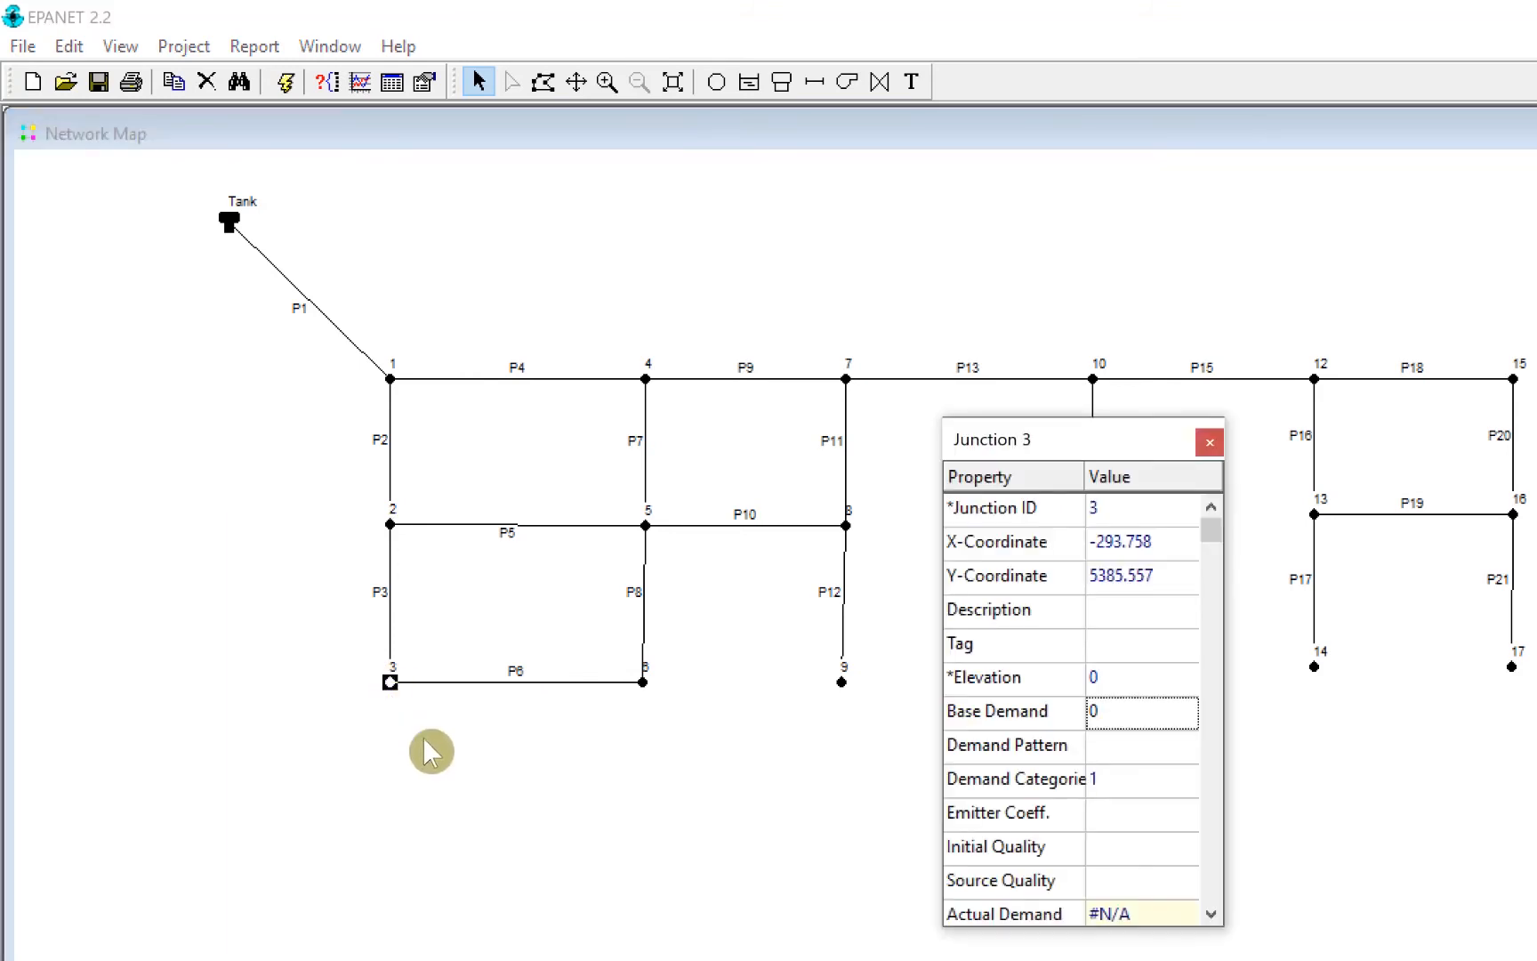
left_click(1121, 710)
type("0.13")
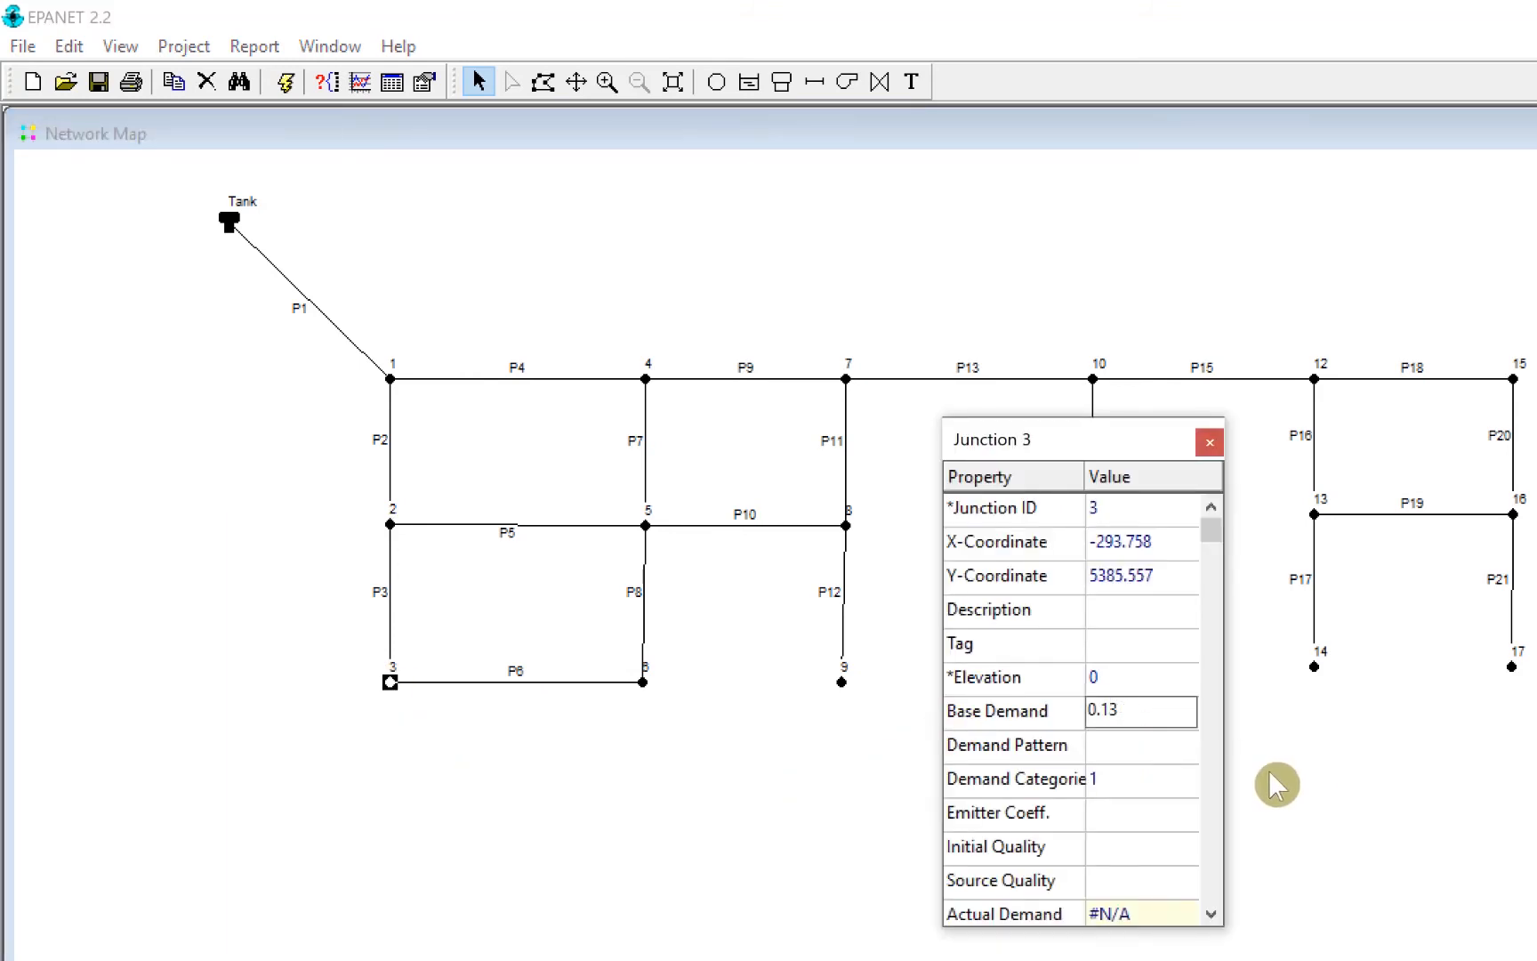
left_click(1210, 442)
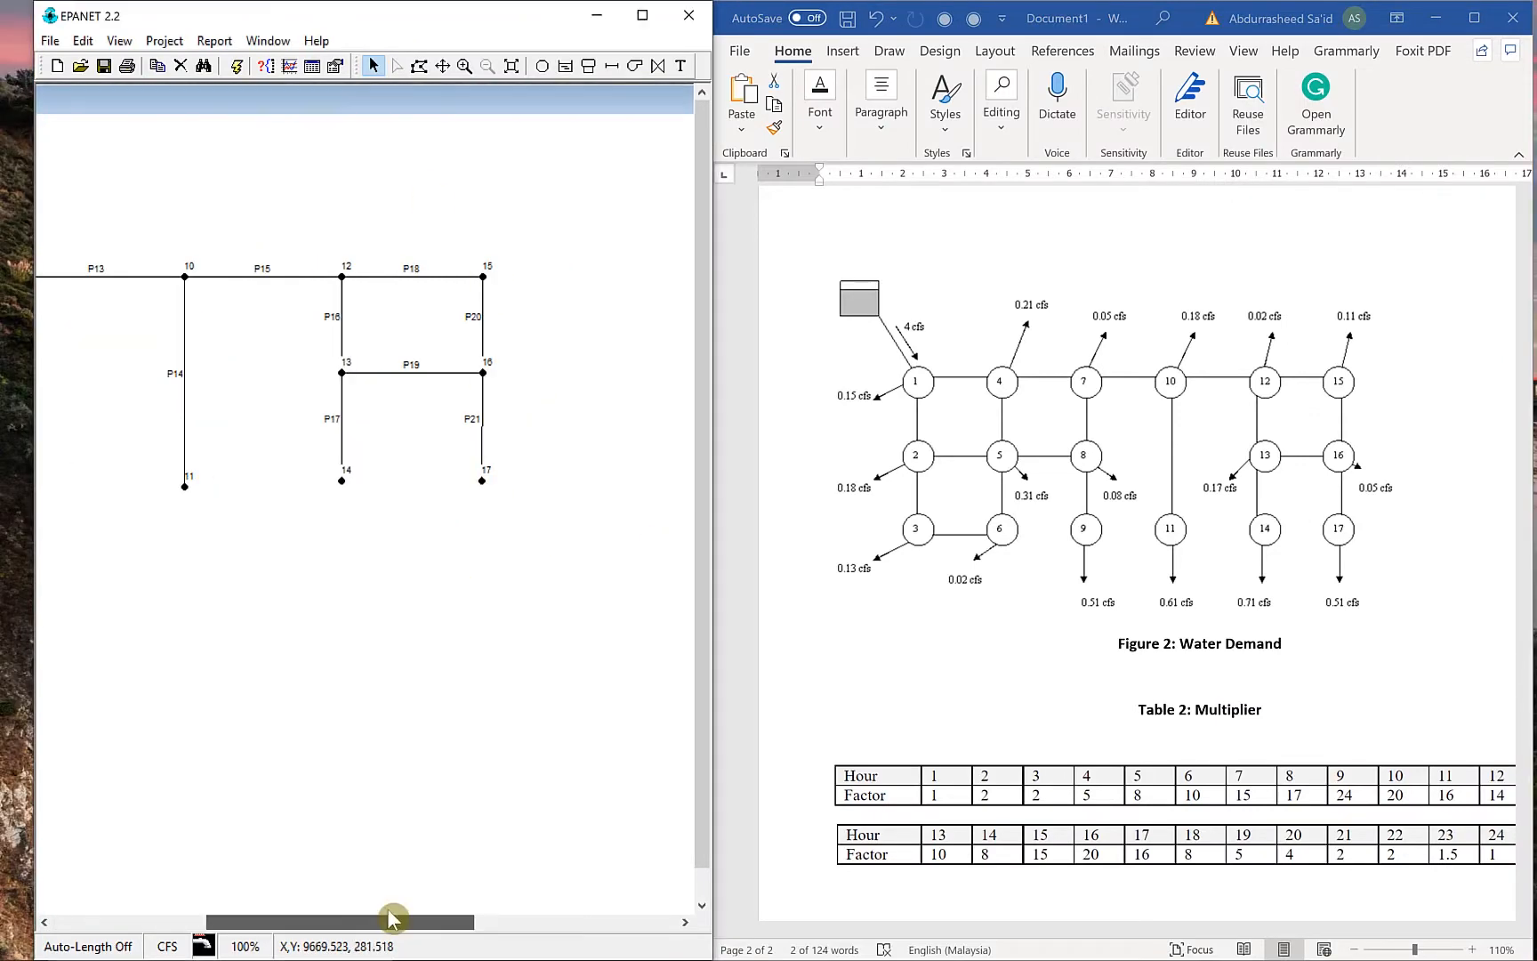
Set the diameter of pipes P1, P5 and P6 to 12.
left_click_drag(391, 919, 271, 921)
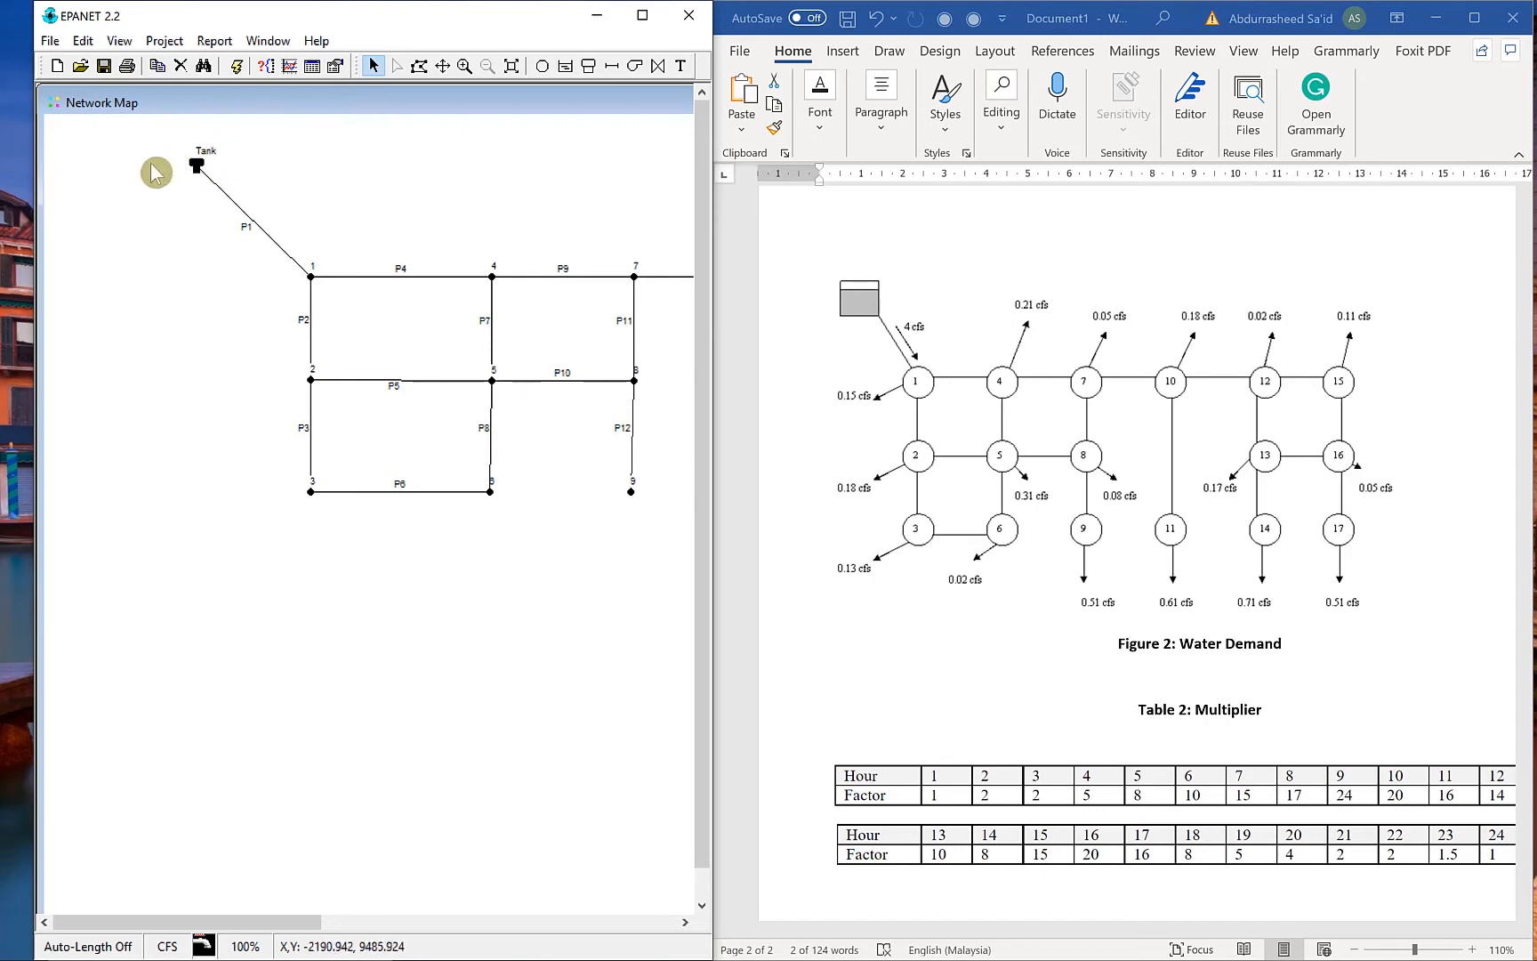
double_click(265, 230)
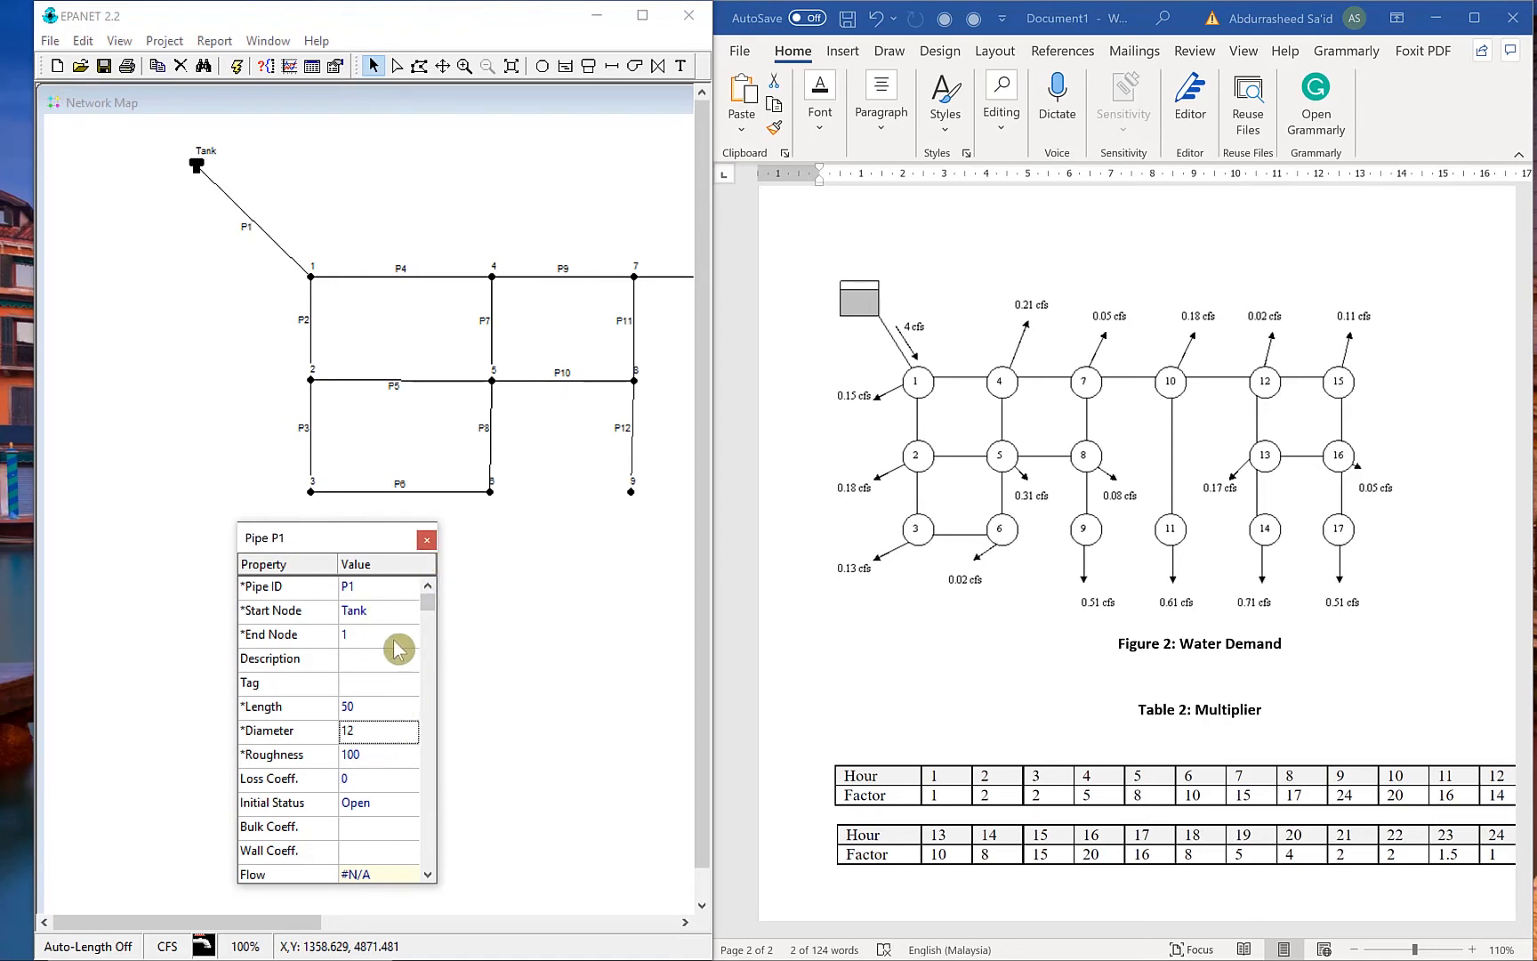
left_click(427, 539)
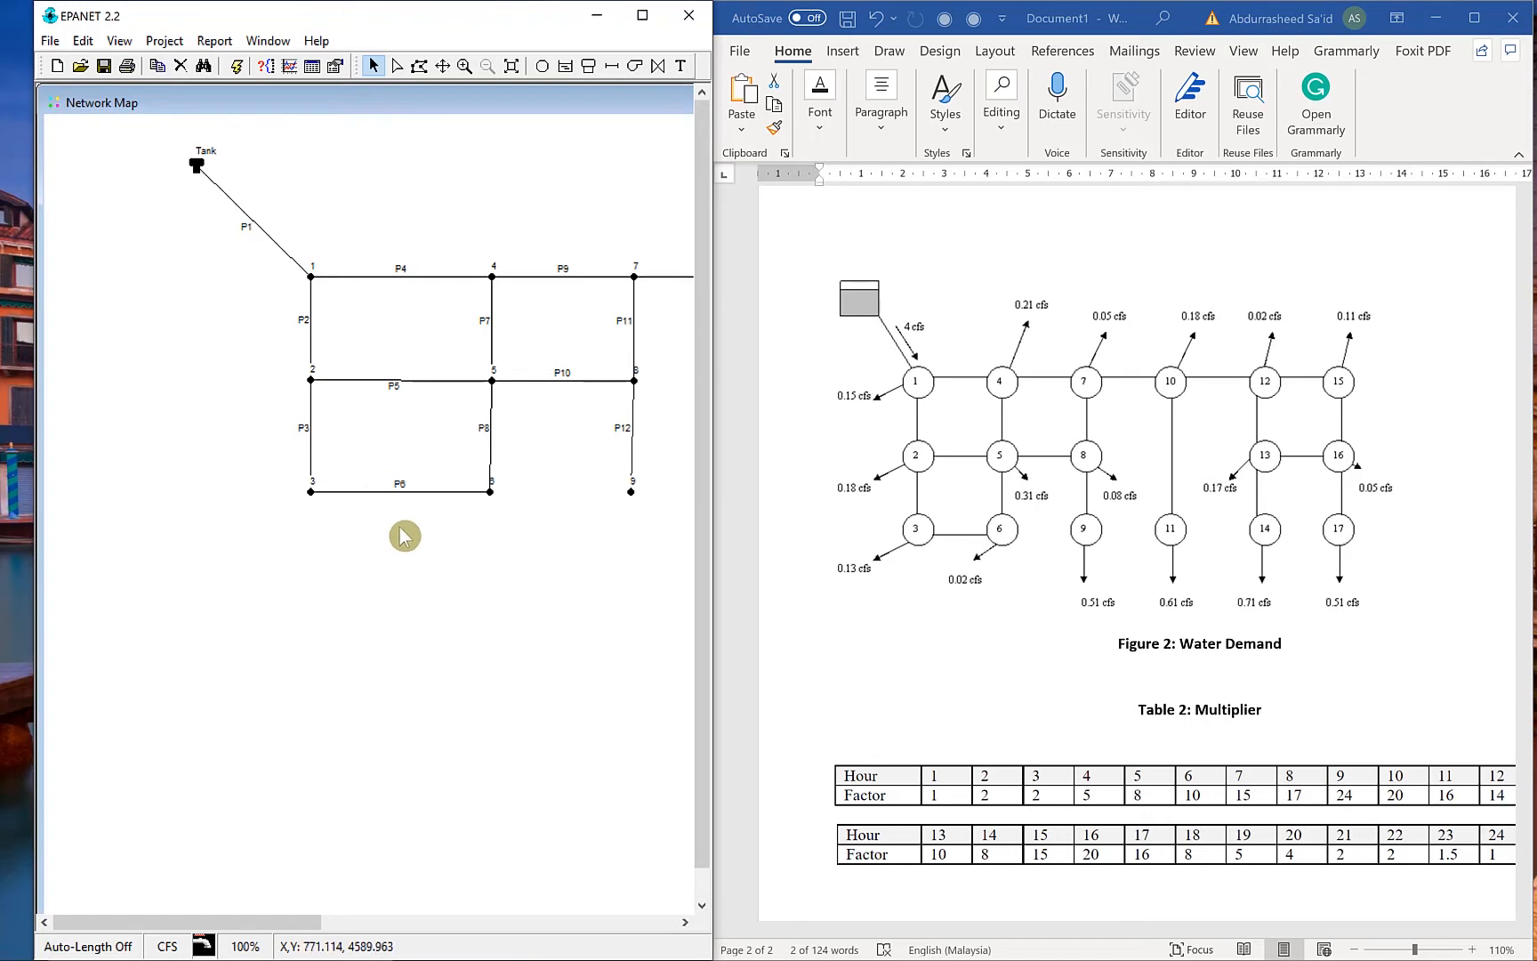
double_click(400, 381)
left_click(391, 732)
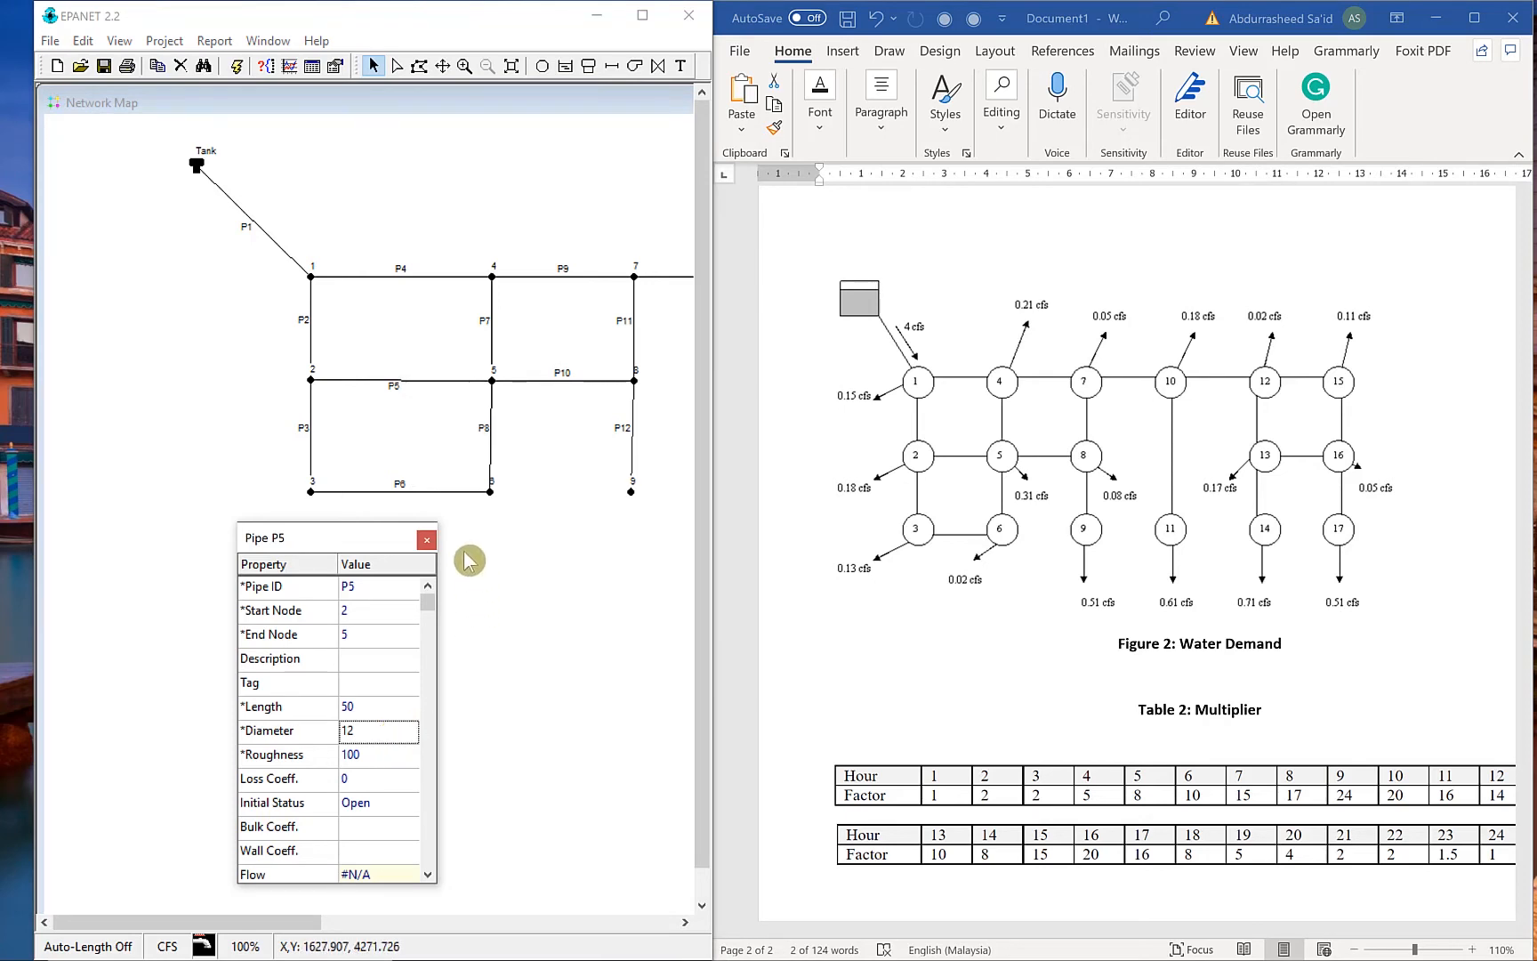
left_click(427, 539)
double_click(439, 494)
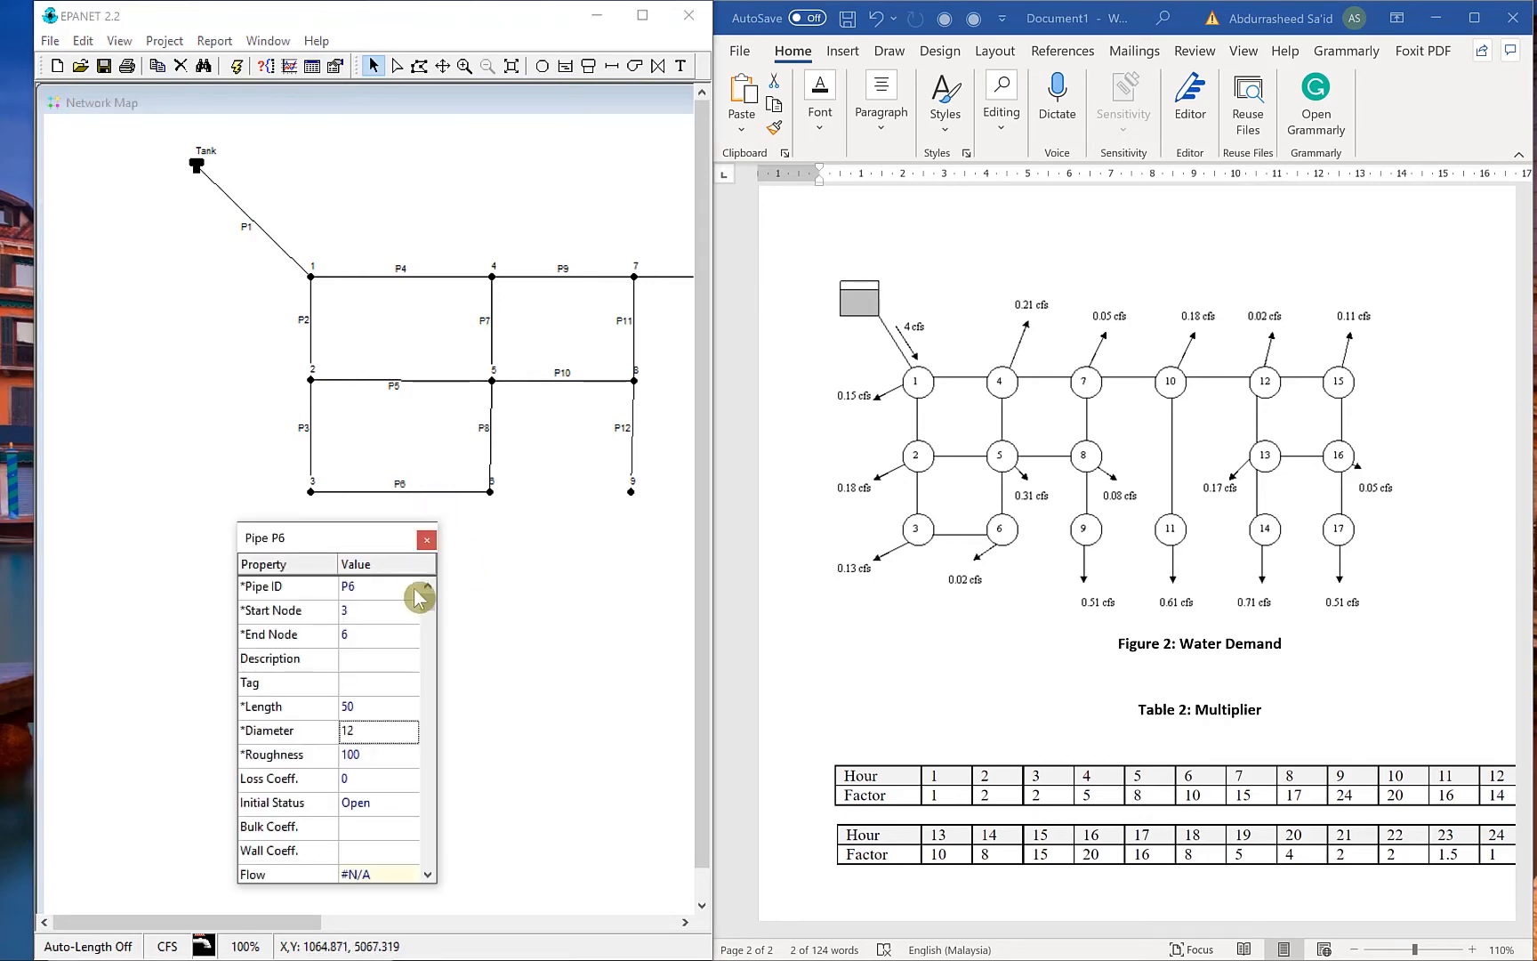
left_click(427, 541)
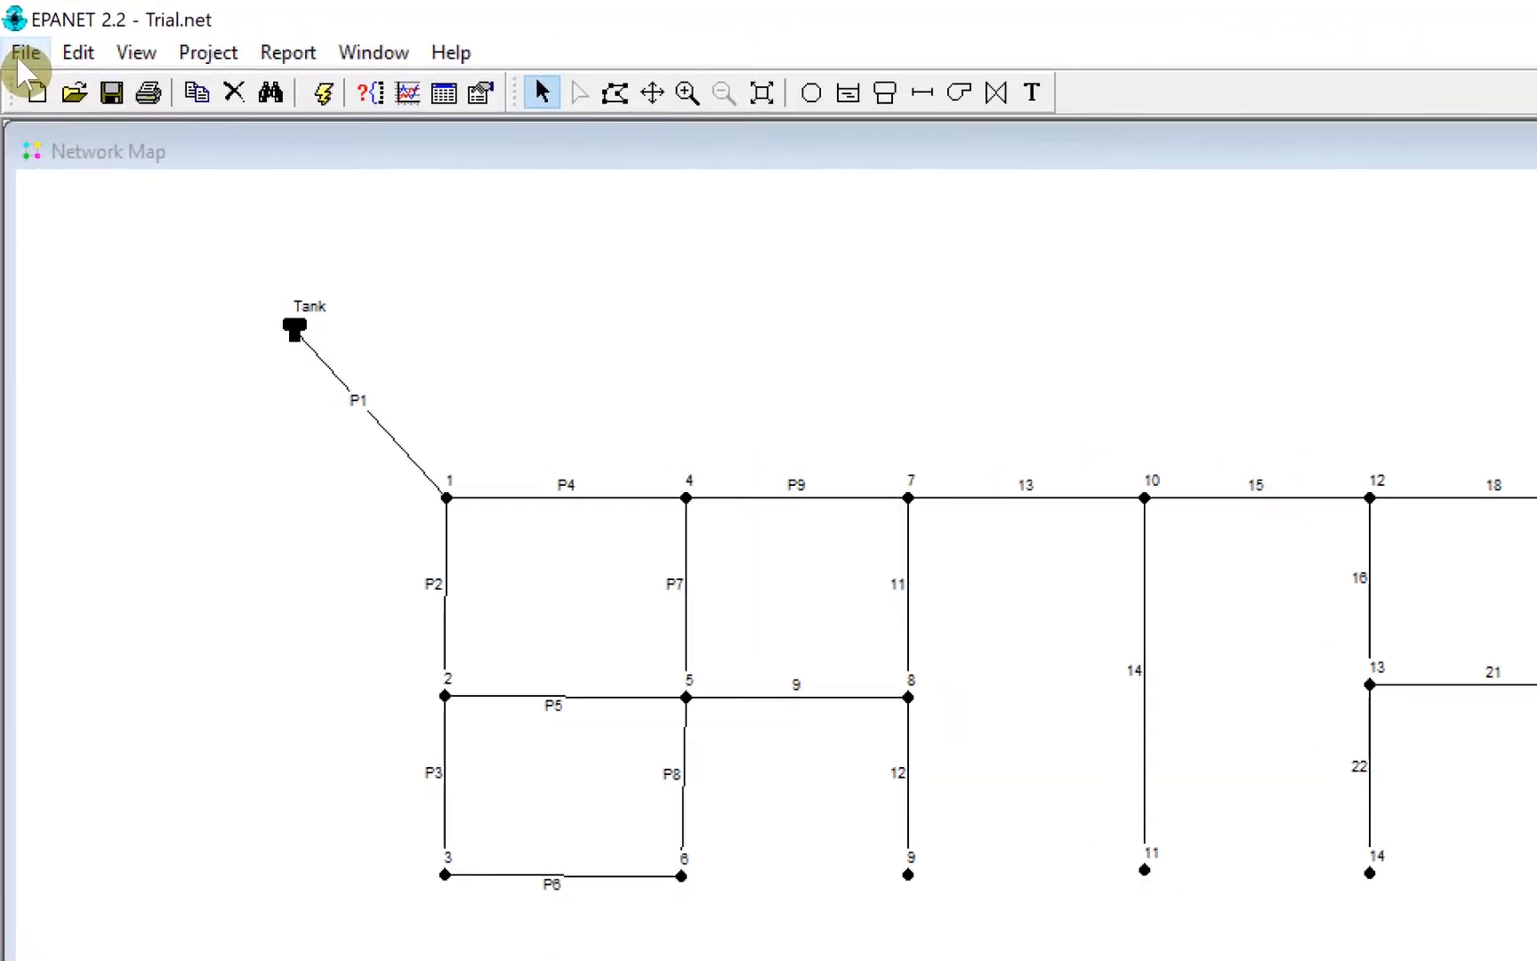
Save a copy of the project as "Water supply 1" in the Epanet folder under Videos.
left_click(23, 55)
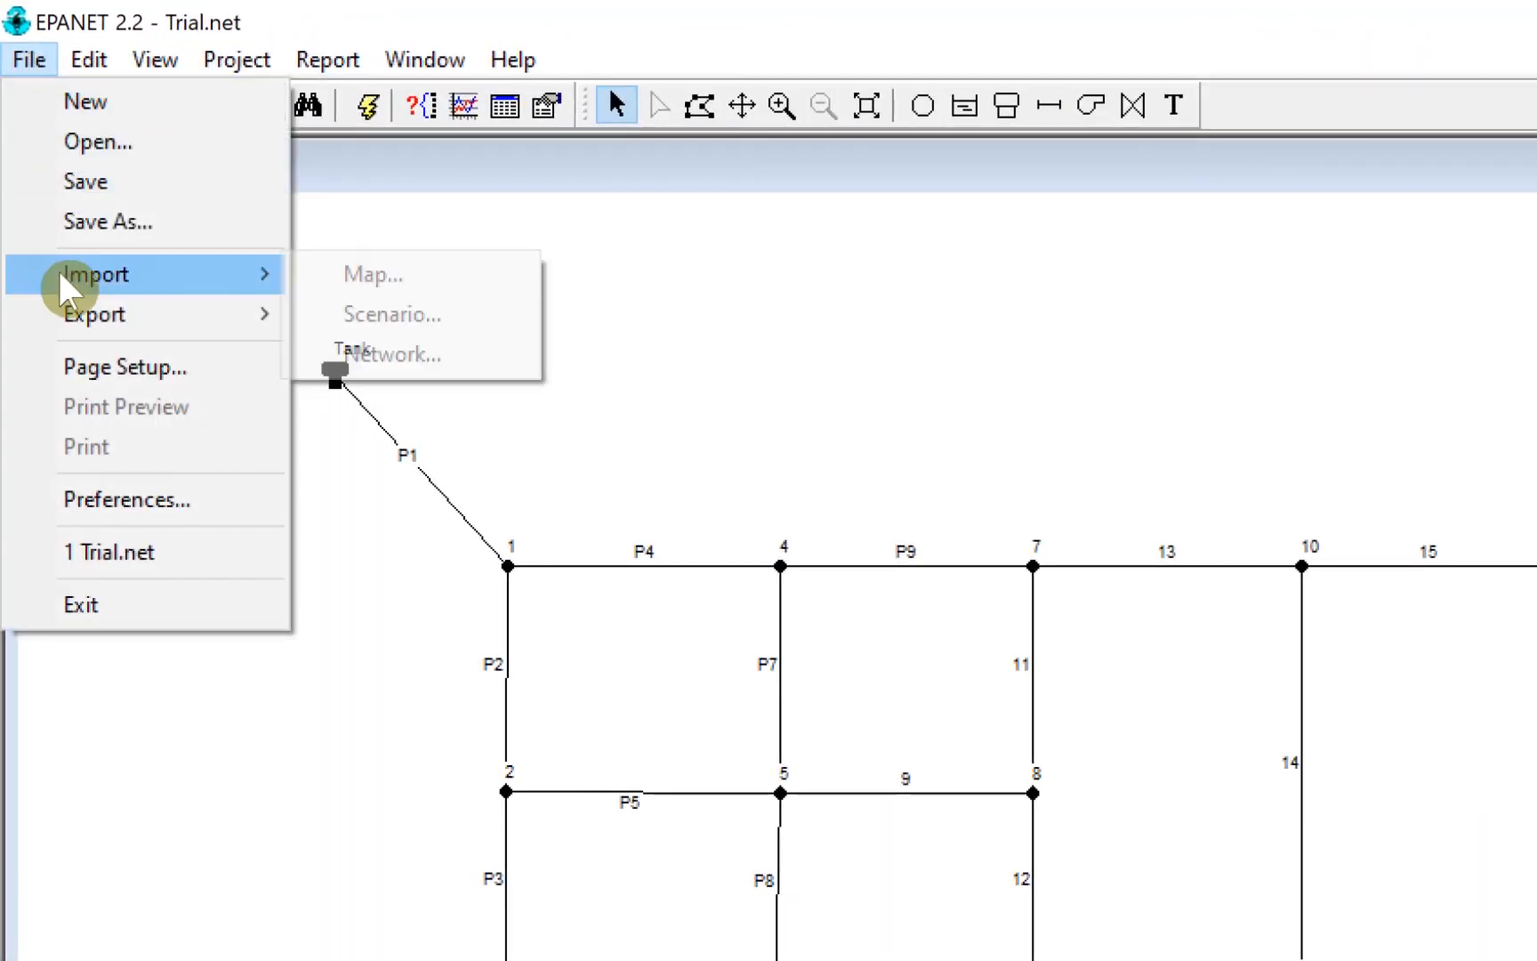
left_click(98, 229)
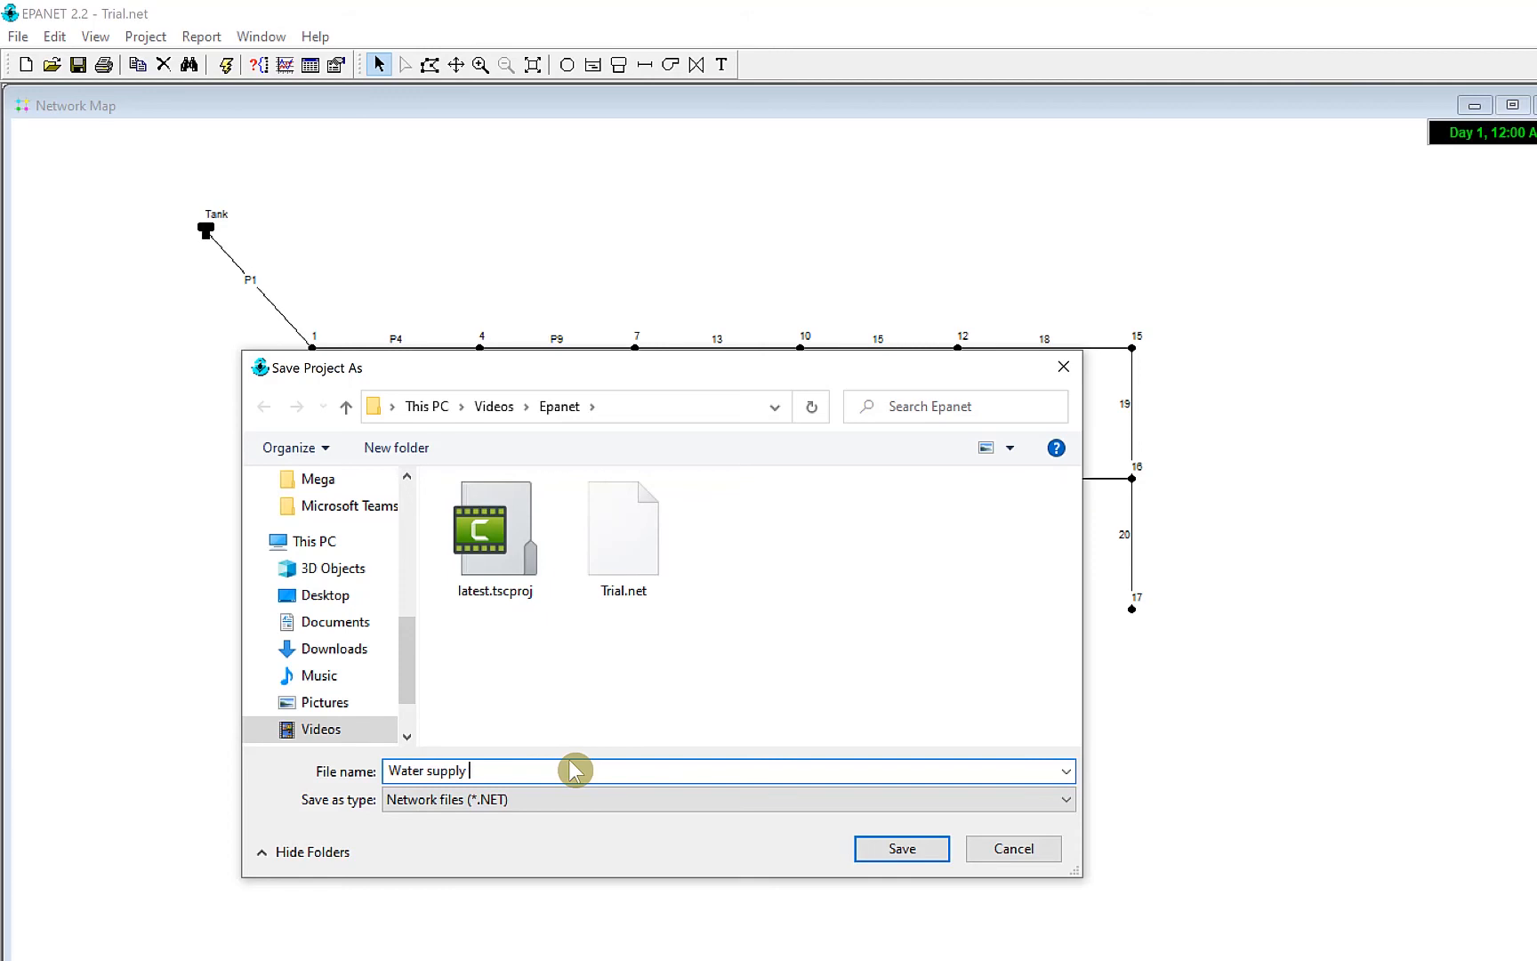
type("1")
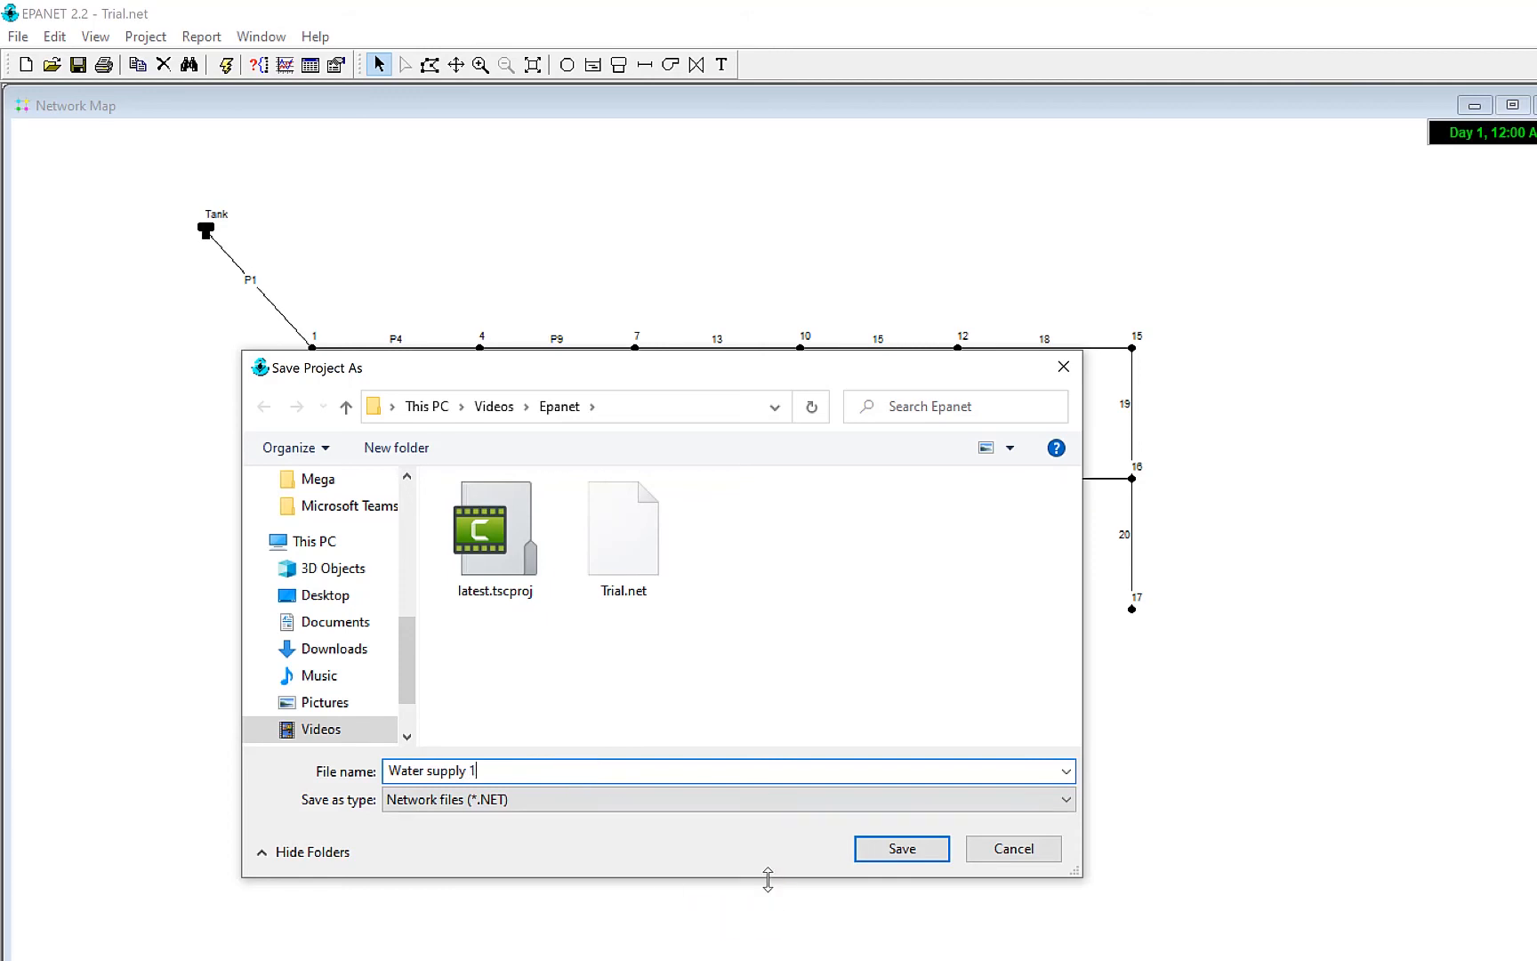
left_click(918, 854)
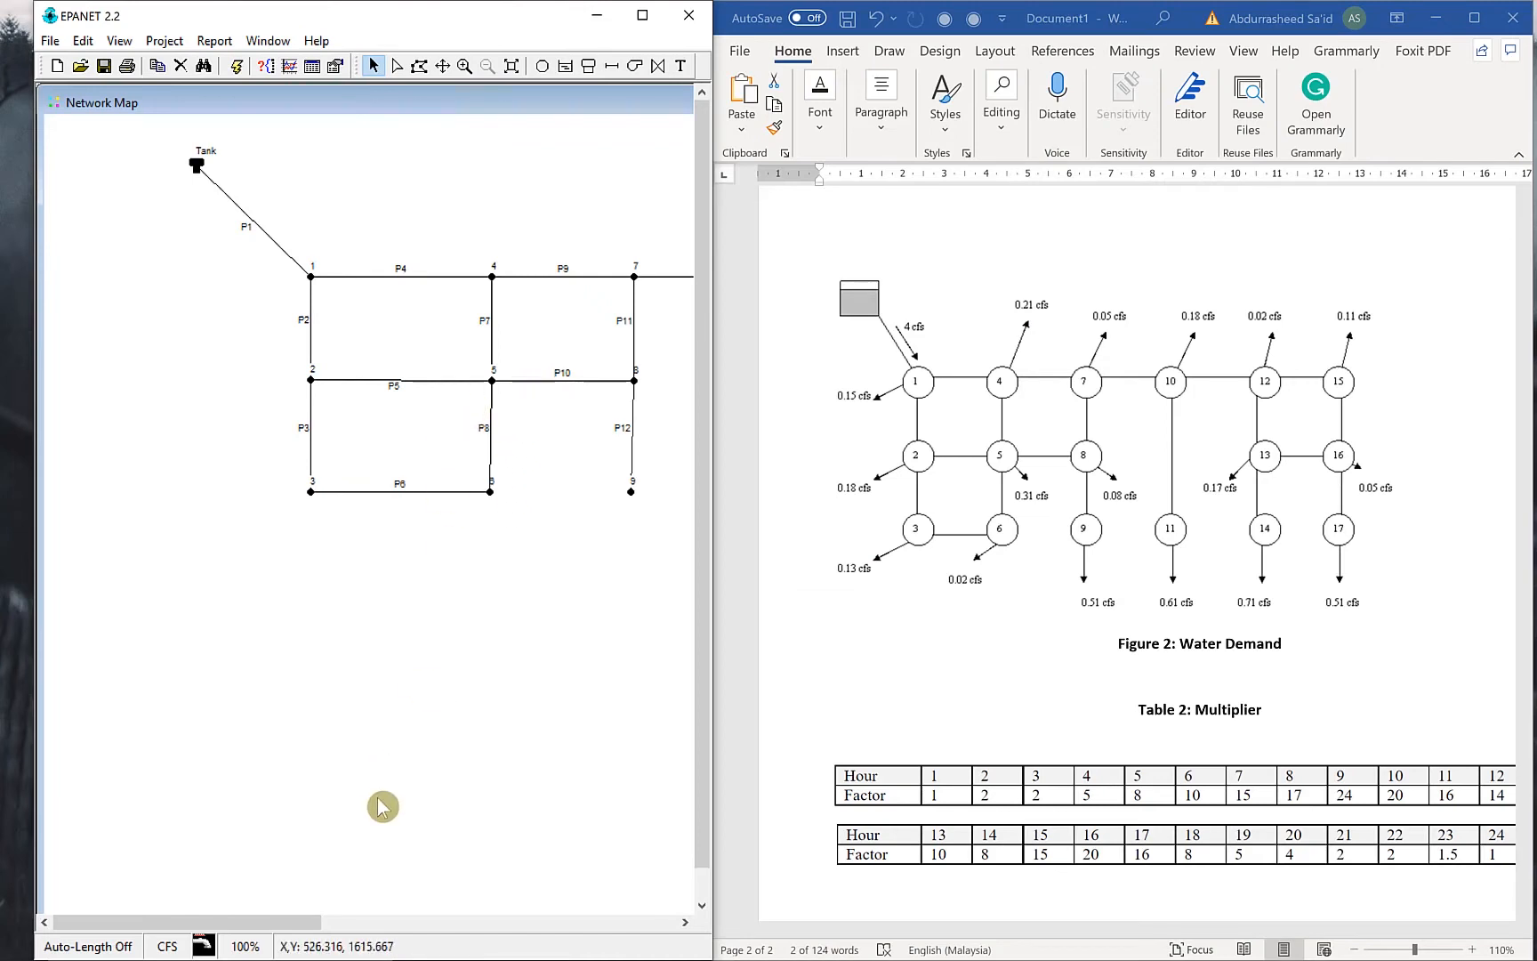
Maximize the EPANET window, run the hydraulic analysis of the network and dismiss the run status.
left_click(642, 15)
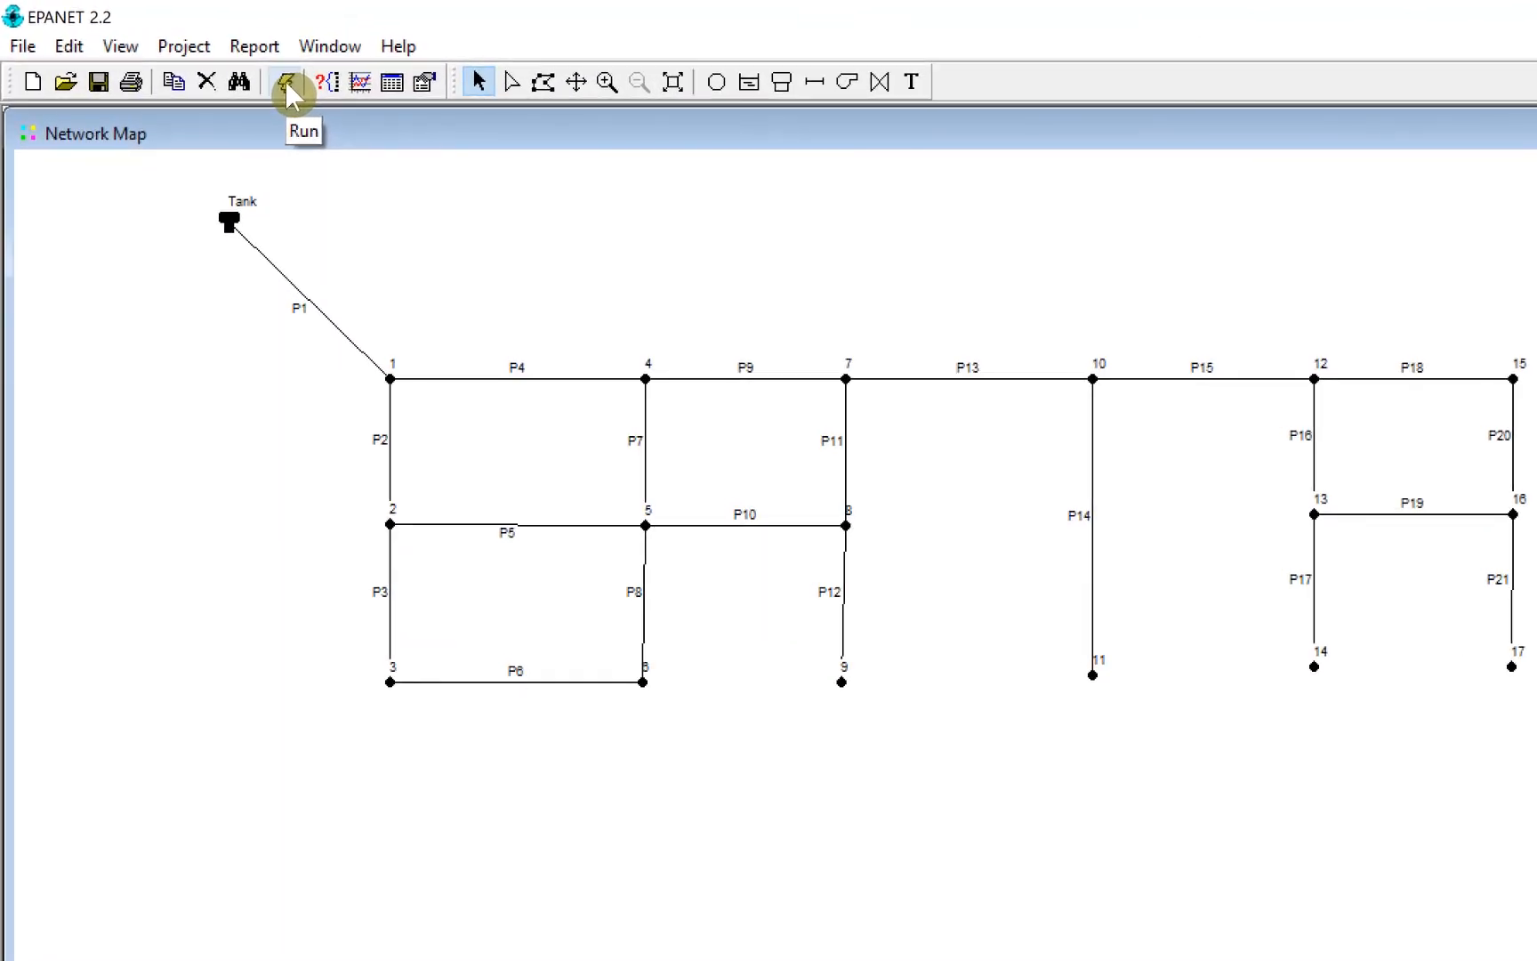
left_click(285, 80)
left_click(284, 80)
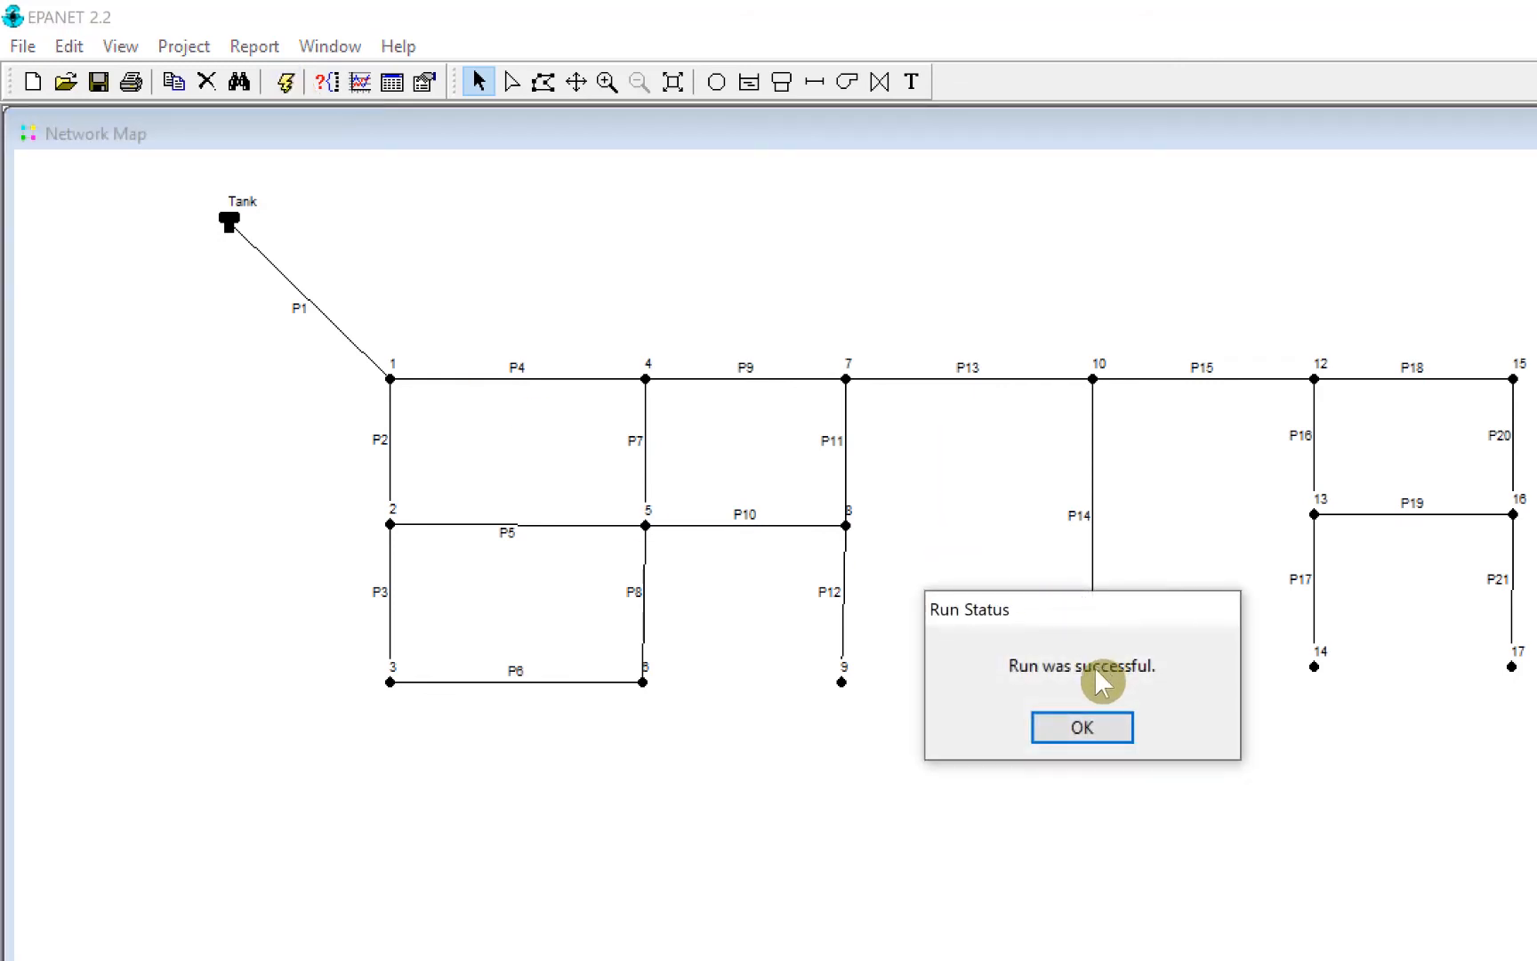
left_click(1085, 738)
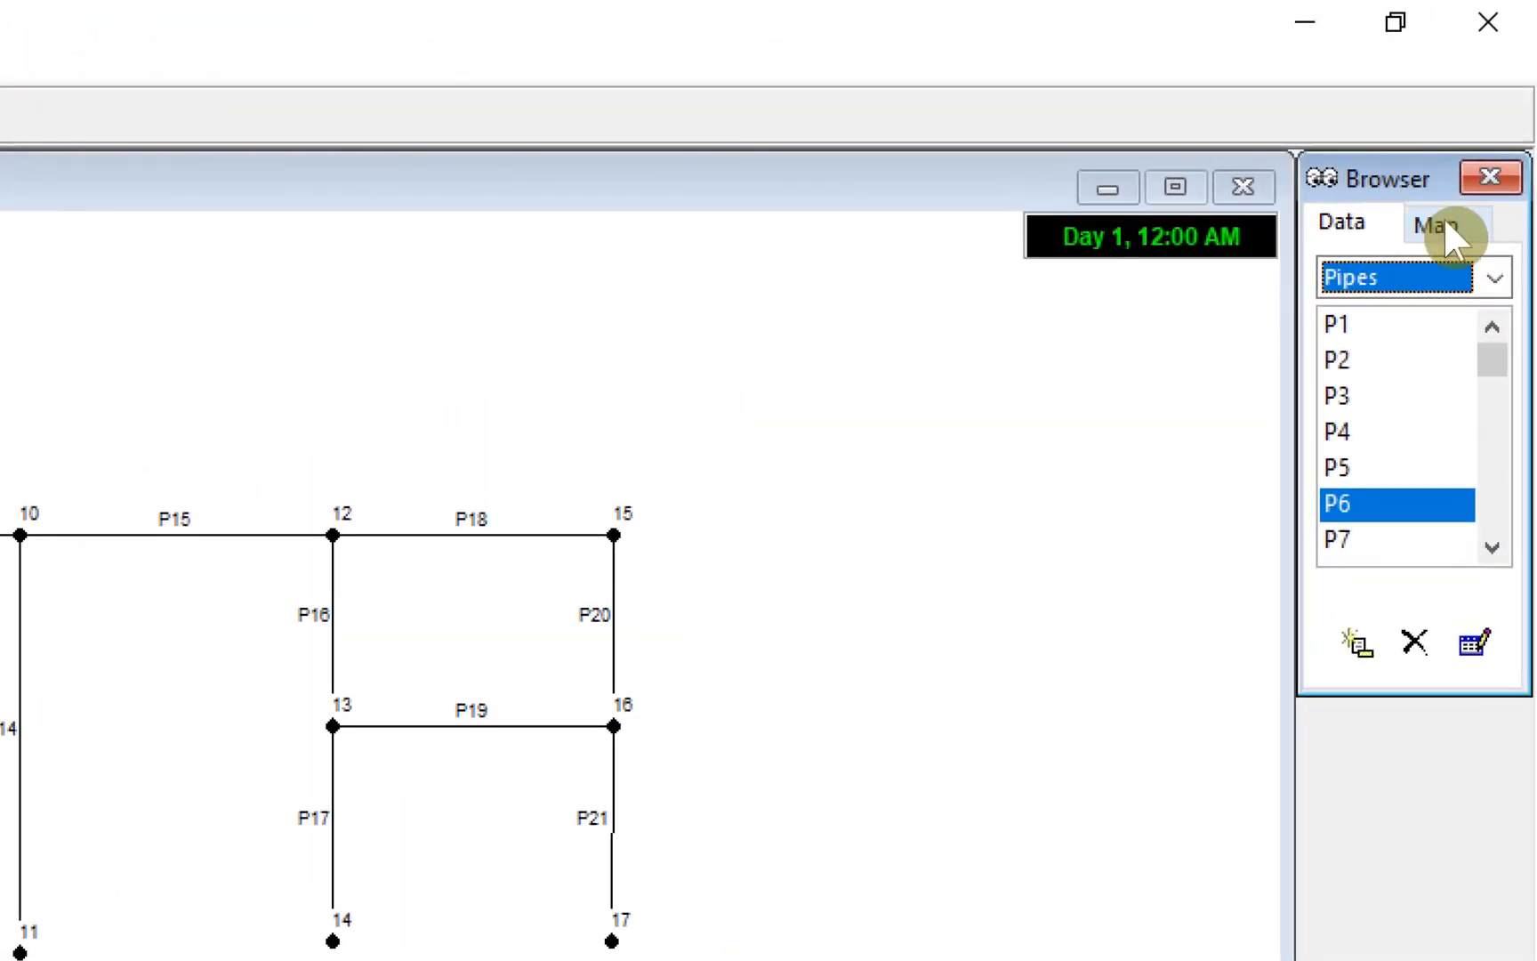
Show the analysis results on the network map, with Pressure for the nodes and Velocity for the links.
left_click(1443, 223)
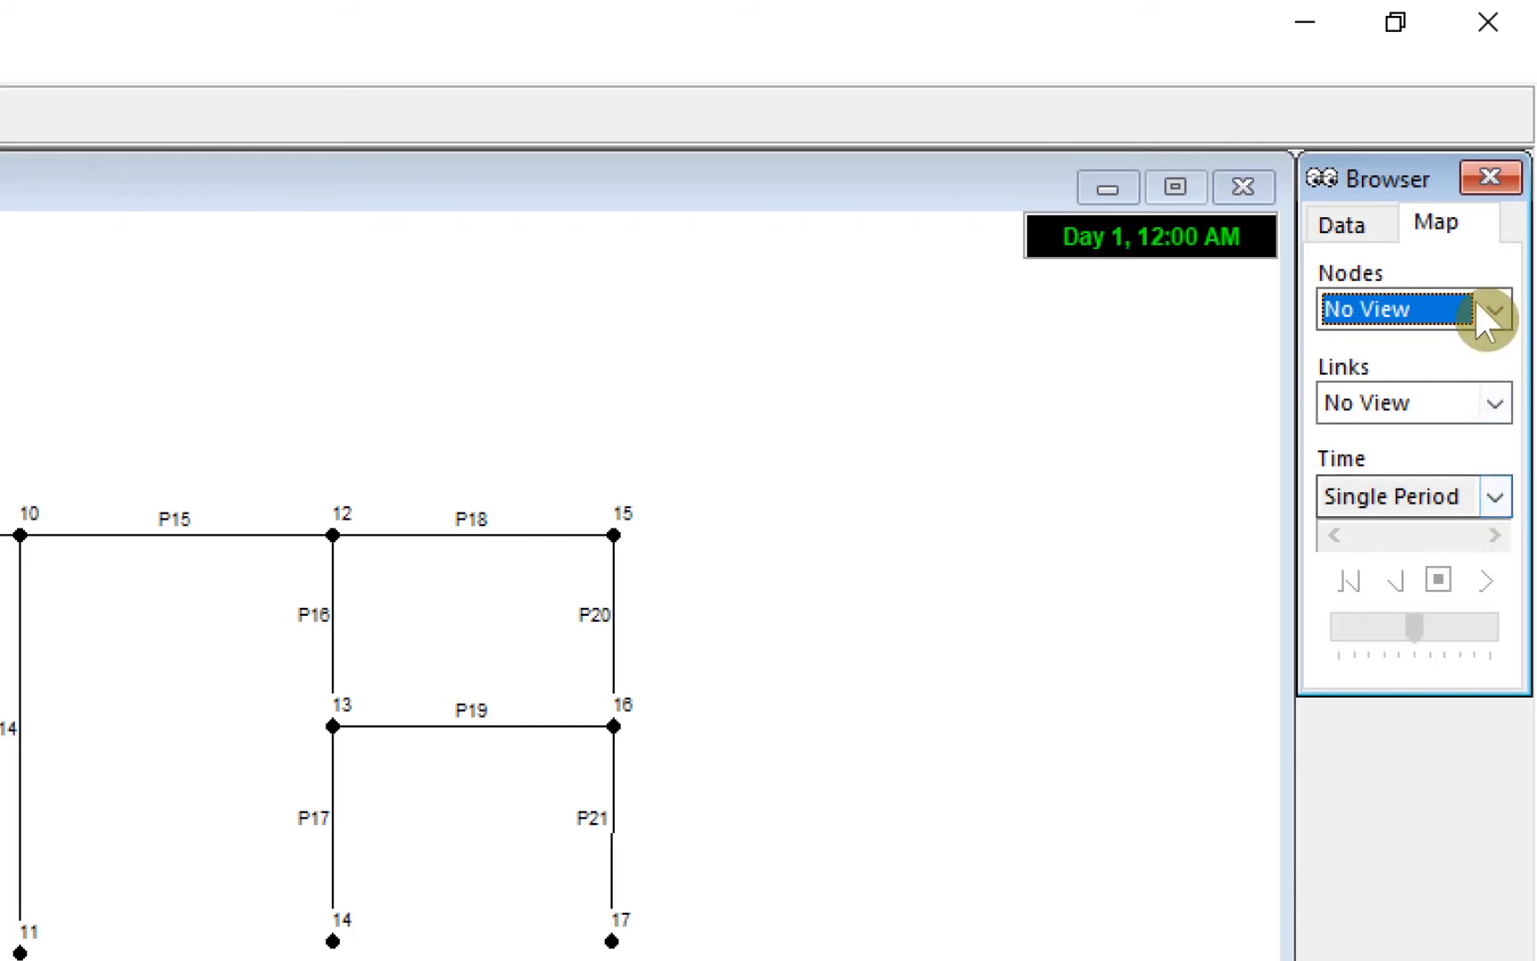
left_click(1498, 310)
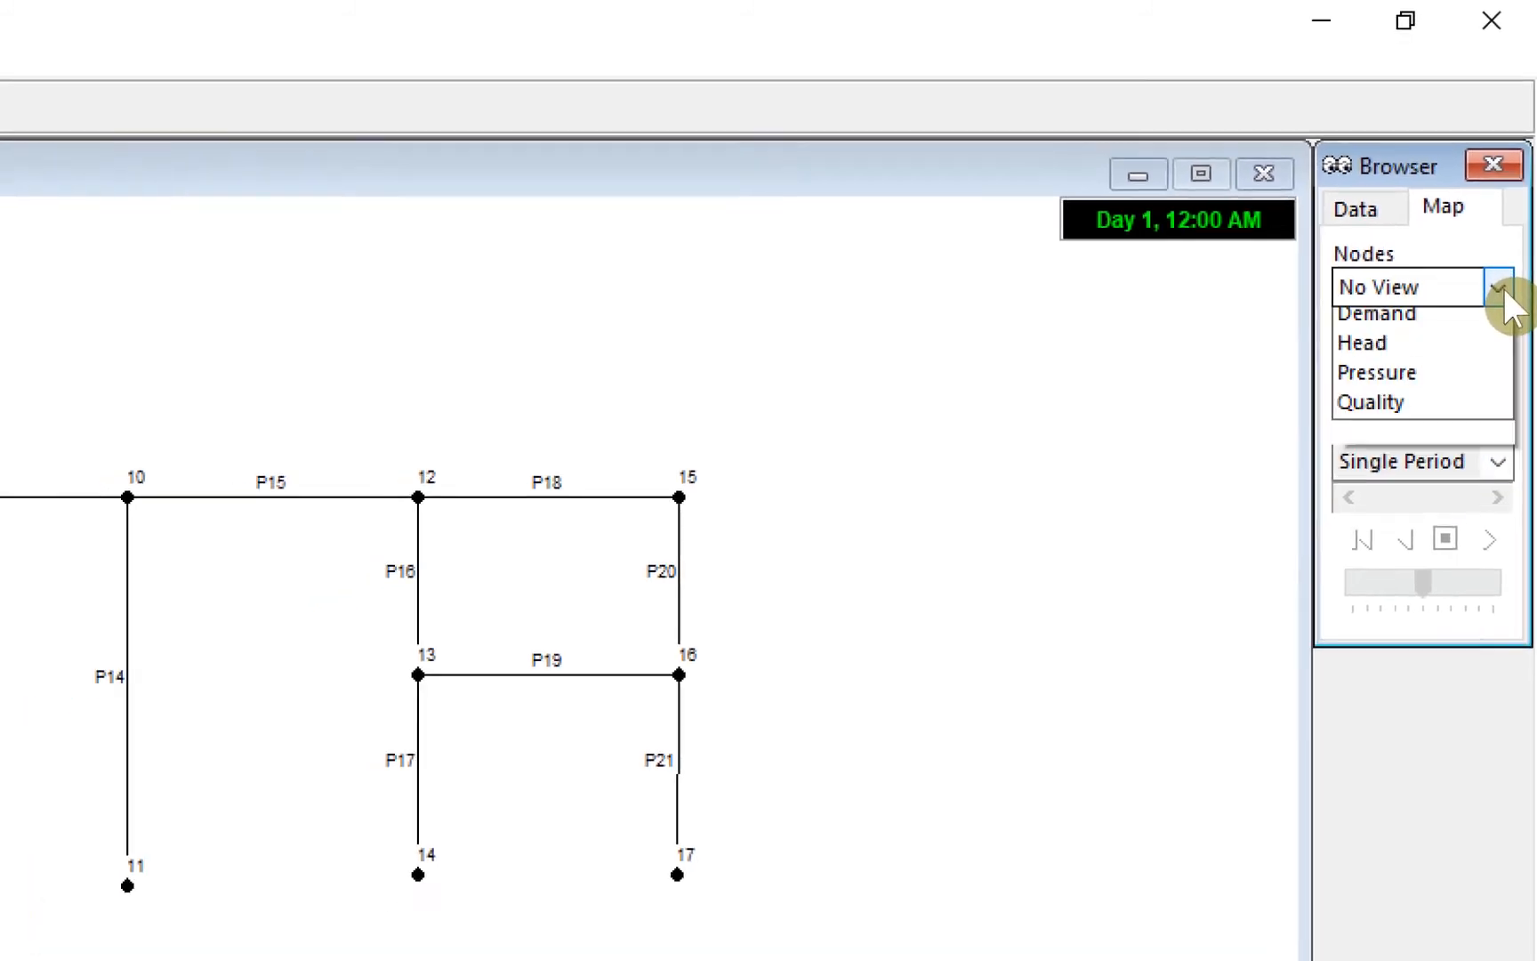
left_click(1484, 548)
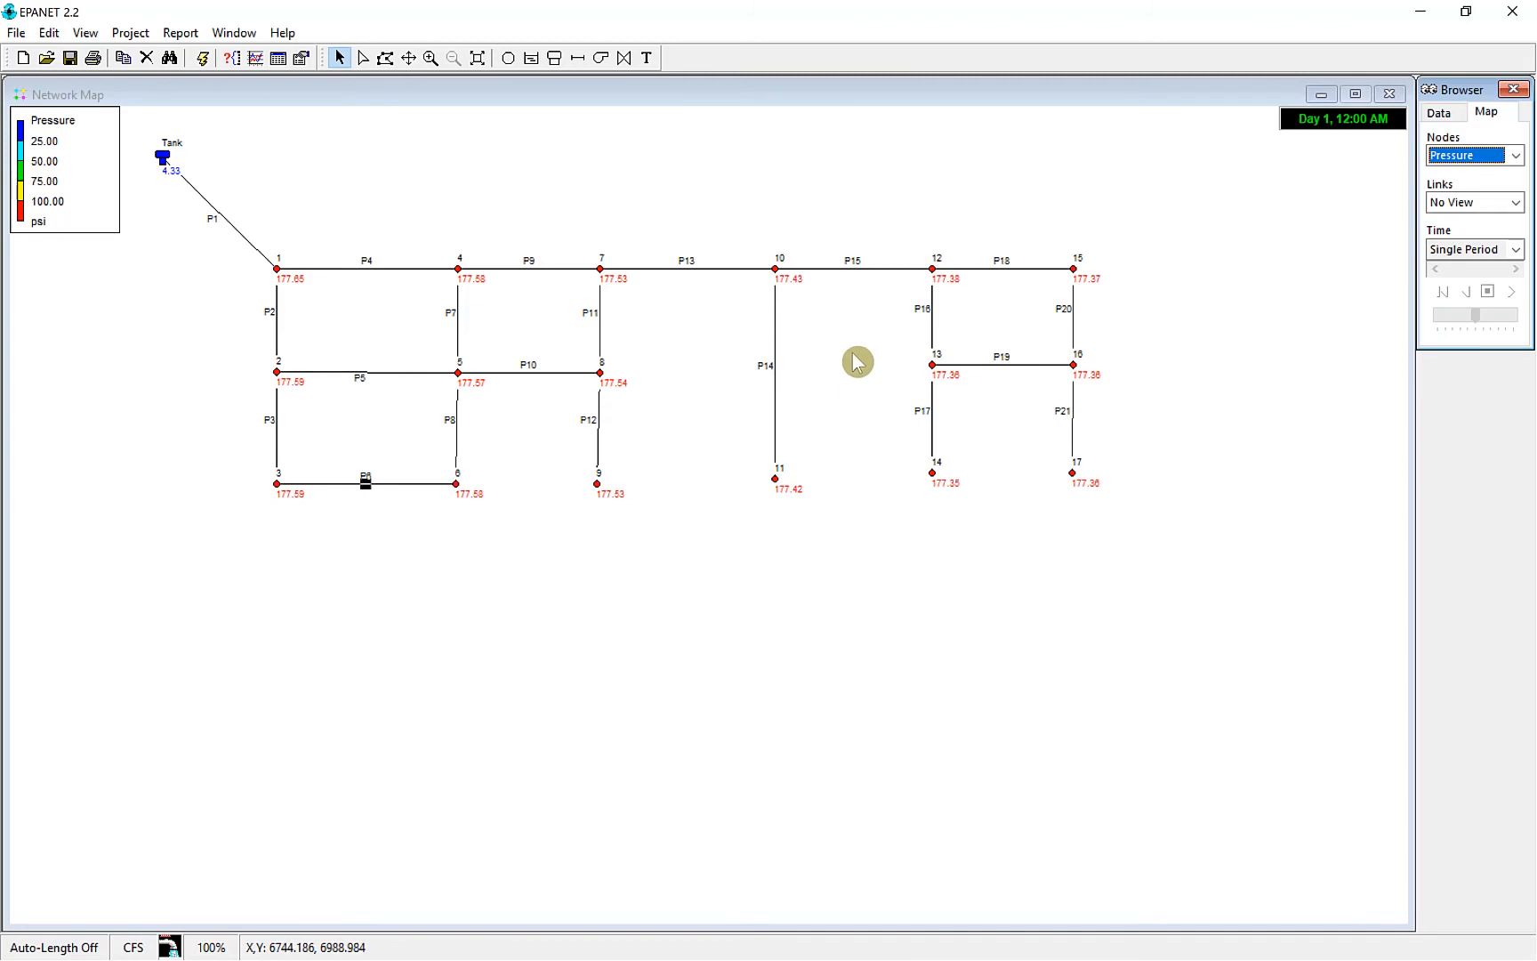
left_click(1519, 204)
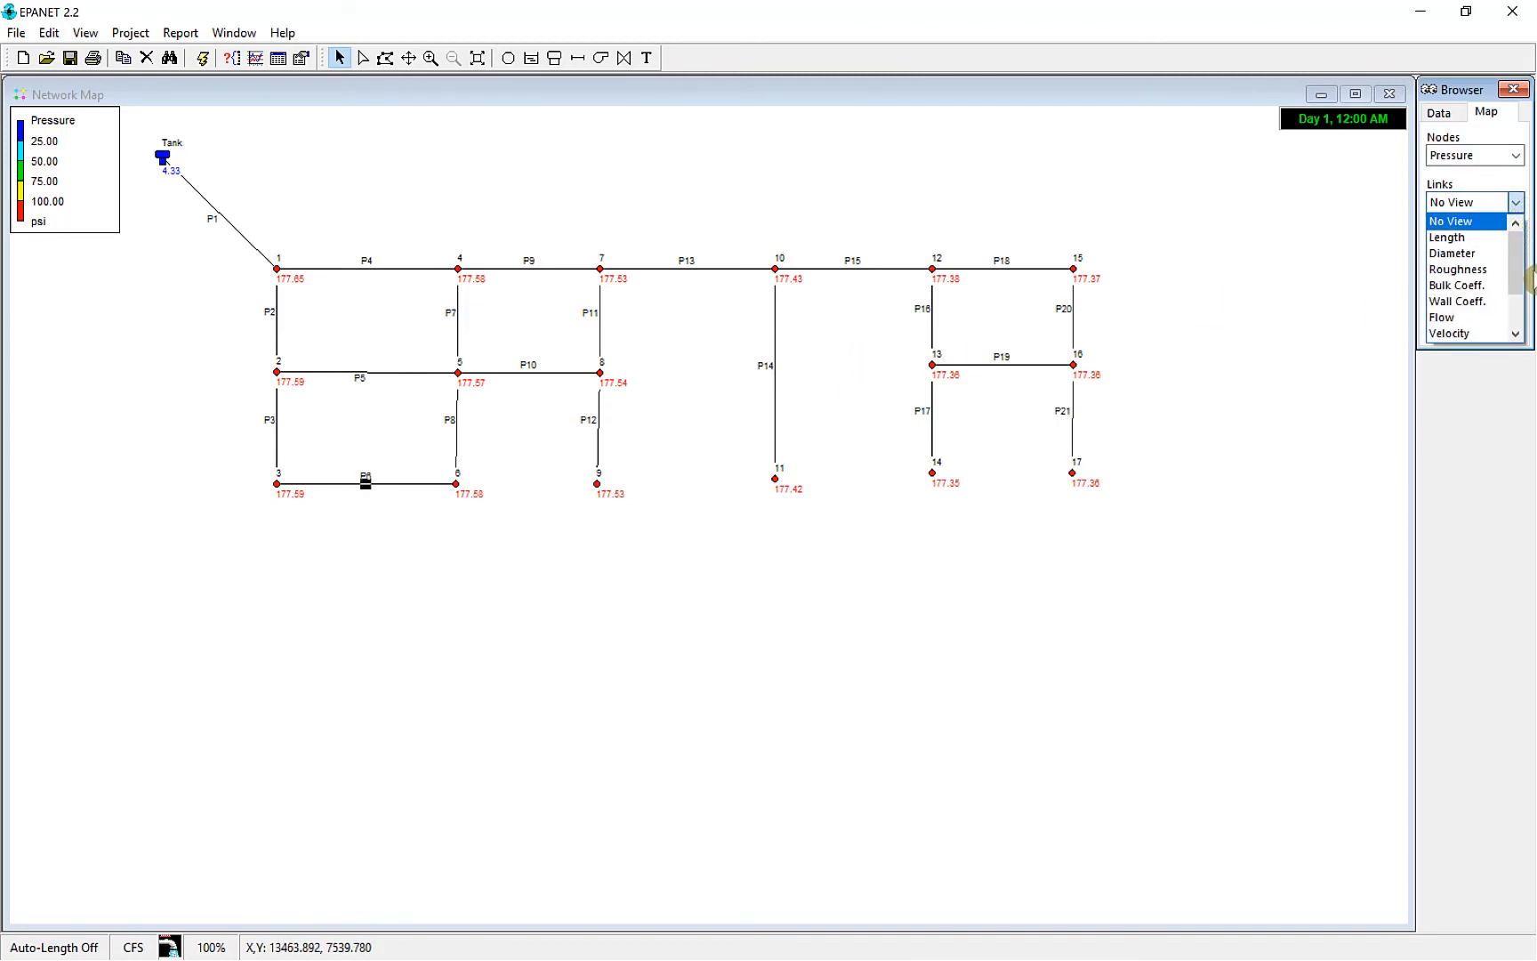
left_click(1449, 334)
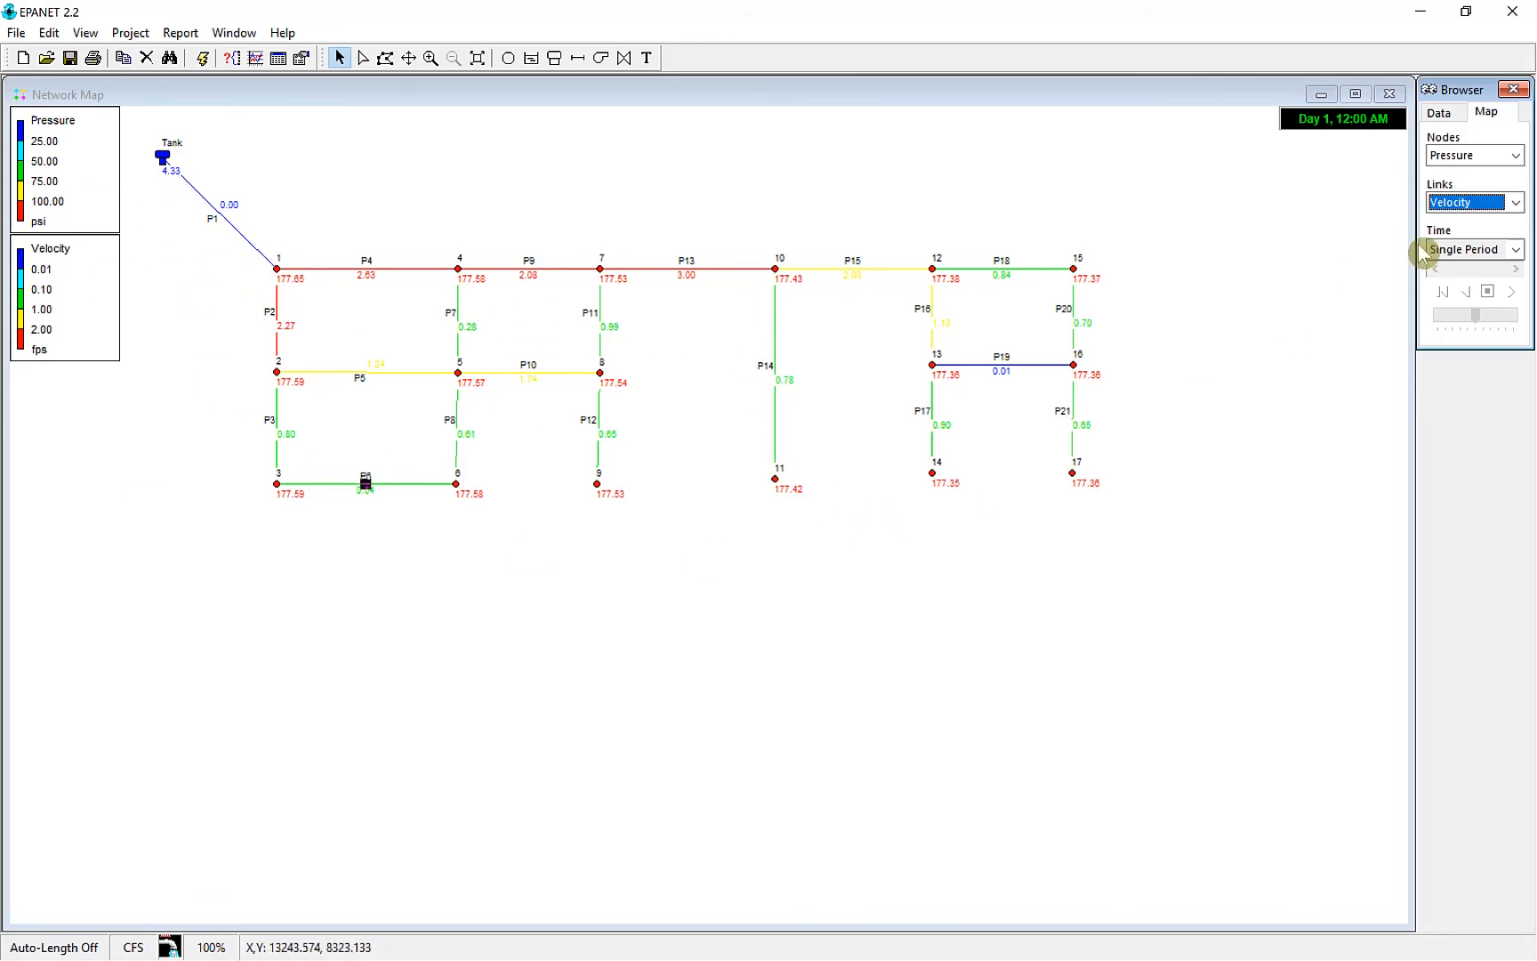
View the pipes' Flow results on the map and return the link display to Velocity.
left_click(1517, 203)
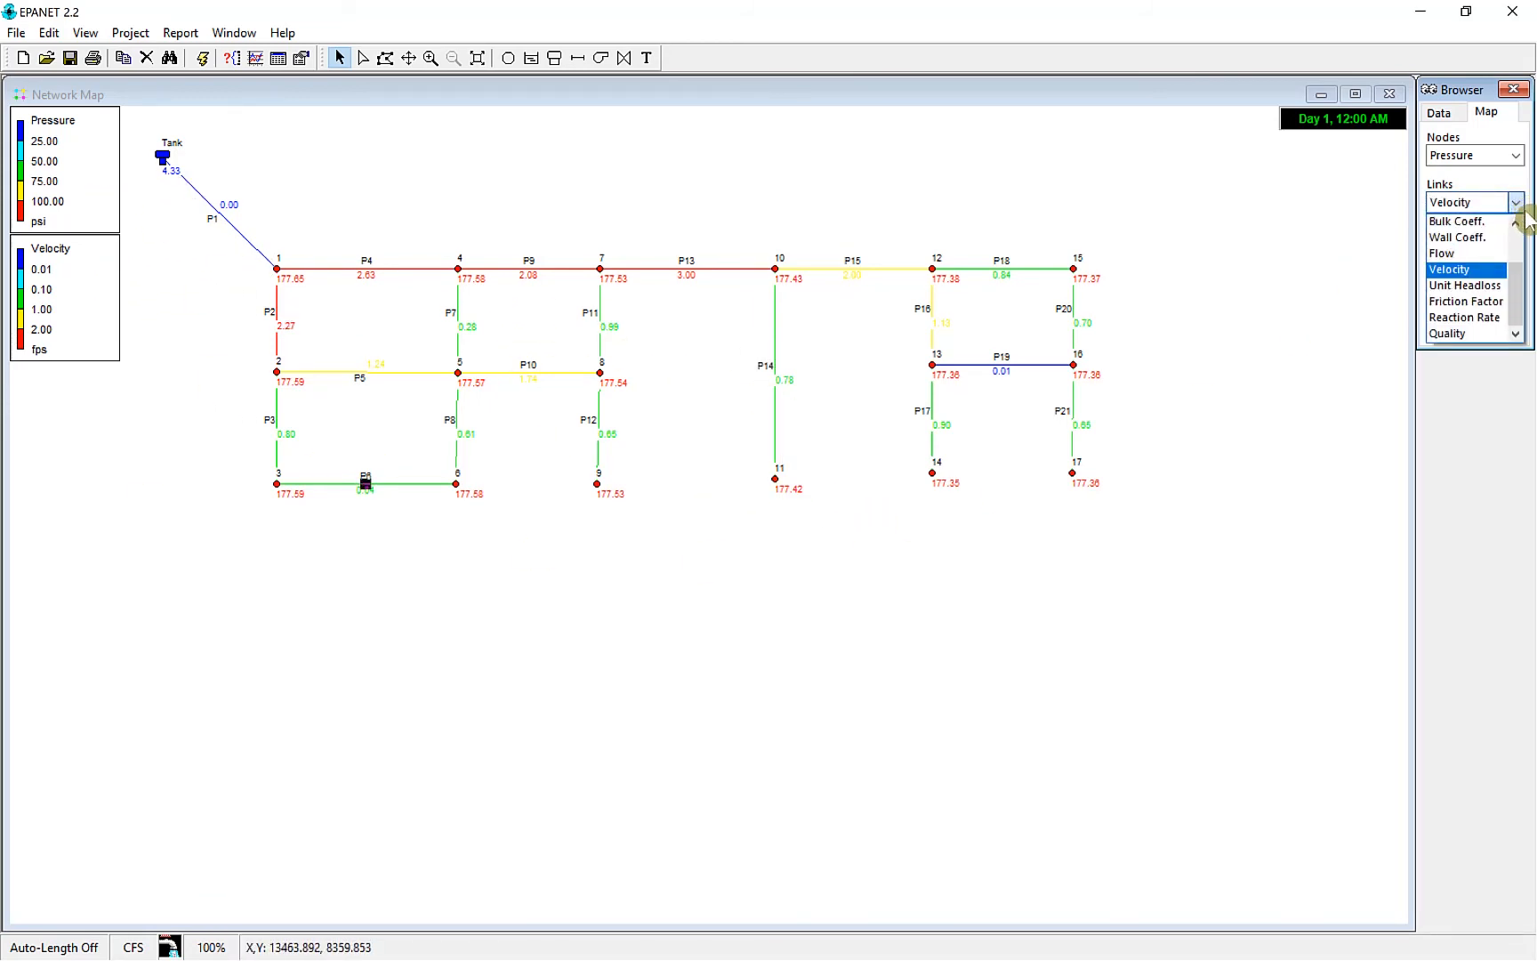
left_click(1475, 255)
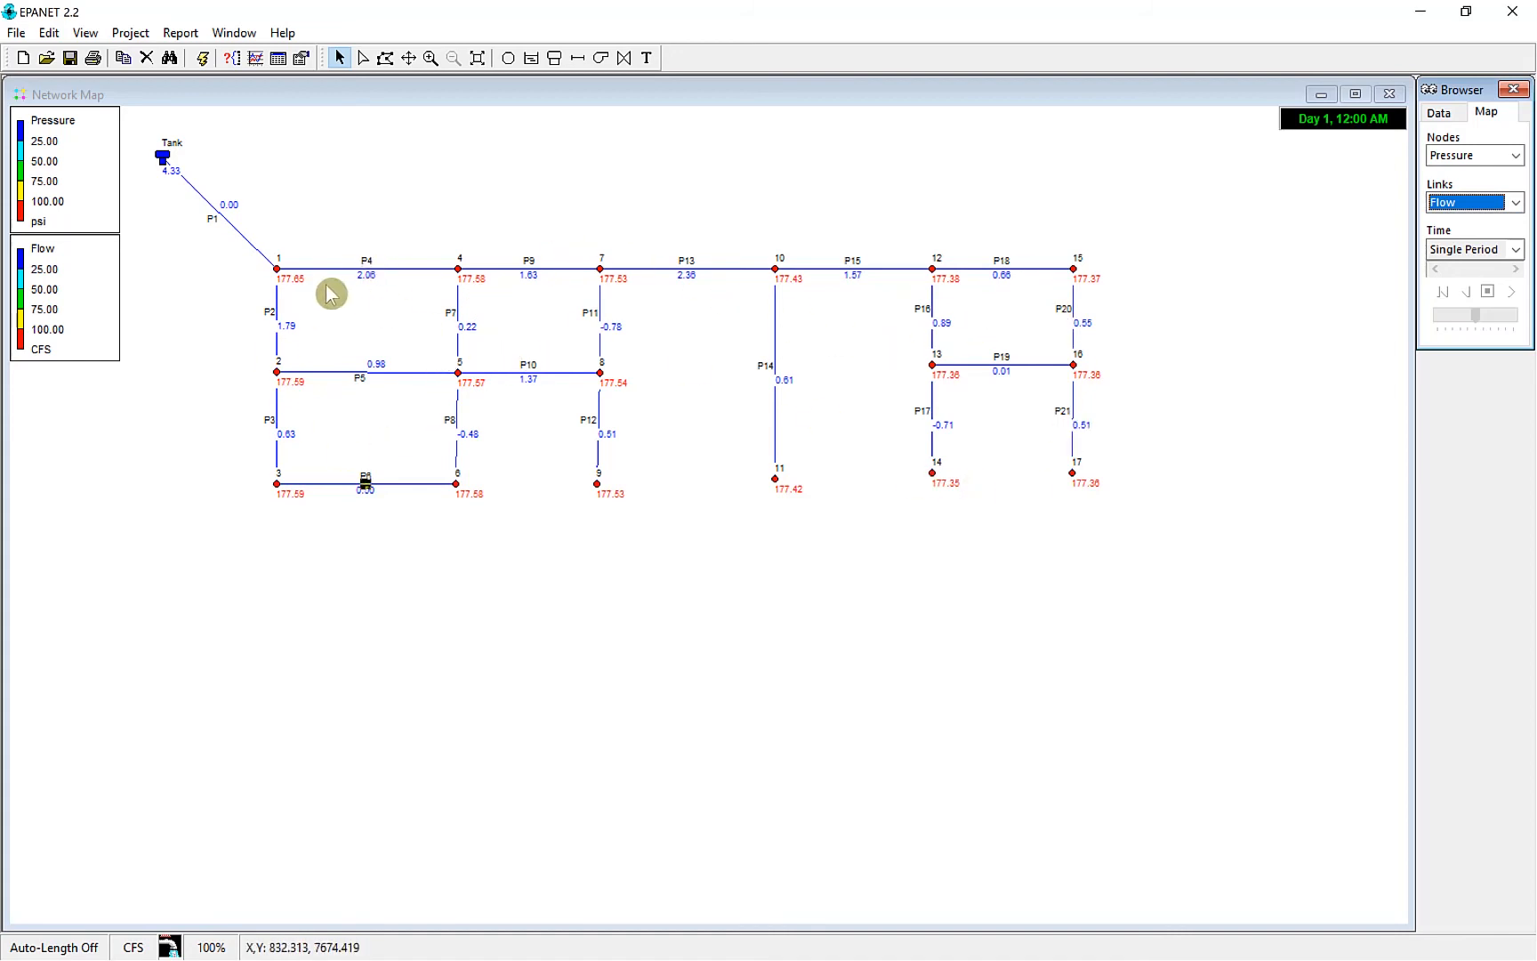
left_click(1512, 203)
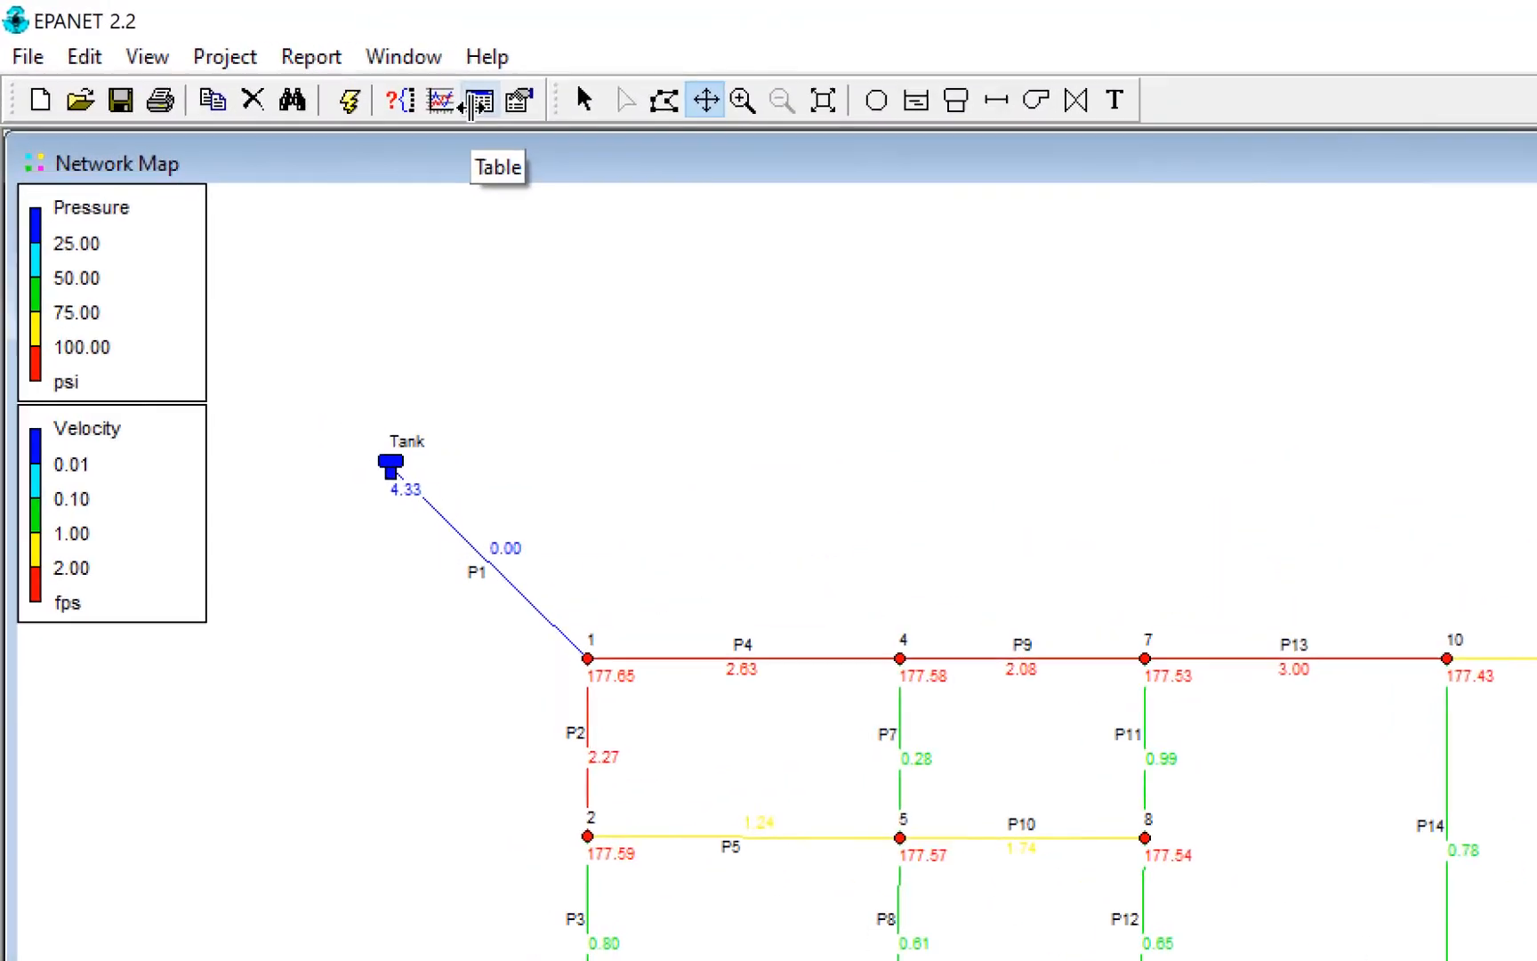
Create a Network Nodes table to review each node's demand, head and pressure, and close it.
left_click(552, 116)
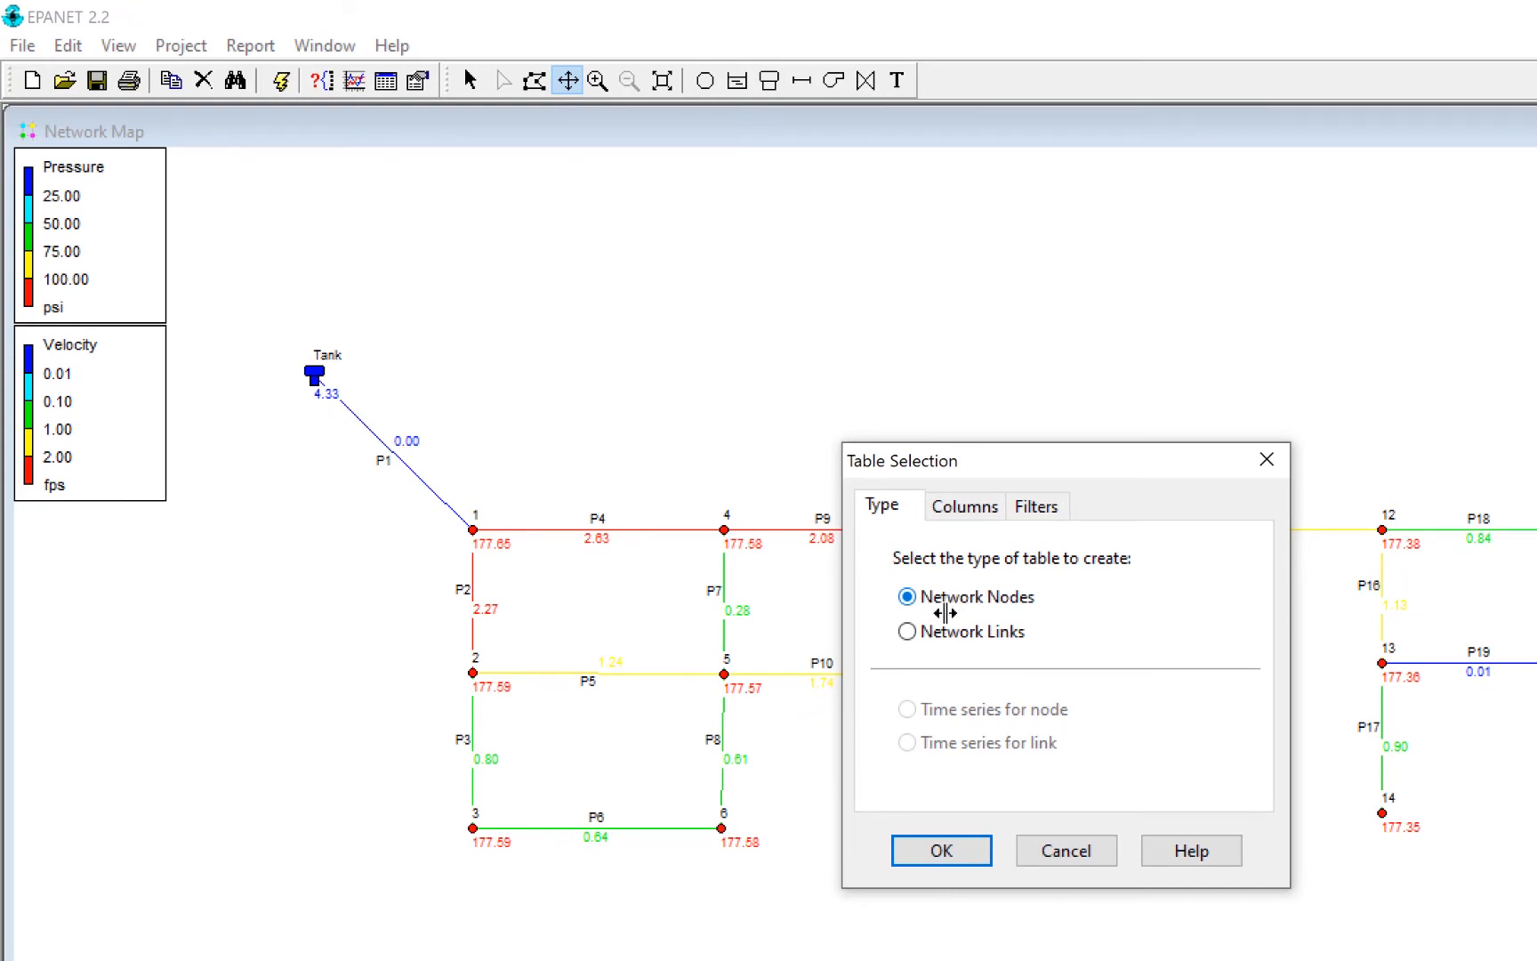
left_click(941, 844)
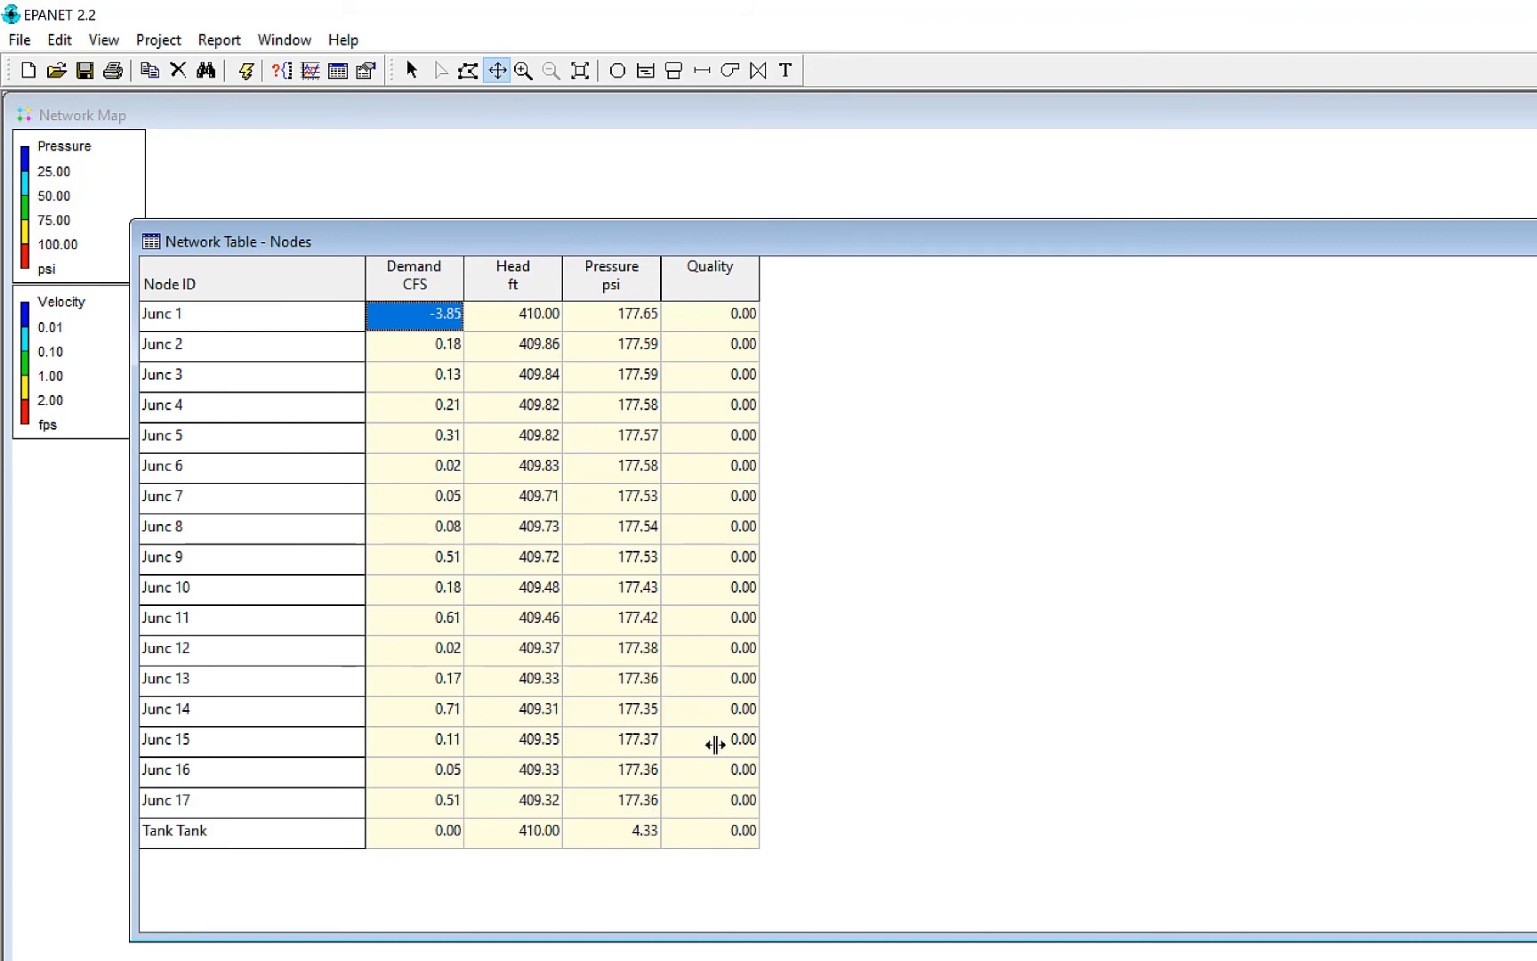
left_click(1012, 213)
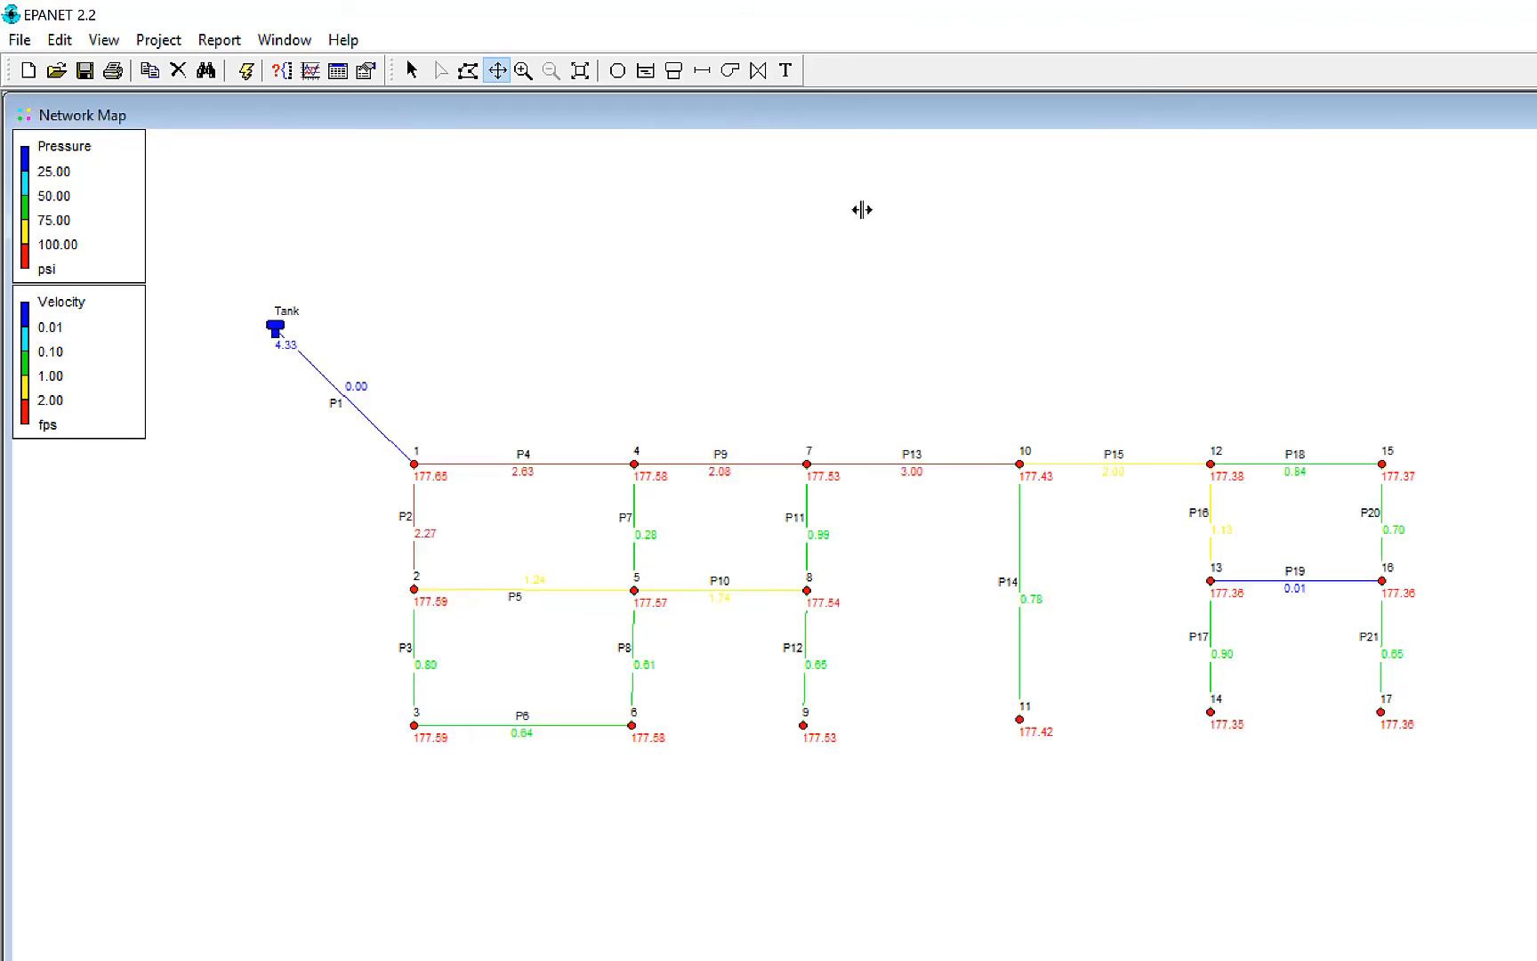
Create a Network Links table to review the flow, velocity and unit headloss of every pipe.
left_click(339, 73)
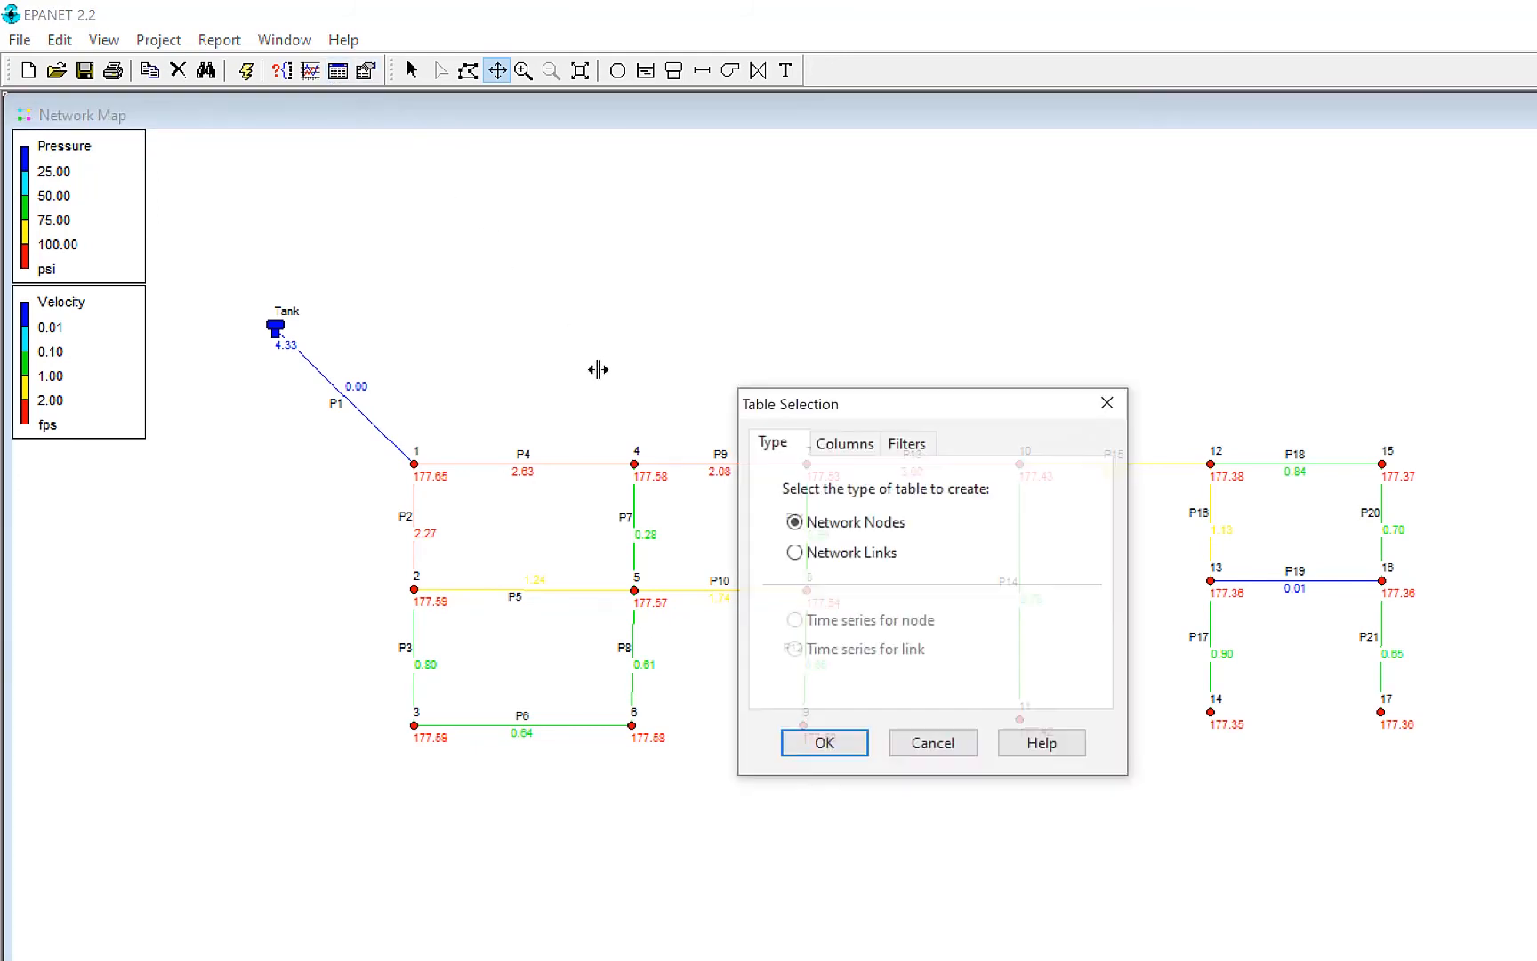
left_click(872, 554)
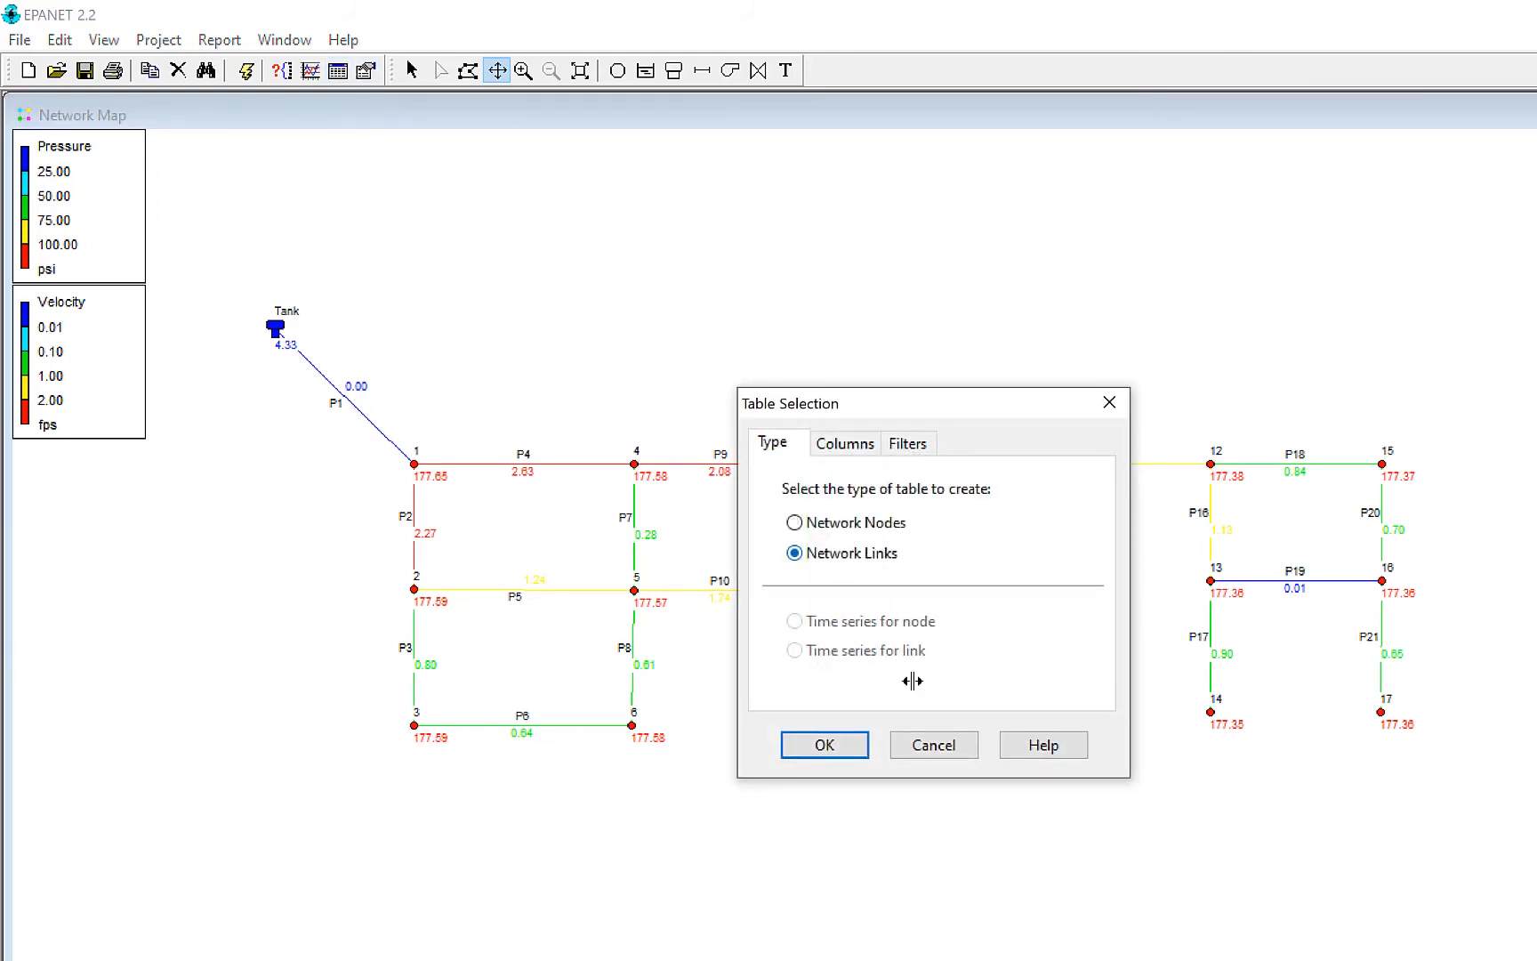
left_click(824, 742)
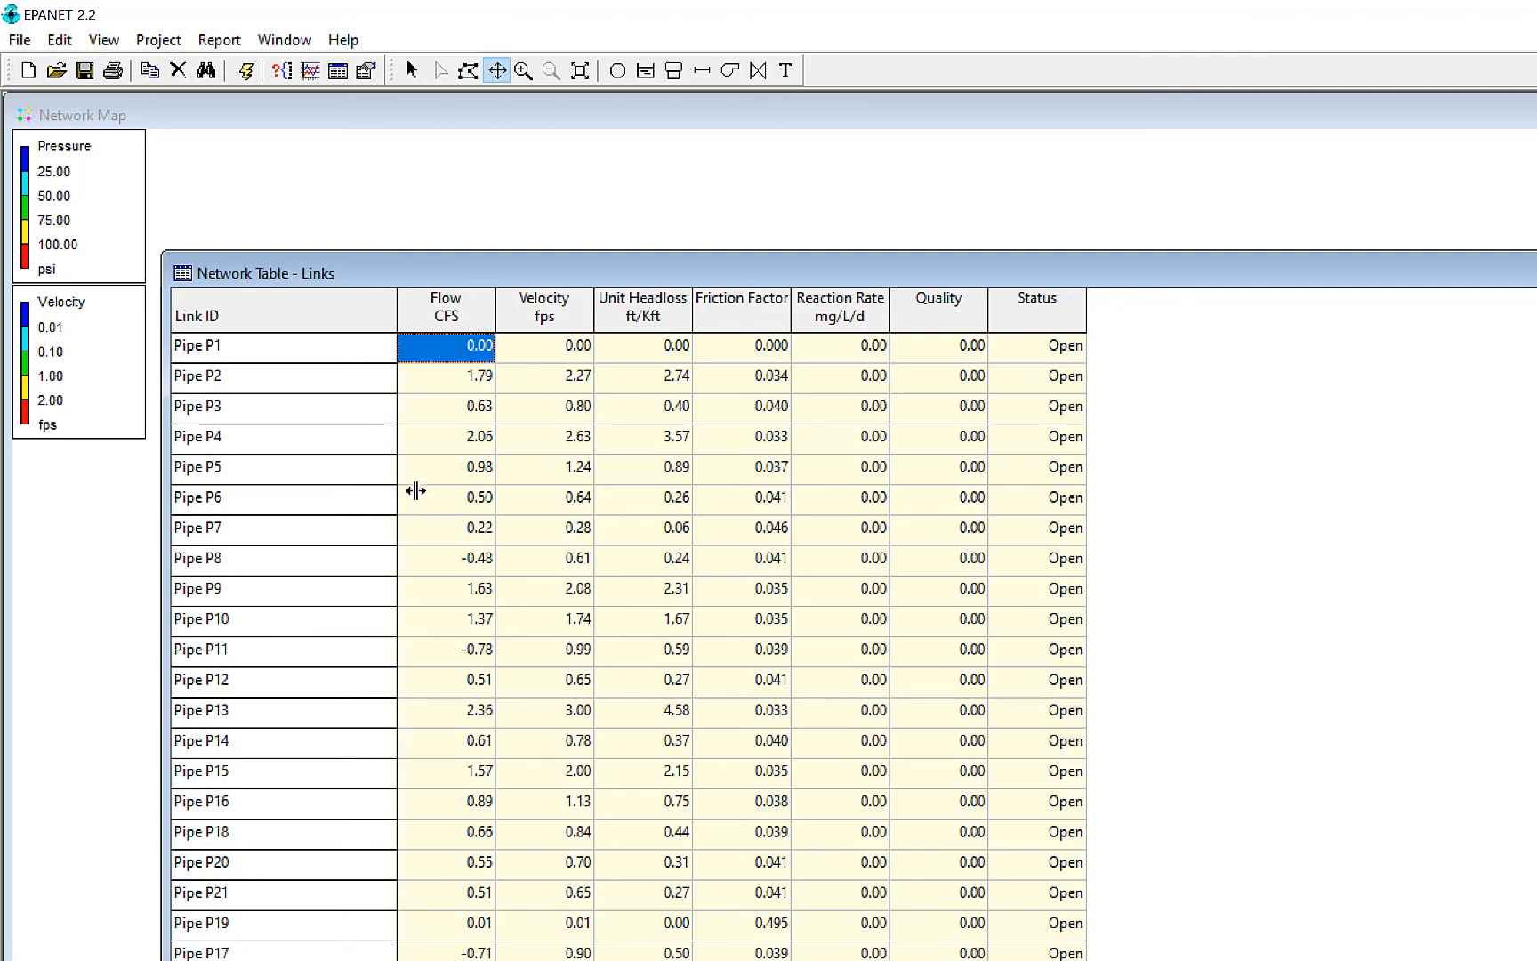
mouse_move(628, 264)
left_mouse_down()
mouse_move(783, 570)
mouse_move(783, 745)
mouse_move(727, 844)
left_mouse_up()
left_click_drag(715, 775, 676, 813)
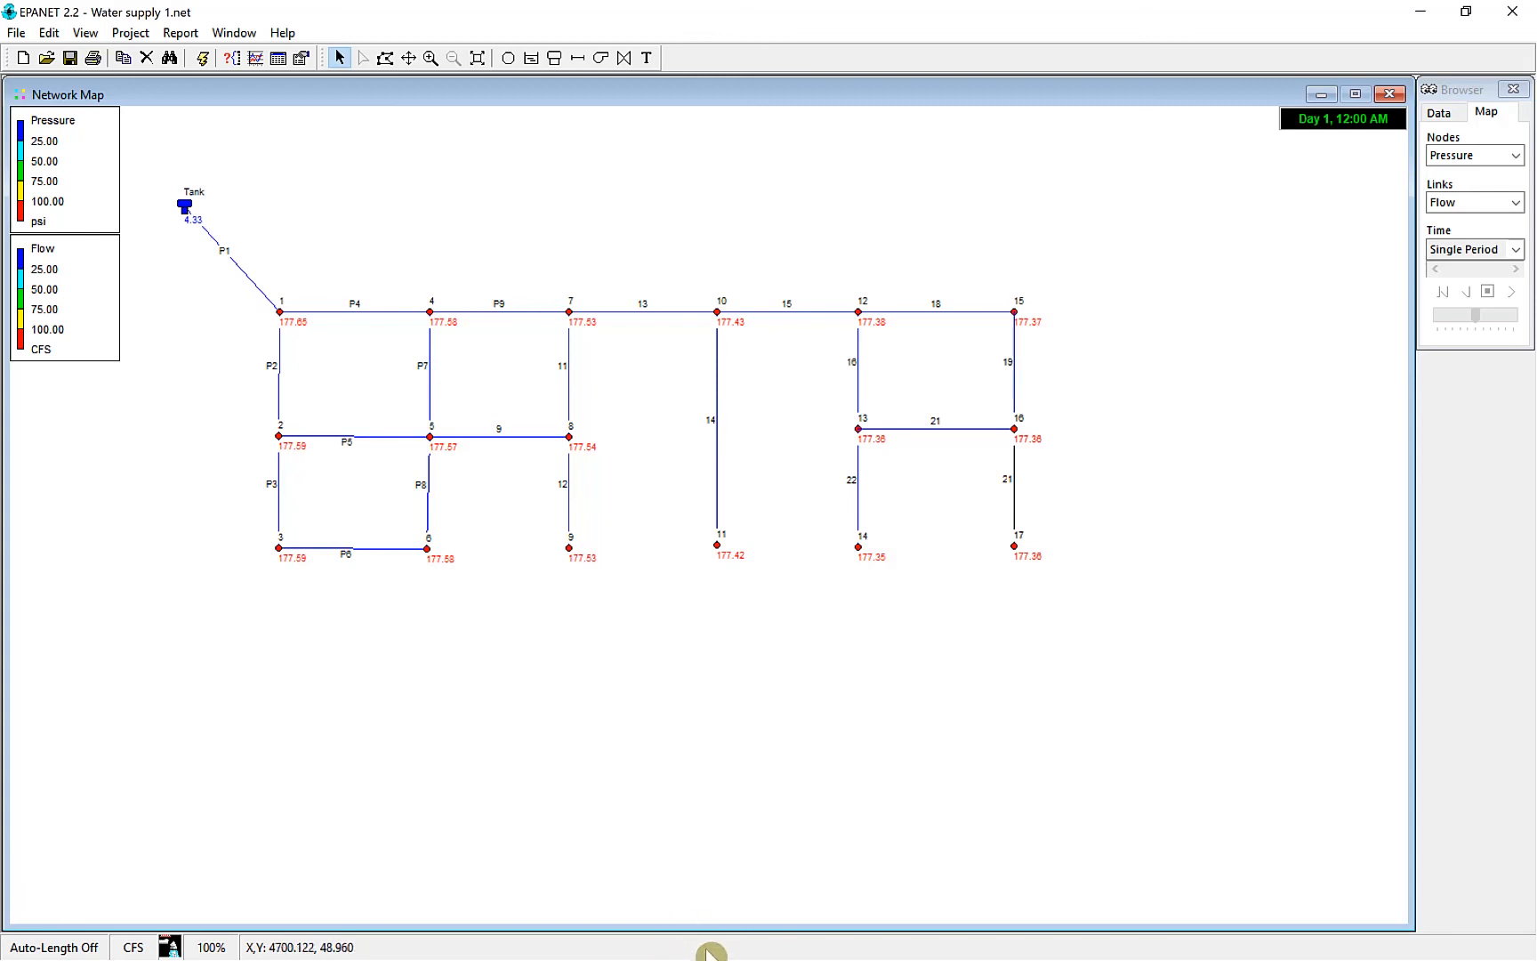
Switch to the Word document and review the pipe configuration and the hourly demand multipliers in Table 2.
left_click(711, 948)
scroll(783, 534, "down", 10)
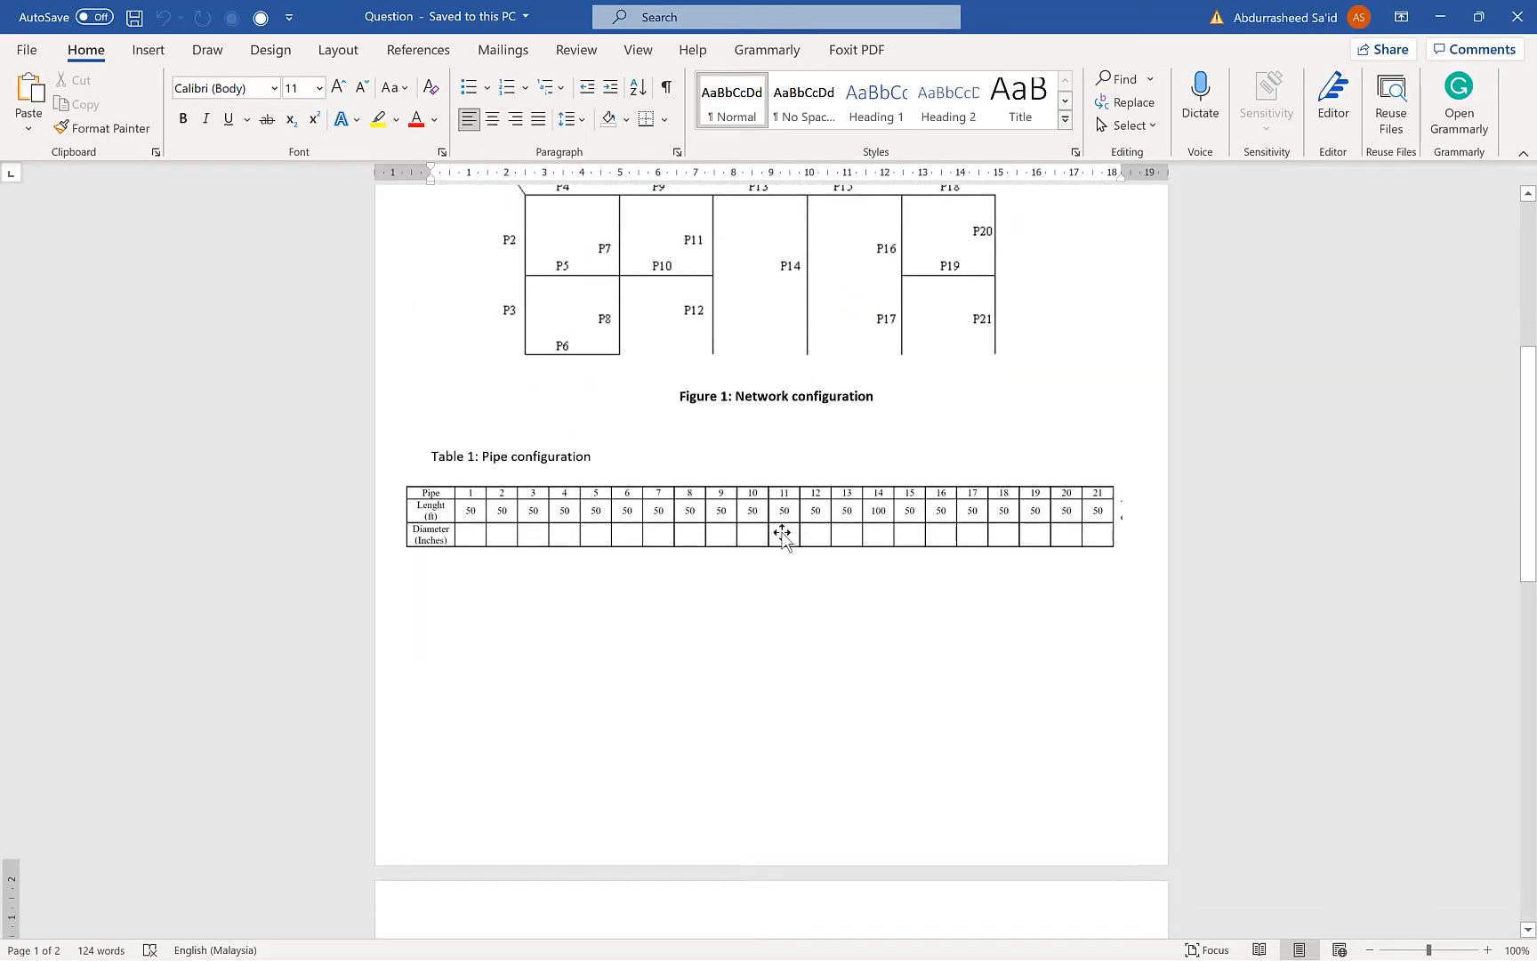
scroll(785, 531, "down", 6)
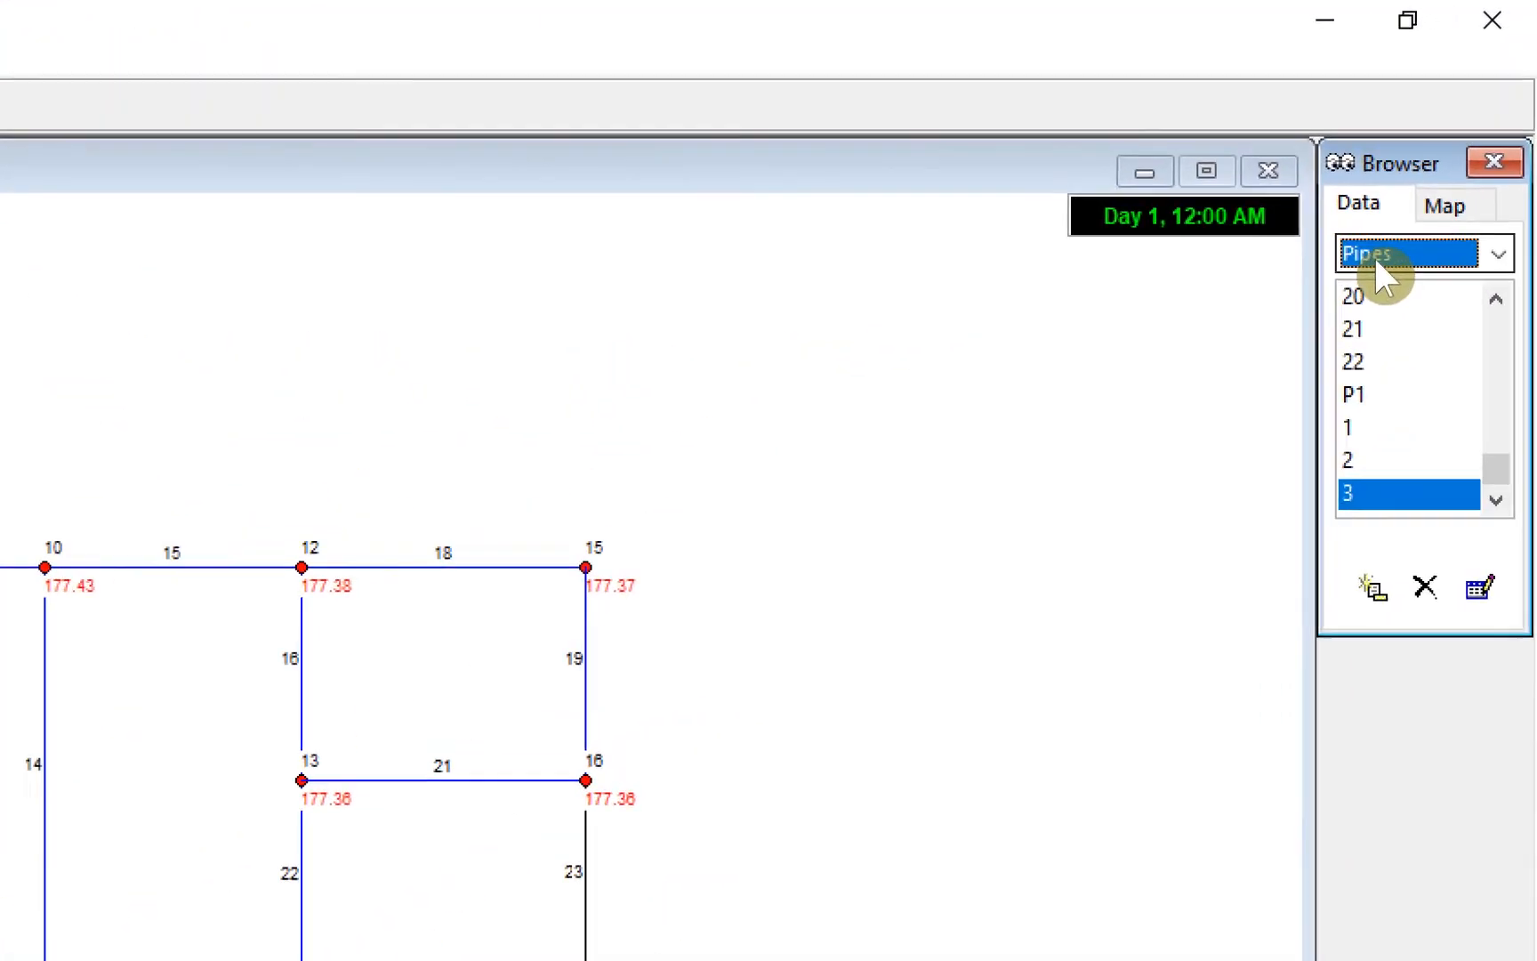
Open demand pattern 1 for editing and give it the description Variations.
left_click(1377, 261)
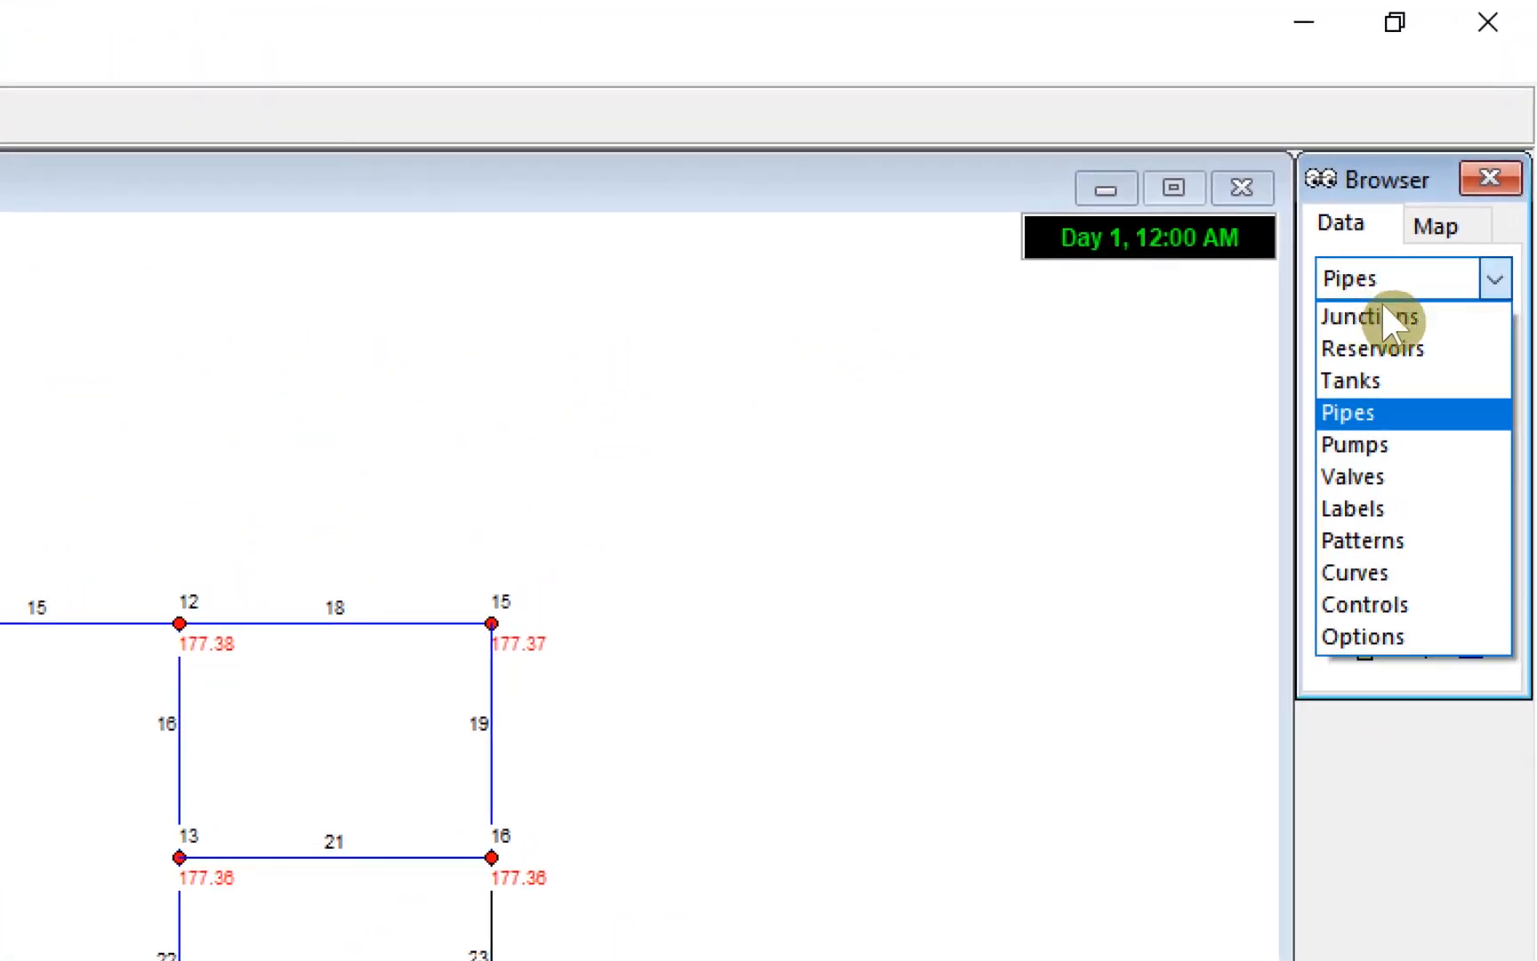
left_click(1500, 534)
left_click(1358, 660)
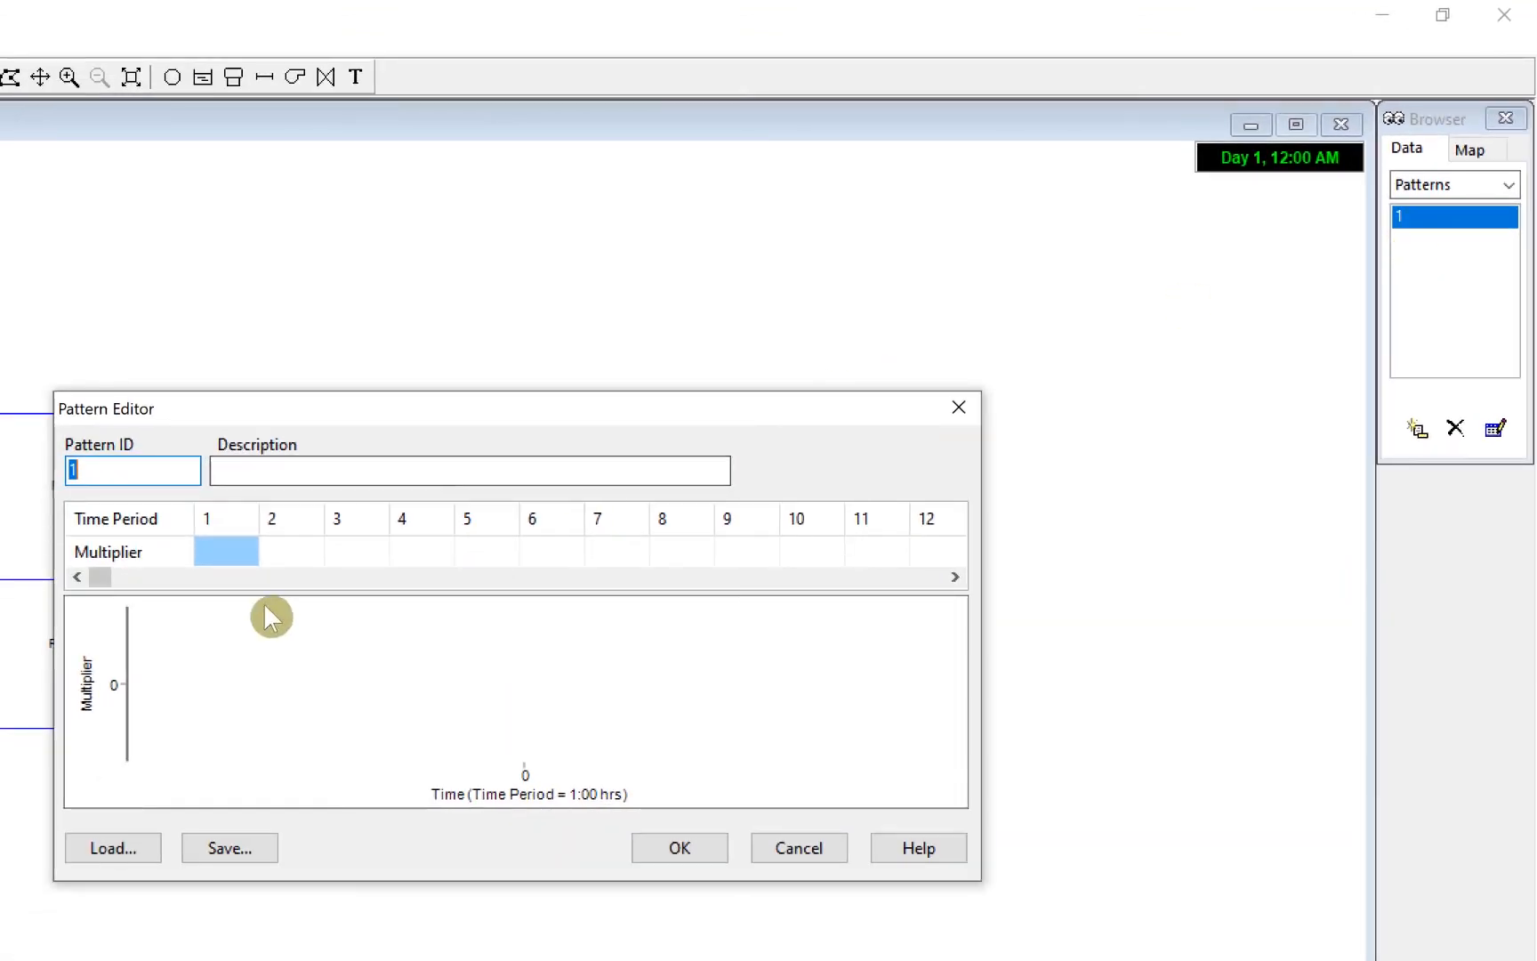
left_click(92, 477)
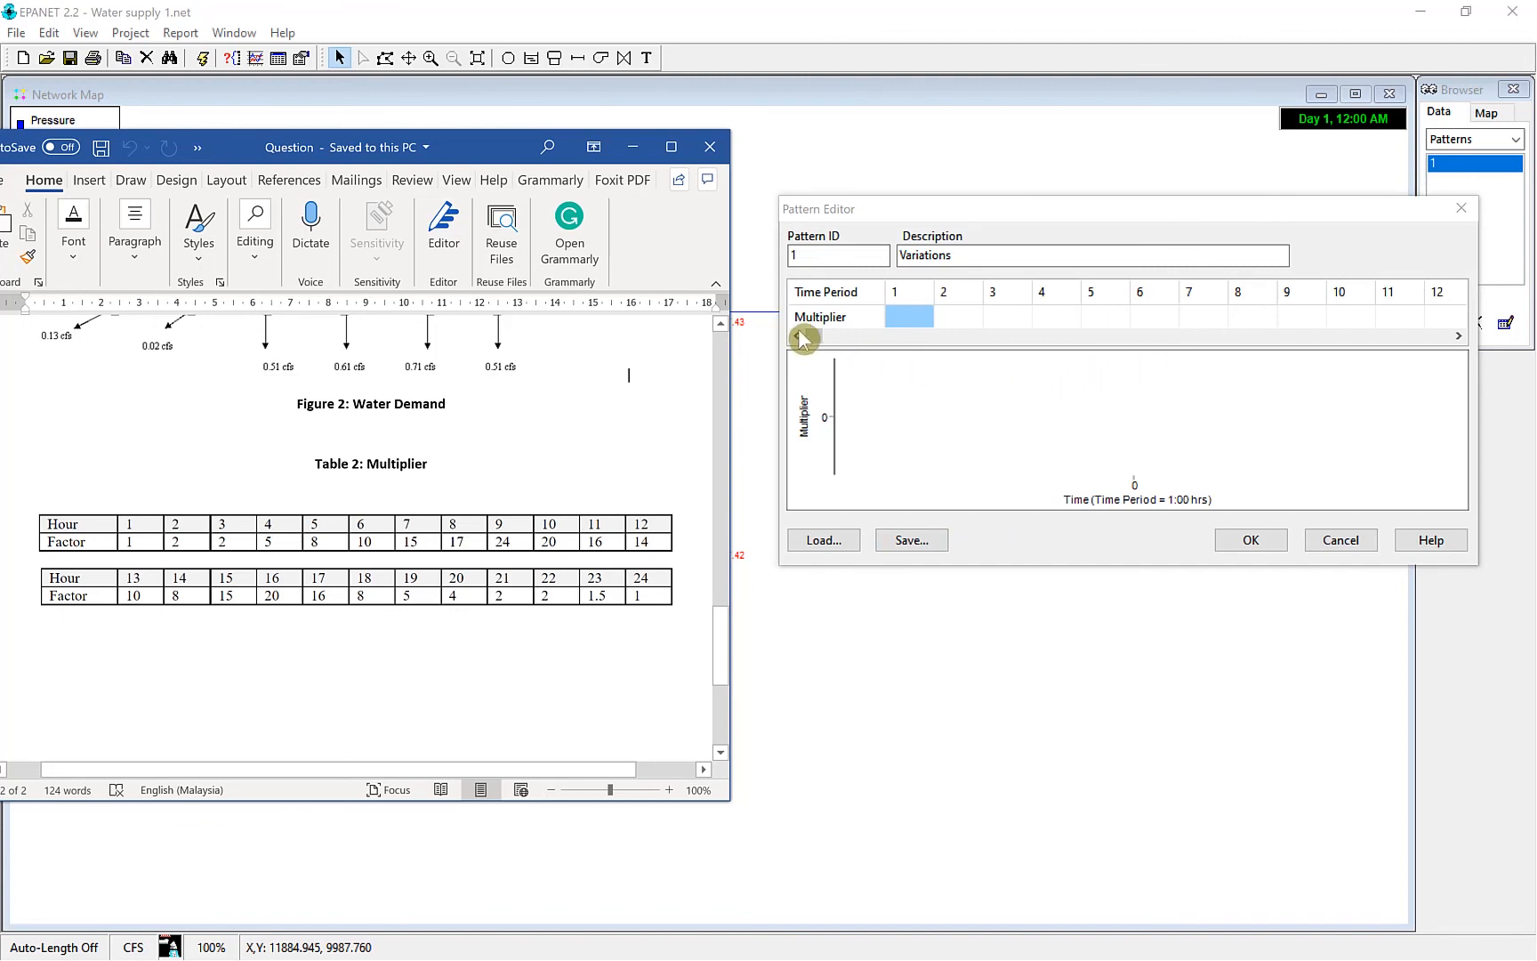
Check Table 2 in the Word document and set the pattern multipliers for time periods 1 to 3 to 1, 2 and 2.
left_click_drag(814, 336, 772, 371)
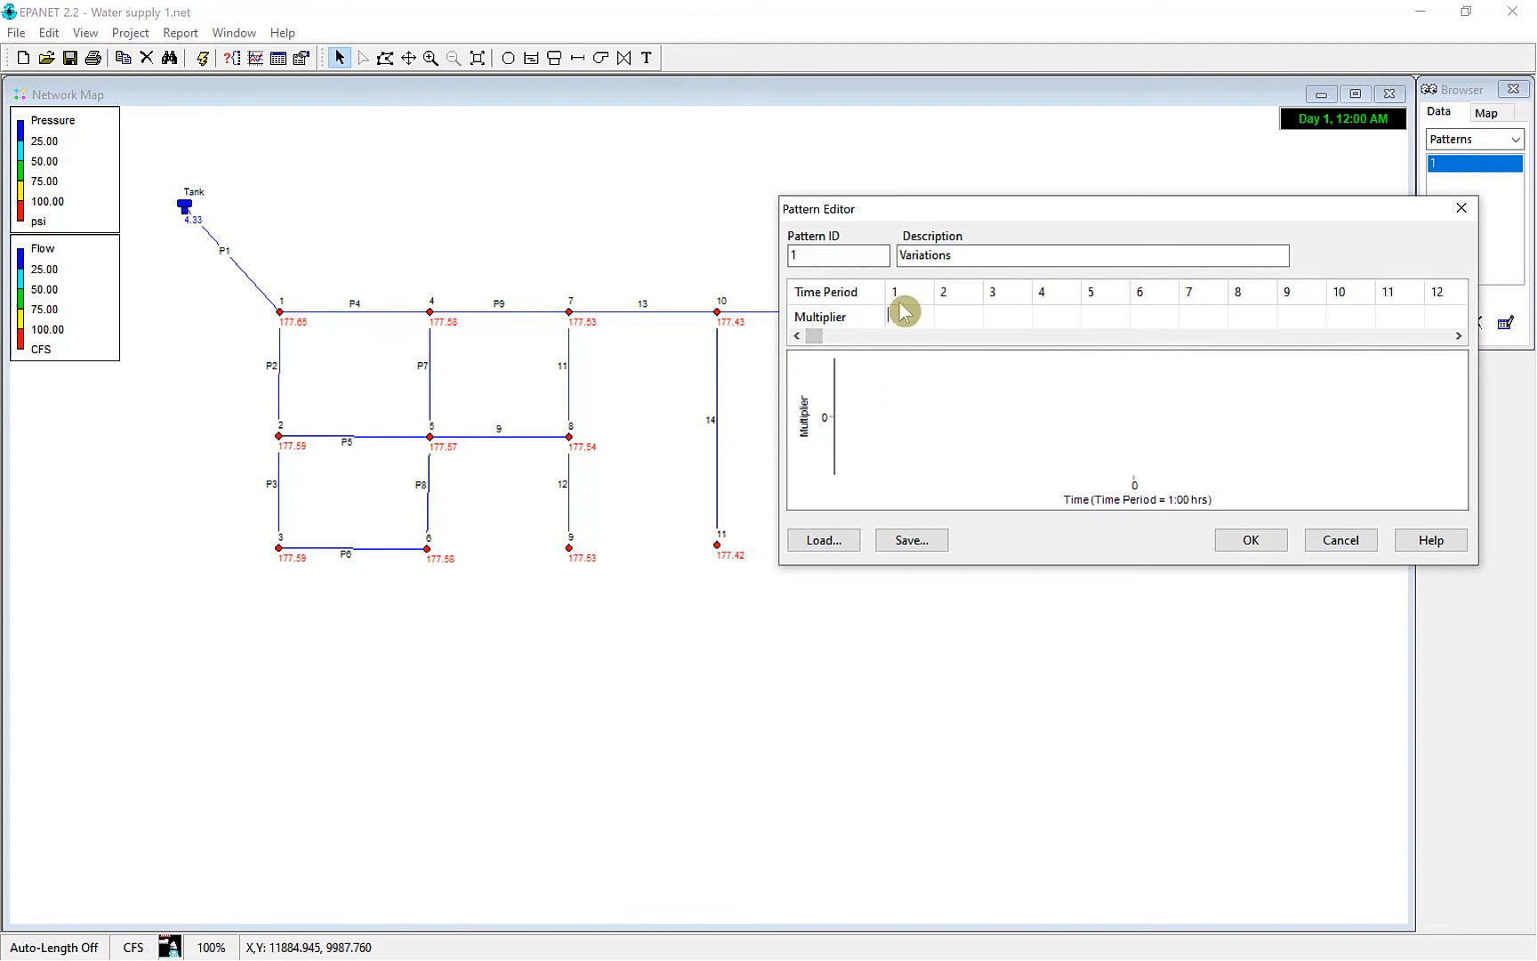
key("alt+Tab")
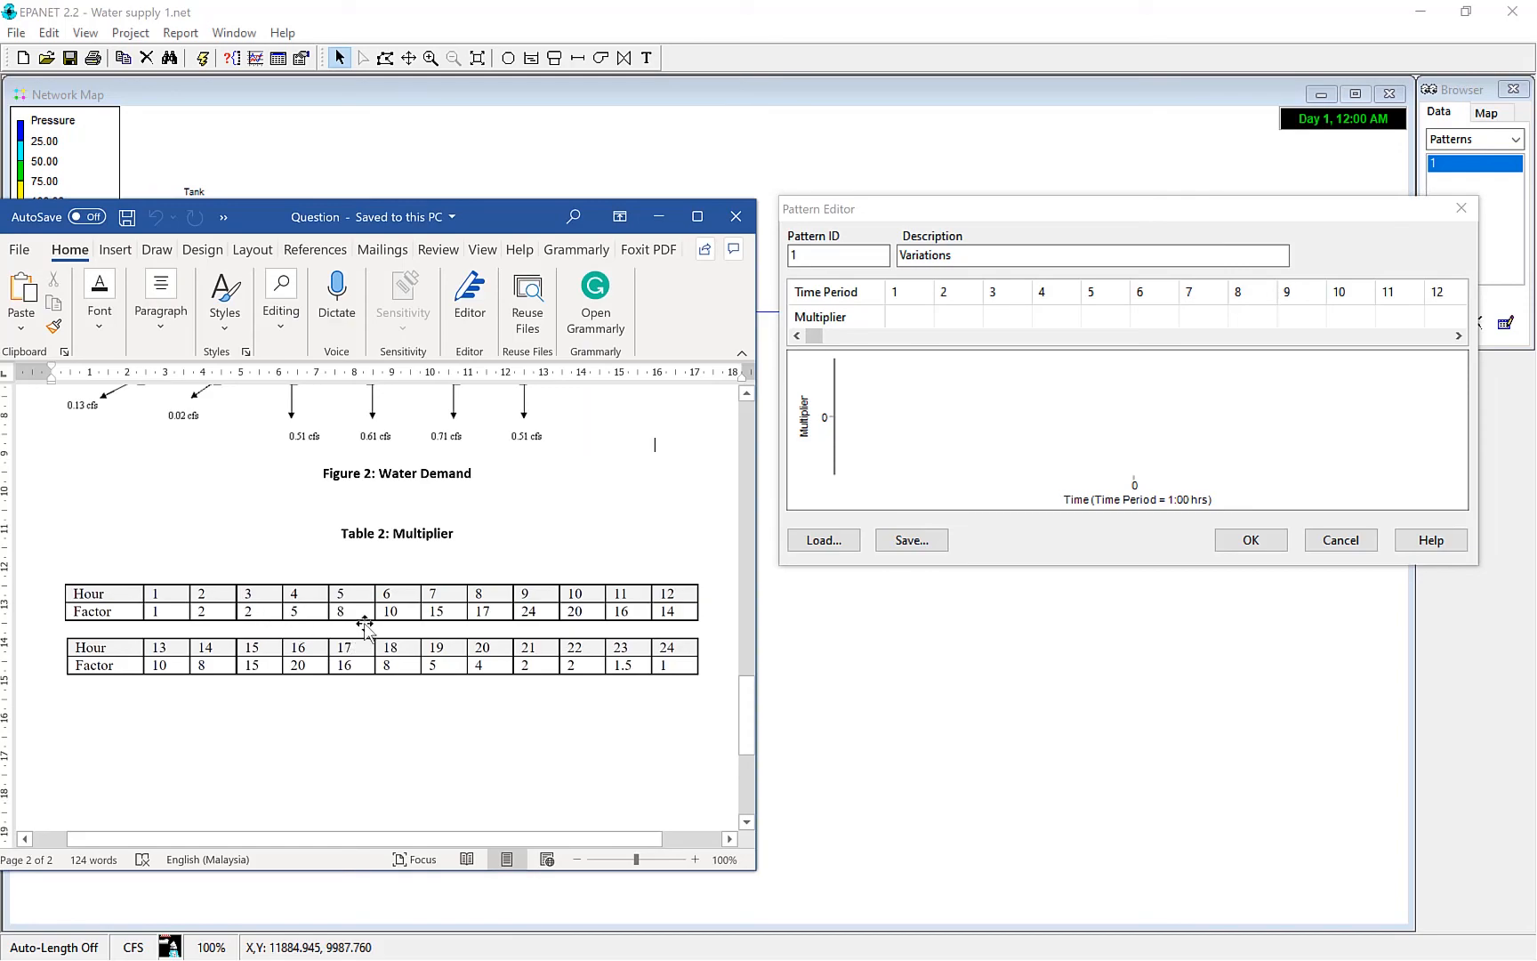
left_click(911, 336)
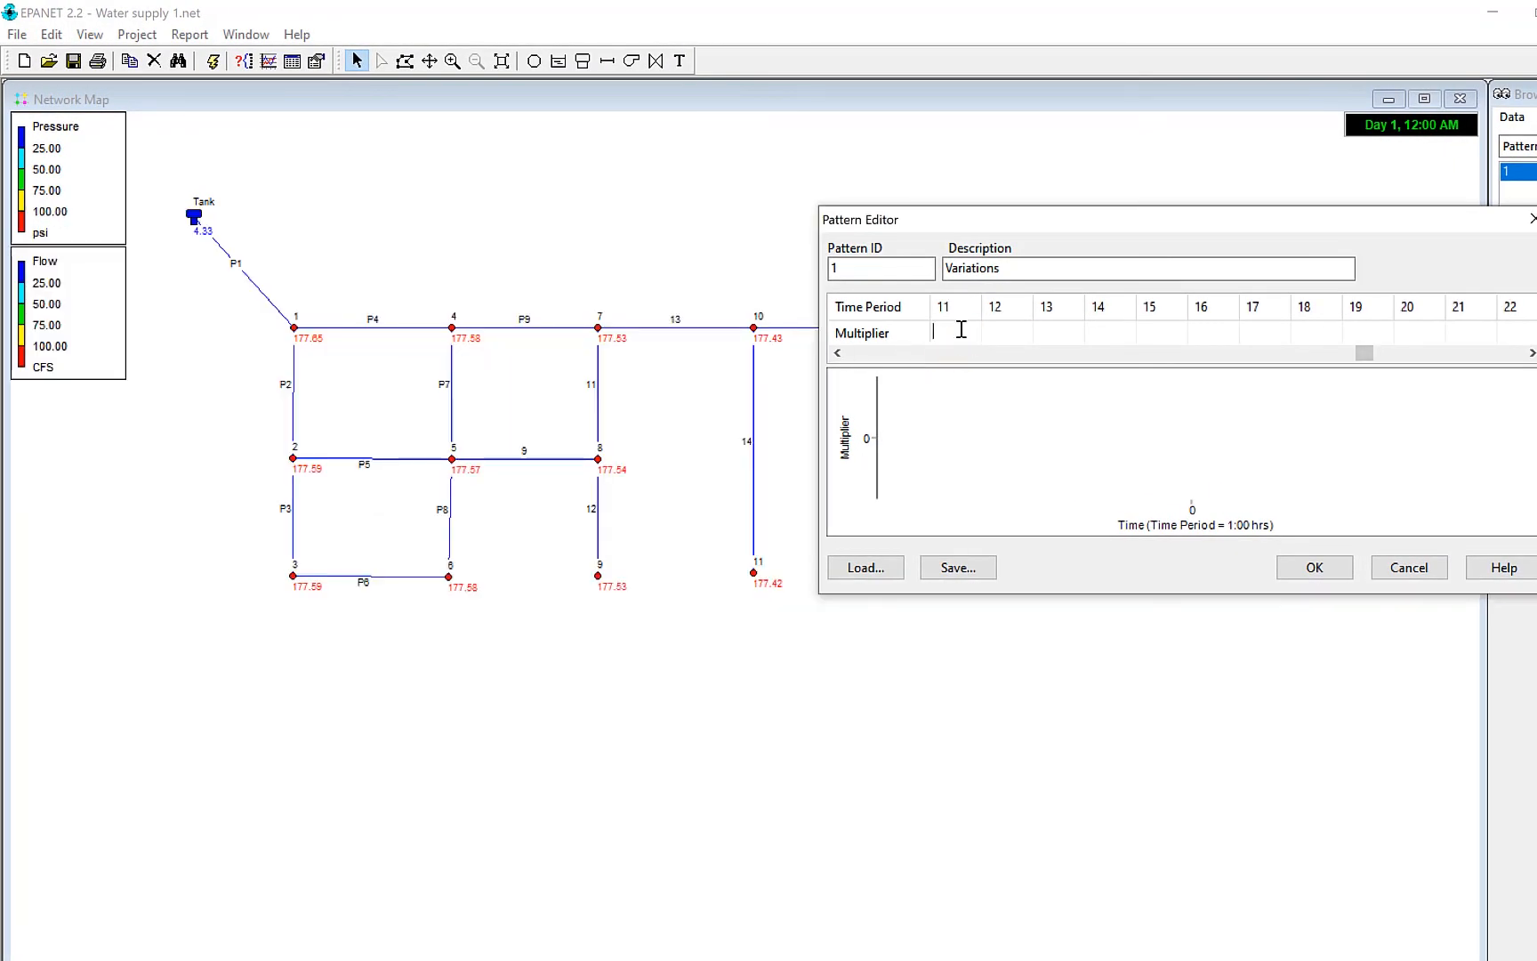
left_click_drag(1362, 352, 827, 353)
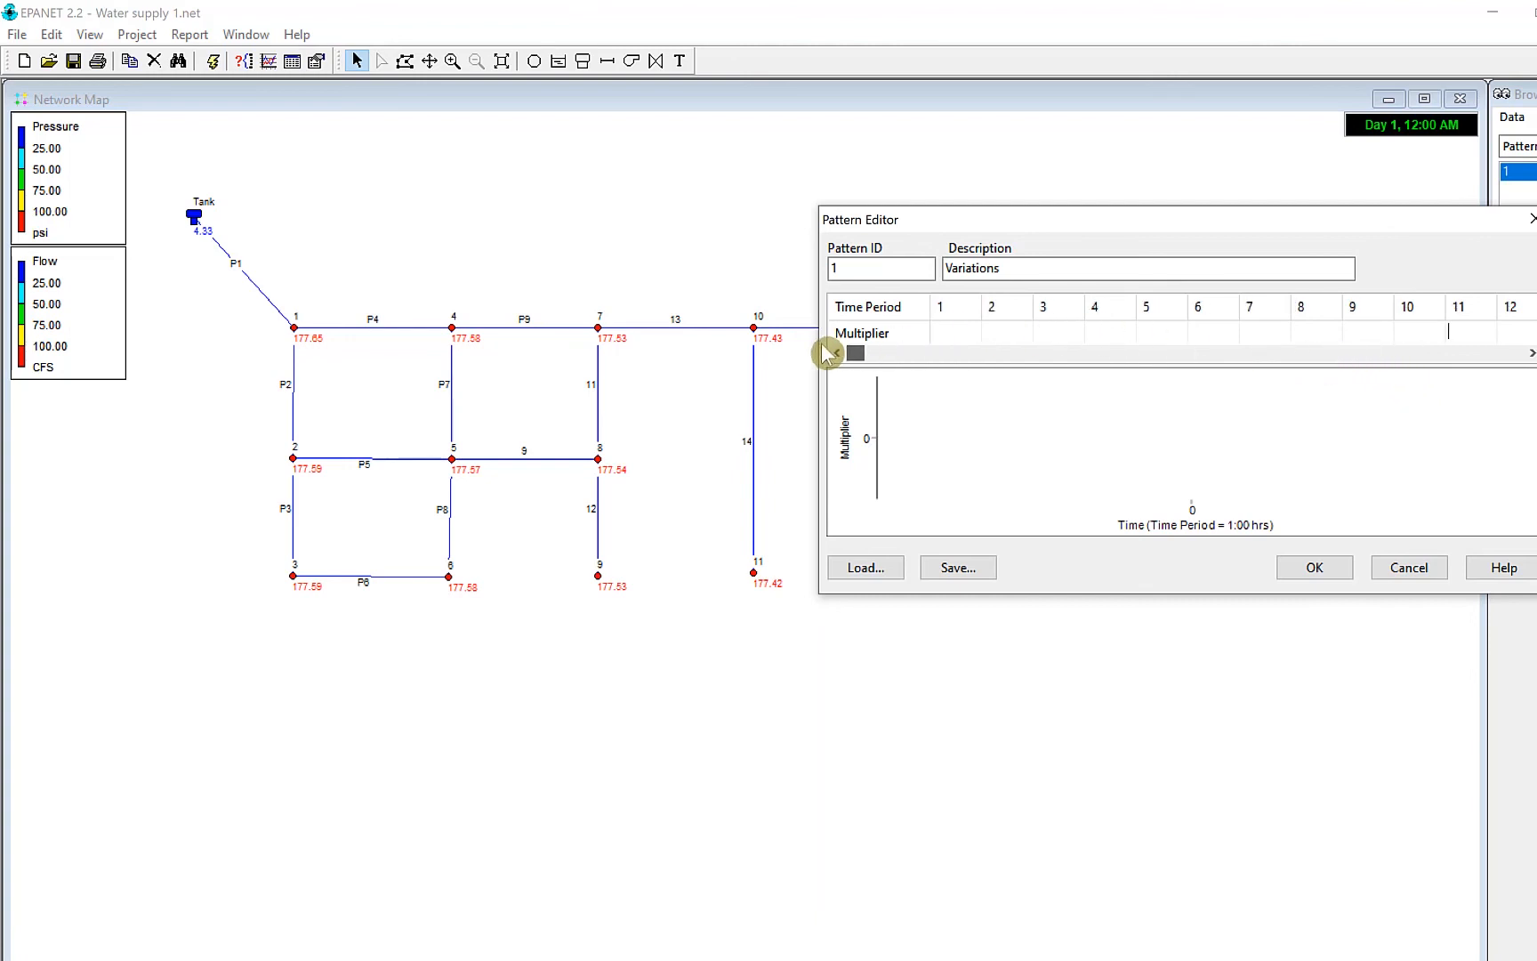
left_click(970, 333)
type("1")
left_click(1014, 337)
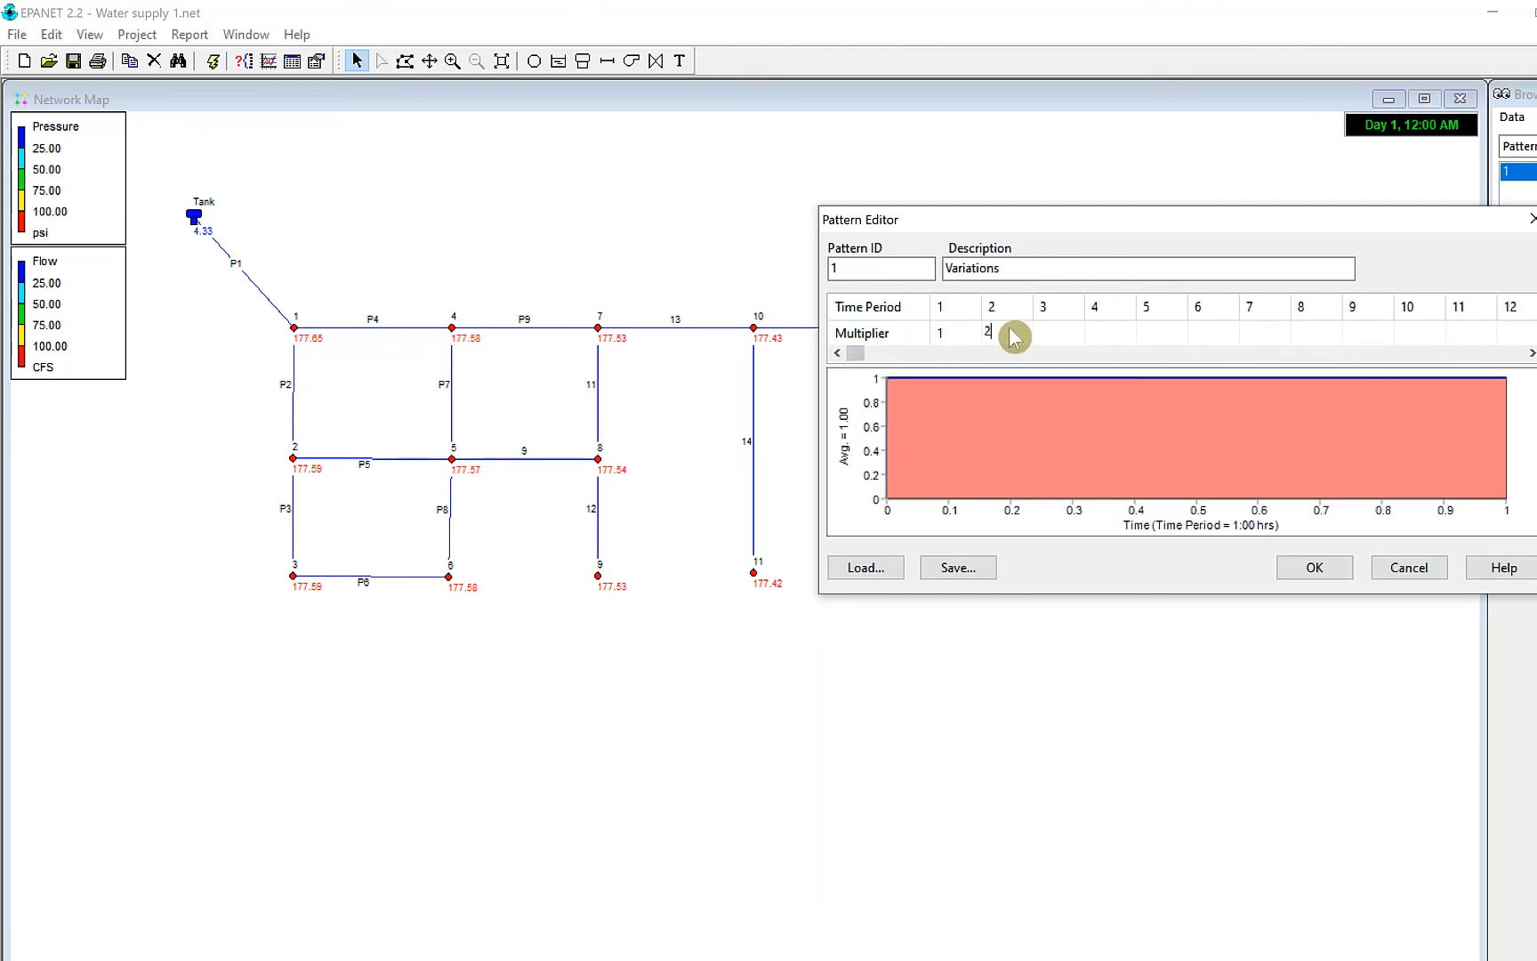
left_click(1064, 337)
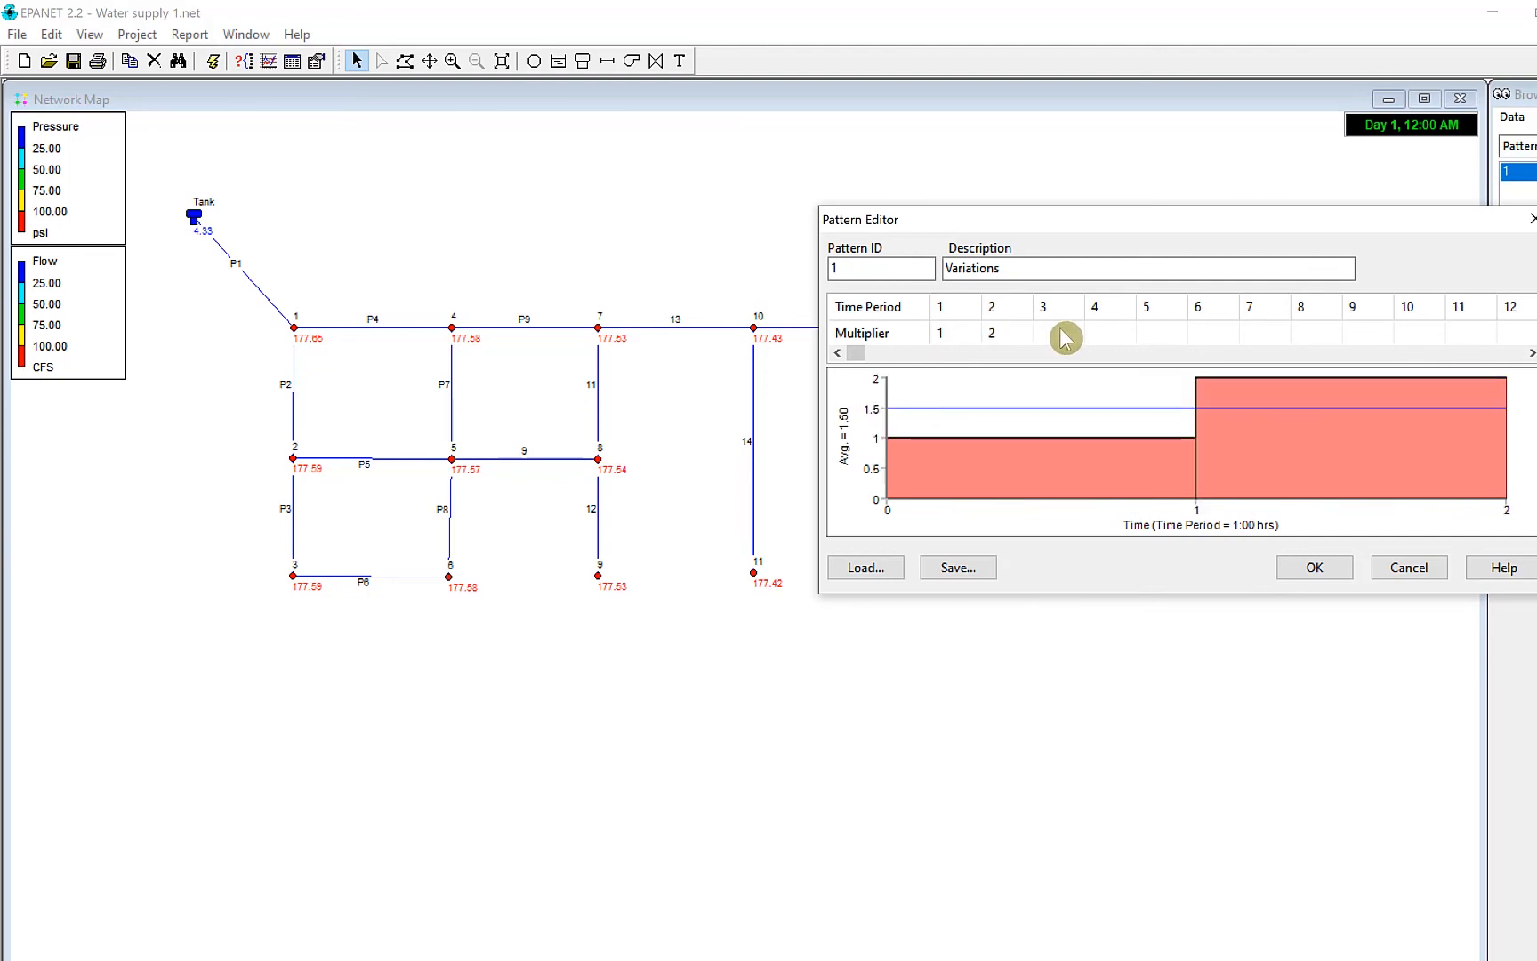
type("2")
left_click(1102, 339)
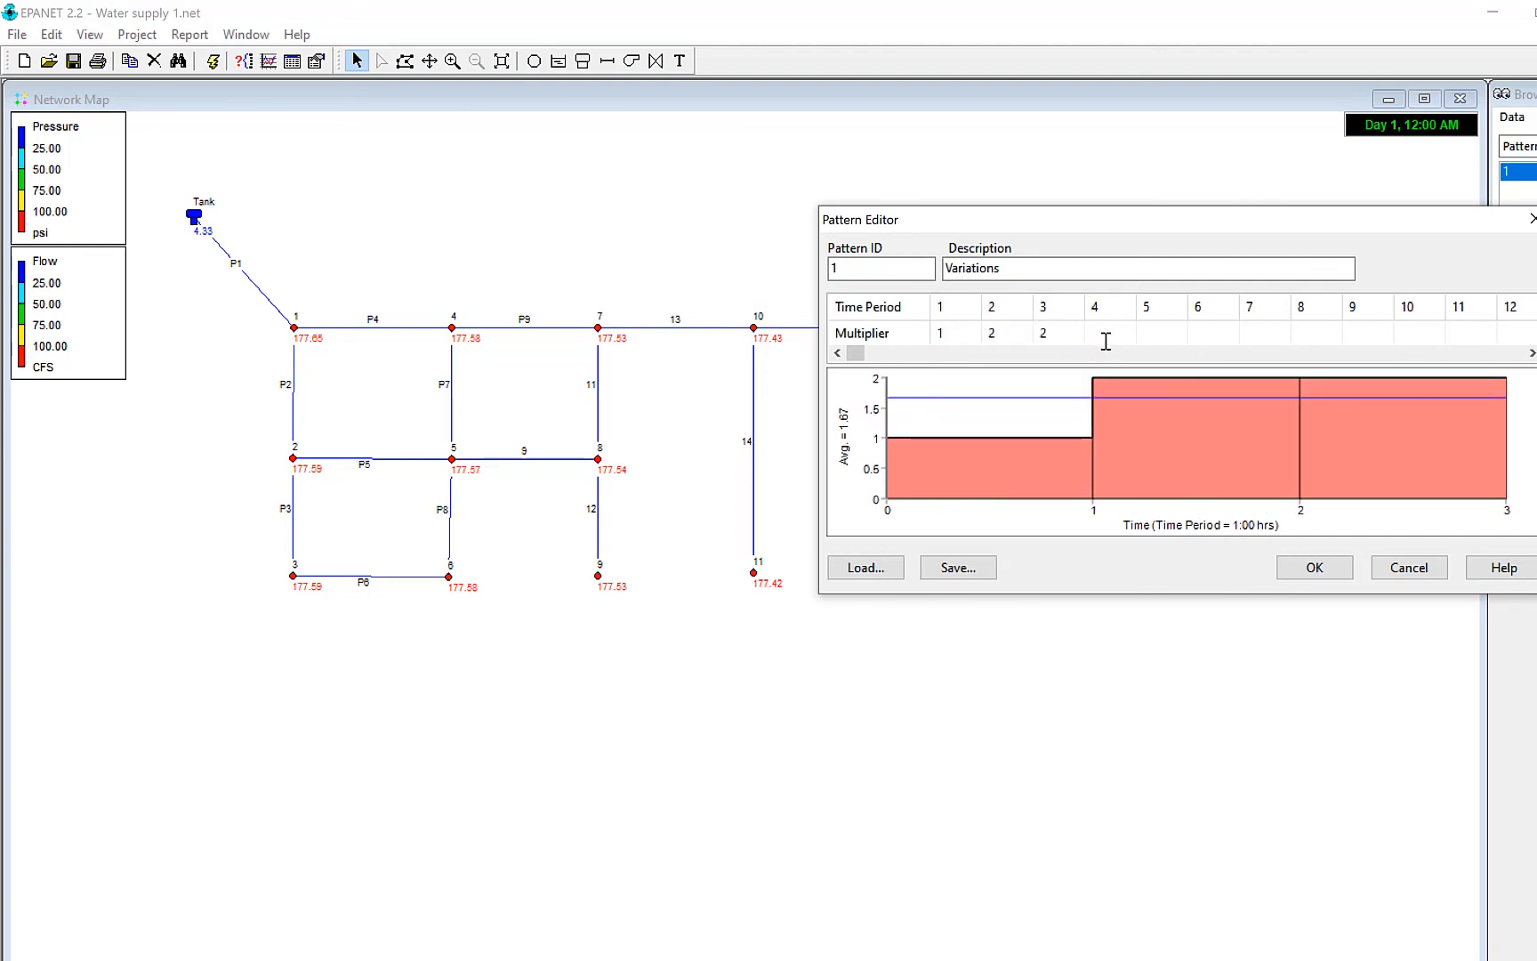
Set the multipliers for time periods 4 to 11 to 5, 8, 10, 15, 17, 24, 20 and 16.
left_click(1170, 352)
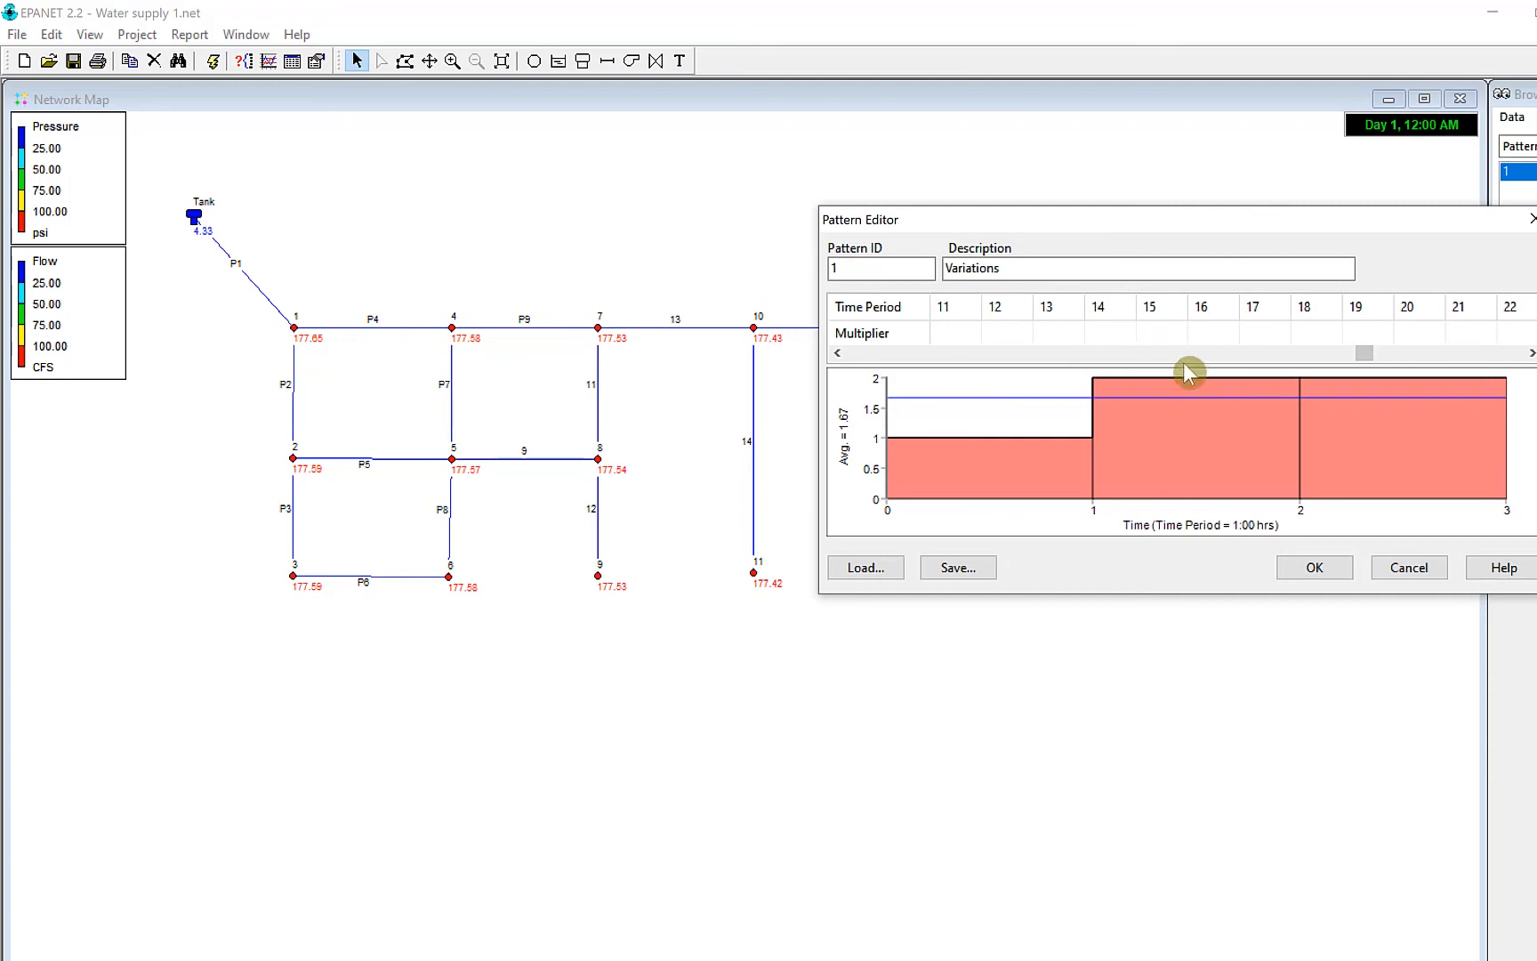
left_click_drag(1354, 356, 803, 345)
left_click(1161, 338)
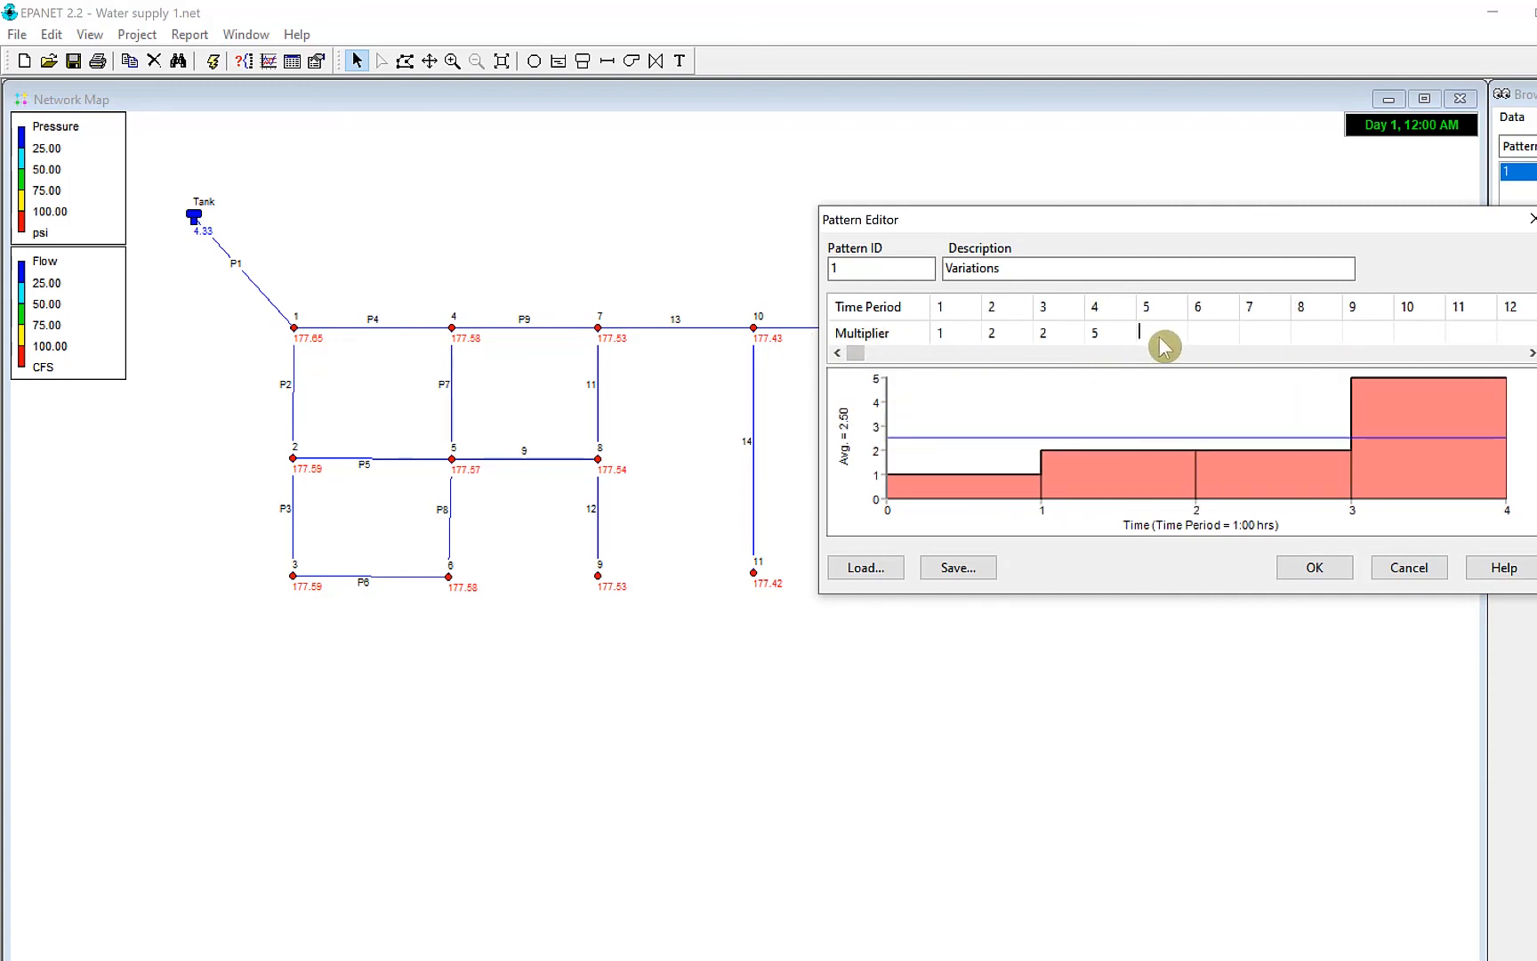
left_click(1217, 338)
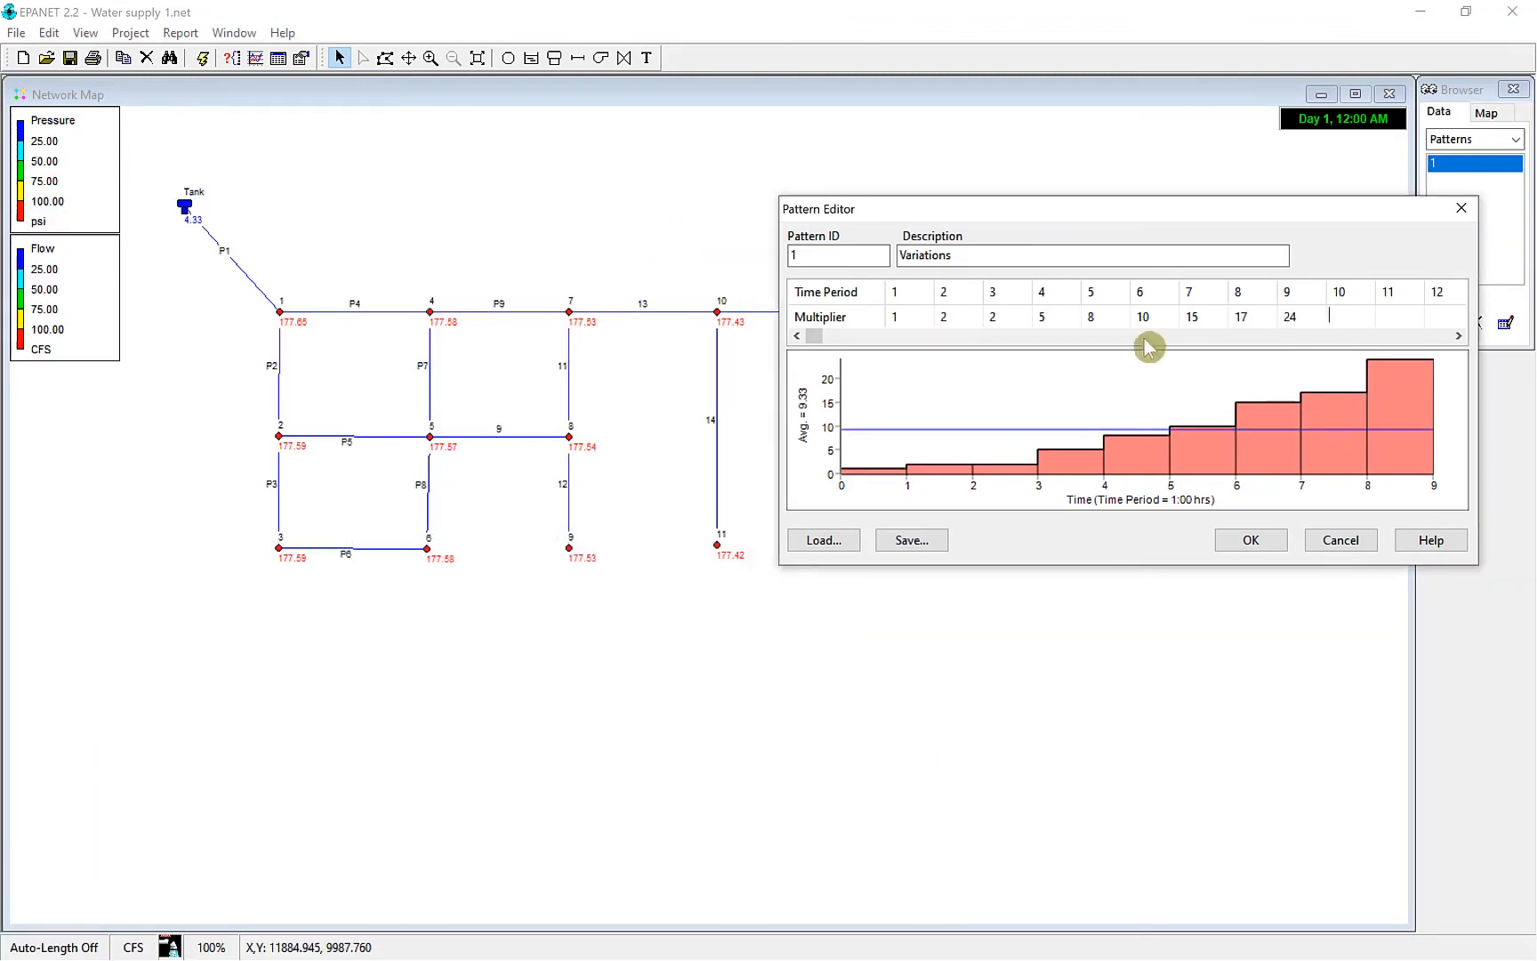
type("20")
key("Return")
type("16")
key("Return")
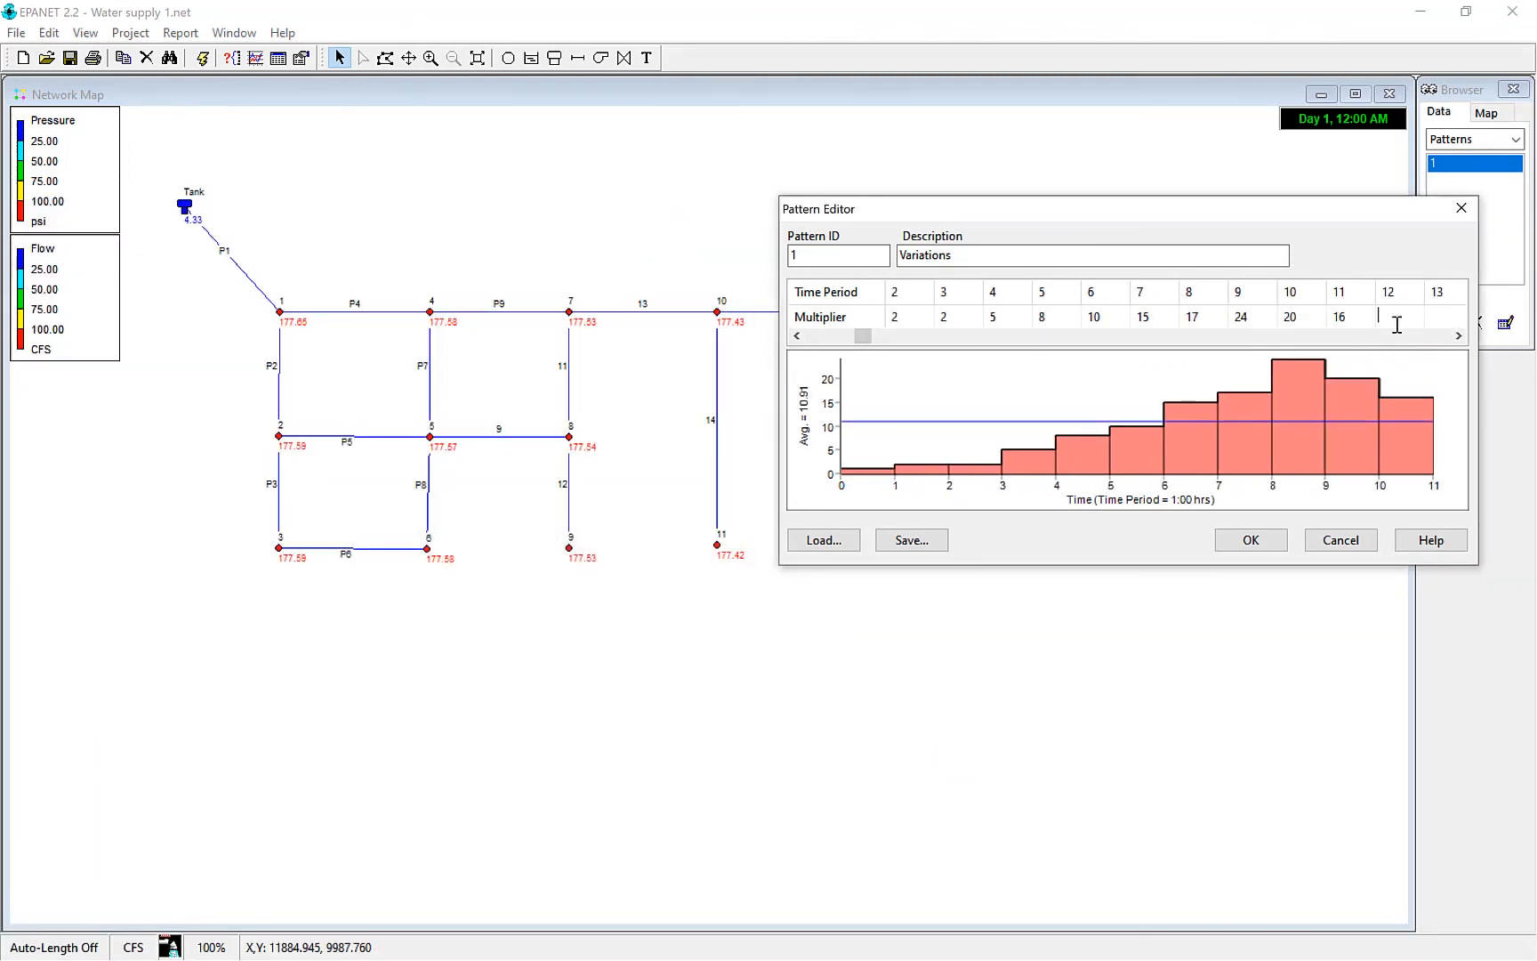
Set the multipliers for periods 12 to 24 to 14, 10, 8, 15, 20, 16, 8, 5, 4, 2, 2, 1.5 and 1.
type("14")
key("Return")
type("10")
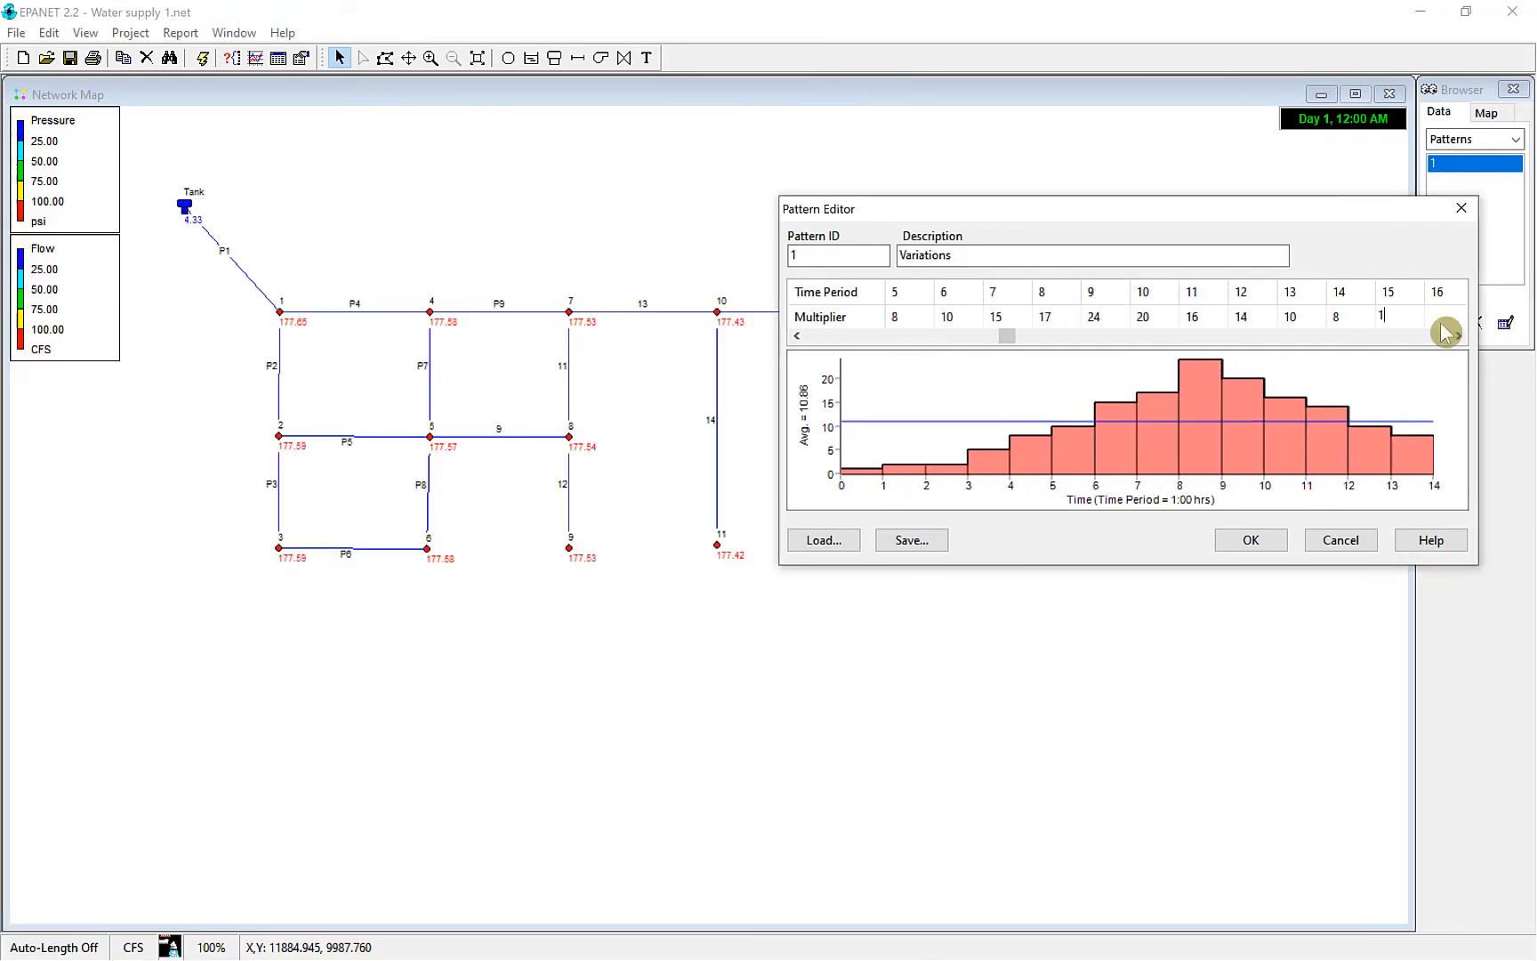
type("20")
key("Return")
type("16")
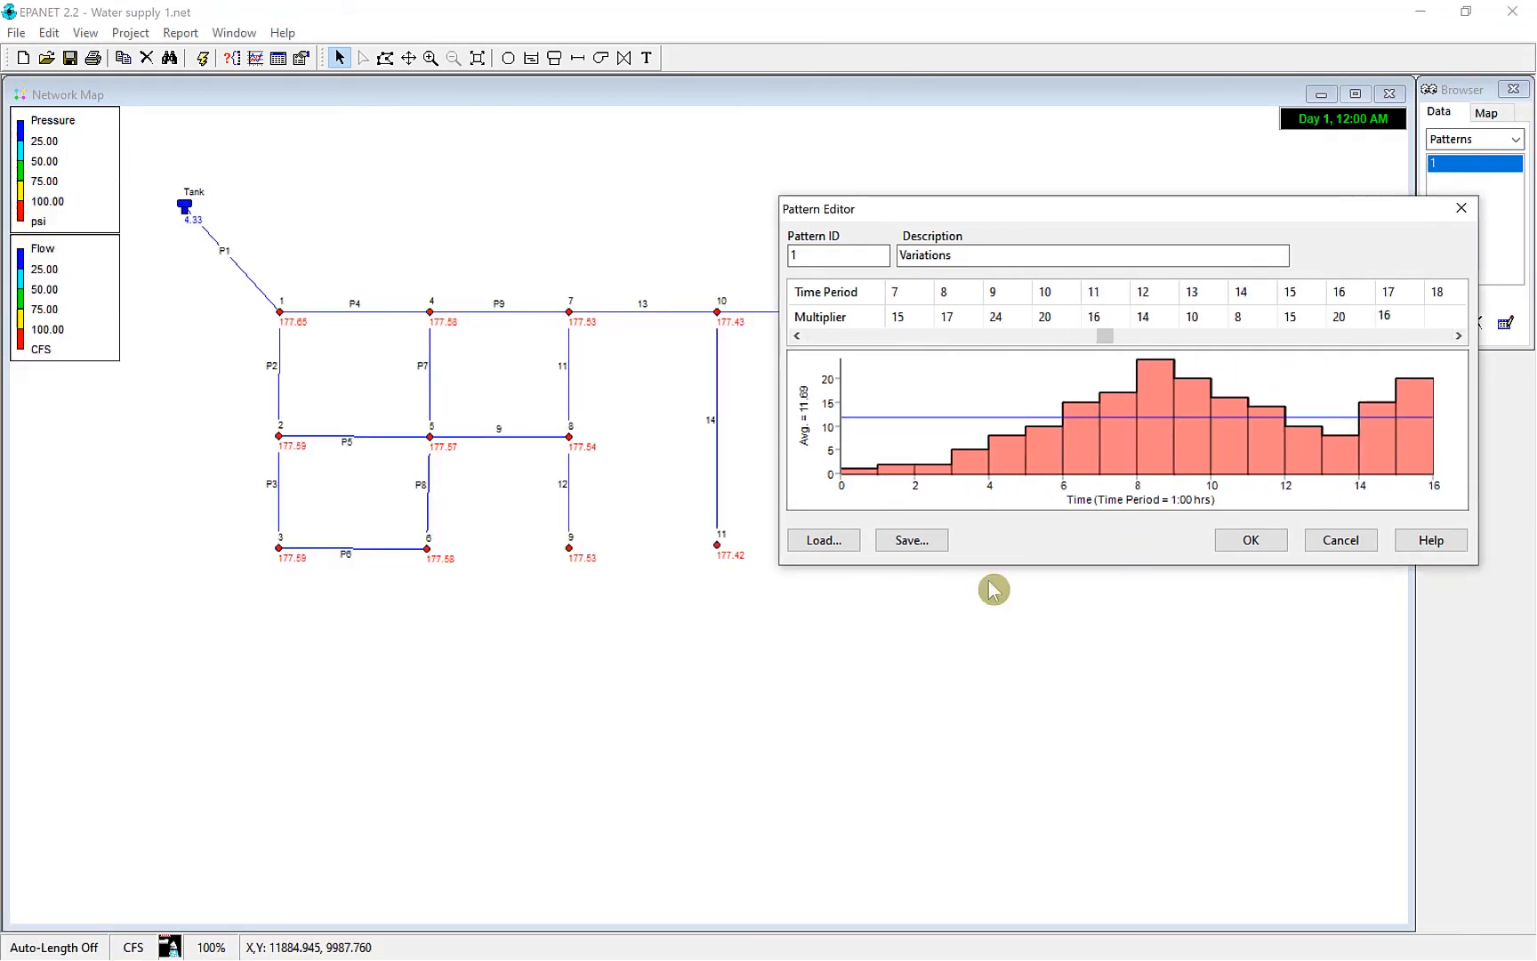
type("8 5")
type(" 4 2 2 1.5 1")
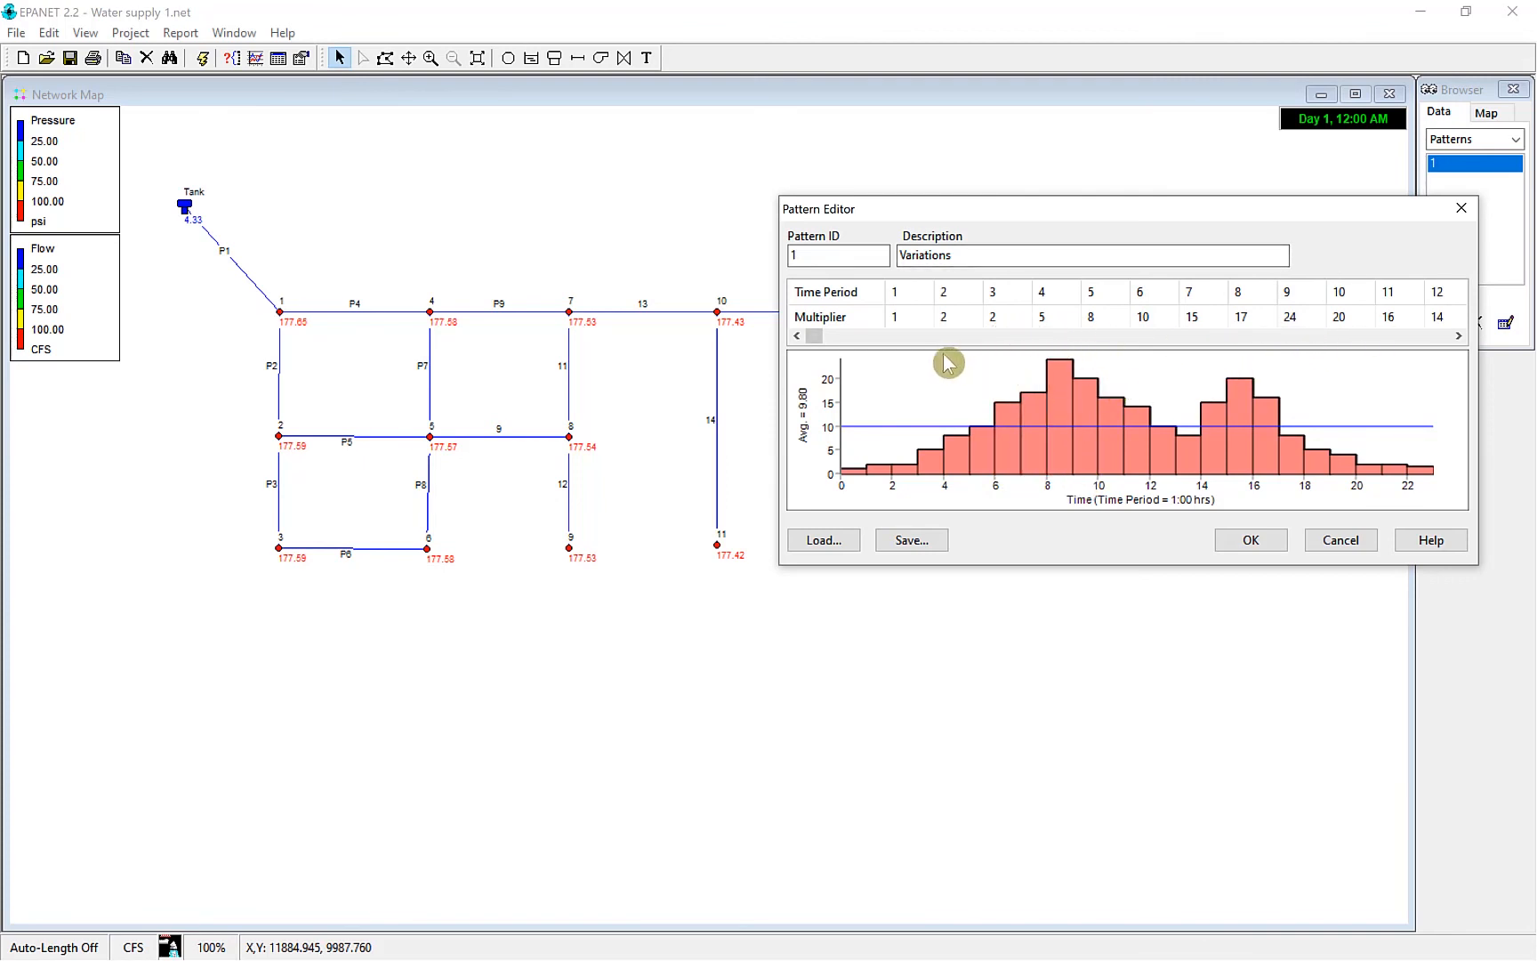
Save the demand pattern to a PAT file in the Epanet folder and accept the edited pattern.
left_click(915, 540)
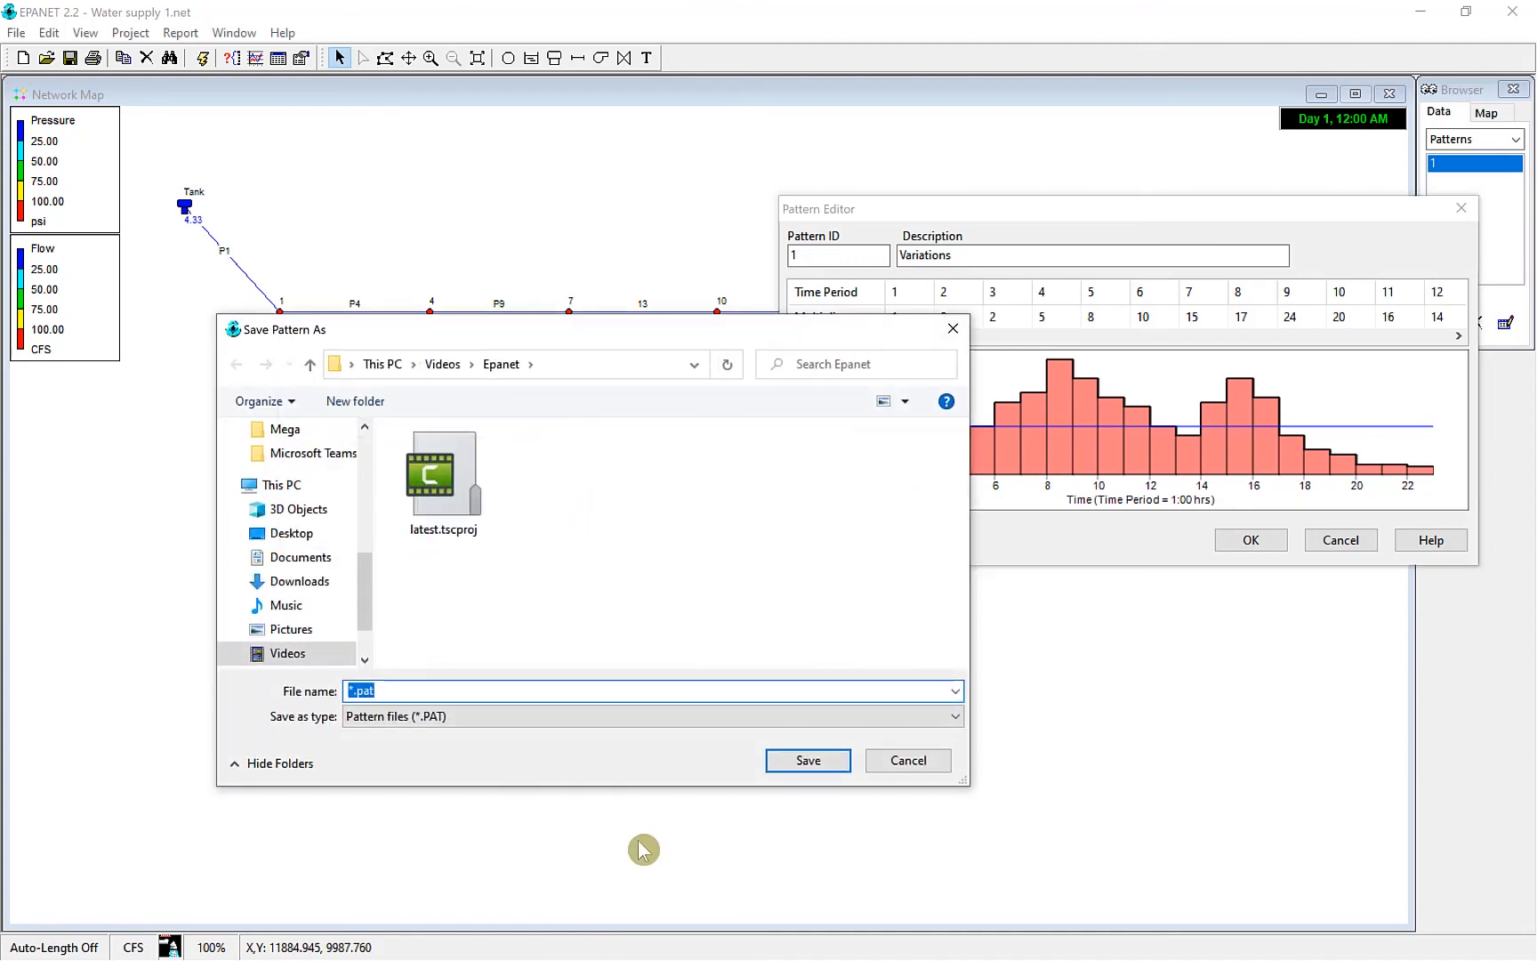
left_click(805, 760)
left_click(1249, 542)
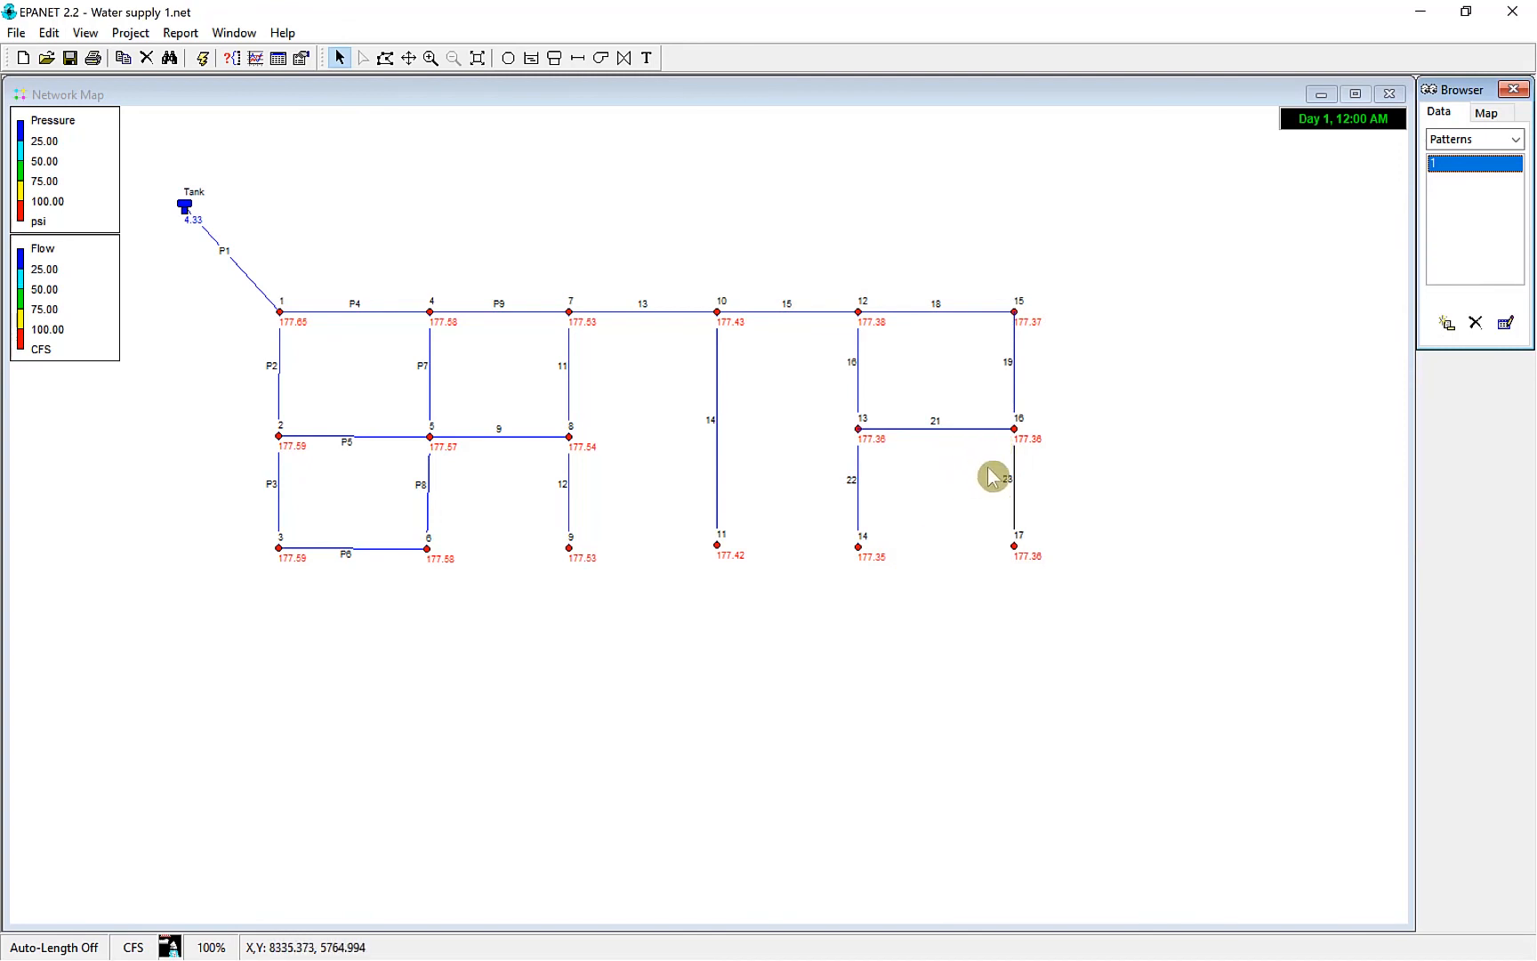
left_click(931, 894)
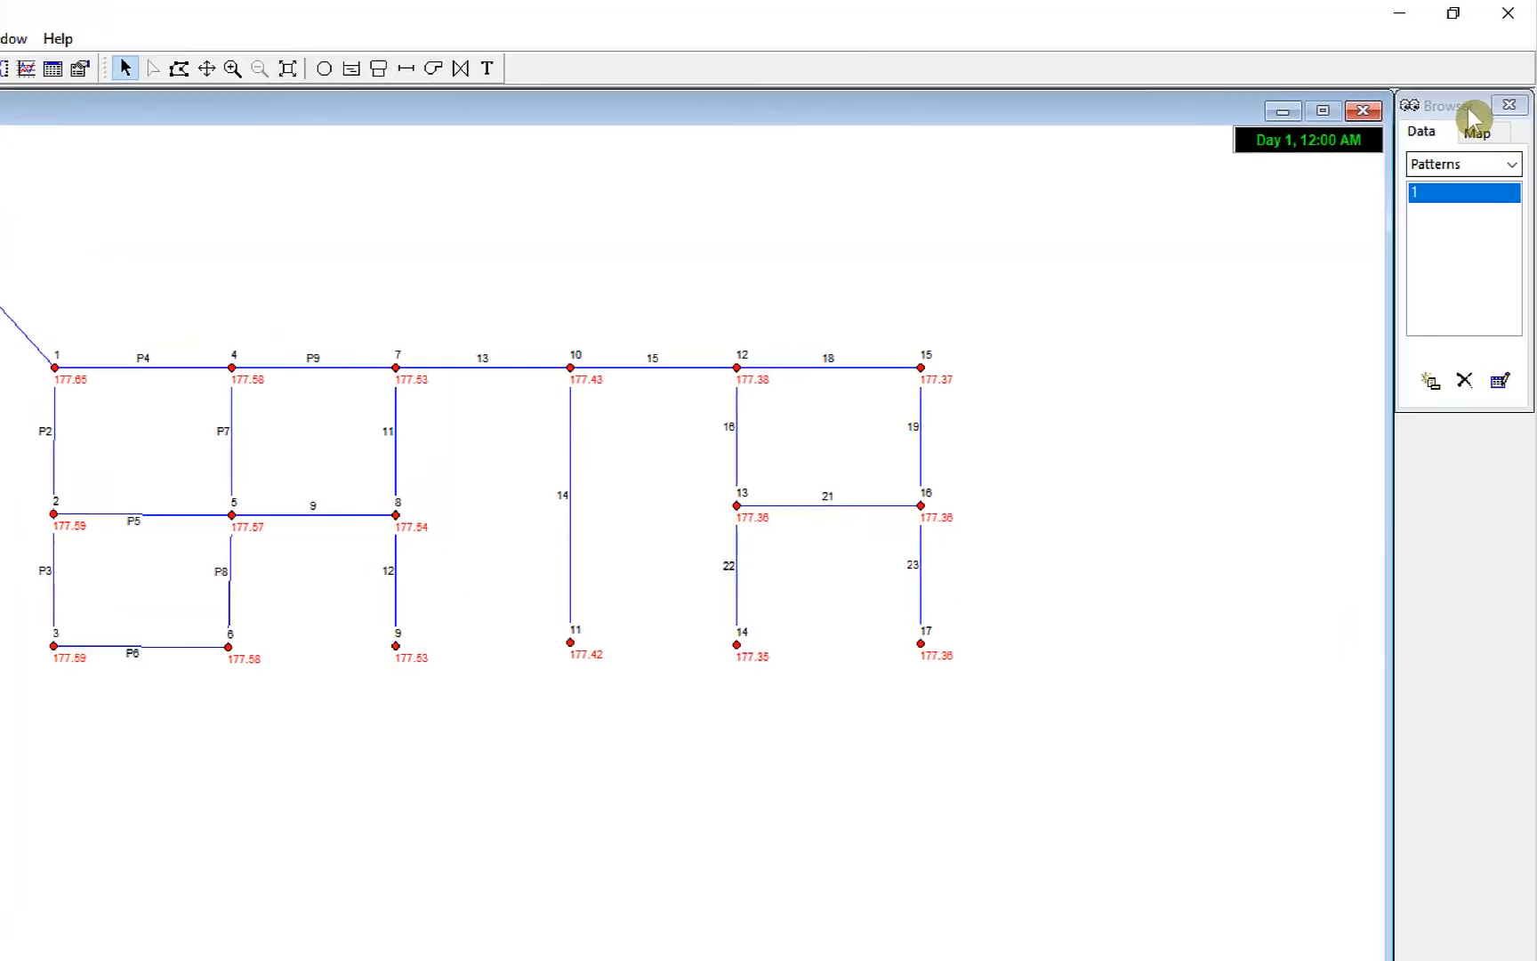
Set the Total Duration in the project's Times options to 24 hours and close the options.
left_click(1460, 165)
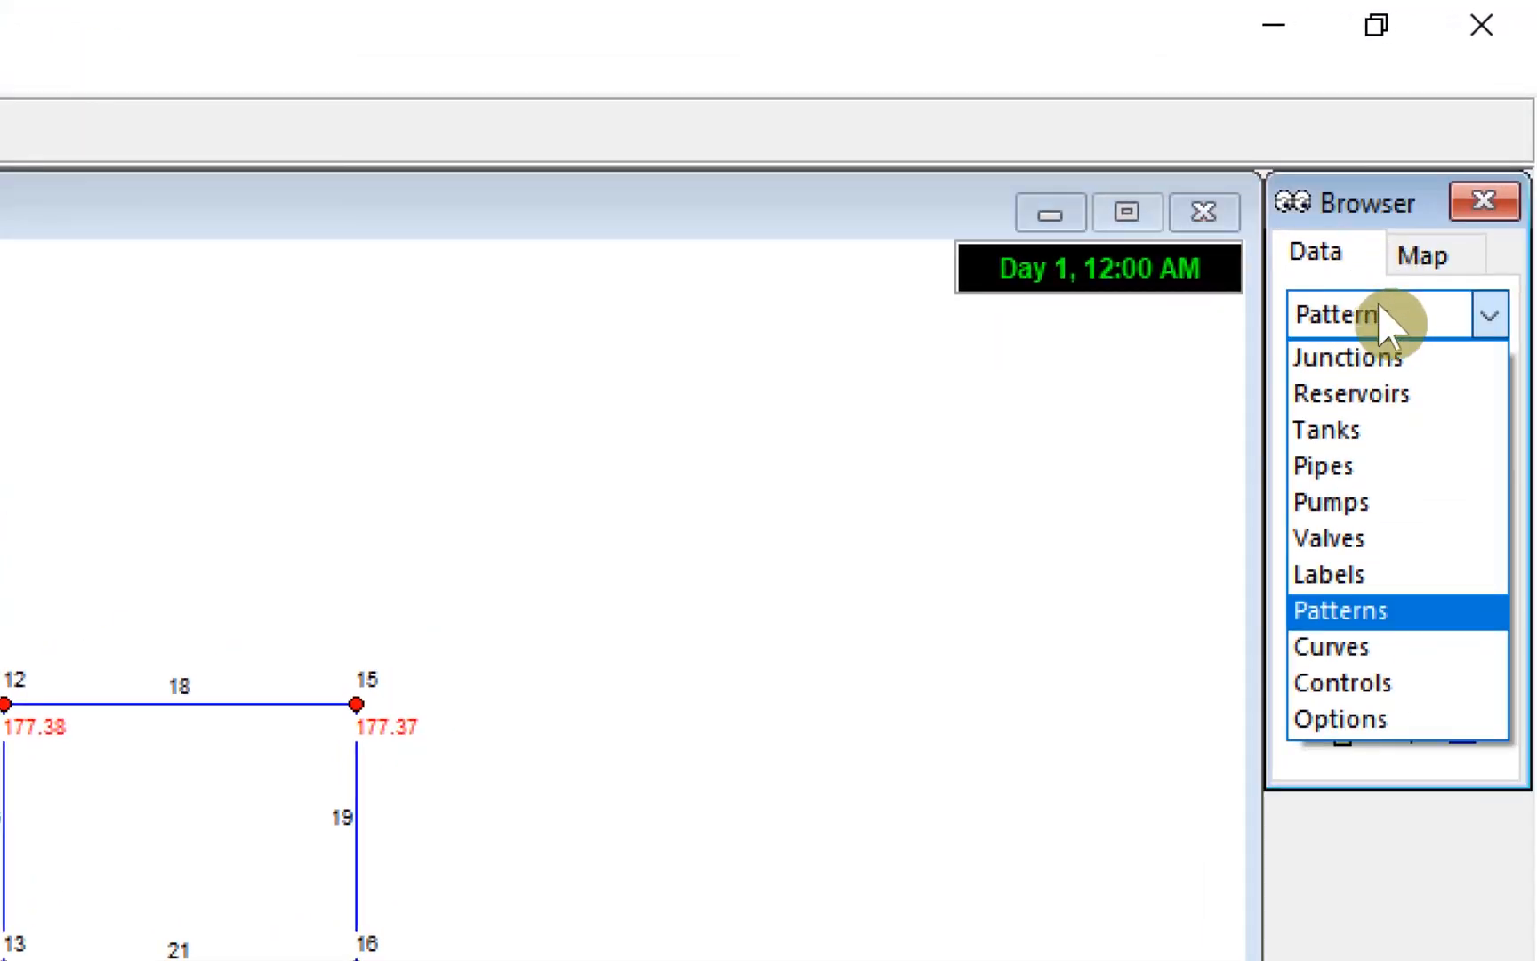
left_click(1463, 721)
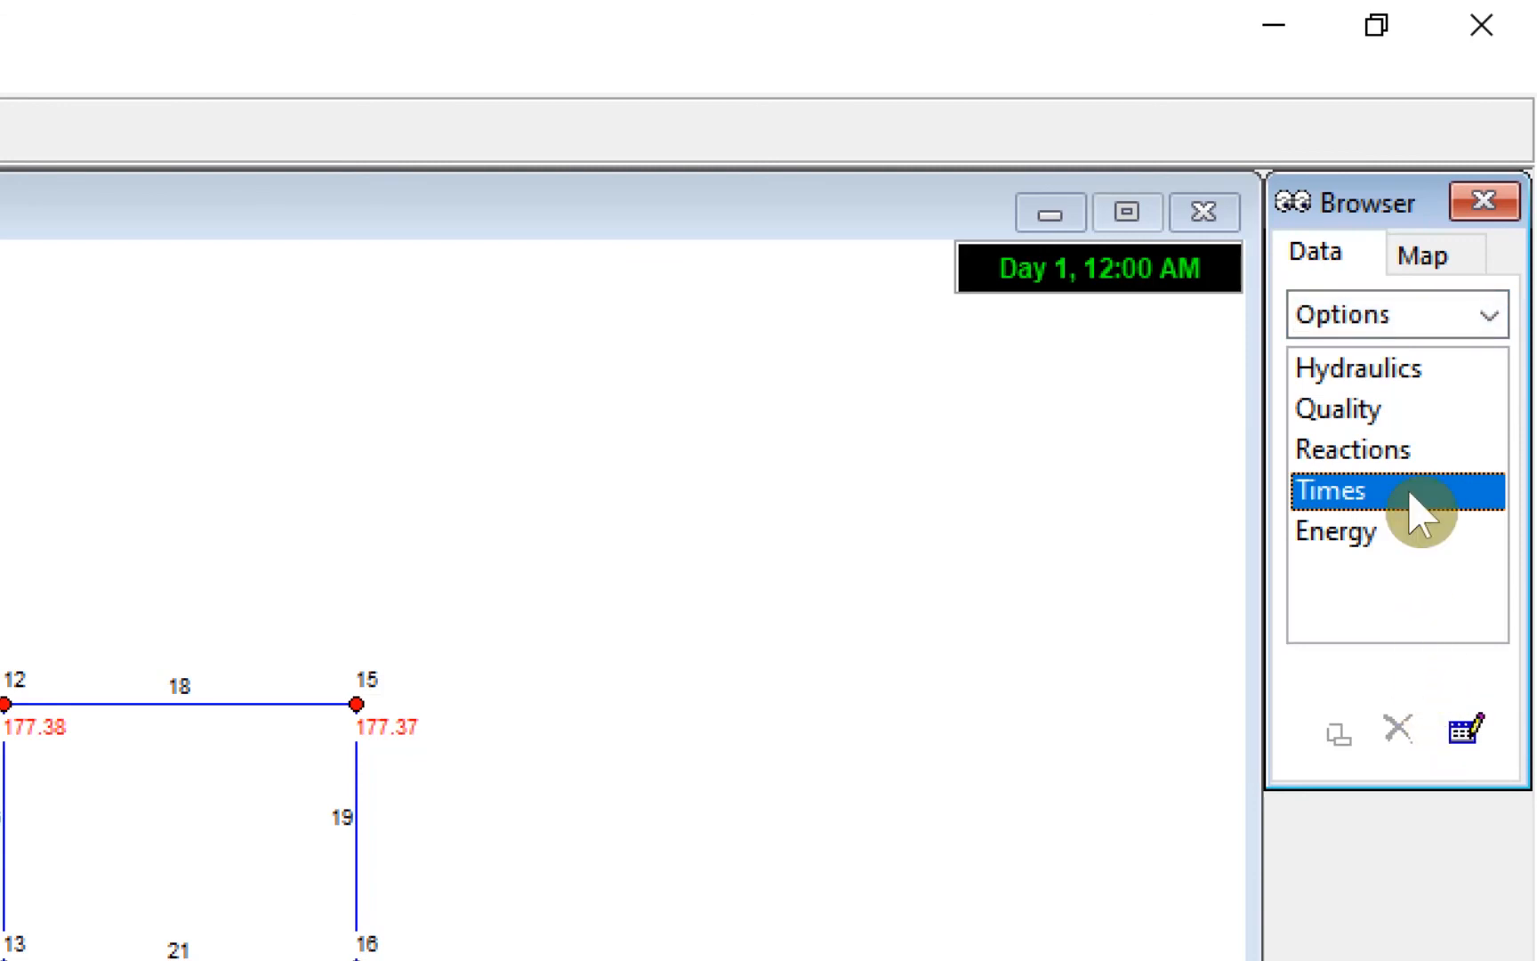
left_click(1476, 732)
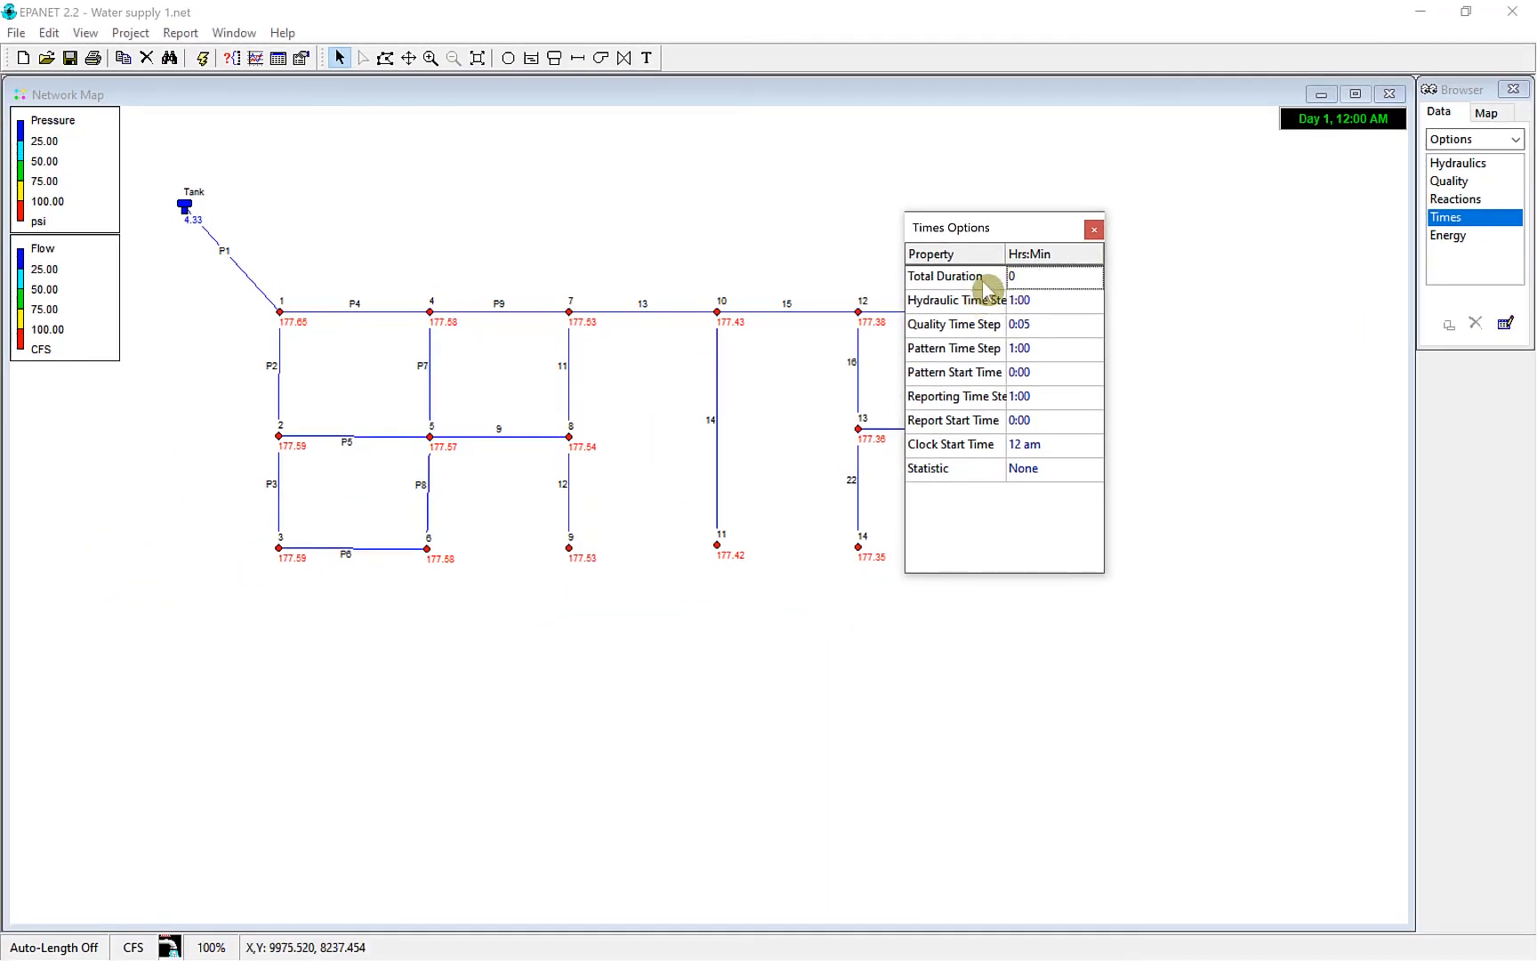
left_click(1014, 281)
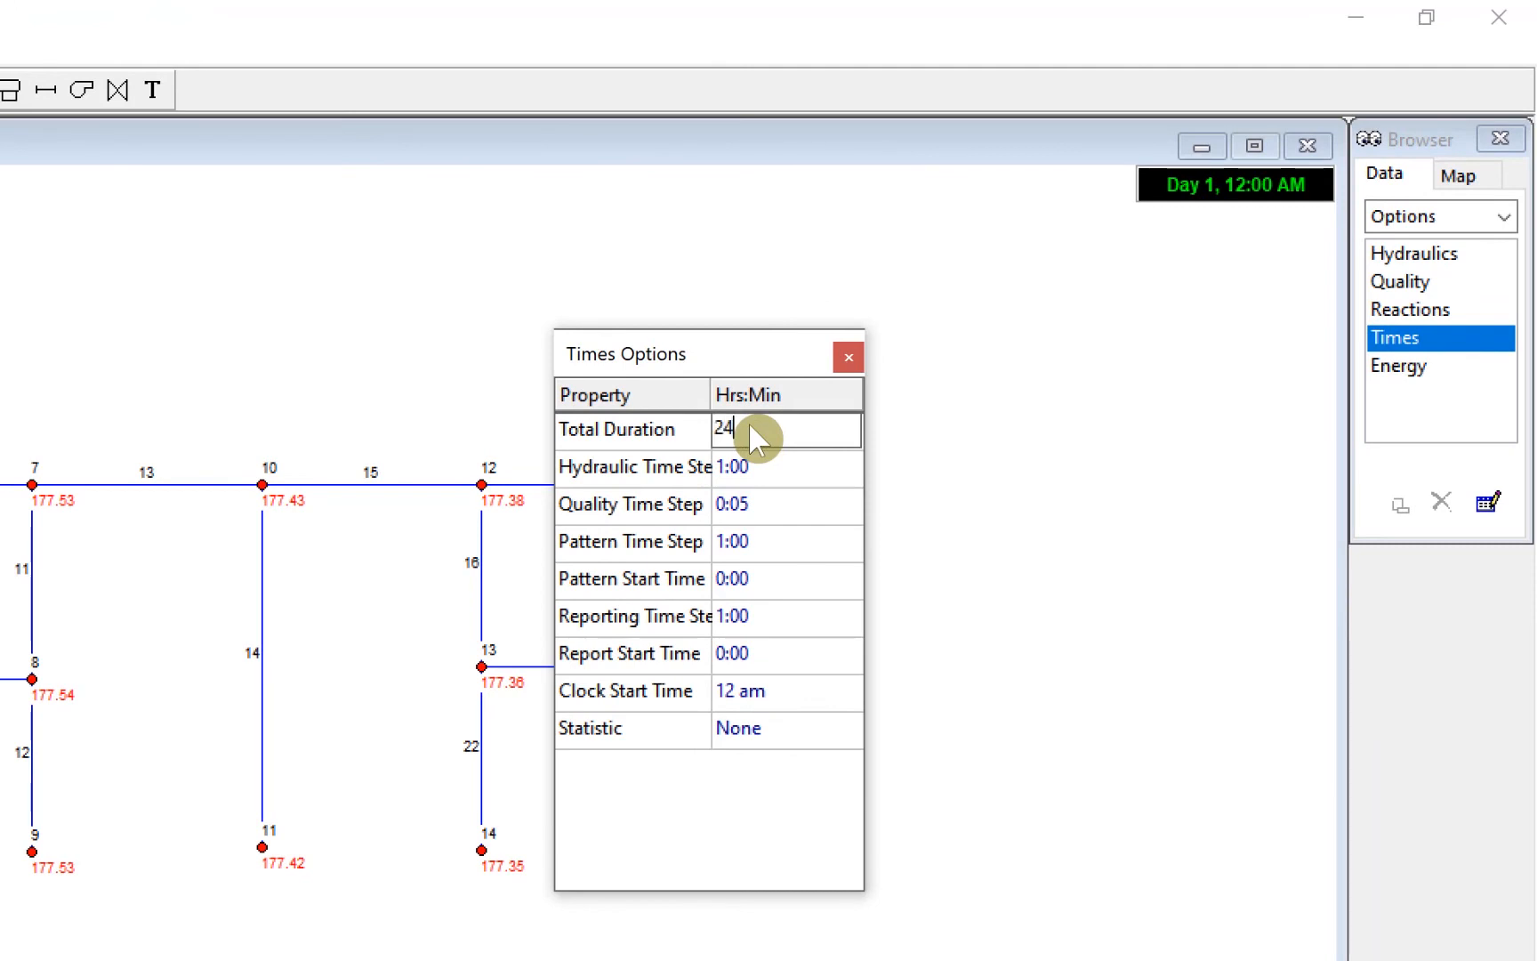
left_click(849, 357)
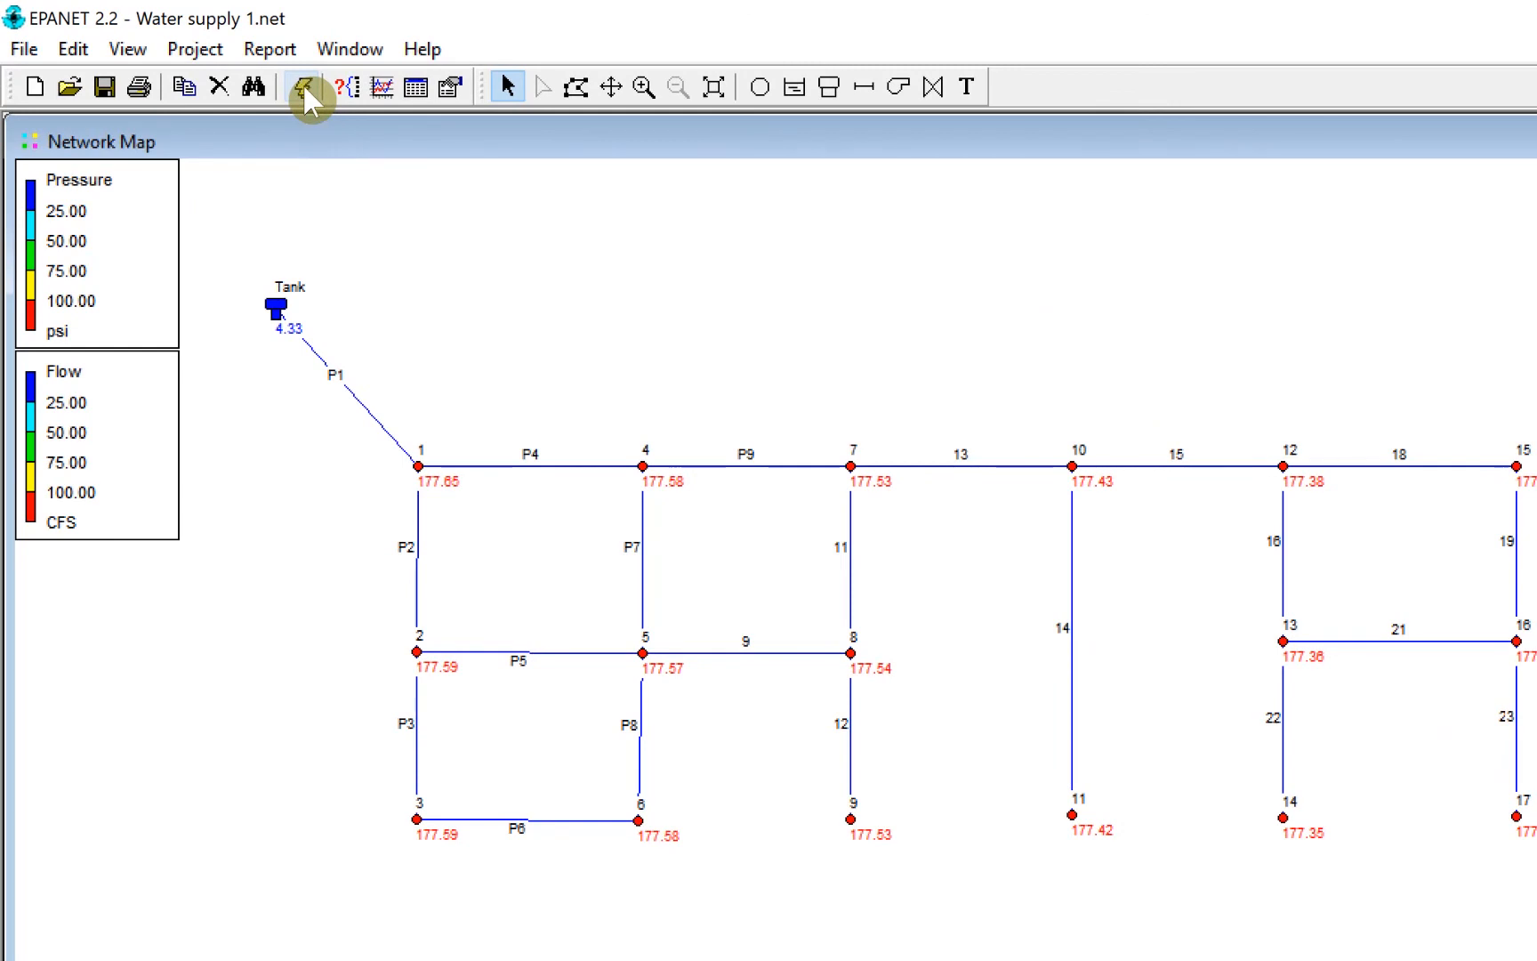
Run the hydraulic analysis for the 24-hour simulation and dismiss the run status.
left_click(304, 86)
left_click(1126, 783)
mouse_move(1054, 728)
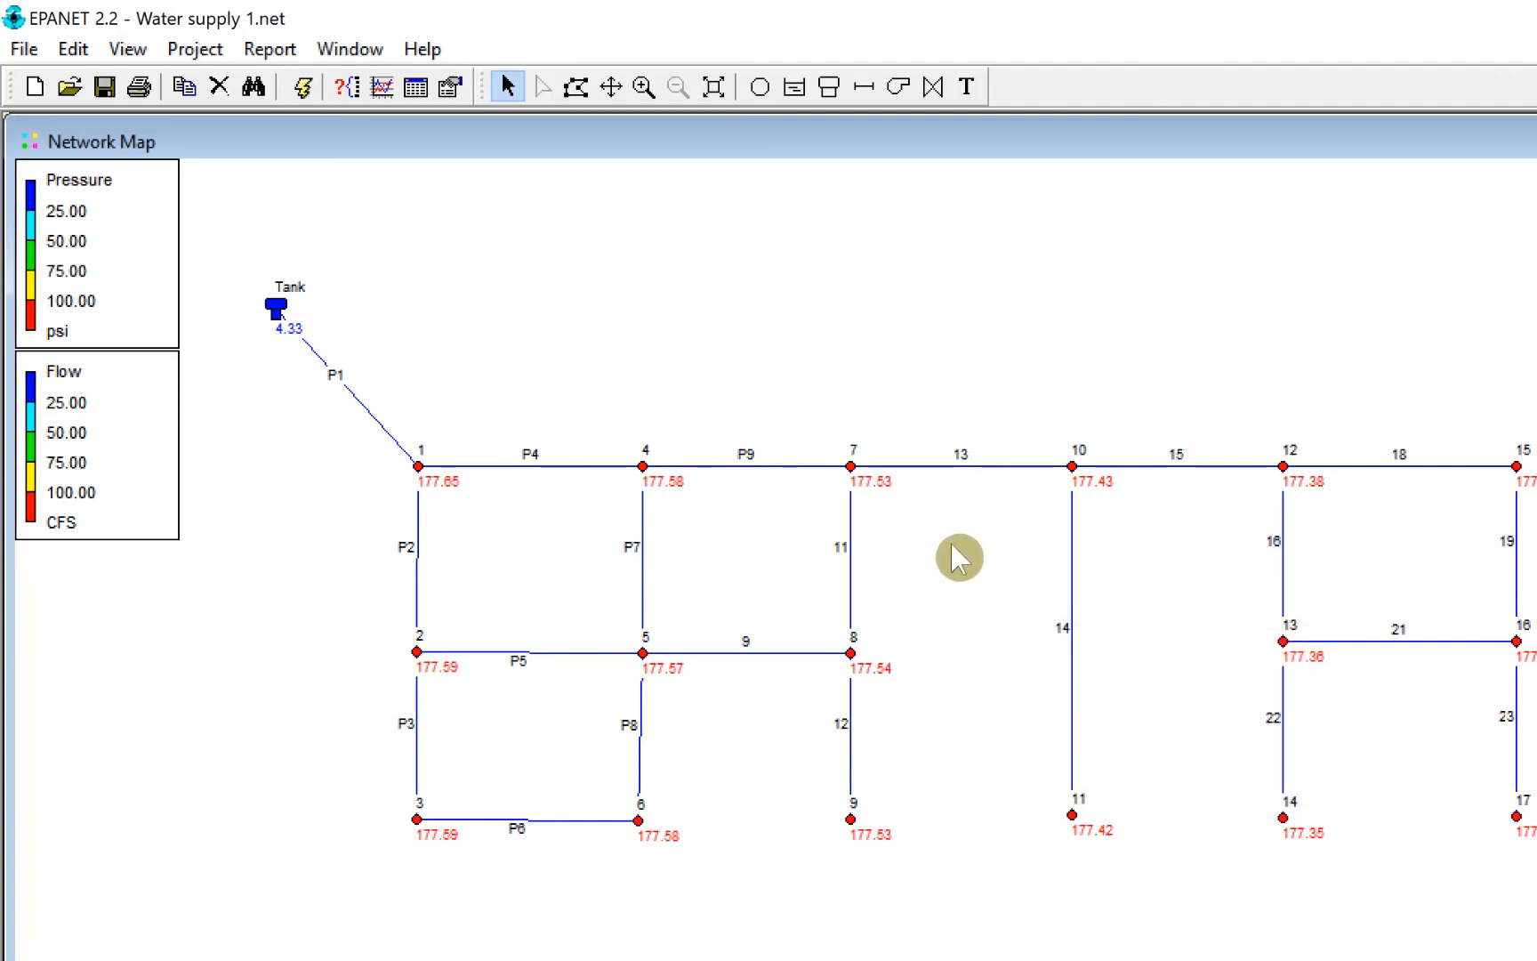
Plot a time series graph of the pressure at node 4, examine it over the simulated day and close it.
mouse_move(952, 487)
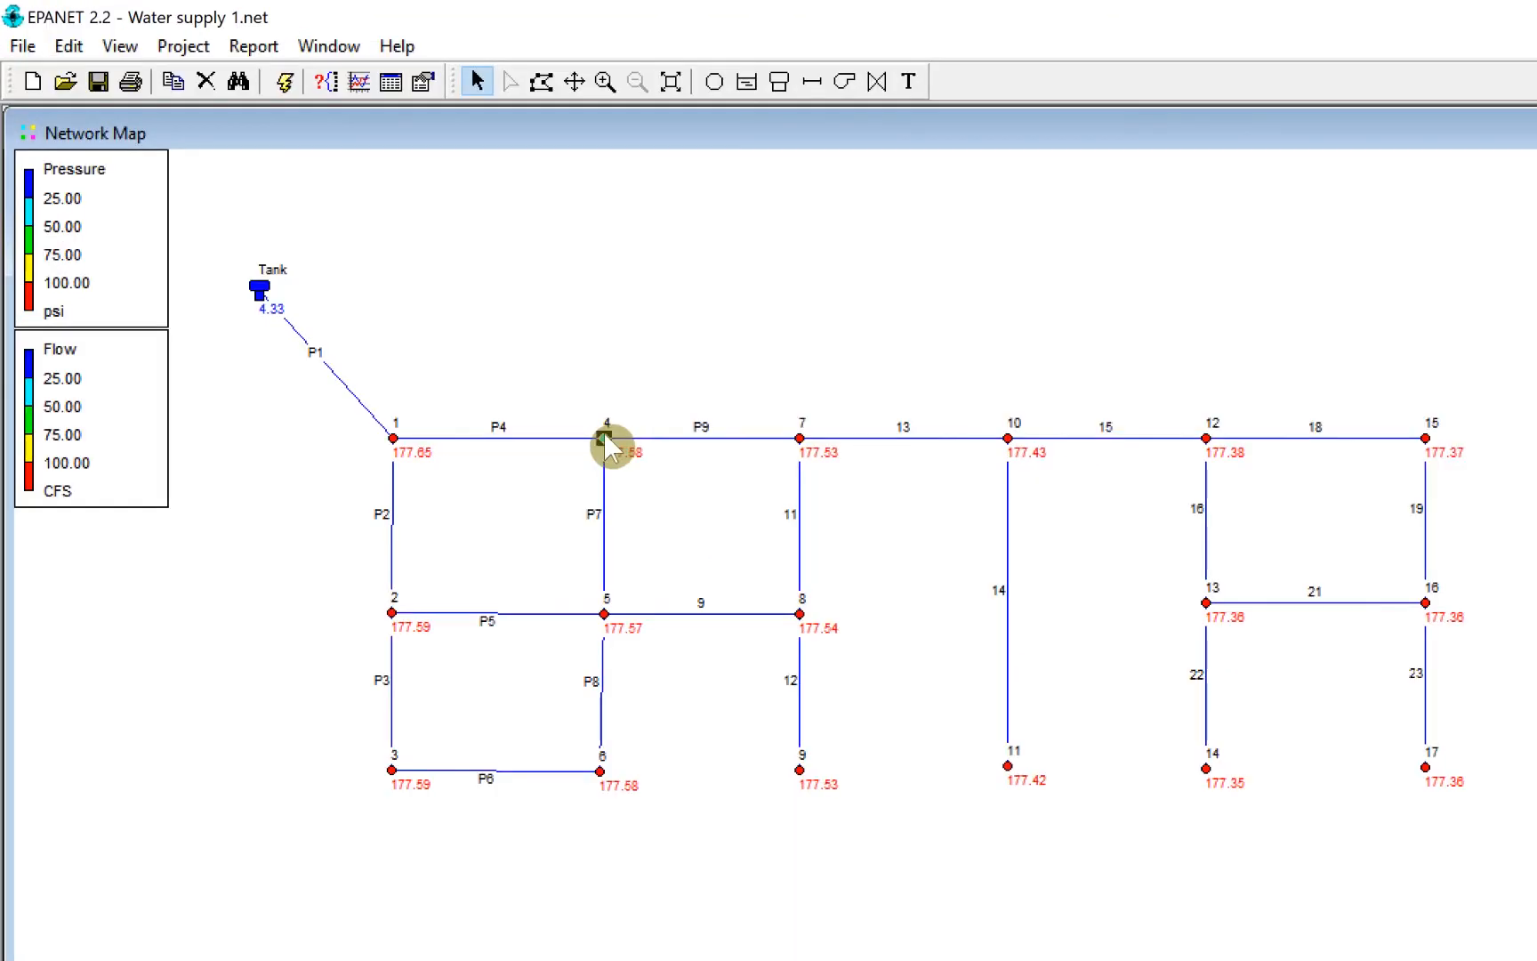
left_click(356, 82)
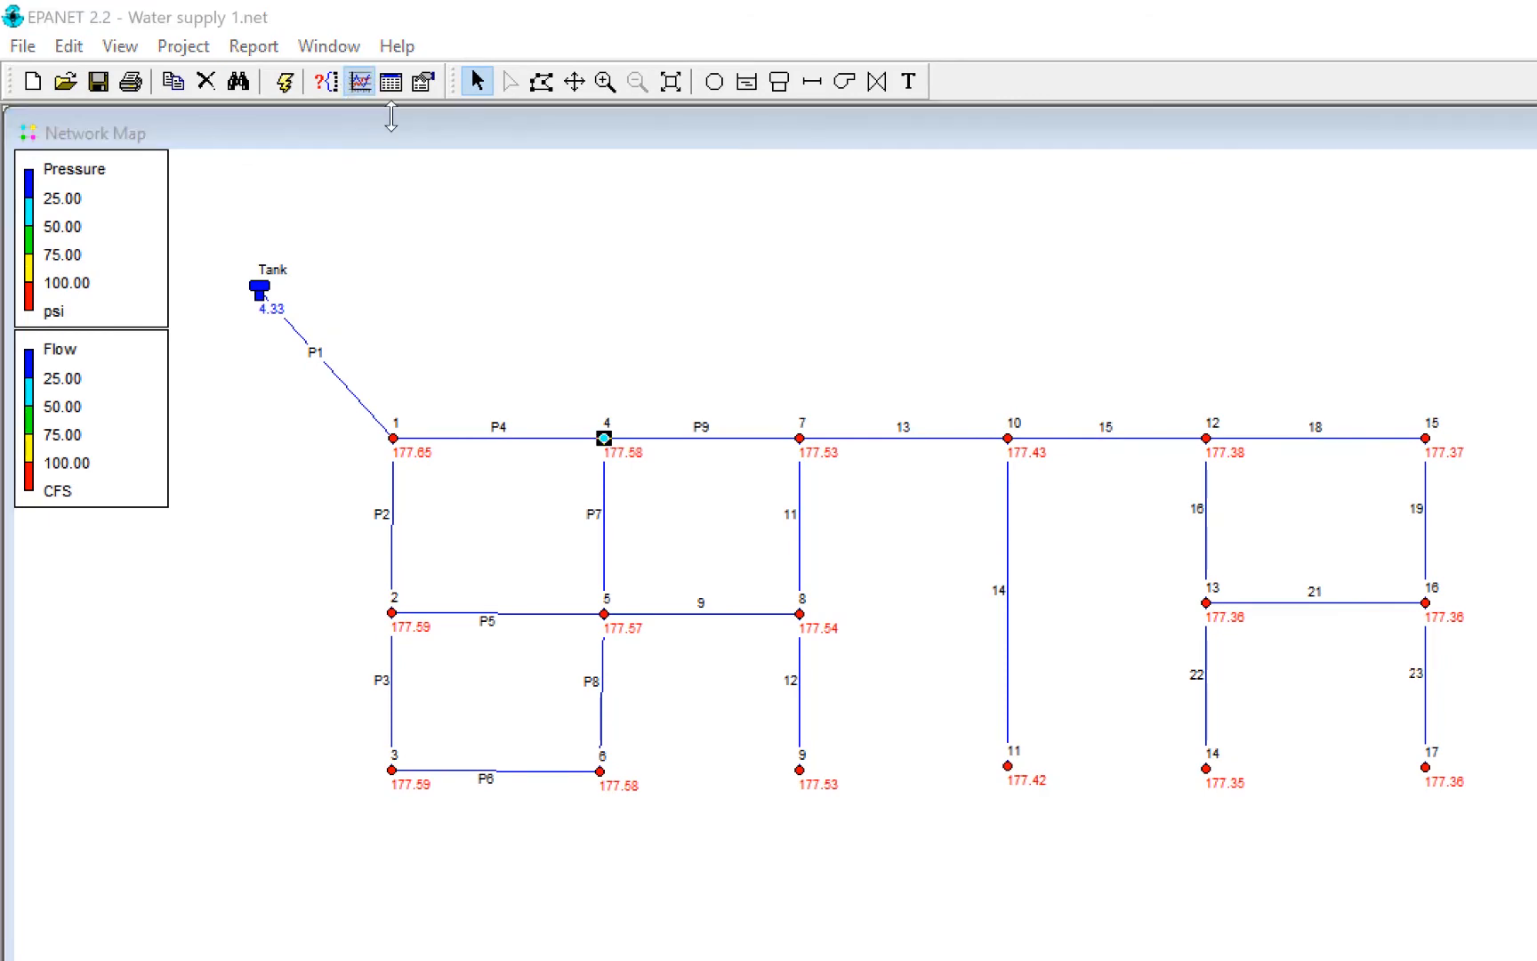
left_click(1053, 901)
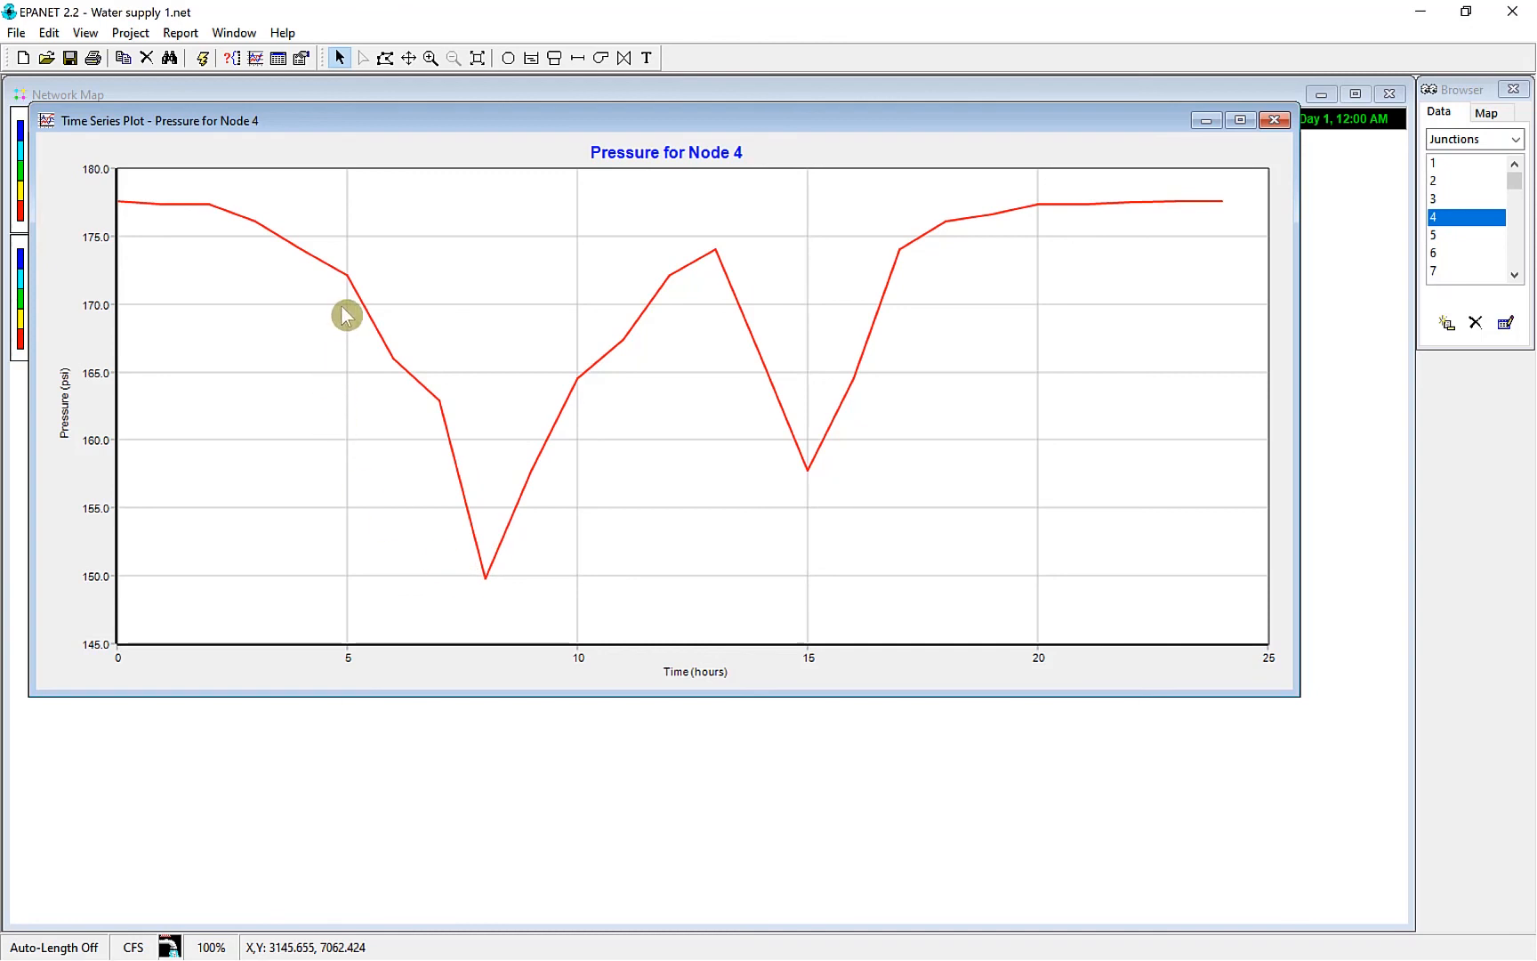
left_click(1273, 120)
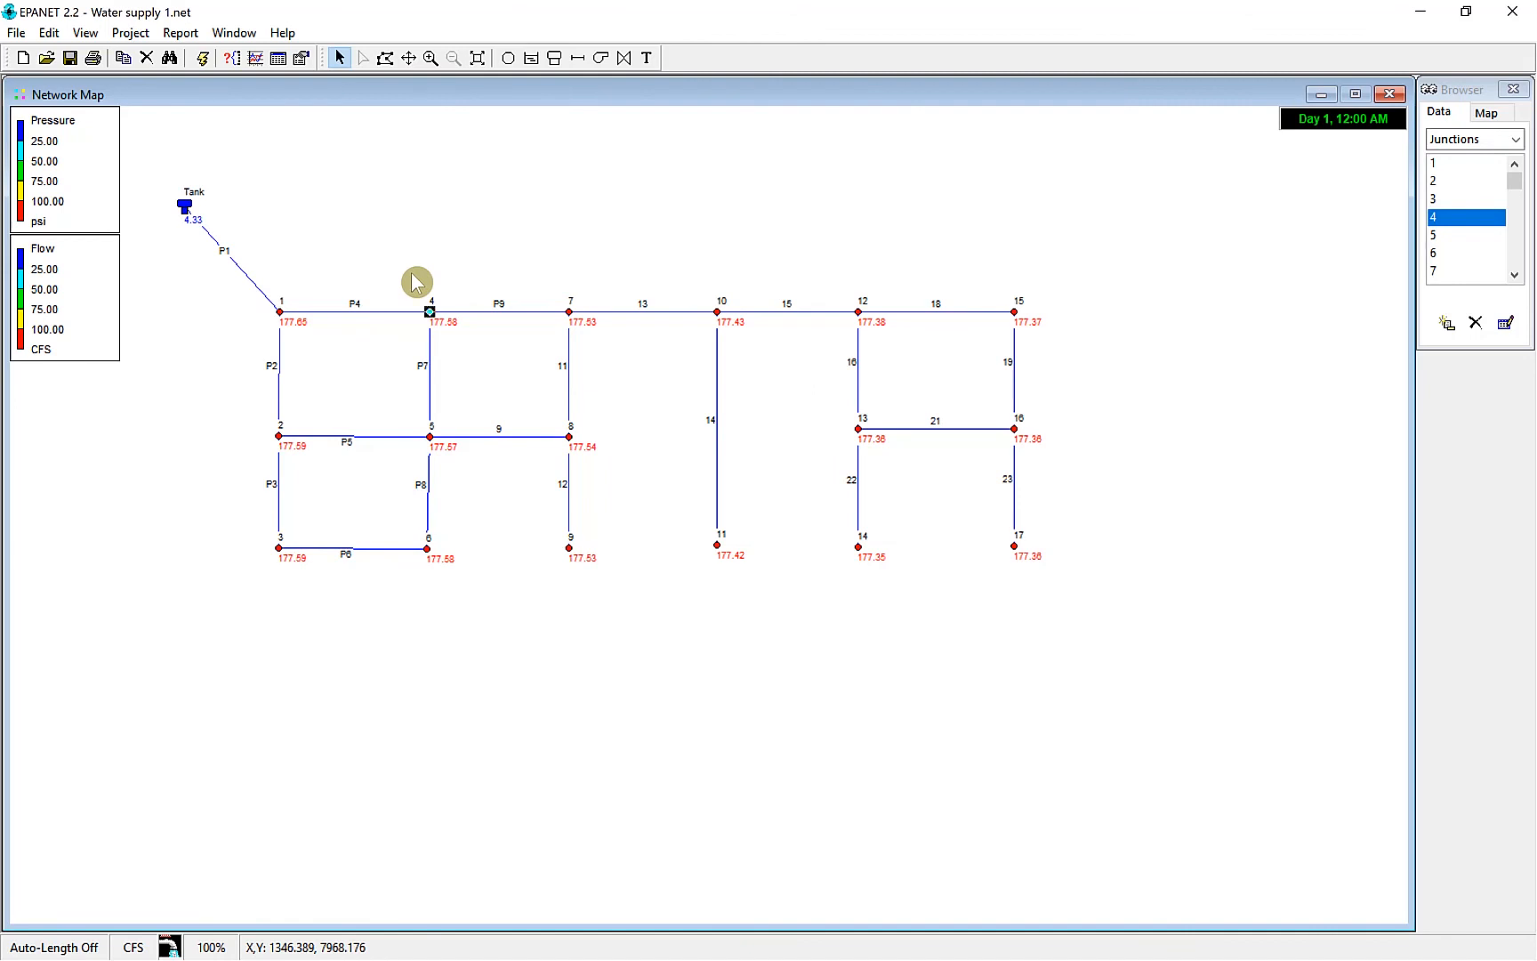
mouse_move(374, 322)
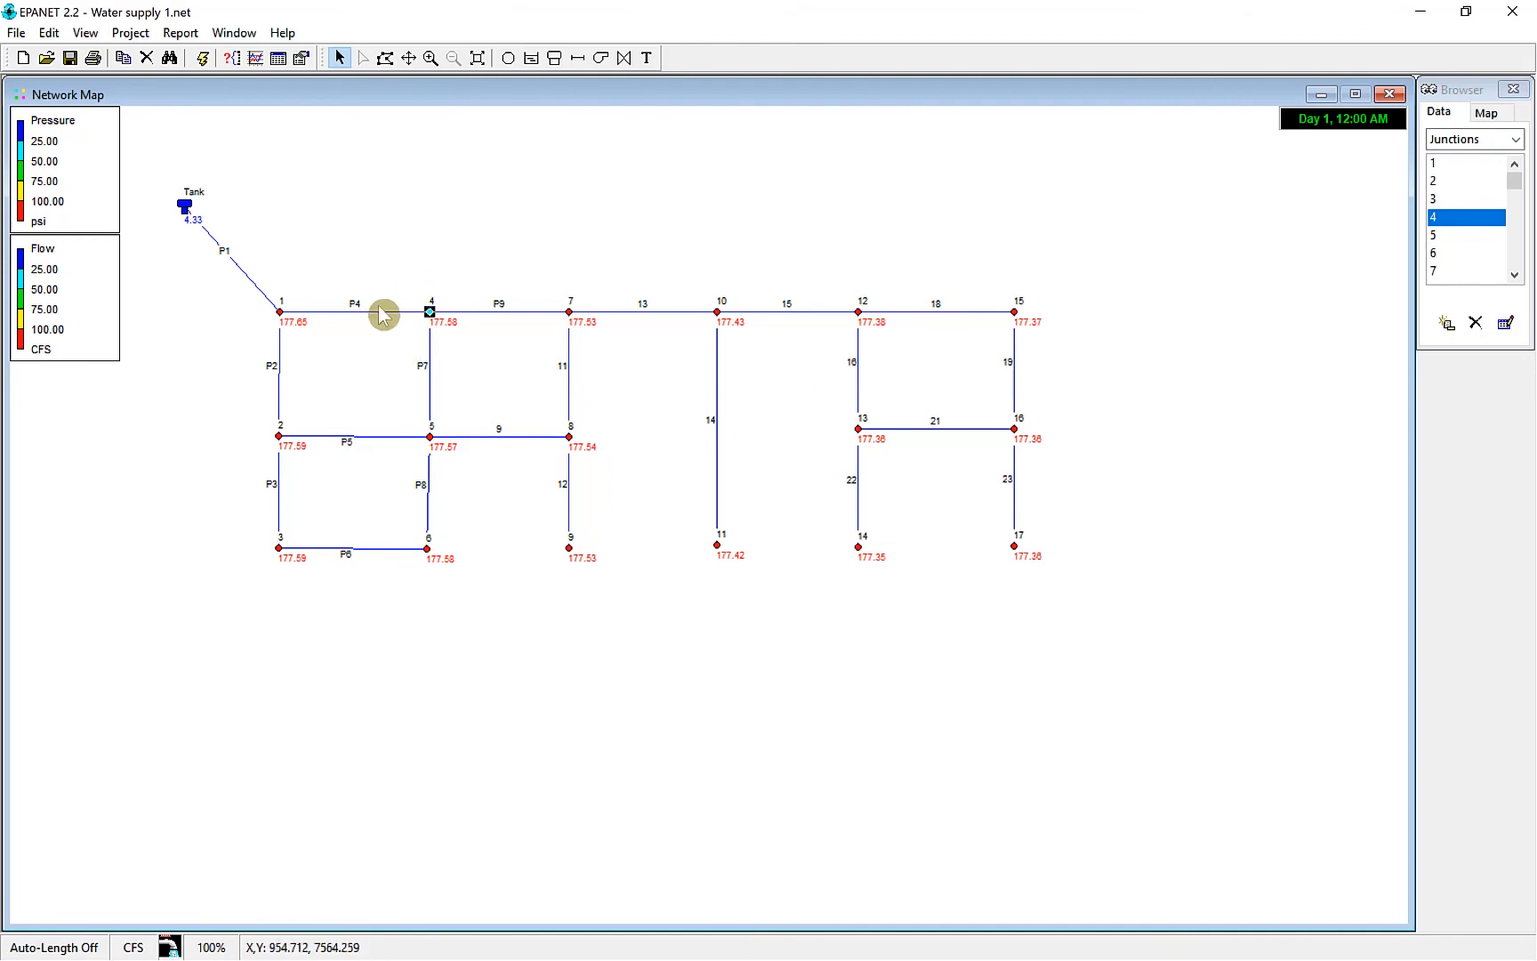